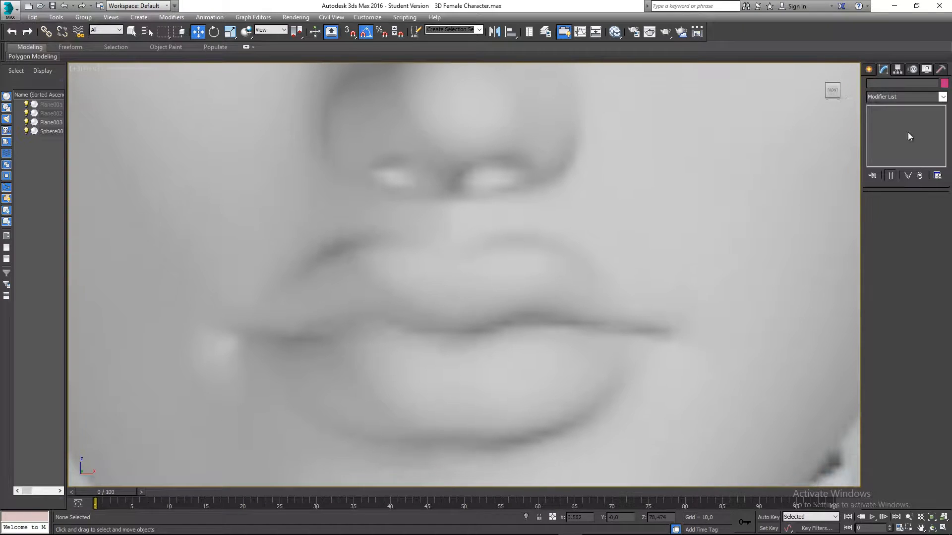
Step: Draw a small plane about 0.354 long and 0.269 wide over the middle of the upper lip in the Front view
click(869, 70)
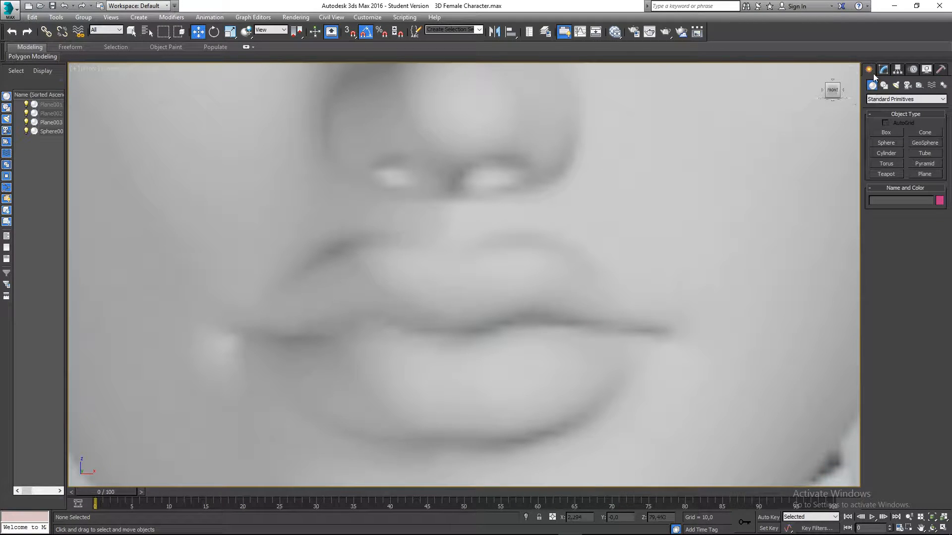
click(924, 172)
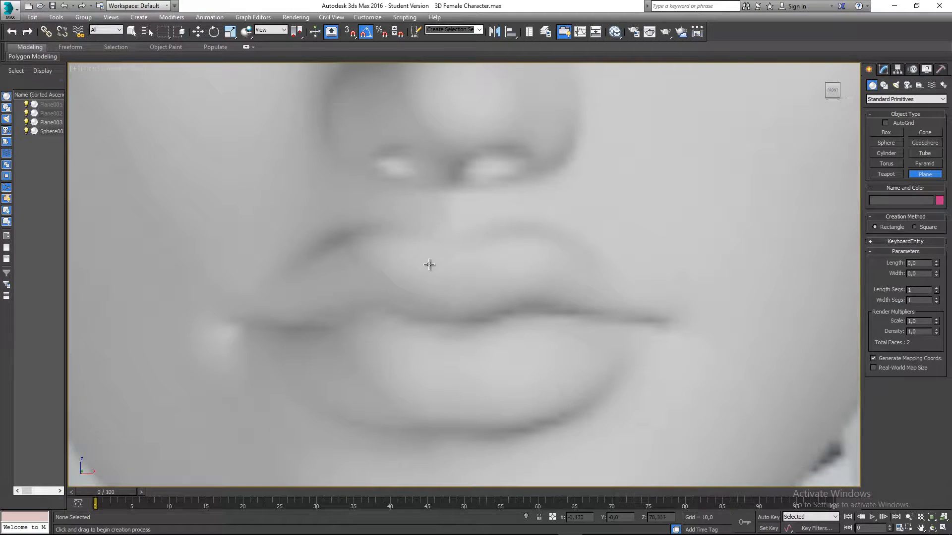
drag(398, 253, 447, 316)
middle_drag(447, 316, 431, 305)
Step: Scale the plane down to a small, nearly square shape and move it down to the mouth line
key(r)
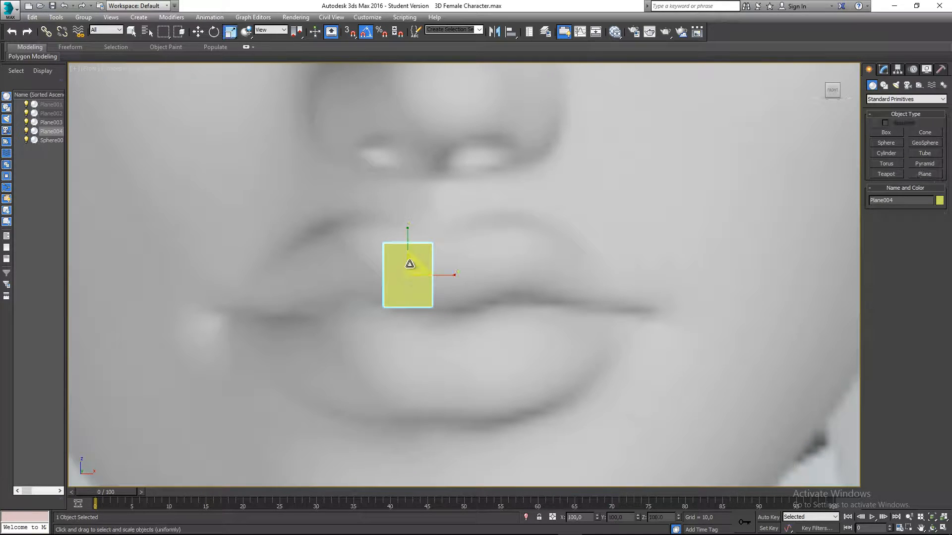
drag(407, 231, 405, 250)
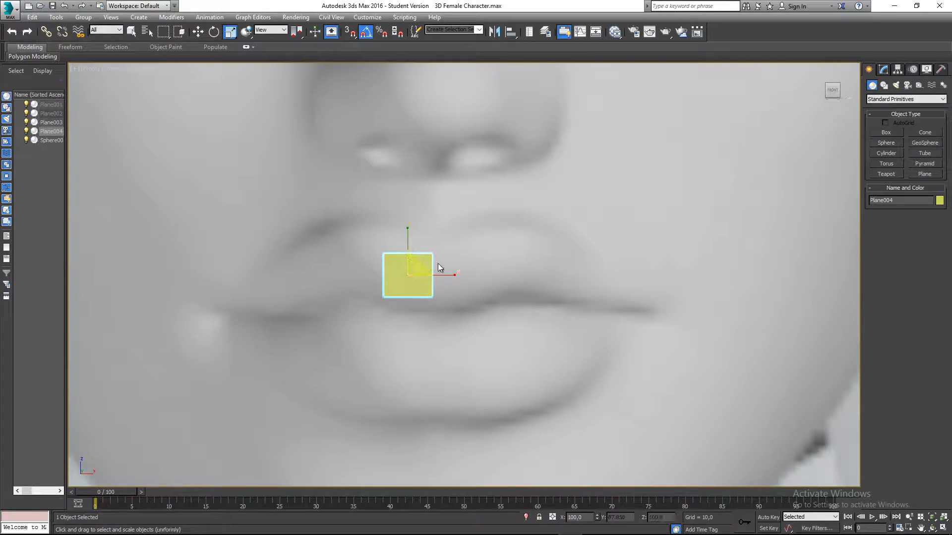
drag(448, 274, 436, 270)
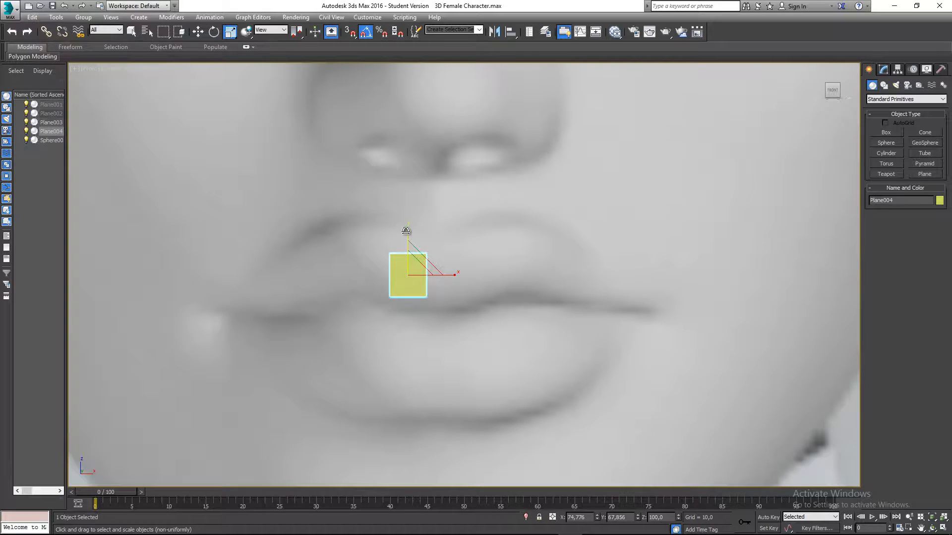
drag(405, 236, 407, 257)
key(w)
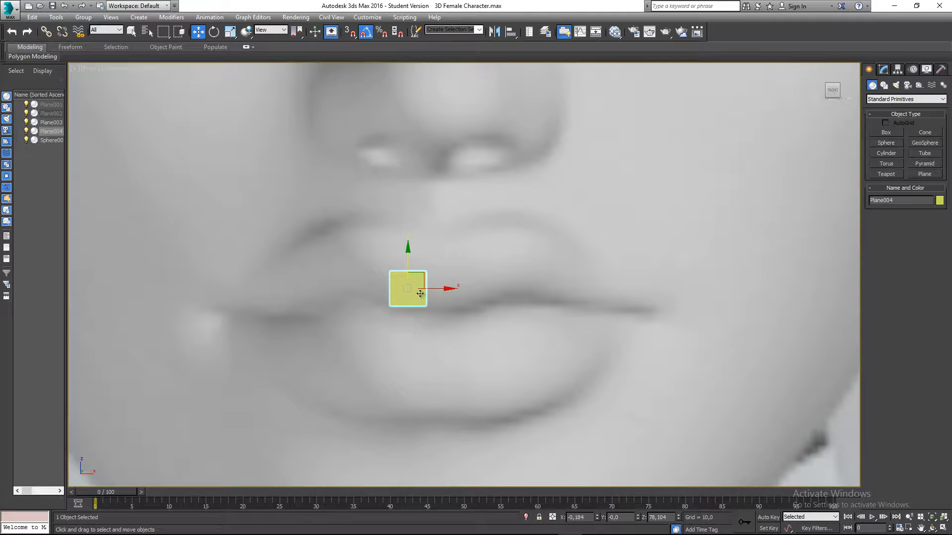
scroll(423, 282, down, 3)
click(453, 264)
middle_drag(451, 268, 456, 242)
click(451, 276)
scroll(451, 275, up, 3)
scroll(451, 276, up, 2)
click(463, 231)
click(445, 270)
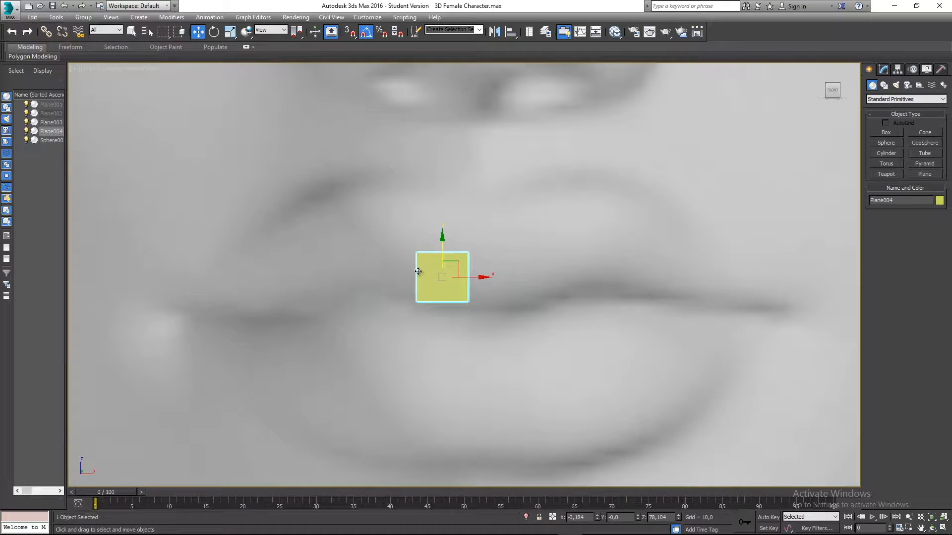
Step: In the Left view, move the plane forward to the front of the mouth and raise it slightly to the lip line
middle_drag(413, 271, 407, 270)
key(l)
scroll(444, 258, down, 5)
middle_drag(483, 291, 480, 213)
scroll(375, 299, up, 1)
scroll(376, 300, up, 2)
middle_drag(410, 269, 367, 307)
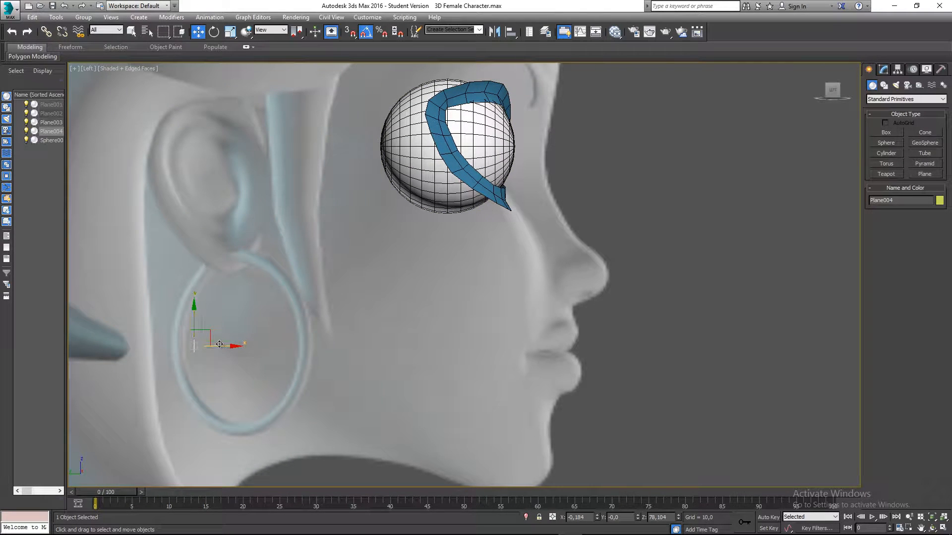
drag(217, 344, 558, 339)
scroll(580, 348, up, 3)
scroll(579, 346, up, 2)
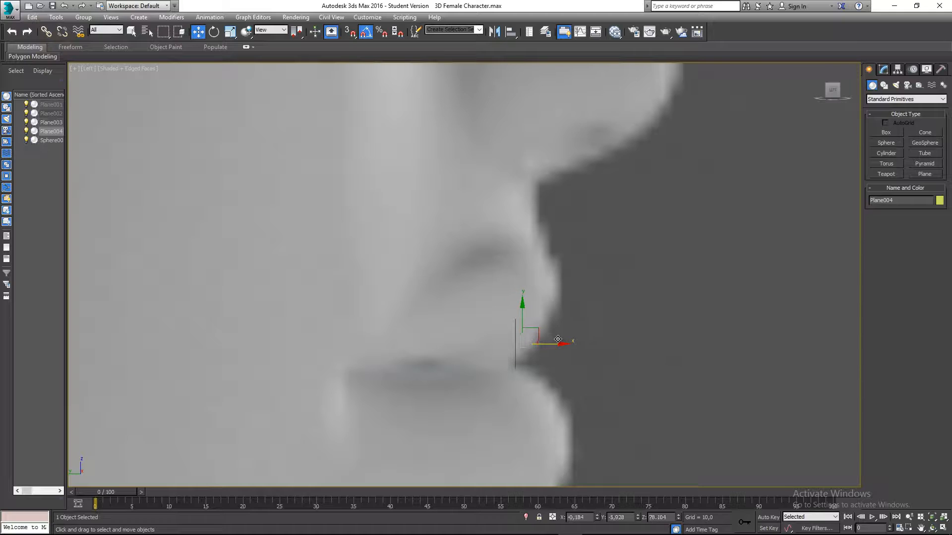
scroll(520, 351, up, 2)
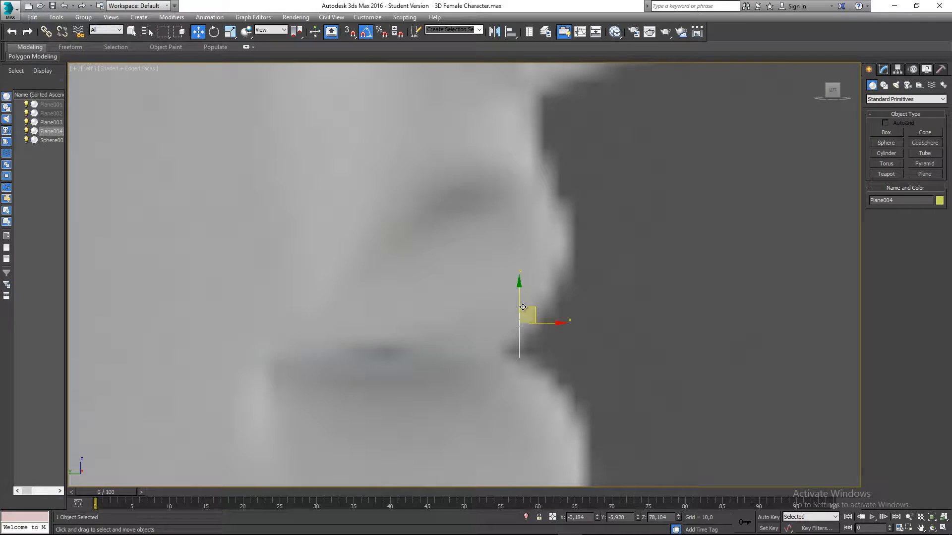
drag(518, 300, 518, 289)
middle_drag(536, 338, 548, 312)
scroll(501, 324, down, 2)
Step: Convert the one-segment plane over the upper lip to an Editable Poly
key(f)
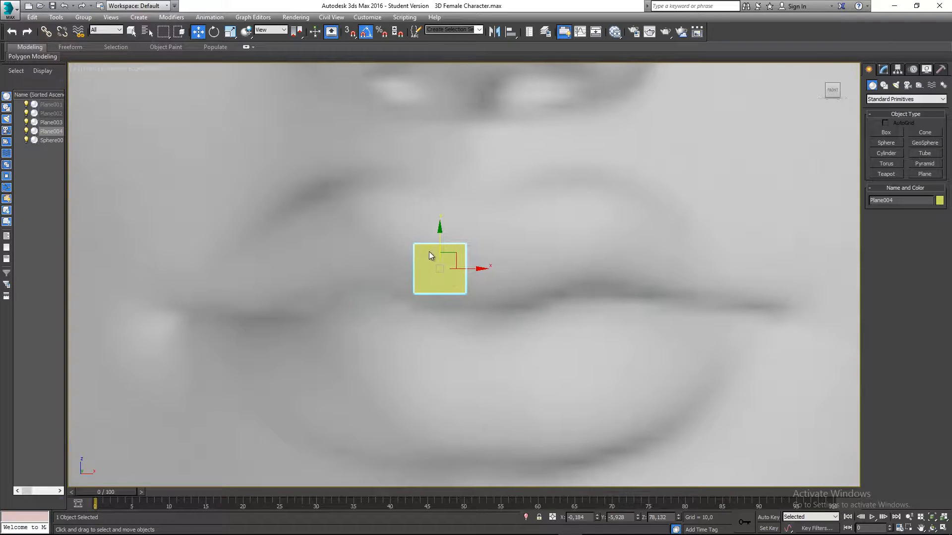
right_click(429, 252)
click(461, 348)
click(884, 70)
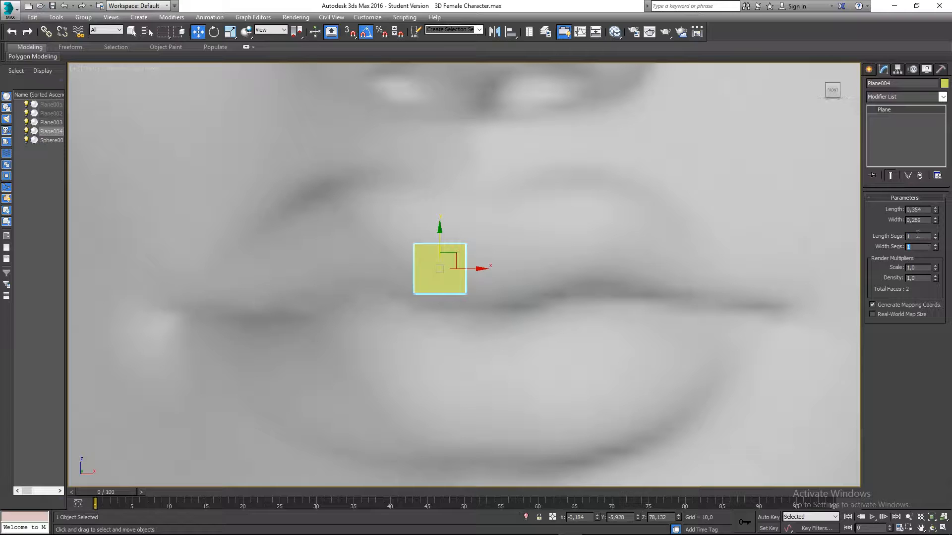
middle_drag(482, 283, 496, 290)
right_click(435, 270)
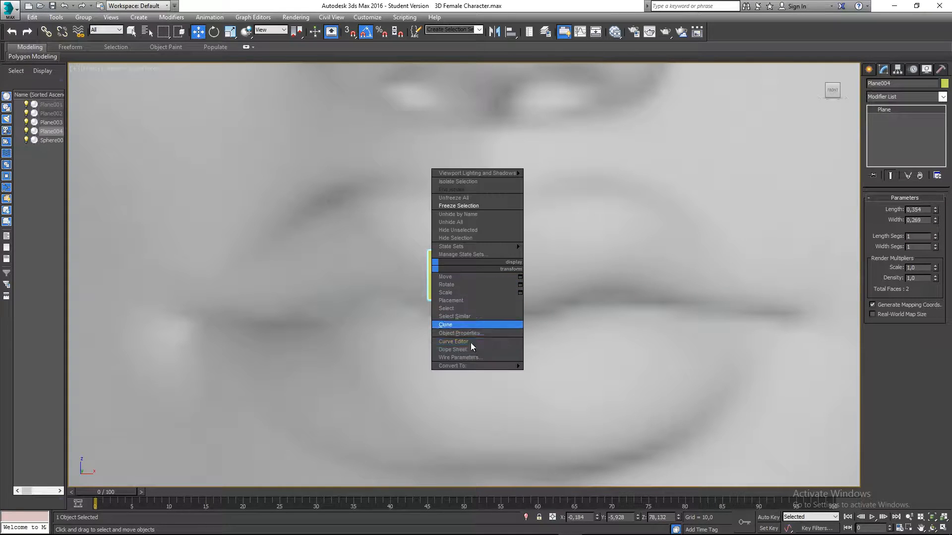
mouse_move(468, 365)
click(573, 373)
middle_drag(629, 314, 614, 302)
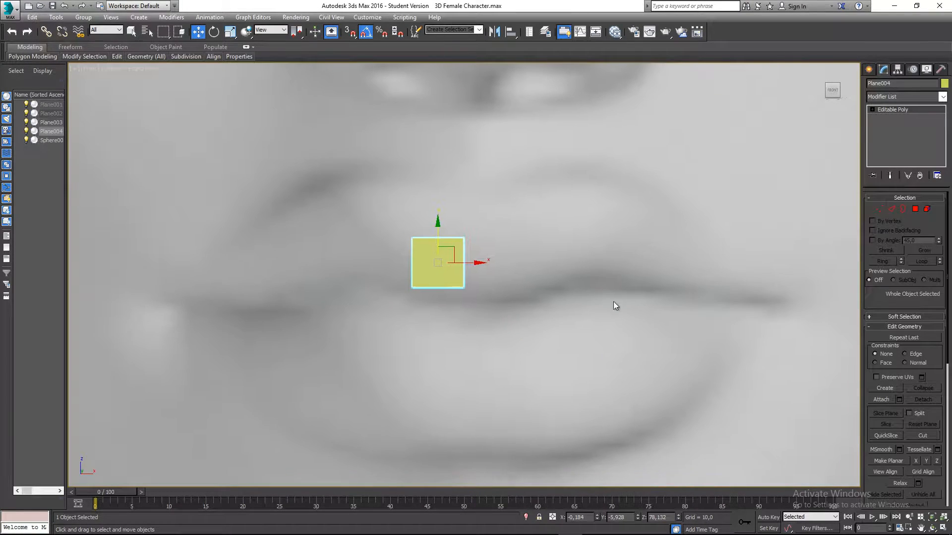
middle_drag(503, 268, 485, 269)
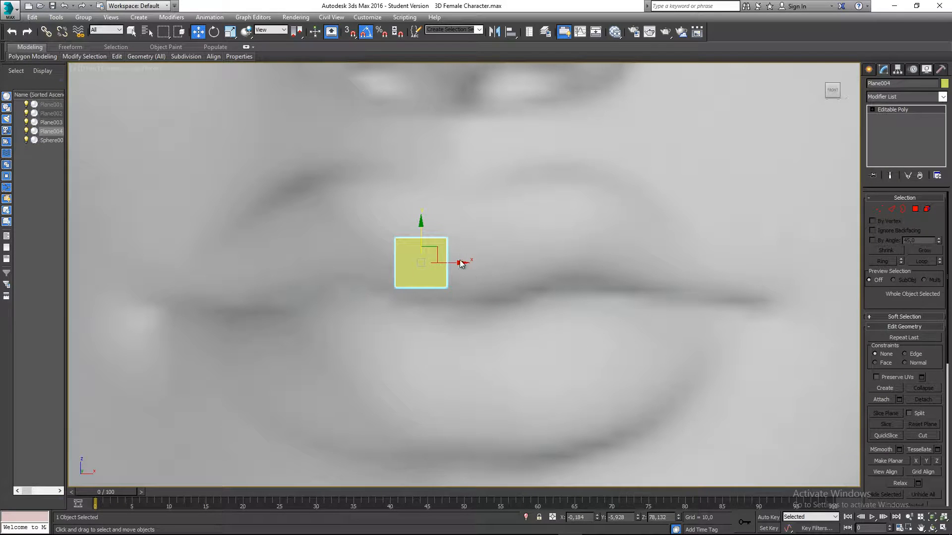
drag(546, 353, 546, 353)
Step: Try extending the plane's top edge upward into a new polygon, and undo it
click(892, 210)
click(432, 238)
shift+drag(421, 189, 420, 157)
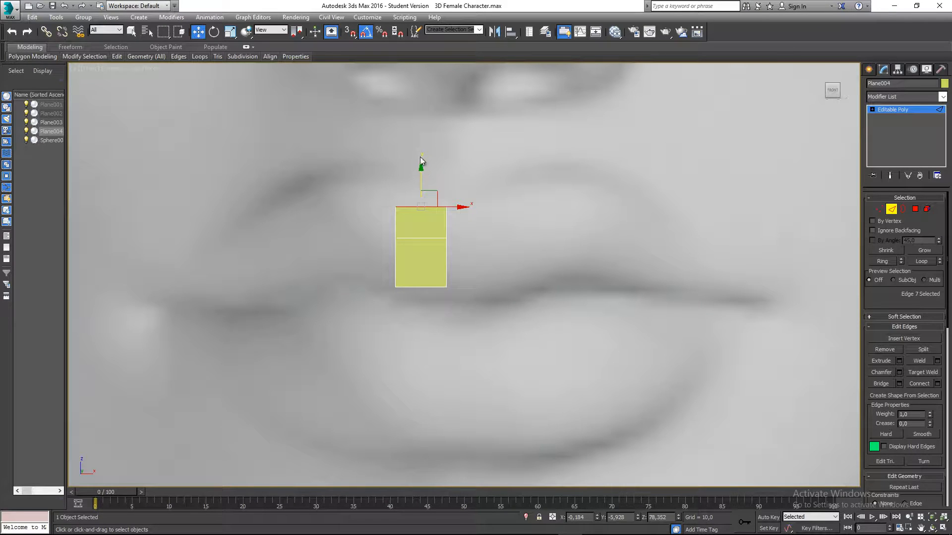
key(ctrl+z)
middle_drag(441, 249, 442, 258)
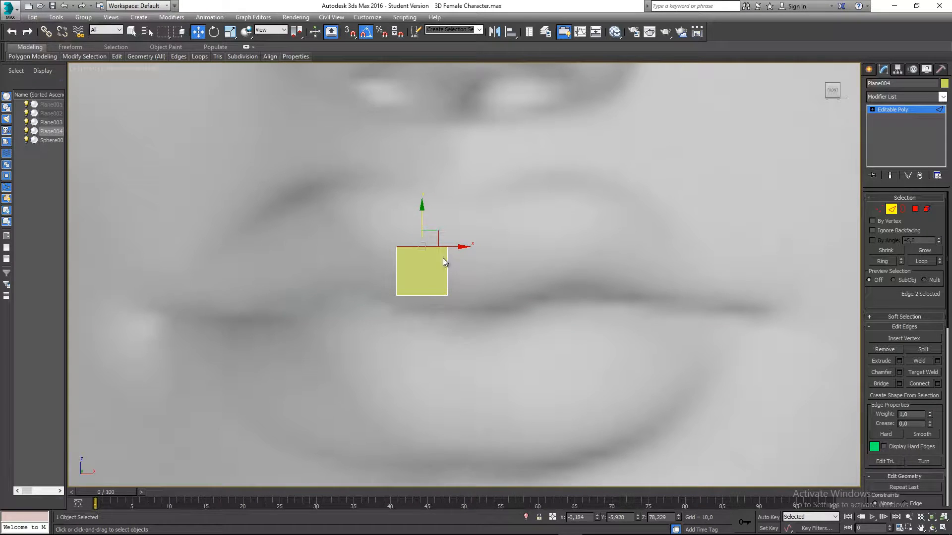
Step: Switch the plane to vertex editing and region-select its lower vertices in the Left view, then clear the selection
click(879, 208)
middle_drag(497, 272, 474, 263)
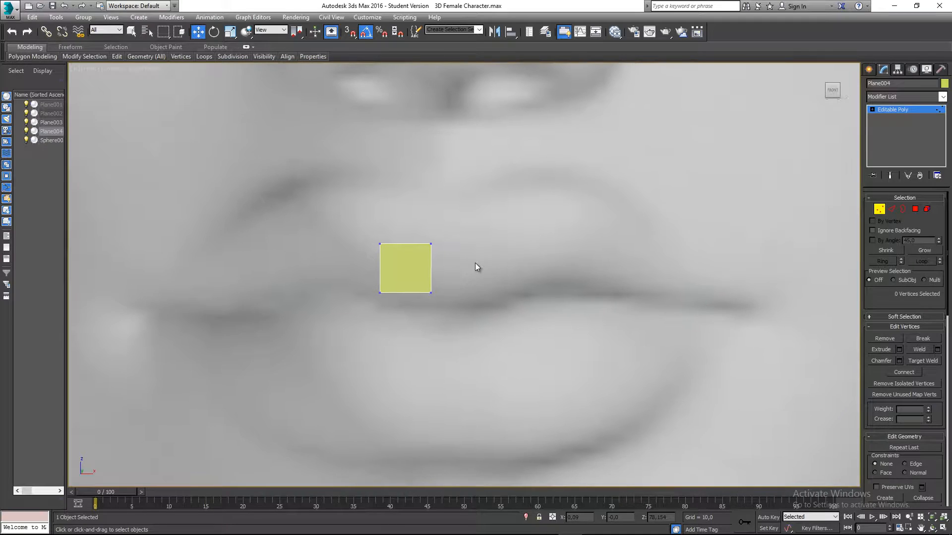
key(l)
scroll(511, 238, up, 3)
drag(490, 264, 391, 355)
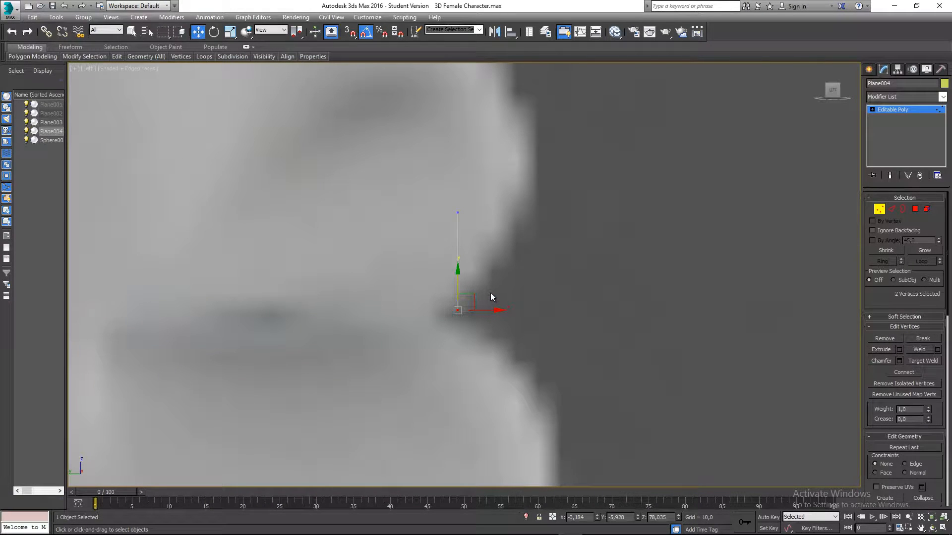
middle_drag(501, 292, 504, 285)
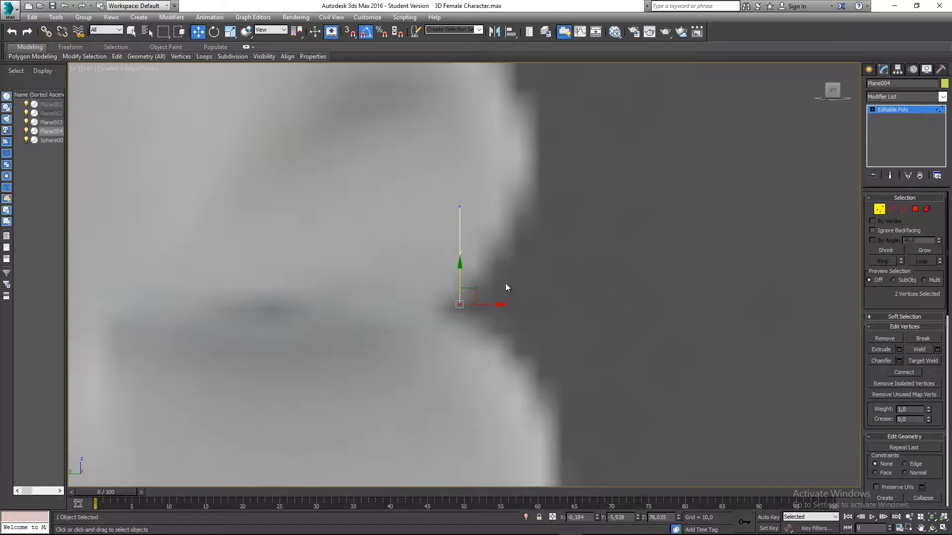
drag(505, 284, 428, 326)
click(451, 315)
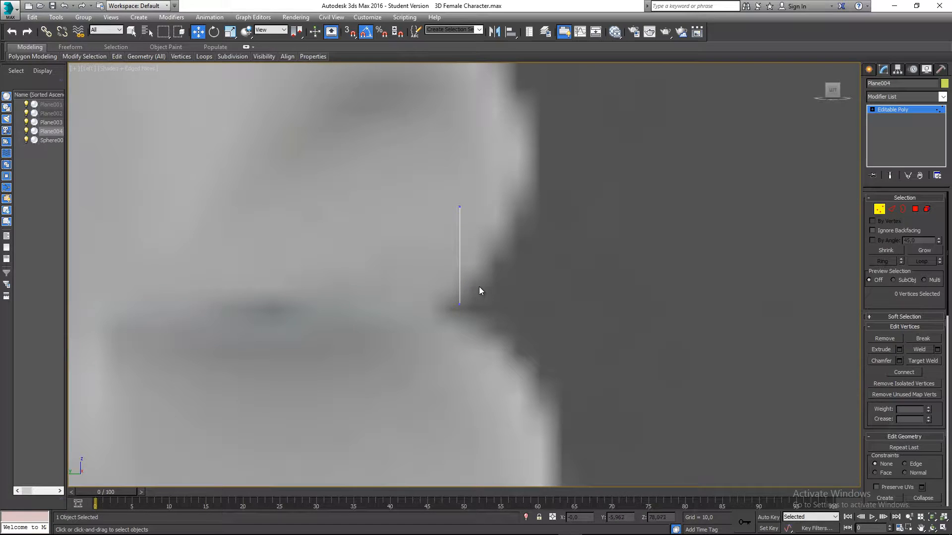
Step: Examine the plane's lower corners in the Perspective view, selecting a single vertex and then both lower vertices
key(p)
alt+middle_drag(476, 316, 456, 316)
scroll(457, 315, up, 1)
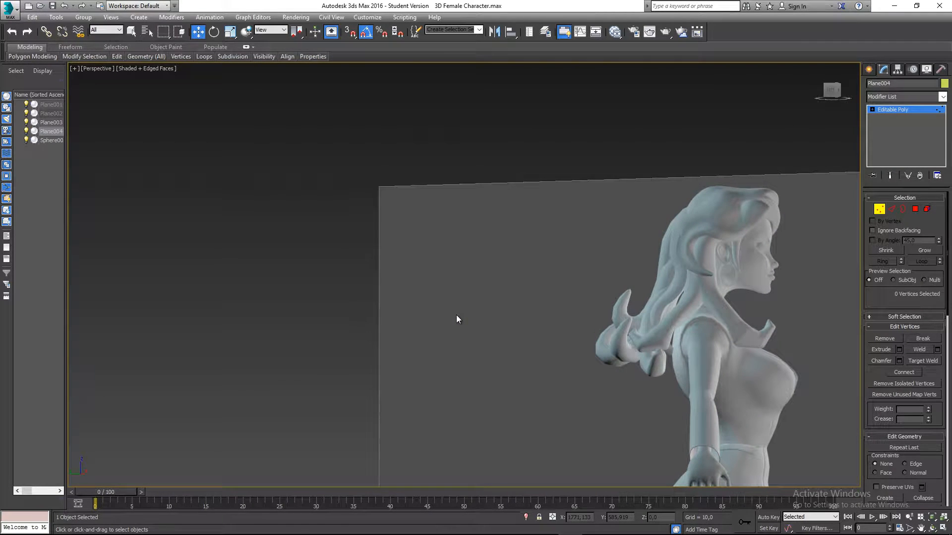
click(484, 313)
alt+middle_drag(501, 335, 305, 305)
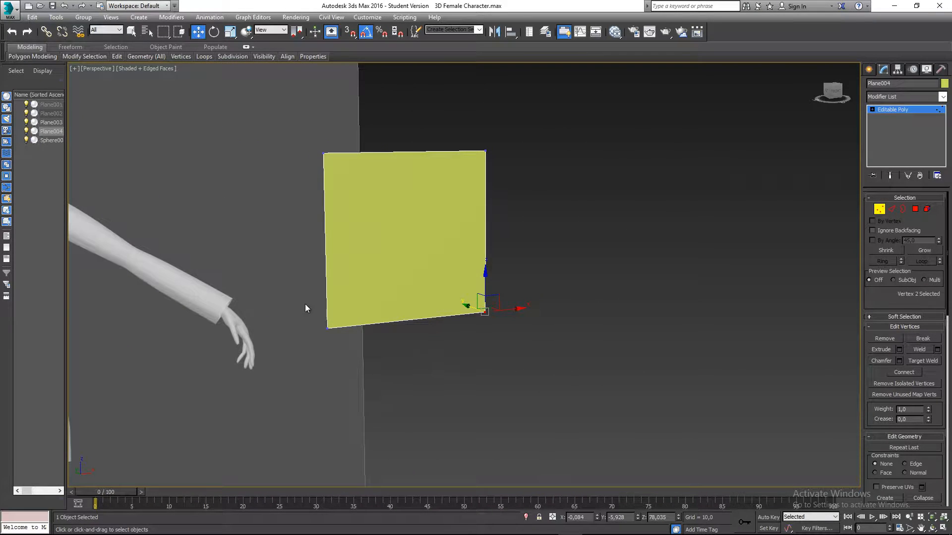
drag(576, 362, 576, 362)
alt+middle_drag(361, 314, 437, 315)
key(l)
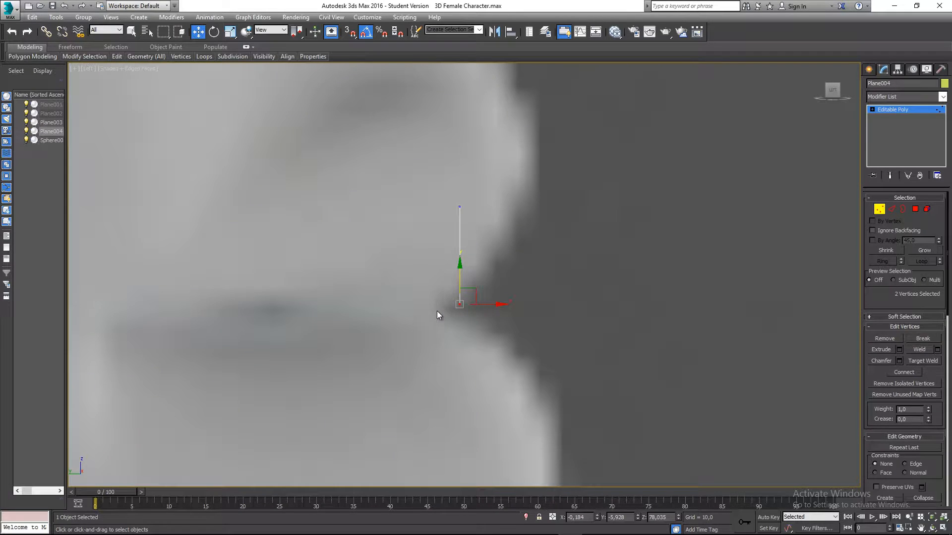
Step: Try moving only one lower vertex back into the mouth crease, inspect the skewed polygon, and undo the move
scroll(453, 314, up, 4)
click(466, 305)
click(465, 296)
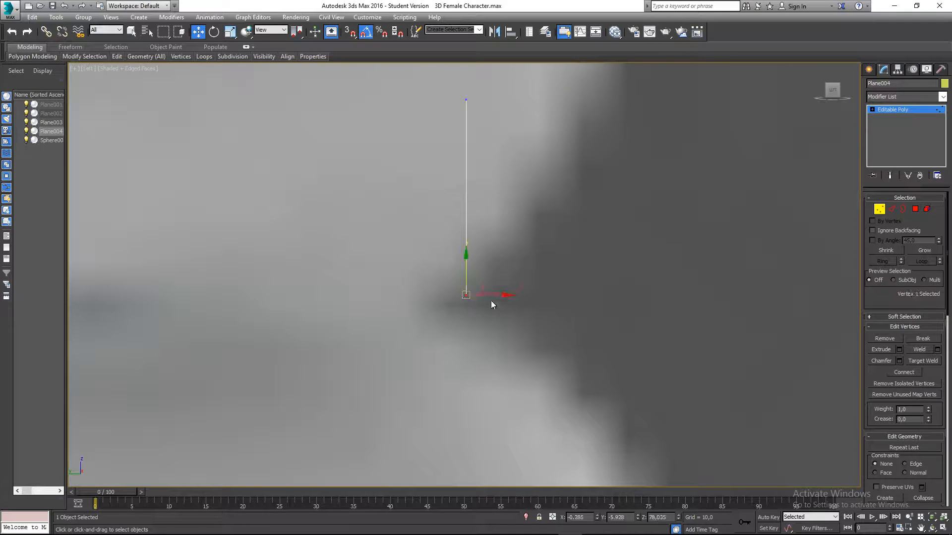
drag(495, 295, 417, 292)
alt+middle_drag(485, 291, 466, 321)
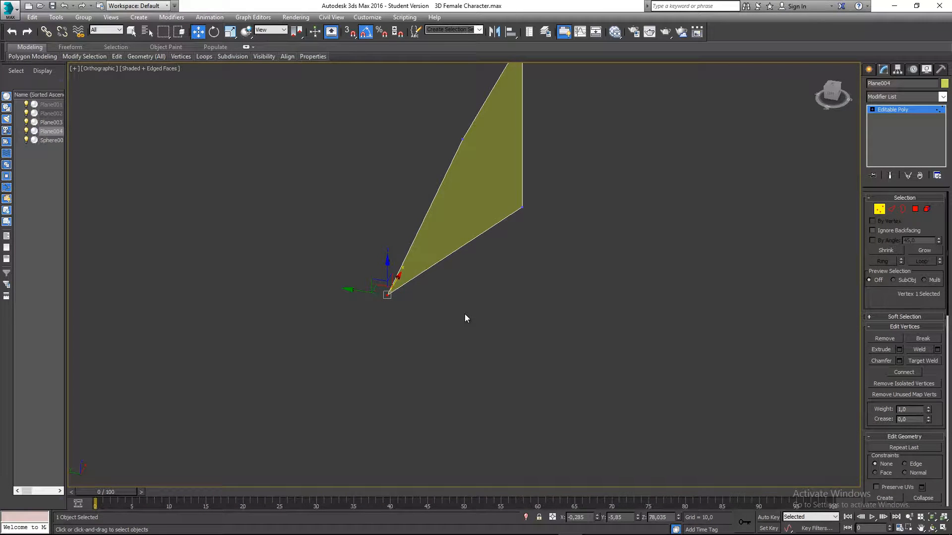
key(l)
drag(434, 304, 472, 305)
Step: Move both lower vertices back into the crease between the lips in the Left view
scroll(471, 305, up, 2)
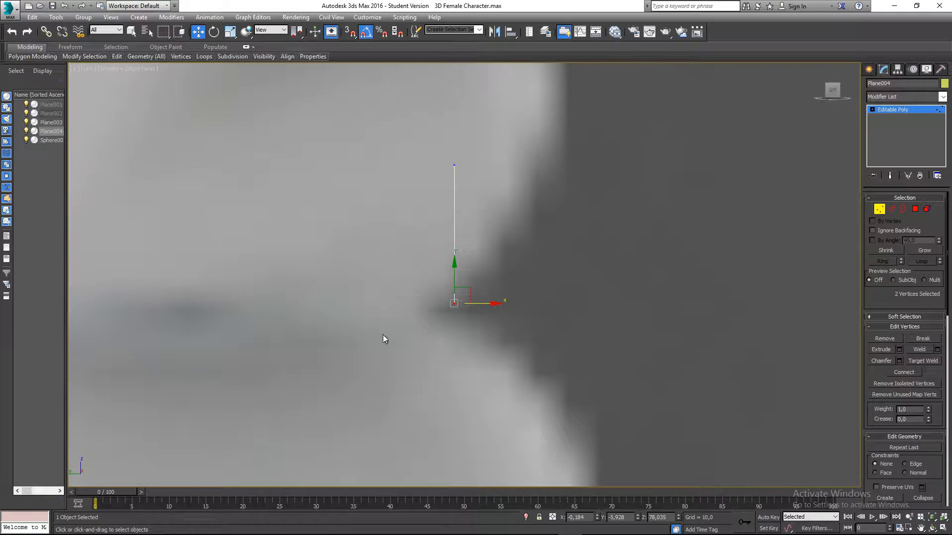
scroll(471, 313, up, 2)
scroll(473, 300, down, 2)
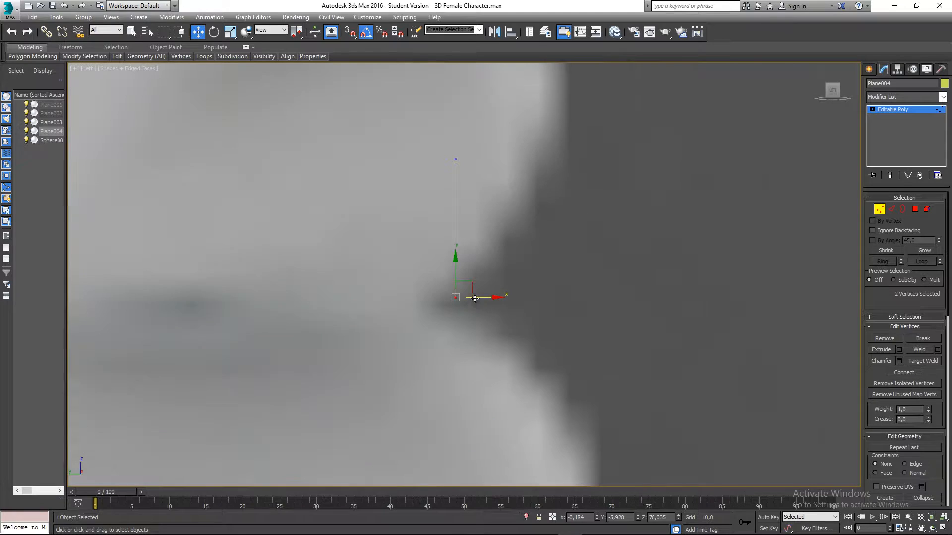
drag(483, 295, 464, 296)
middle_drag(464, 296, 464, 329)
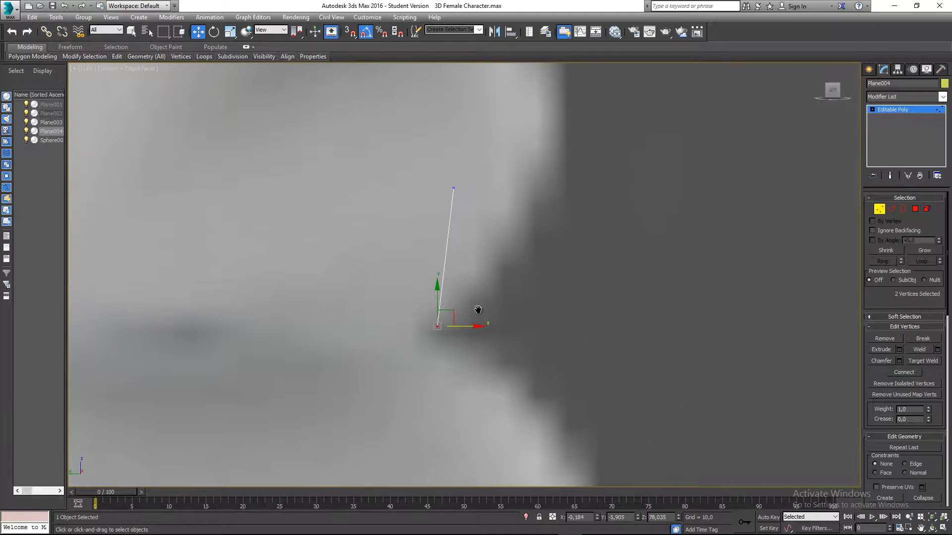
Step: Move the two upper vertices forward and down so the polygon slants along the underside of the upper lip profile
drag(425, 164, 531, 238)
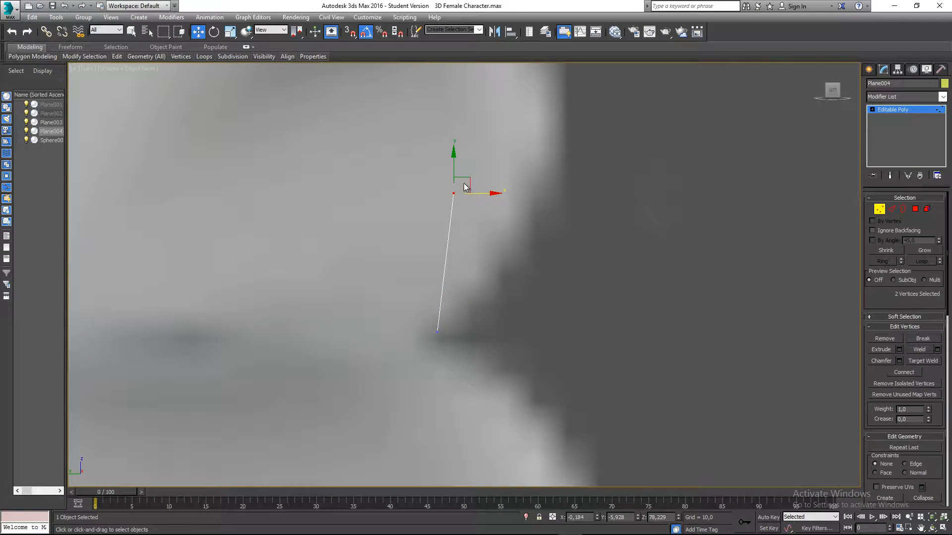
drag(476, 193, 525, 225)
scroll(546, 281, down, 3)
click(551, 289)
scroll(538, 289, down, 4)
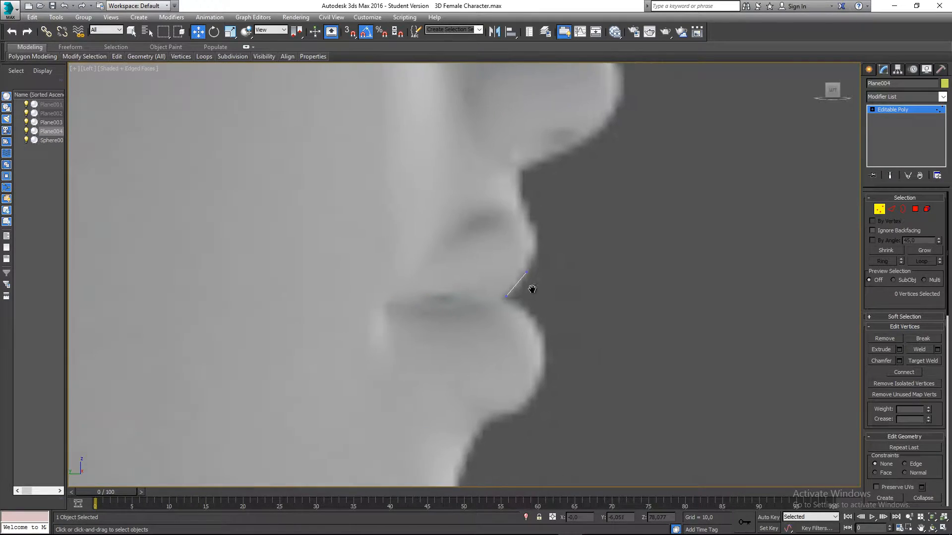
scroll(536, 275, up, 6)
mouse_move(531, 265)
mouse_down()
mouse_move(504, 276)
mouse_move(518, 272)
mouse_up()
scroll(517, 272, down, 3)
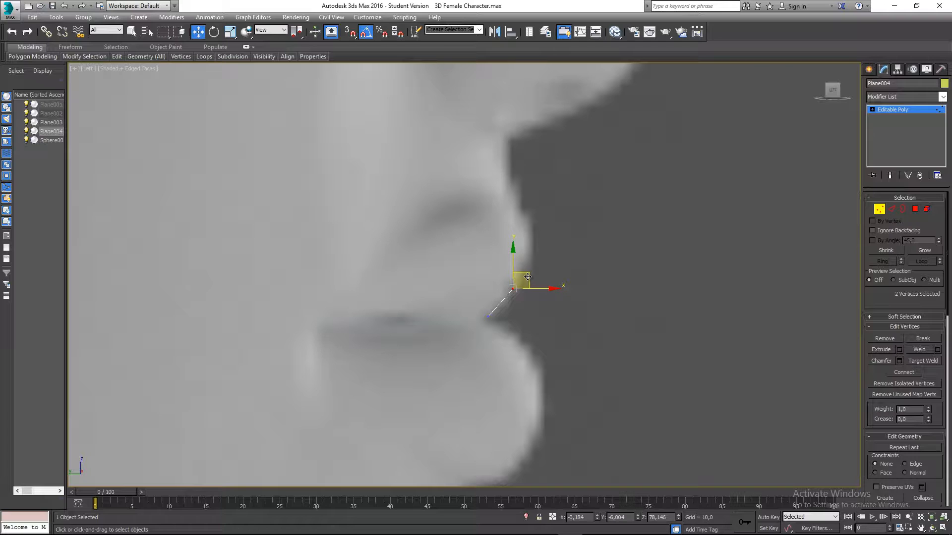
Step: Fine-tune the position of the polygon's two upper vertices against the upper lip outline in the Left view
click(527, 330)
scroll(526, 331, down, 2)
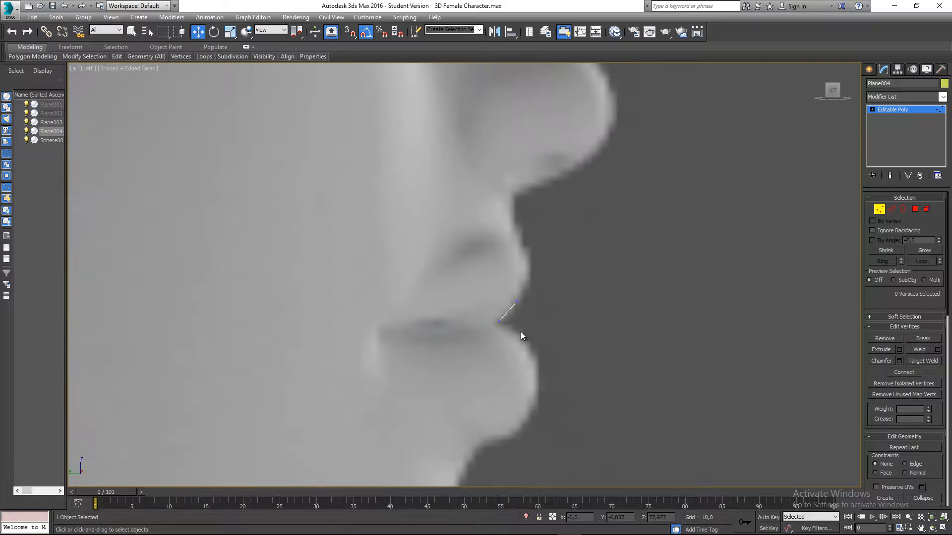
middle_drag(520, 331, 496, 329)
scroll(485, 330, up, 2)
click(497, 286)
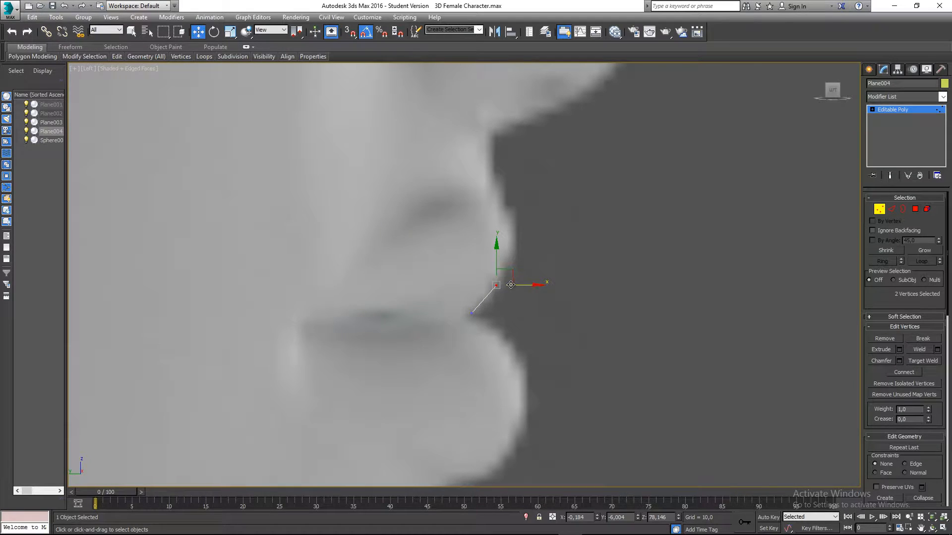
scroll(510, 276, up, 2)
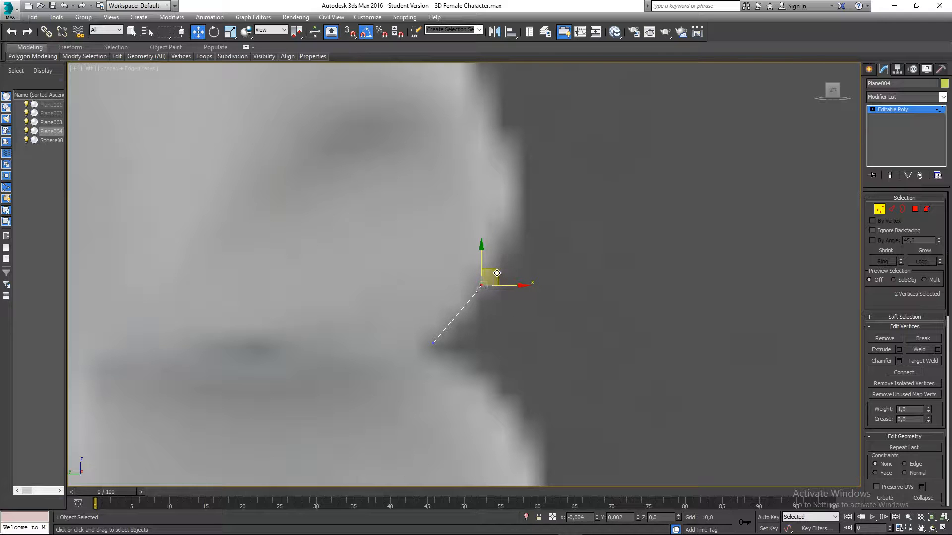
click(506, 328)
scroll(505, 328, down, 2)
middle_drag(506, 328, 489, 291)
Step: Switch to edge editing with the polygon's upper edge selected, checking it in the Perspective view before returning to the Left view
click(891, 208)
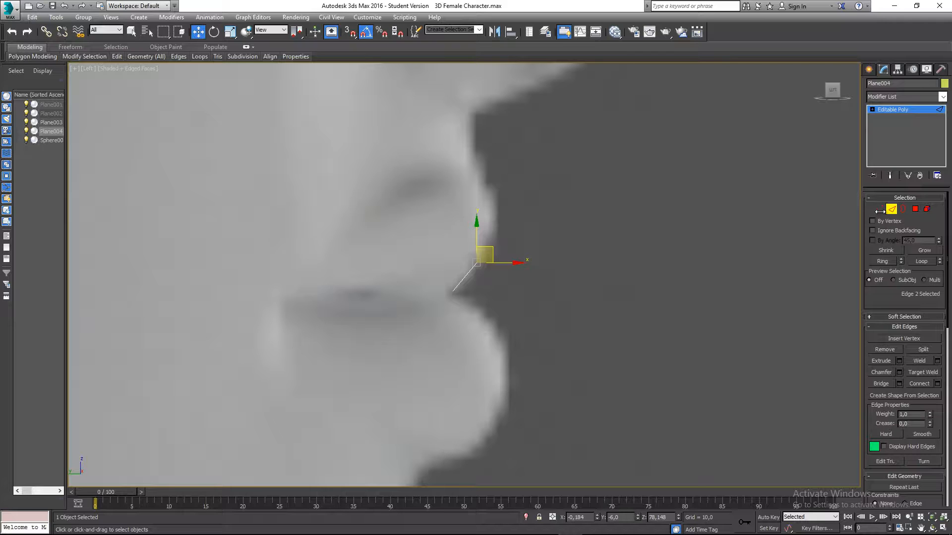
key(p)
alt+middle_drag(498, 281, 466, 315)
key(l)
Step: Examine the reference's side profile around the lips, nose and head as the path for extending the polygon strip
scroll(522, 299, down, 5)
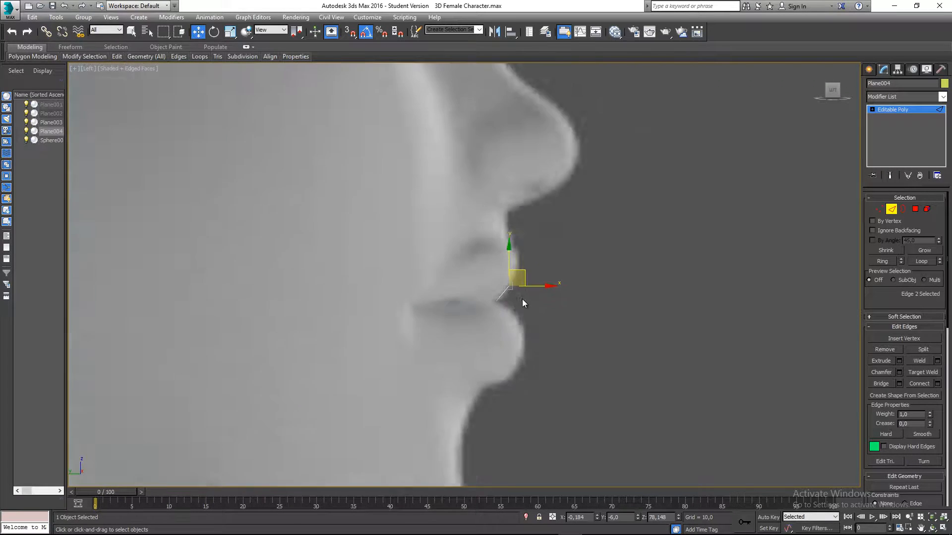
middle_drag(536, 334, 565, 340)
scroll(542, 295, down, 5)
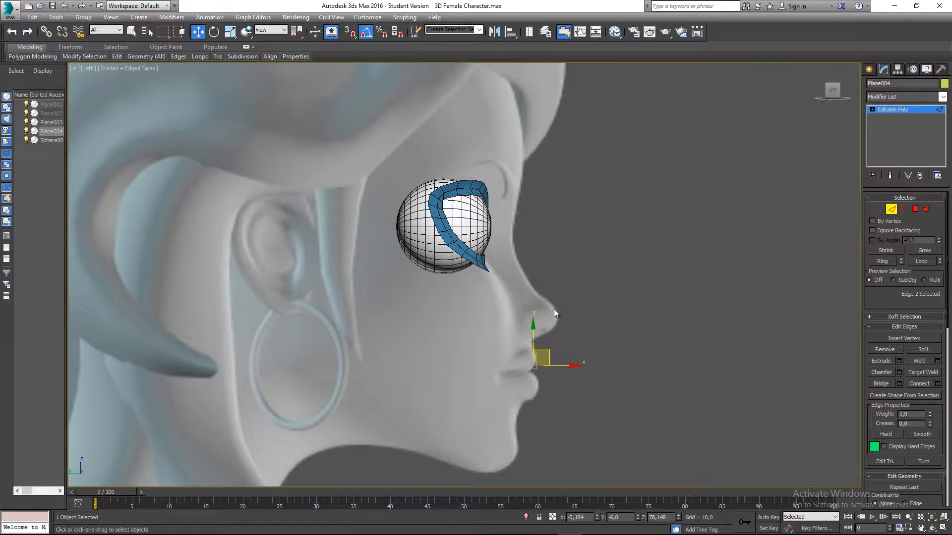
middle_drag(511, 203, 522, 233)
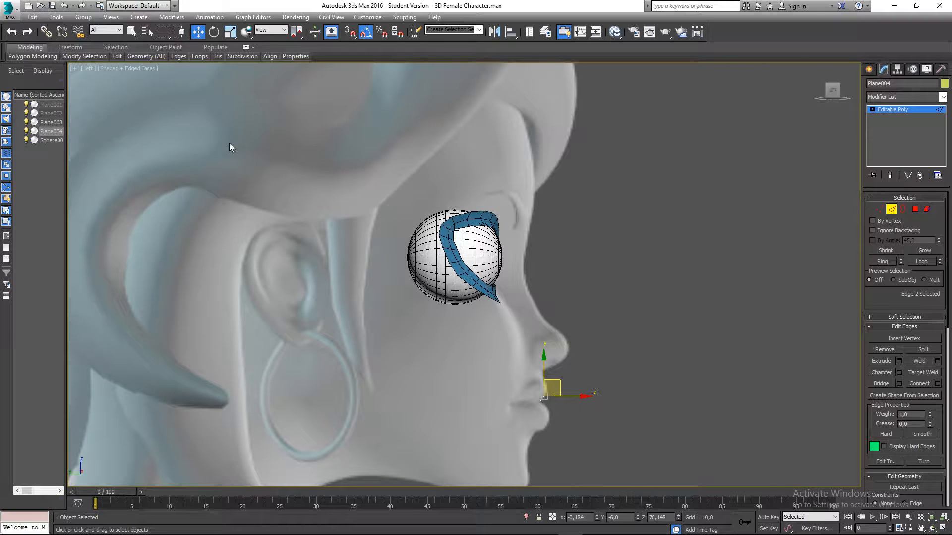
middle_drag(428, 355, 445, 278)
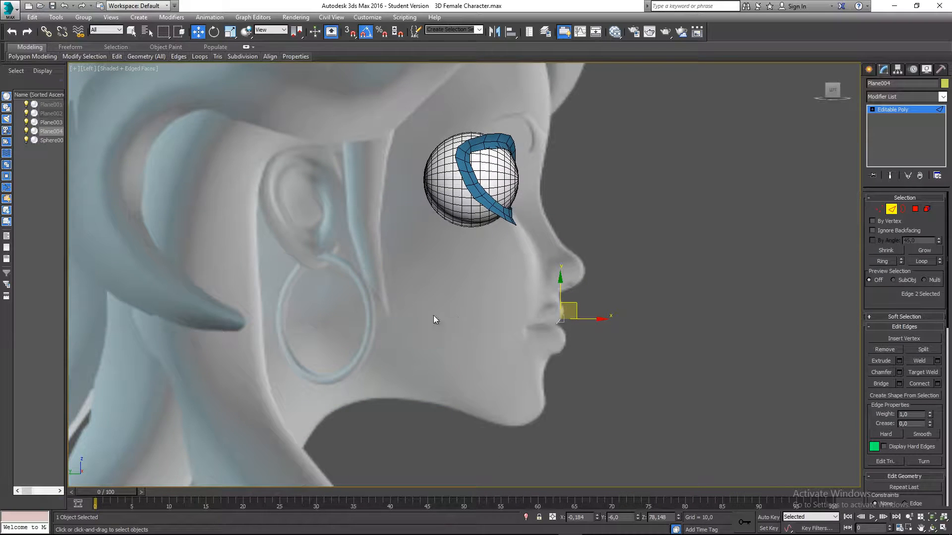
scroll(517, 334, up, 5)
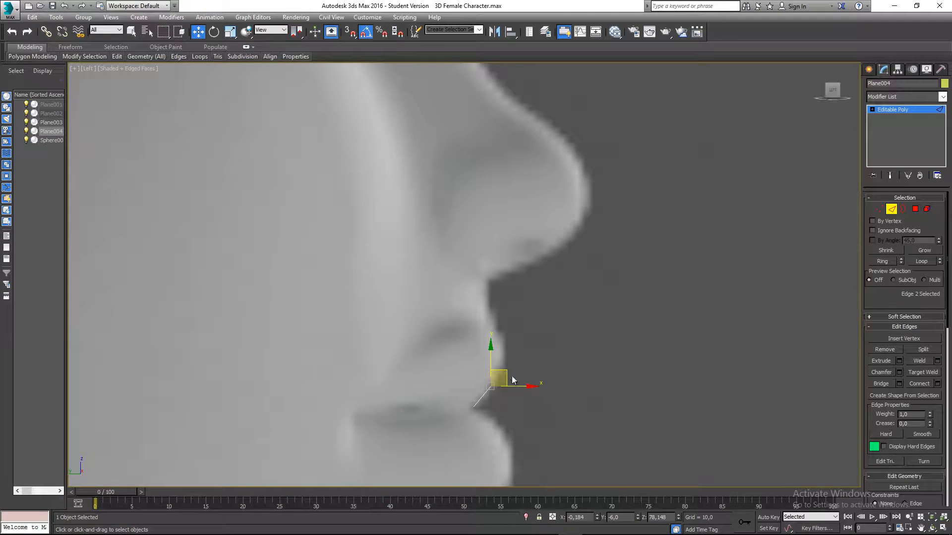
scroll(514, 356, up, 2)
scroll(497, 366, up, 2)
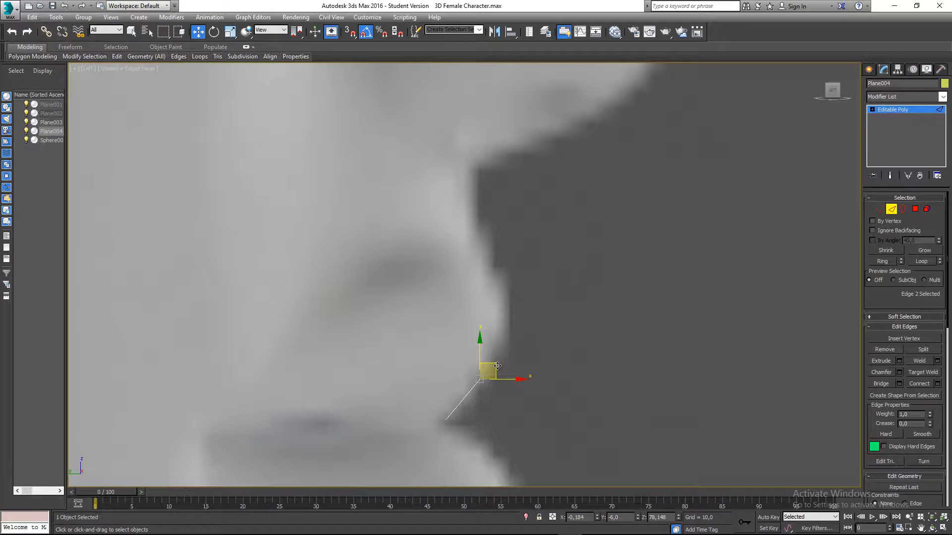
Step: Extrude the upper edge repeatedly along the side profile, up the upper lip and out along the underside of the nose
shift+drag(508, 319, 509, 323)
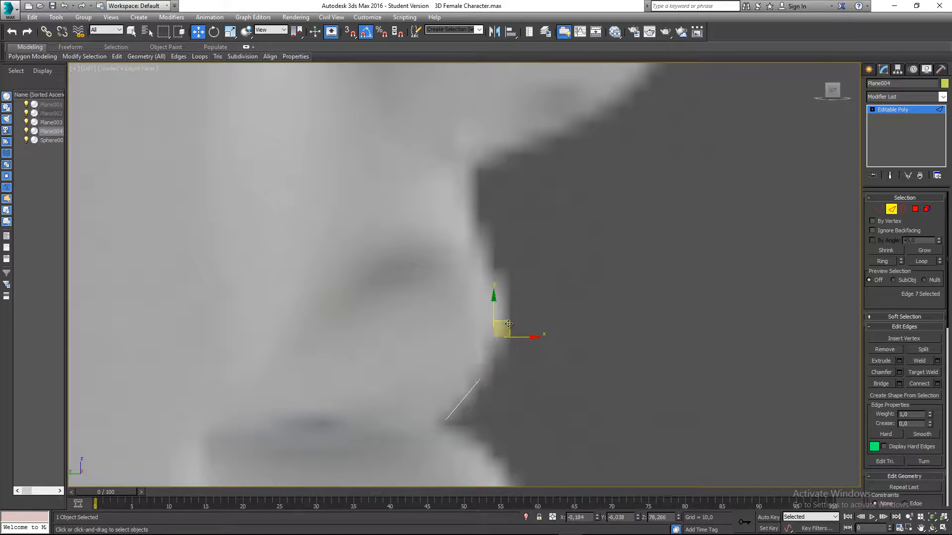
middle_drag(508, 324, 501, 346)
shift+drag(501, 351, 540, 157)
middle_drag(543, 155, 470, 286)
shift+drag(467, 288, 549, 240)
middle_drag(549, 240, 467, 327)
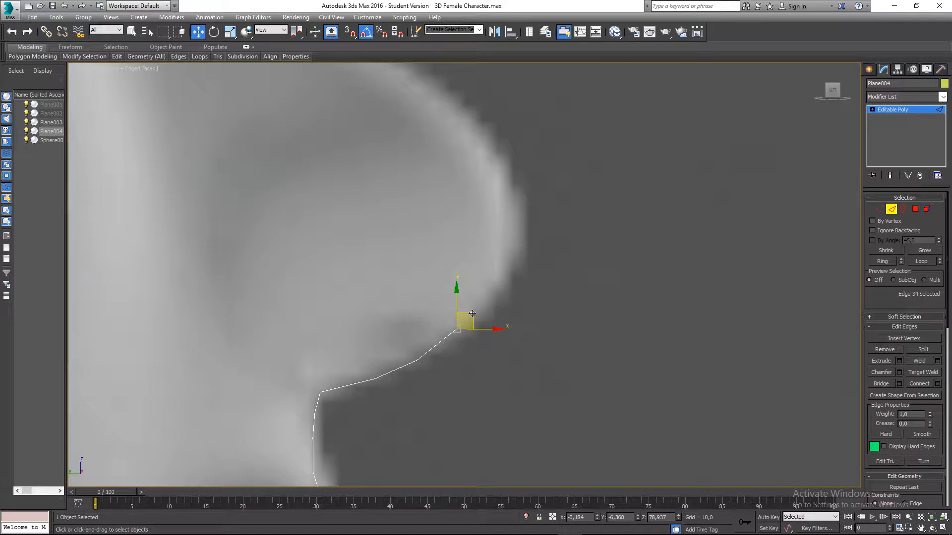
Step: Extrude the end edge around the front of the nose tip, nudging the new edges onto the reference outline
shift+drag(472, 313, 516, 275)
middle_drag(516, 274, 501, 308)
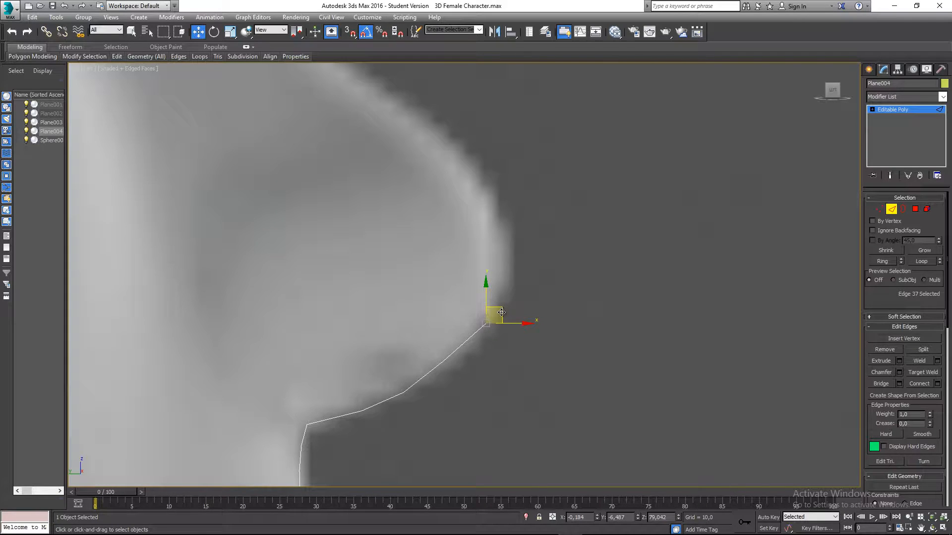
drag(501, 312, 499, 319)
middle_drag(499, 316, 495, 344)
shift+drag(495, 344, 515, 240)
middle_drag(514, 240, 517, 269)
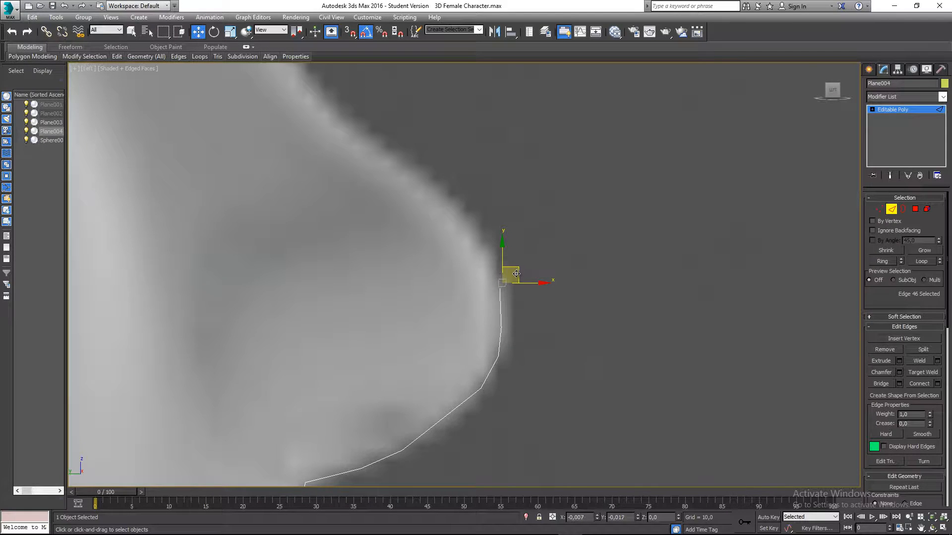
drag(517, 273, 516, 275)
Step: Extend the strip over the top of the nose tip to the start of the nose bridge with further edge extrusions
middle_drag(516, 274, 533, 314)
shift+drag(532, 315, 515, 276)
middle_drag(527, 296, 541, 322)
shift+drag(527, 302, 487, 263)
scroll(491, 268, down, 2)
scroll(503, 280, down, 2)
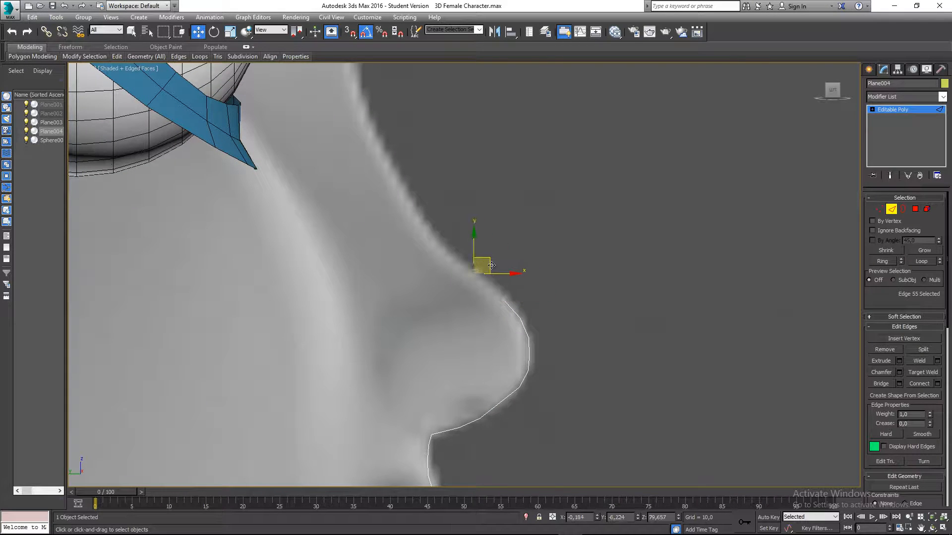
Step: Extrude the end edge segment by segment up the nose bridge to its innermost point in front of the eye
middle_drag(486, 262, 513, 312)
shift+drag(512, 312, 480, 281)
middle_drag(481, 280, 501, 315)
shift+drag(500, 316, 468, 264)
middle_drag(475, 274, 491, 366)
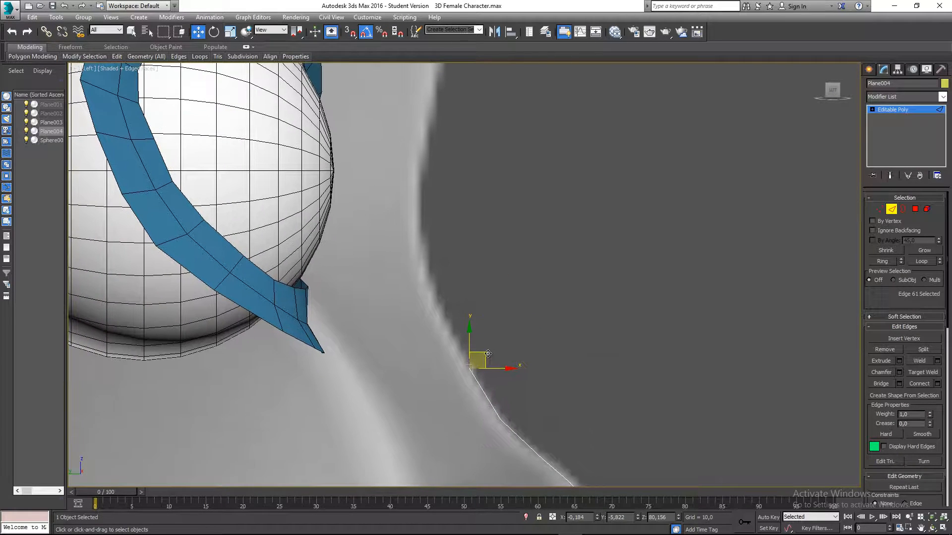
shift+drag(485, 352, 461, 301)
middle_drag(461, 301, 468, 370)
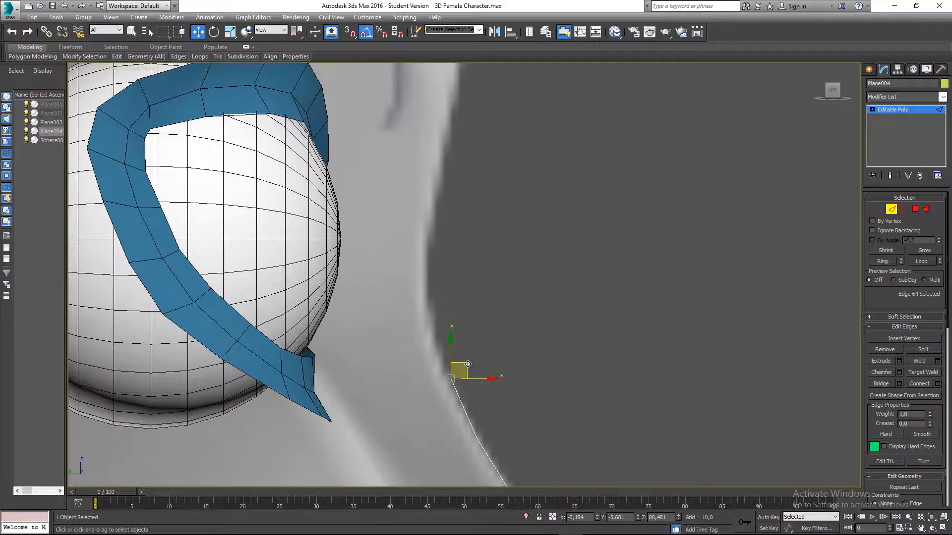
shift+drag(458, 368, 446, 305)
middle_drag(446, 305, 449, 379)
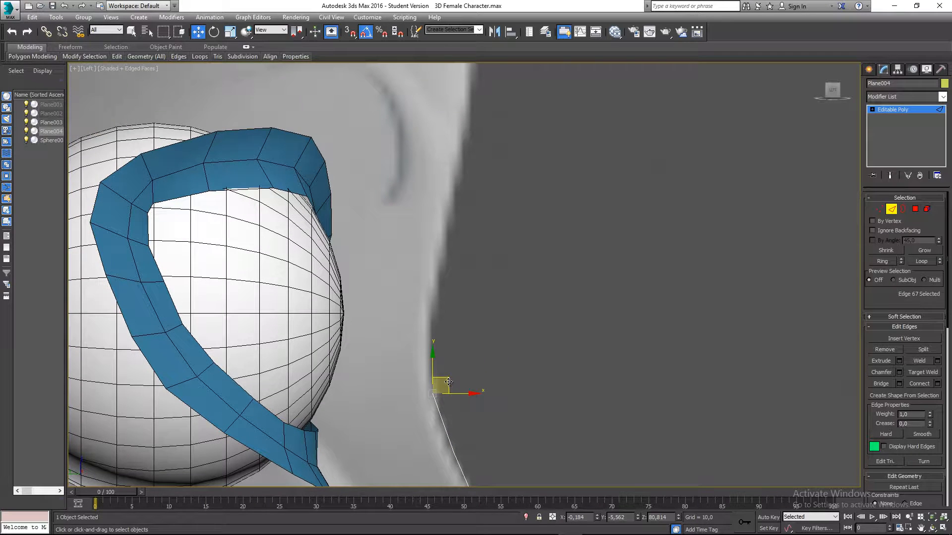
Step: Continue the strip from the top of the nose bridge up past the brow with further edge extrusions
shift+drag(449, 381, 450, 320)
middle_drag(450, 321, 452, 360)
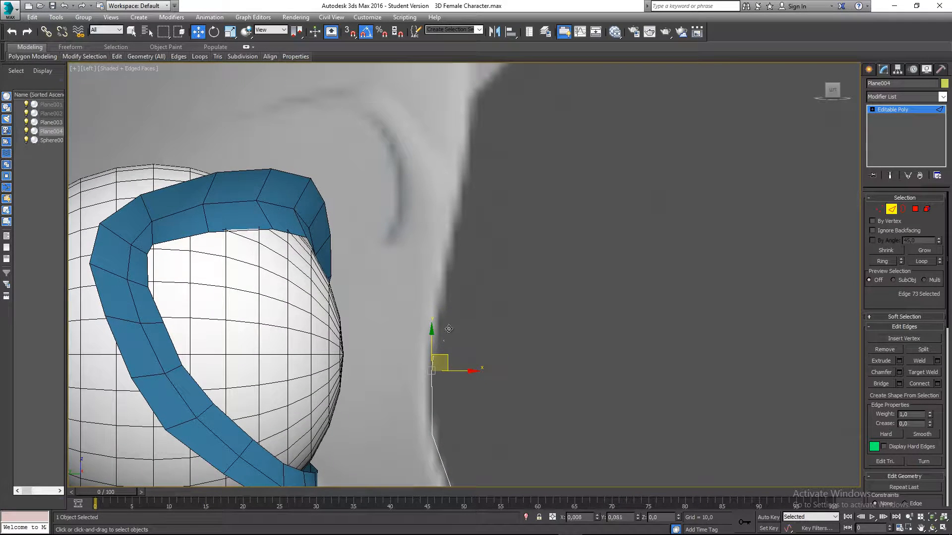
shift+drag(449, 361, 456, 291)
middle_drag(456, 290, 449, 381)
shift+drag(448, 381, 458, 327)
middle_drag(459, 350, 461, 389)
shift+drag(458, 364, 461, 308)
scroll(467, 314, down, 8)
scroll(491, 312, up, 8)
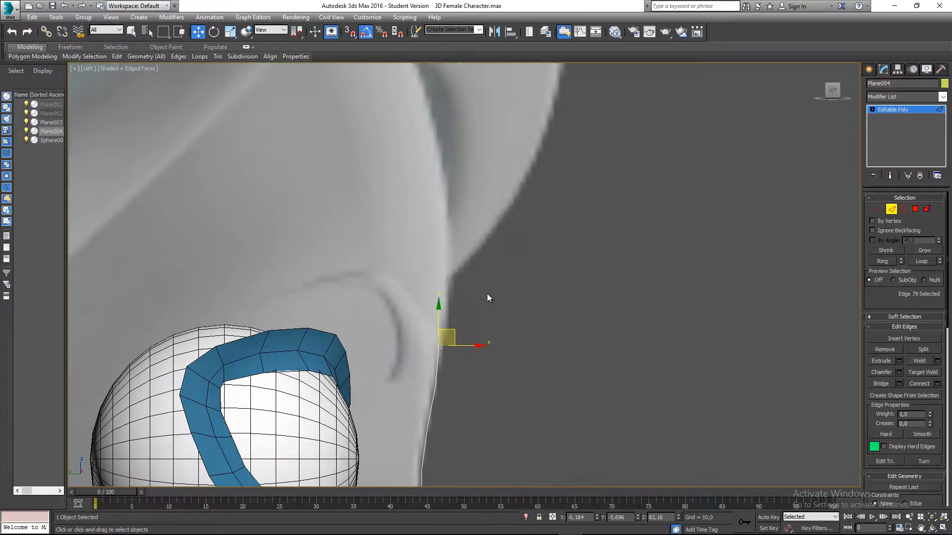
Step: Extrude the end edge up the forehead outline to where it curves back under the hair
shift+drag(459, 274, 458, 272)
middle_drag(458, 272, 462, 334)
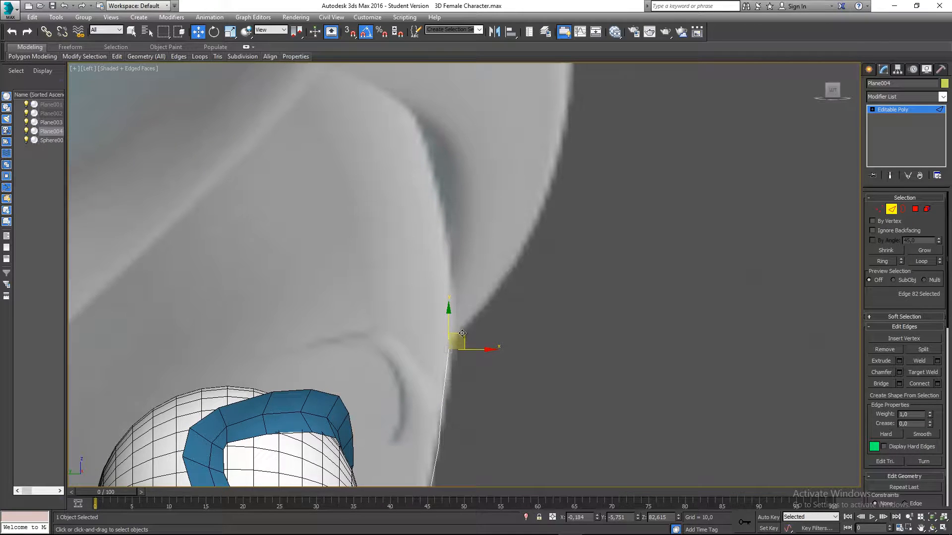
shift+drag(467, 327, 466, 326)
middle_drag(465, 255, 480, 330)
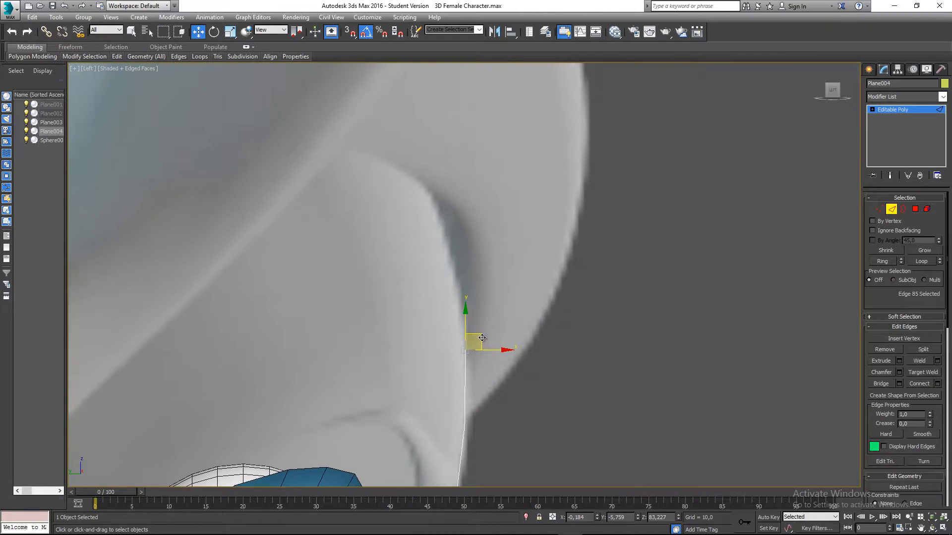
shift+drag(480, 330, 473, 262)
middle_drag(480, 276, 515, 336)
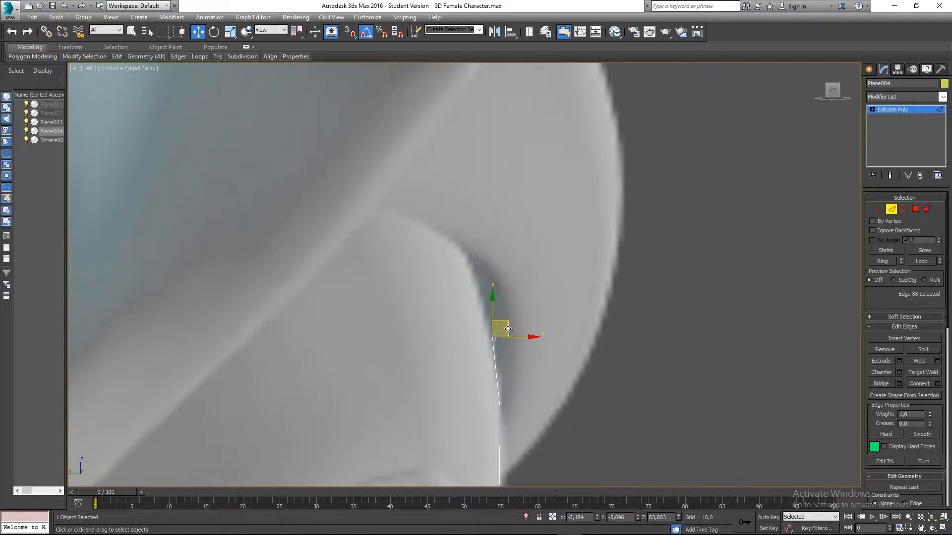
shift+drag(507, 326, 484, 268)
Step: Examine the whole head and hair in the Left view to judge how the hidden skull curve continues above the forehead
scroll(498, 292, down, 10)
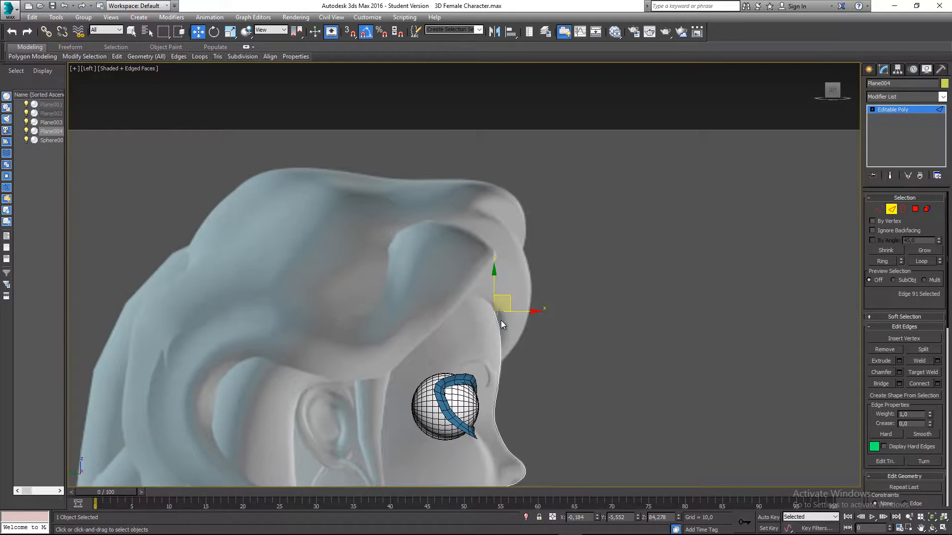
middle_drag(501, 320, 582, 189)
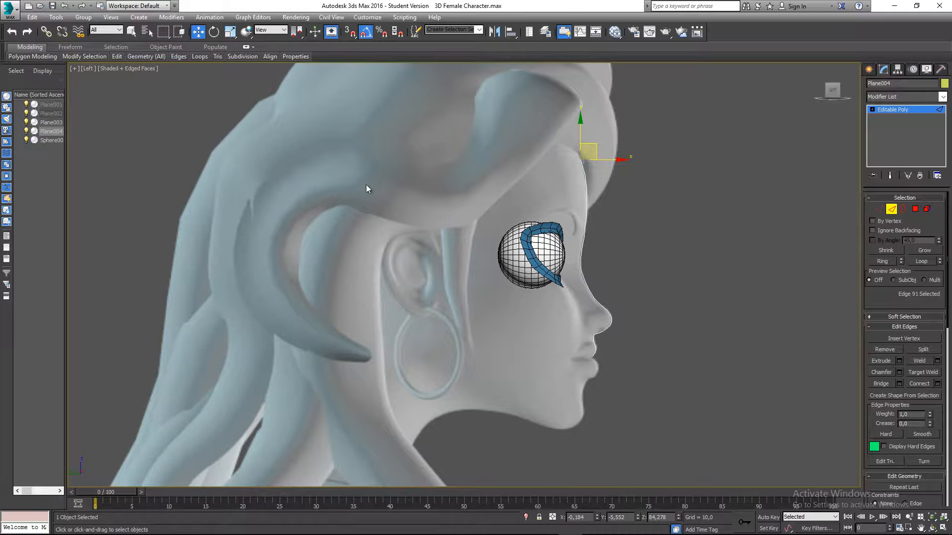
middle_drag(557, 187, 549, 240)
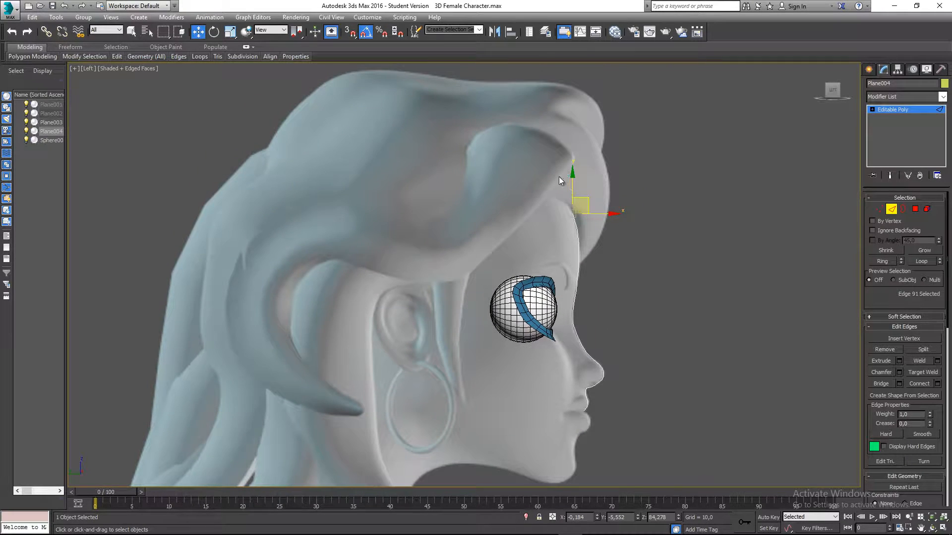
mouse_move(351, 403)
middle_down()
mouse_move(359, 364)
mouse_move(360, 390)
middle_up()
middle_drag(558, 209, 559, 239)
scroll(564, 234, up, 3)
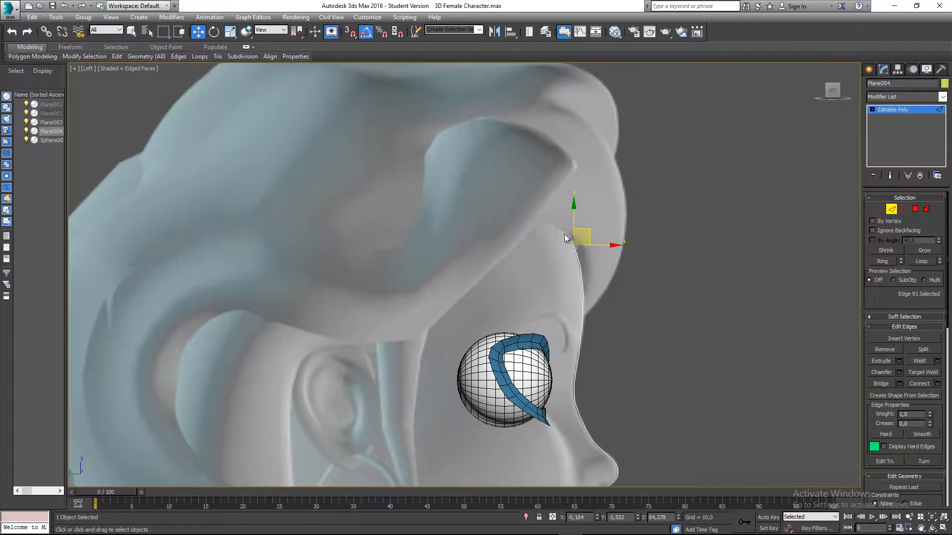
scroll(377, 221, down, 2)
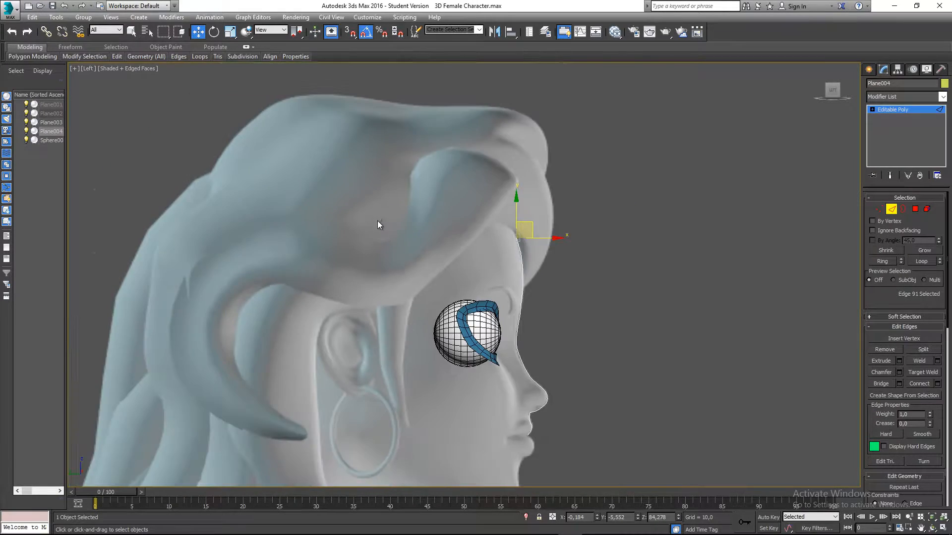
middle_drag(377, 221, 357, 273)
scroll(357, 273, up, 2)
middle_drag(546, 293, 498, 317)
scroll(523, 313, up, 2)
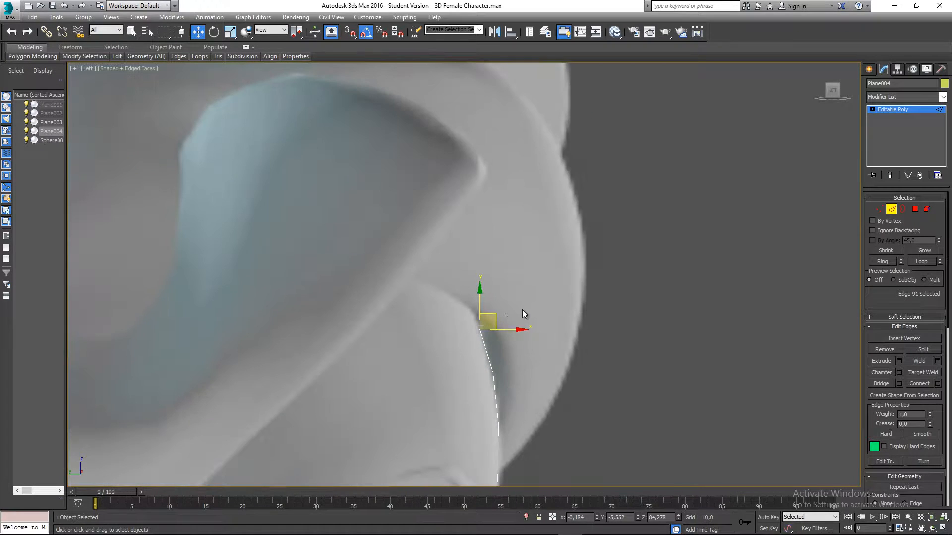
Step: Extrude the end edge from the upper forehead upward and back beneath the front hair, following an estimated skull curve
drag(493, 318, 443, 216)
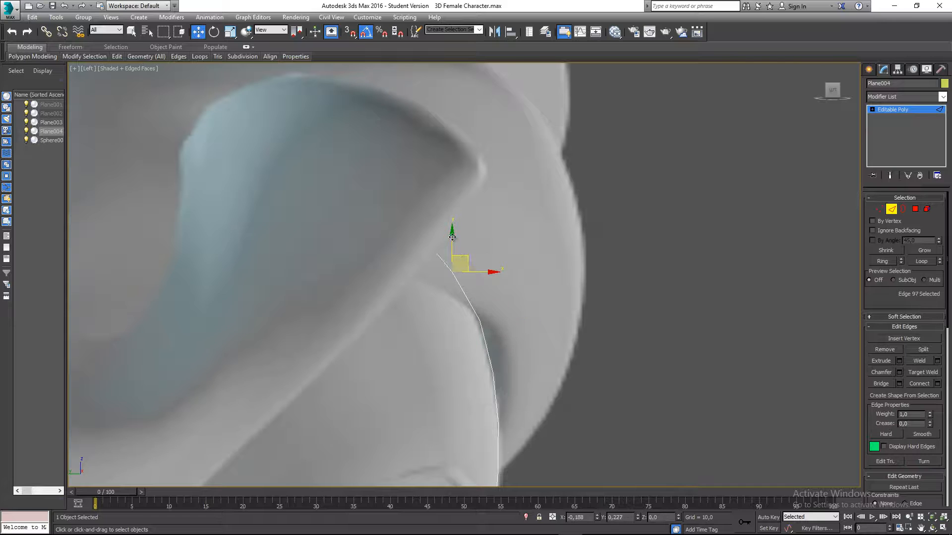
middle_drag(448, 226, 520, 295)
shift+drag(509, 283, 472, 247)
scroll(488, 251, down, 2)
scroll(545, 278, down, 2)
Step: Extend the strip backward across the top of the skull under the hair, rounding the curve with several edge extrusions
shift+drag(528, 264, 488, 249)
middle_drag(490, 252, 504, 259)
shift+drag(502, 255, 443, 254)
middle_drag(466, 255, 534, 221)
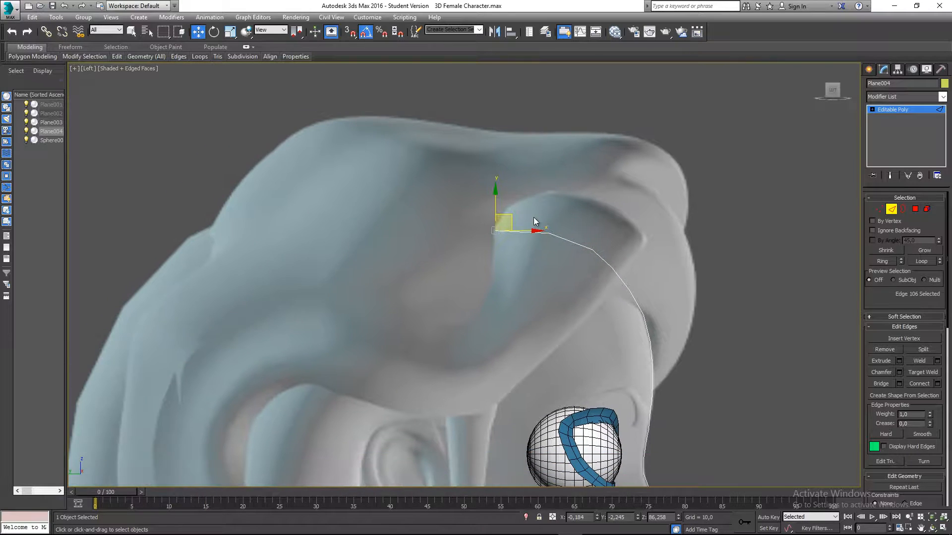
shift+drag(508, 217, 460, 228)
middle_drag(479, 226, 506, 188)
scroll(508, 188, down, 3)
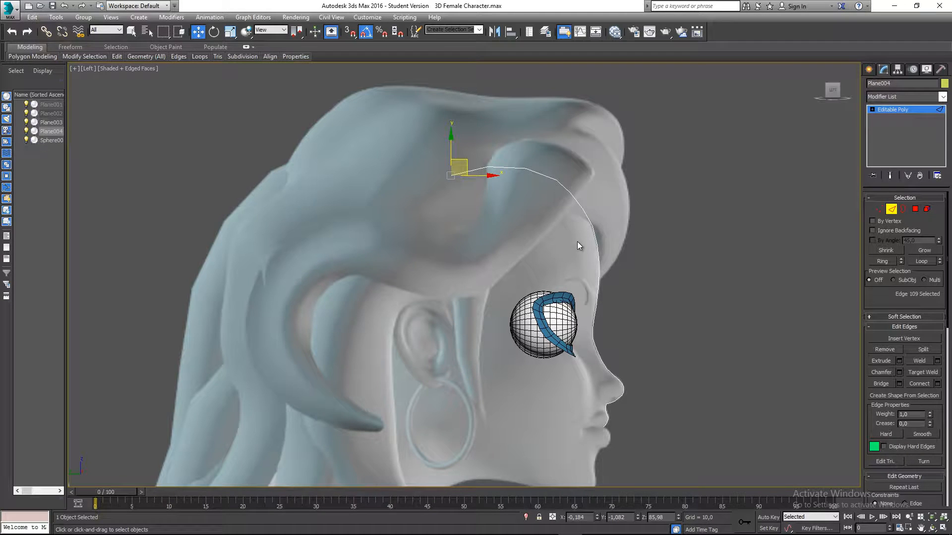
scroll(577, 243, up, 3)
middle_drag(577, 260, 597, 251)
scroll(489, 181, up, 2)
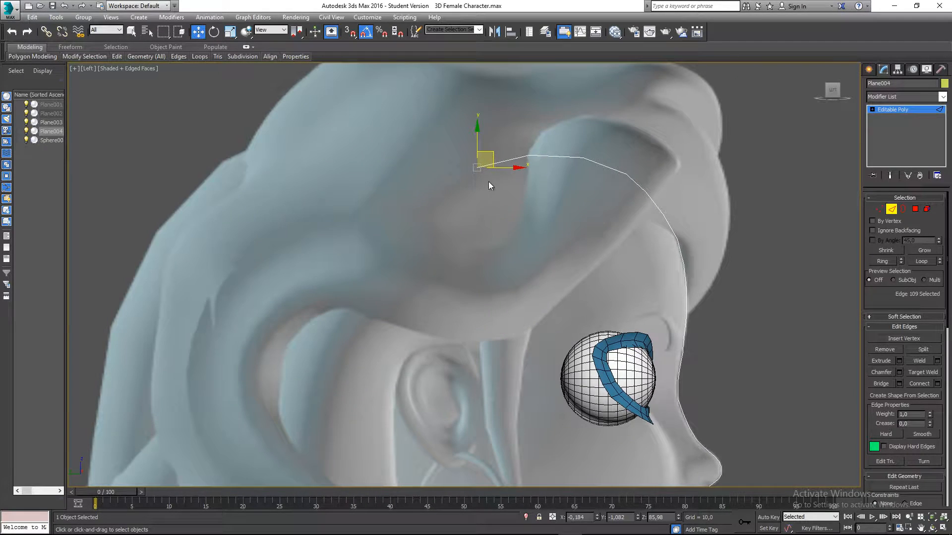
Step: Extrude the end edge back and downward from the top of the head over the rear of the crown
shift+drag(491, 155, 403, 181)
middle_drag(407, 189, 513, 143)
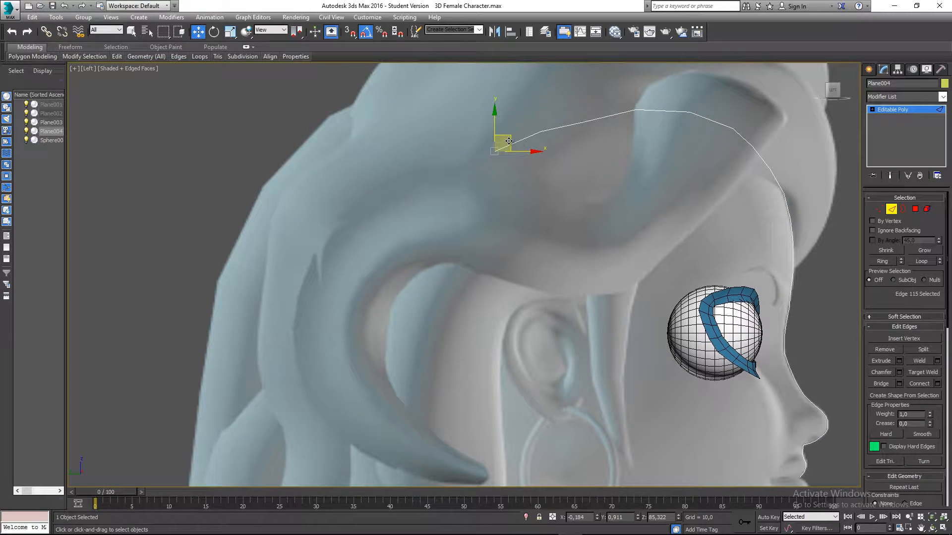
shift+drag(511, 143, 460, 191)
middle_drag(459, 184, 465, 138)
shift+drag(464, 139, 426, 185)
middle_drag(443, 181, 430, 131)
Step: Extrude the end edge down the back of the skull and curve it forward toward the nape behind the ear
shift+drag(418, 150, 414, 189)
middle_drag(411, 188, 394, 181)
shift+drag(394, 182, 390, 252)
middle_drag(391, 252, 374, 226)
shift+drag(379, 227, 437, 302)
middle_drag(436, 302, 439, 232)
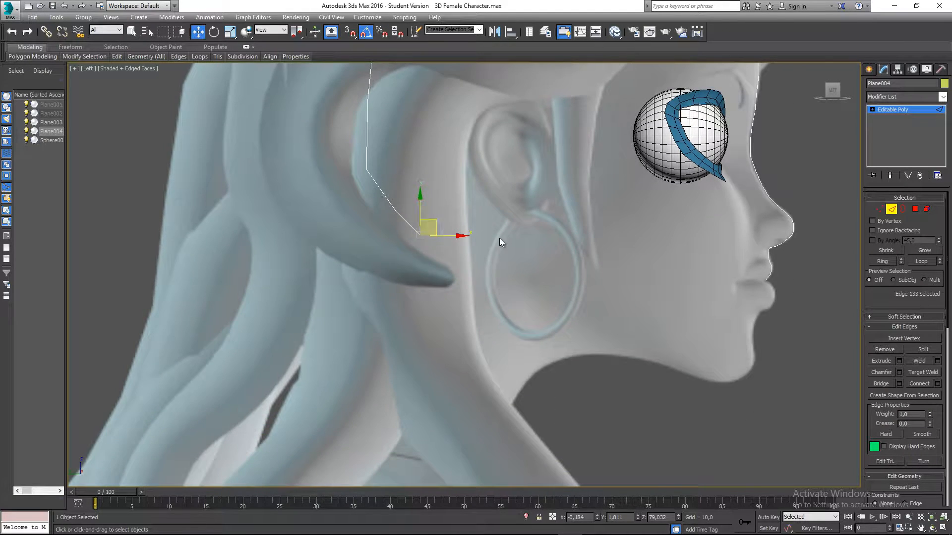
Step: Reposition the strip's vertices across the top and back of the skull to give the side-view outline a rounder curve
scroll(499, 239, down, 3)
middle_drag(501, 242, 487, 317)
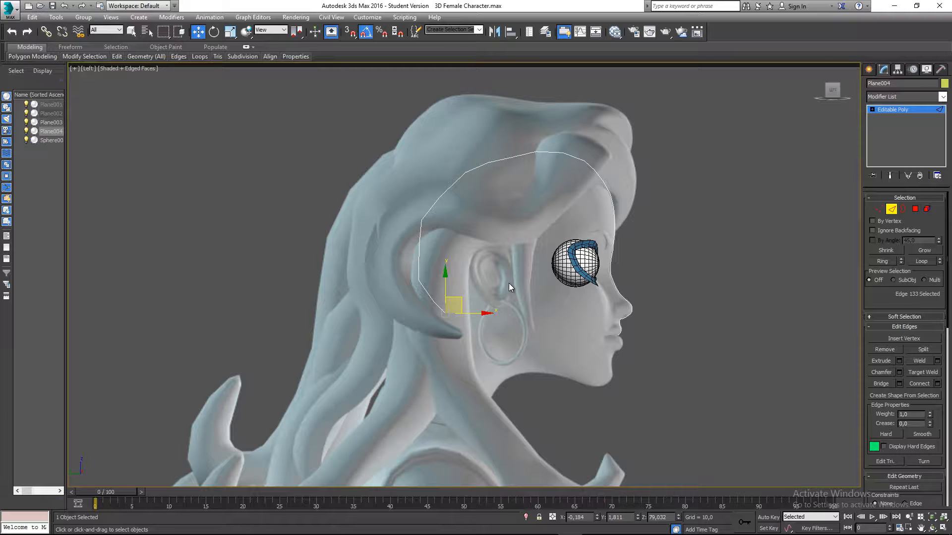
middle_drag(509, 283, 460, 213)
key(1)
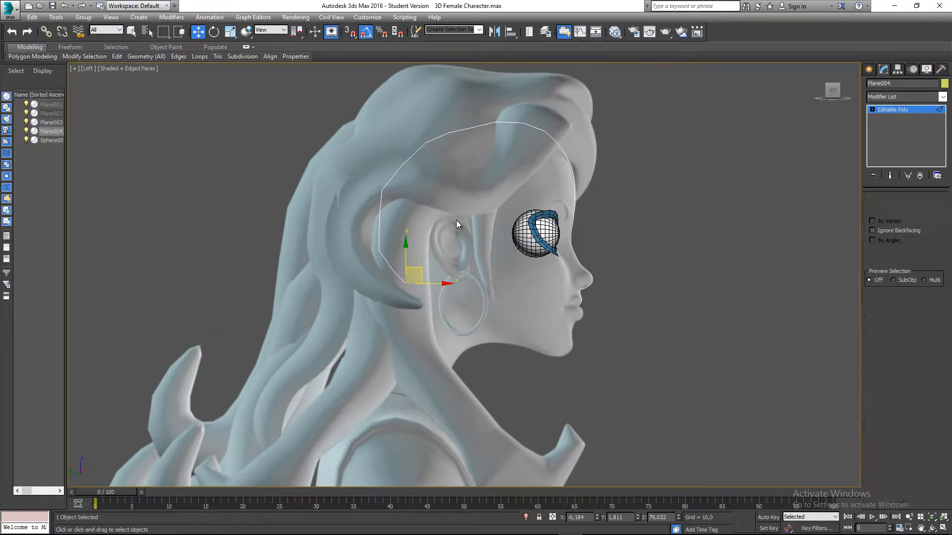
middle_drag(445, 256, 454, 223)
middle_drag(532, 165, 523, 238)
scroll(529, 192, up, 2)
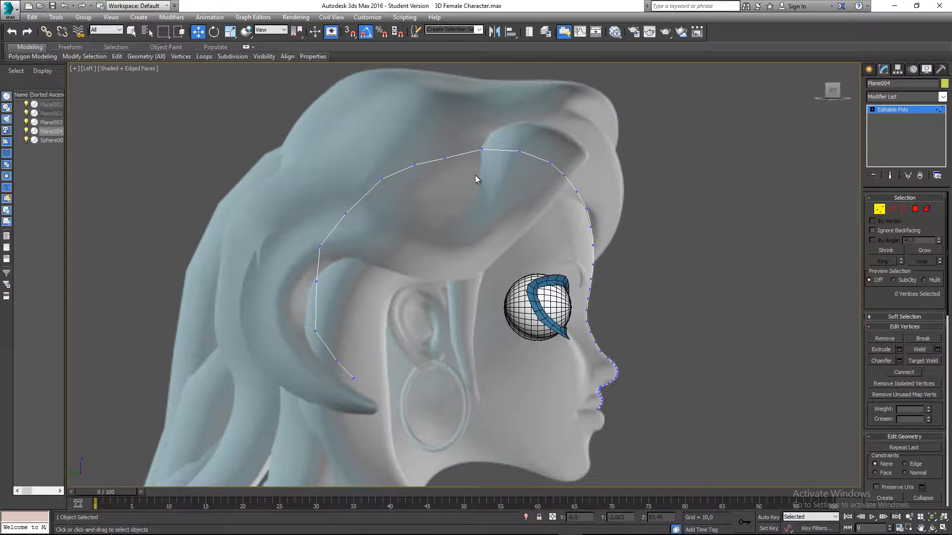
drag(475, 176, 431, 179)
drag(392, 148, 430, 183)
drag(429, 152, 318, 276)
drag(299, 348, 338, 352)
click(378, 374)
middle_drag(415, 356, 427, 321)
scroll(438, 295, down, 2)
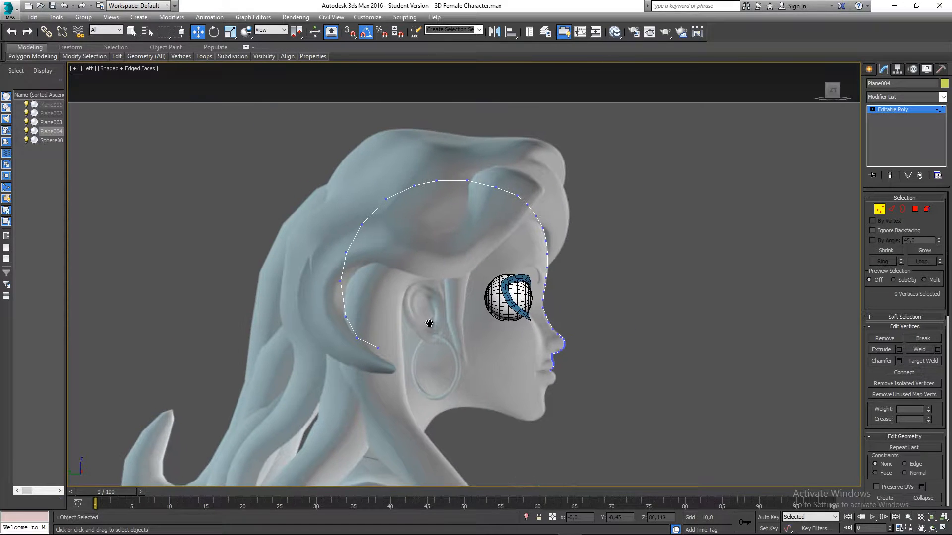
Step: Refine the vertex pairs along the rear crown and back of the skull to smooth the curve
scroll(467, 212, up, 2)
click(393, 175)
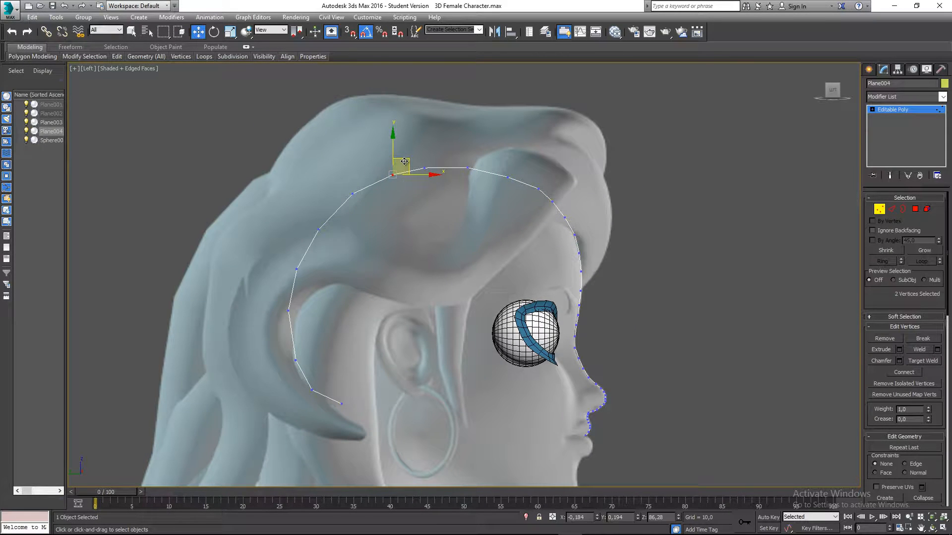
drag(384, 222, 385, 222)
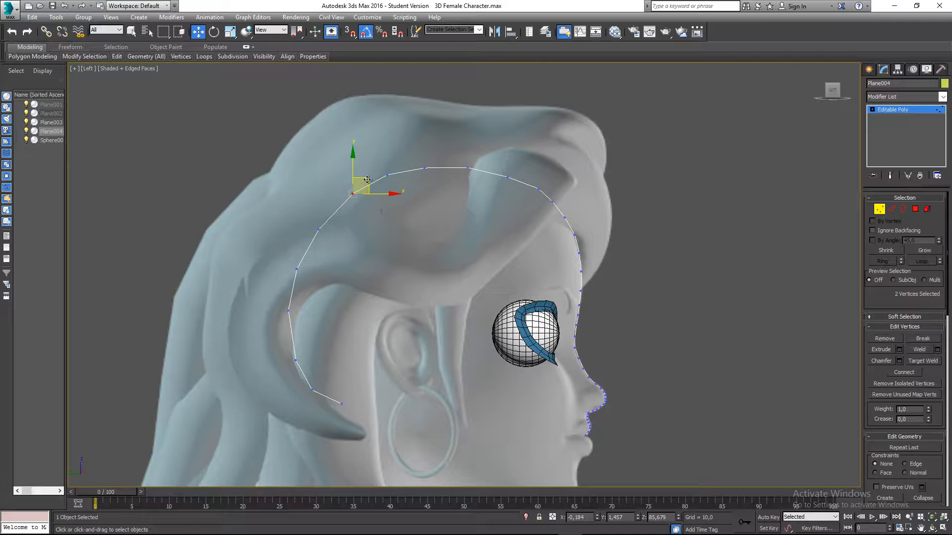
drag(366, 181, 328, 217)
drag(306, 277, 299, 253)
mouse_move(294, 288)
mouse_down()
mouse_move(278, 317)
mouse_move(296, 303)
mouse_up()
mouse_move(313, 348)
mouse_down()
mouse_move(291, 365)
mouse_move(306, 348)
mouse_up()
Step: Adjust the last vertex pairs at the nape end so the strip curves smoothly forward behind the ear
middle_drag(363, 376, 422, 300)
drag(347, 341, 346, 341)
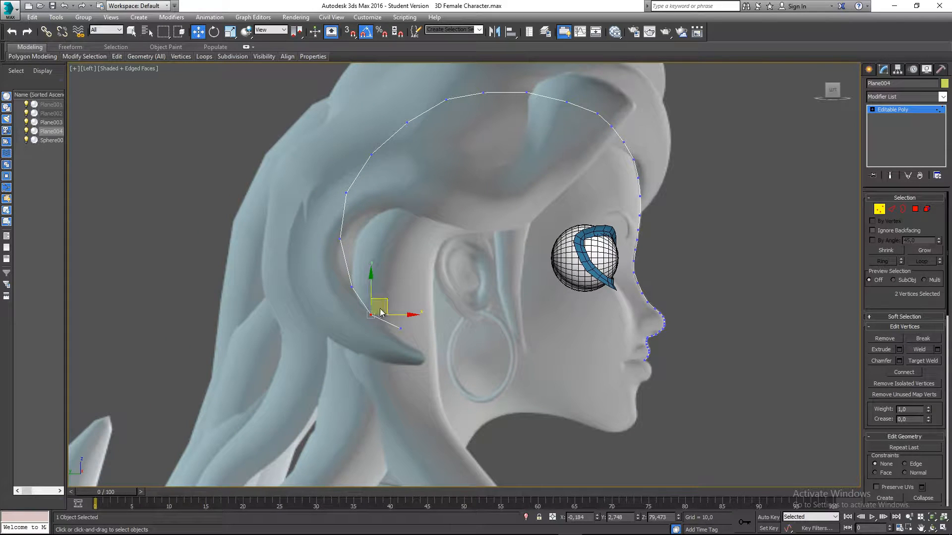
drag(384, 305, 381, 346)
click(432, 320)
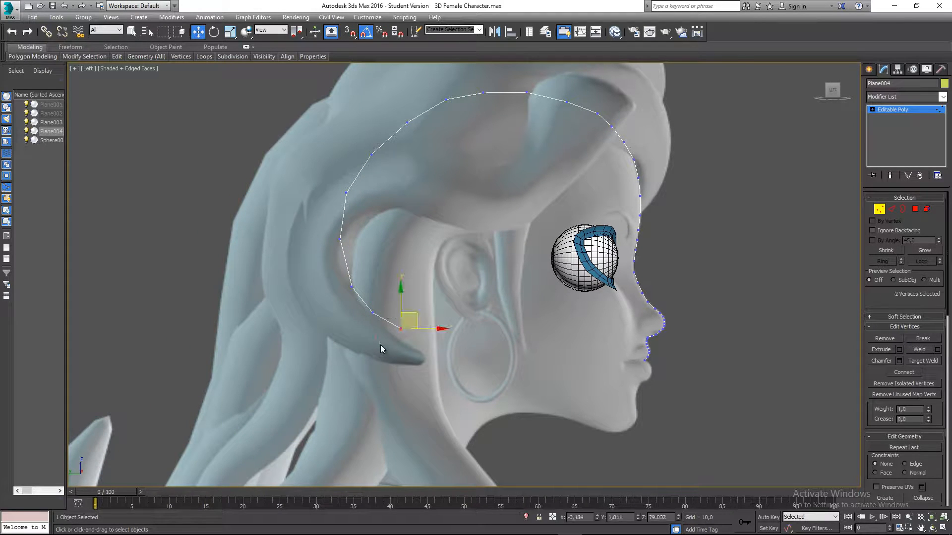
drag(412, 316, 412, 319)
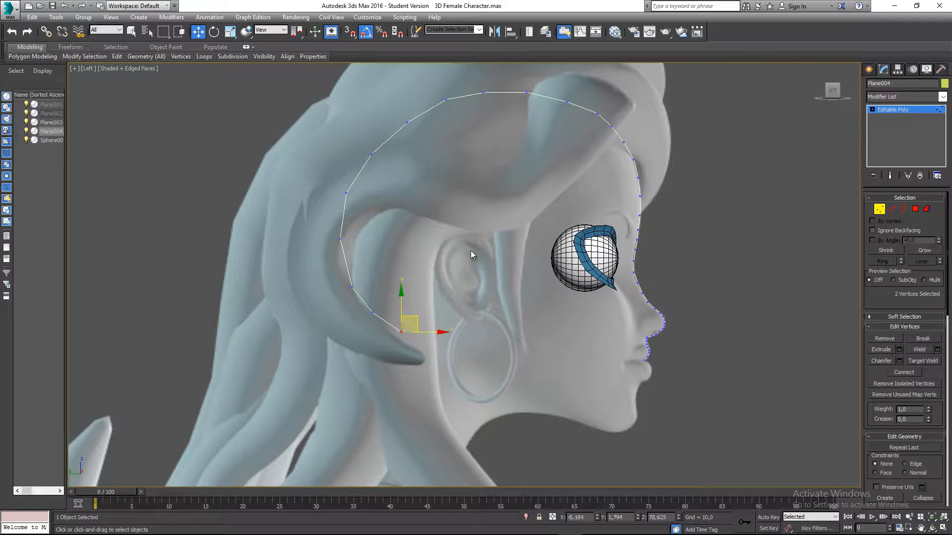
scroll(466, 273, down, 4)
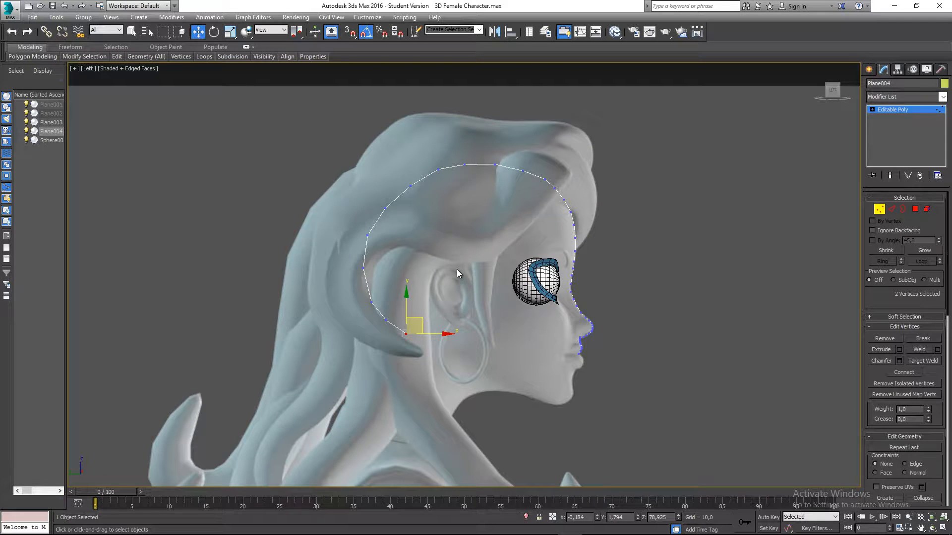
Step: Move the vertex pairs at the very top of the head to even out the skull's arc
mouse_move(479, 278)
middle_down()
mouse_move(469, 271)
mouse_move(487, 280)
middle_up()
scroll(474, 272, up, 3)
click(527, 138)
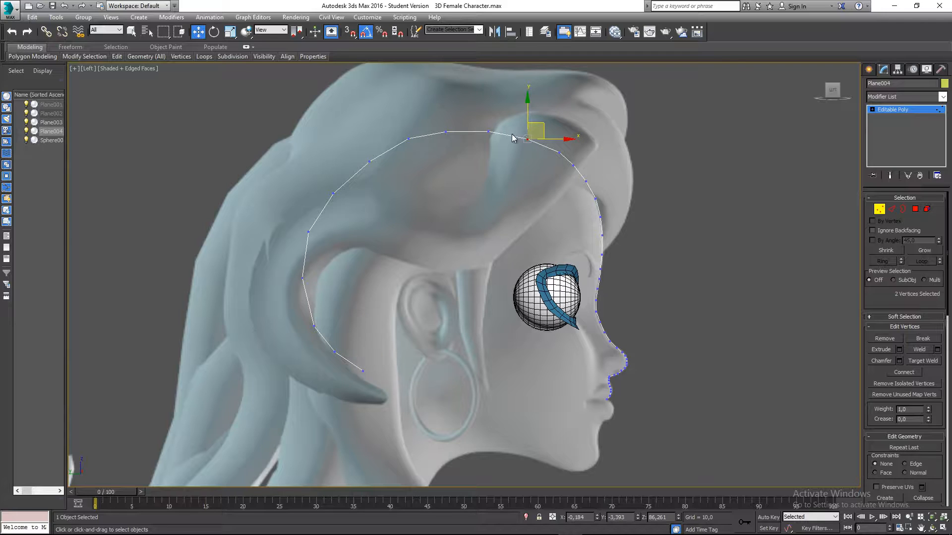
drag(497, 119, 458, 130)
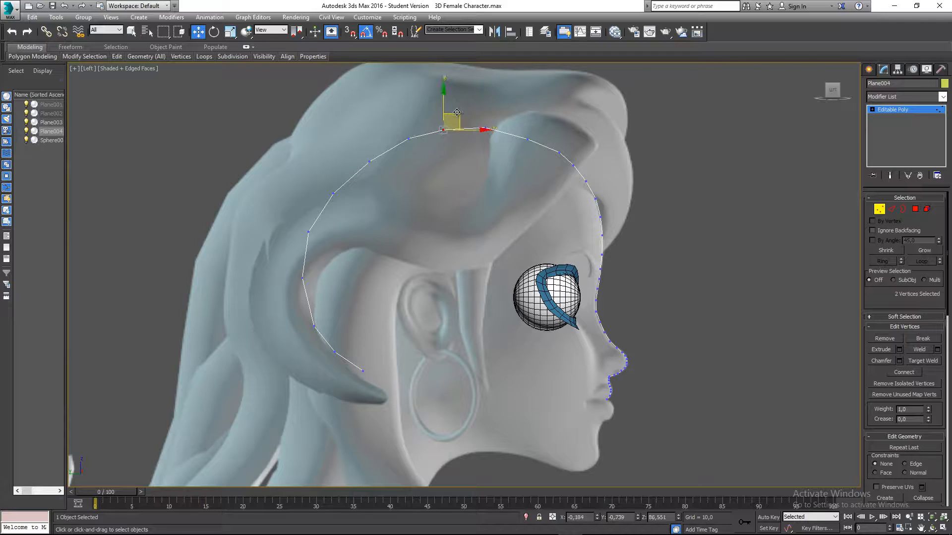
click(459, 186)
Step: Examine the reshaped head strip against the side reference and orbit around it in the perspective view
scroll(459, 186, down, 6)
scroll(460, 184, up, 3)
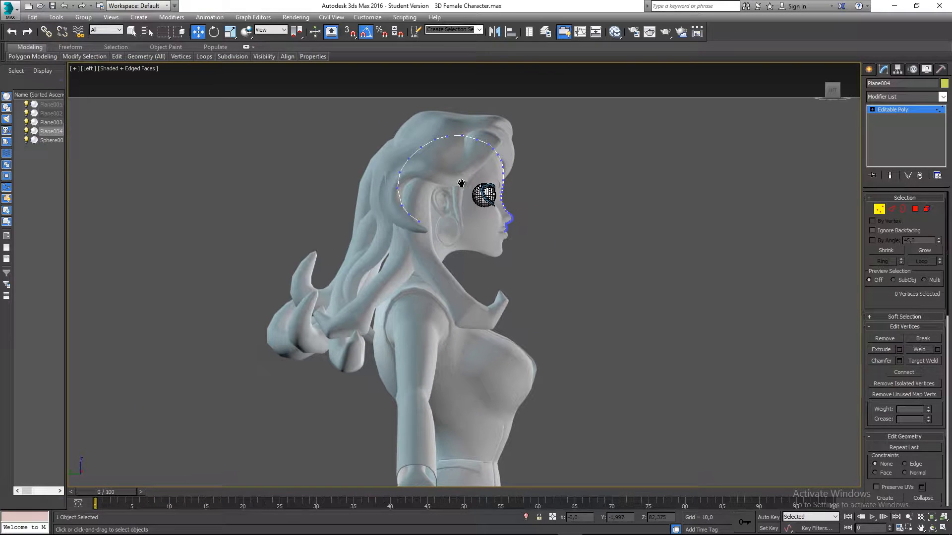
scroll(457, 213, up, 2)
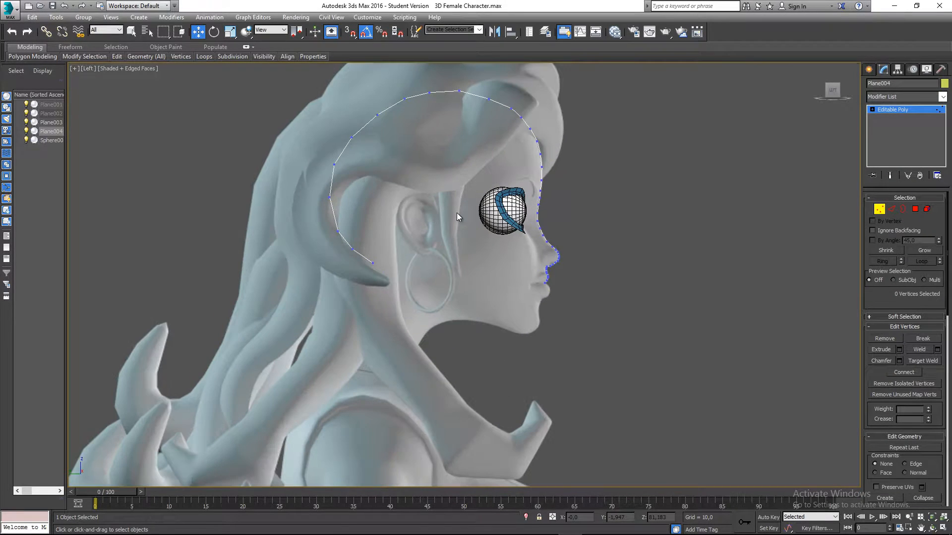
middle_drag(457, 213, 457, 218)
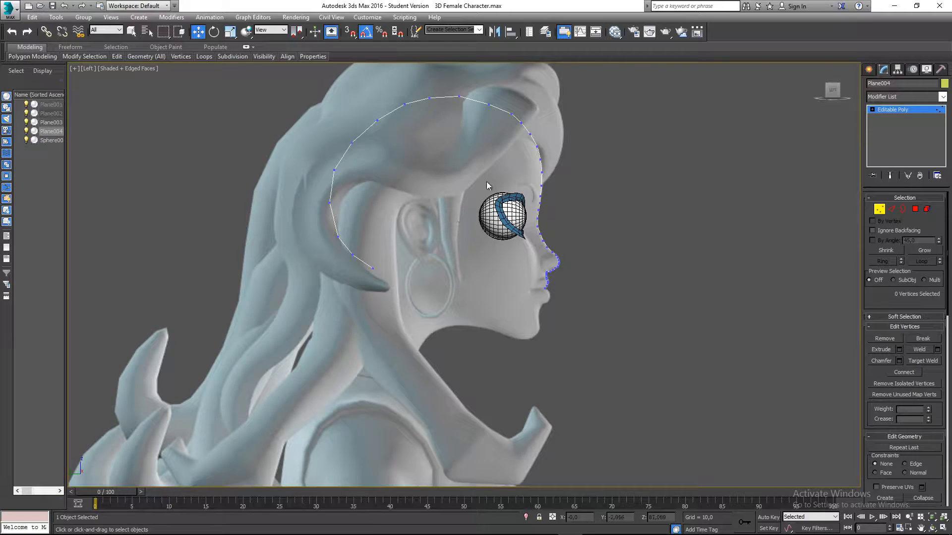
middle_drag(487, 186, 431, 209)
scroll(435, 213, down, 2)
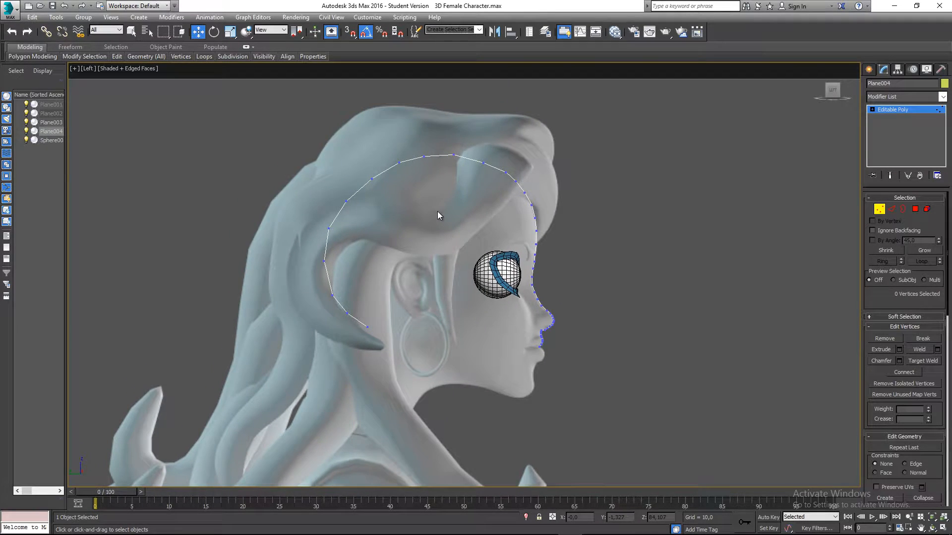
key(p)
alt+middle_drag(485, 293, 421, 324)
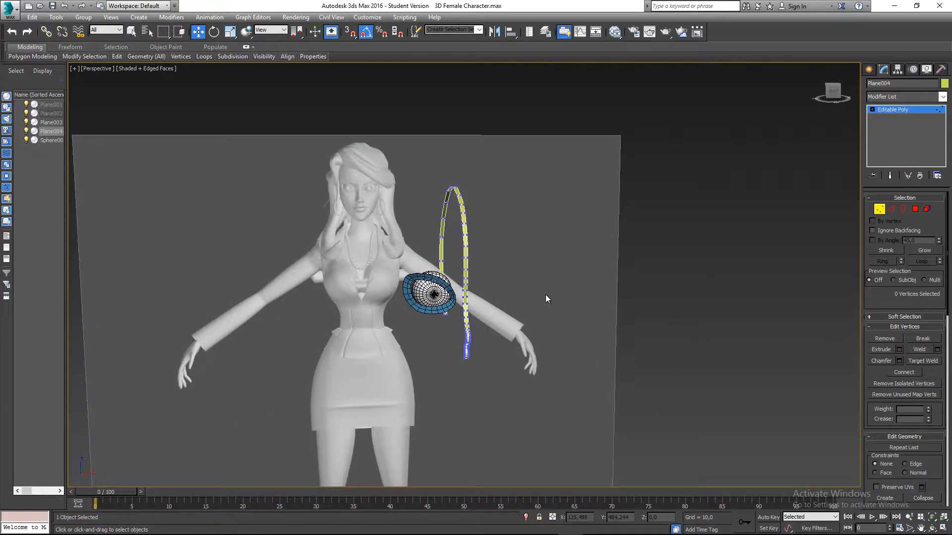
alt+middle_drag(546, 294, 516, 197)
scroll(494, 272, up, 5)
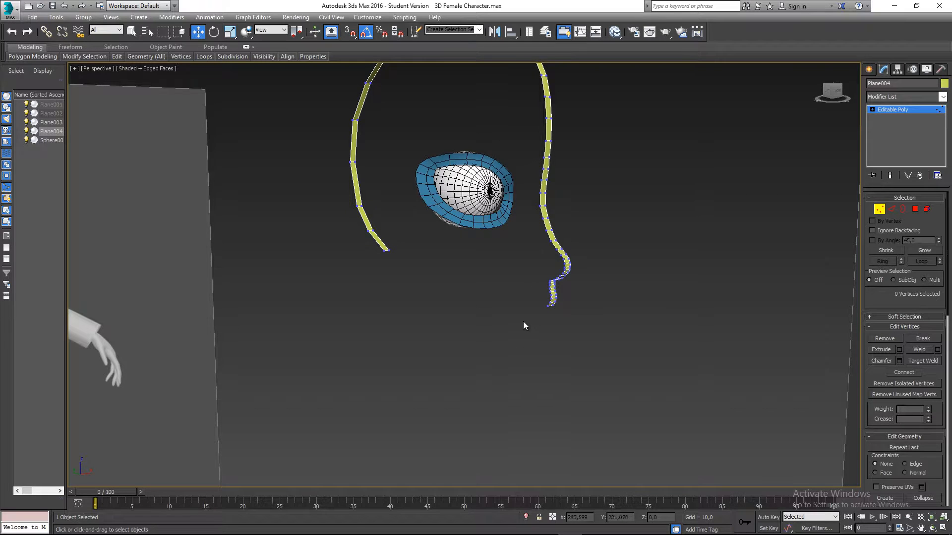
middle_drag(523, 322, 513, 410)
scroll(516, 350, down, 3)
alt+middle_drag(516, 350, 521, 347)
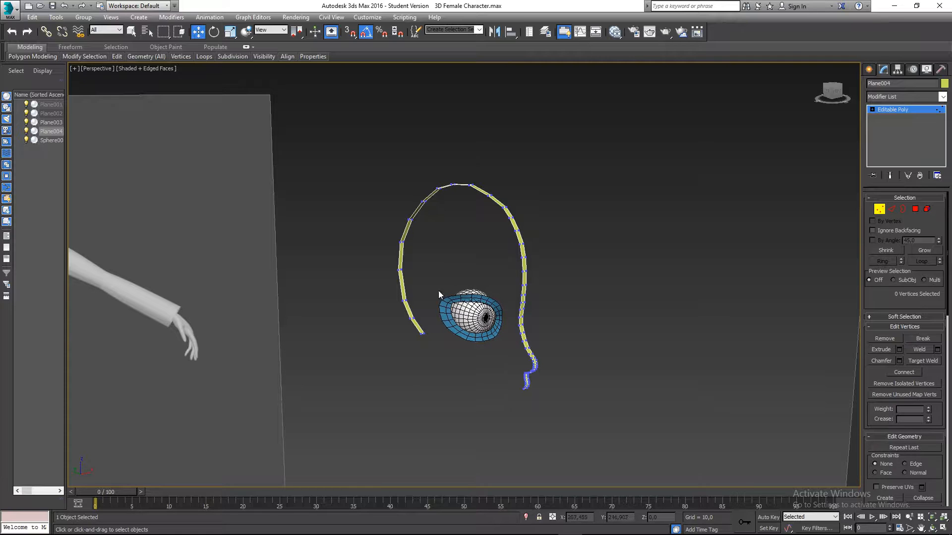
alt+middle_drag(439, 290, 585, 297)
scroll(564, 296, up, 3)
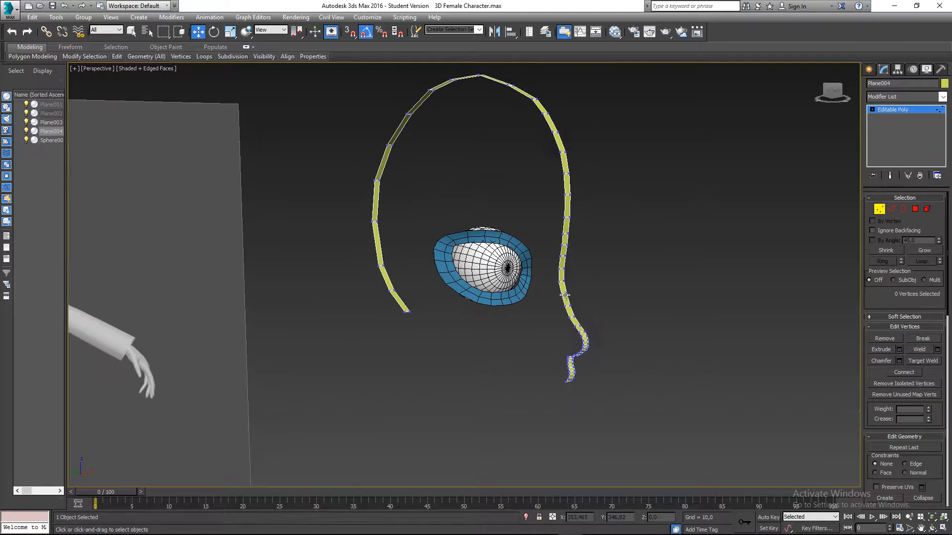
Step: Clone the strip's lowest polygon at the upper lip downward onto the lower lip in the front view, using Clone To Element
key(f)
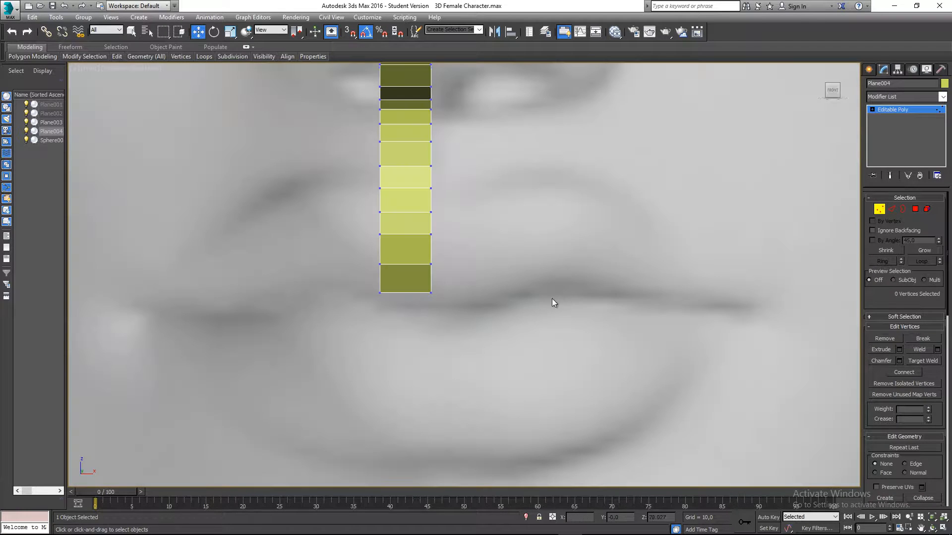
click(915, 209)
click(414, 278)
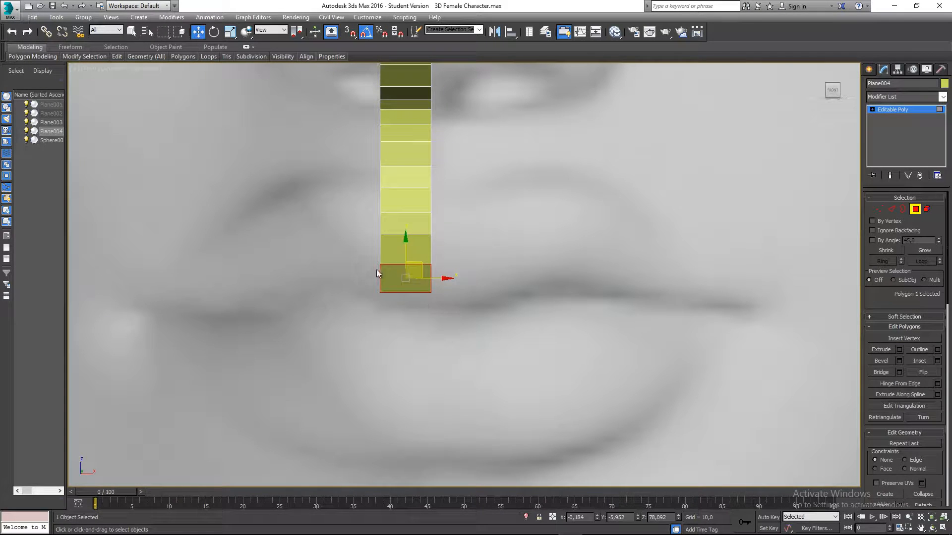
middle_drag(402, 281, 436, 220)
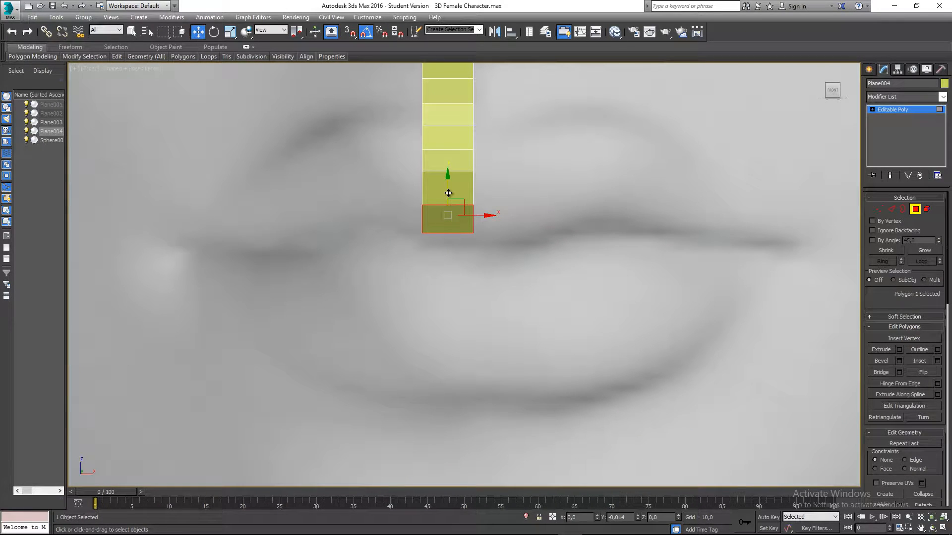
scroll(448, 263, down, 4)
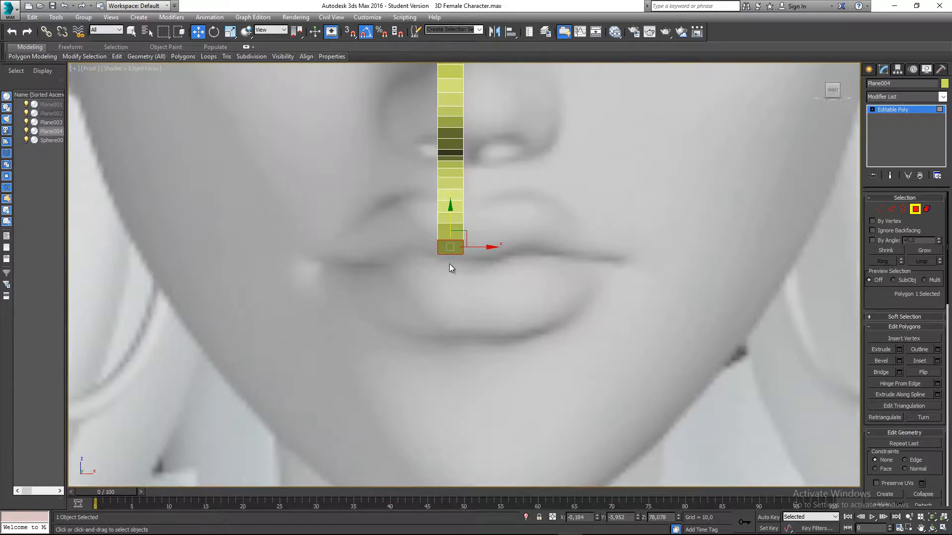
scroll(450, 264, down, 2)
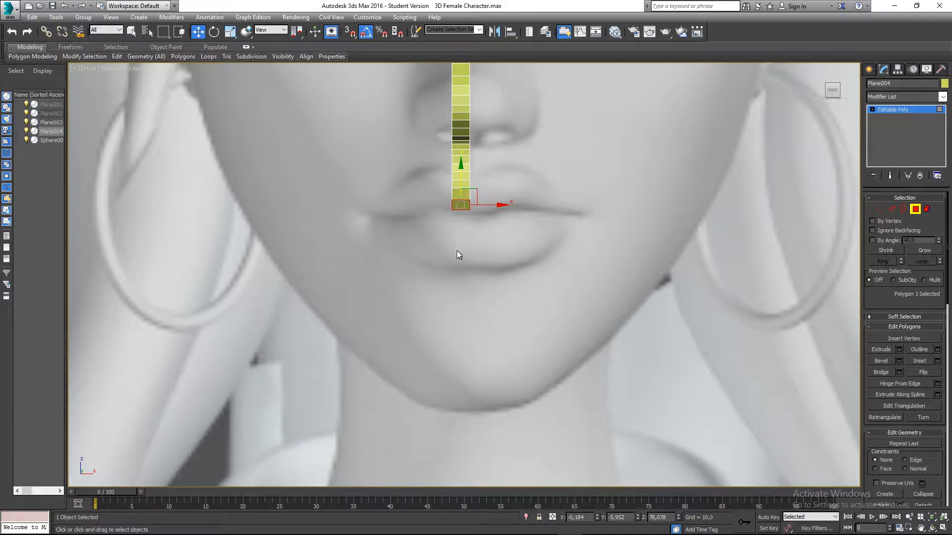
key(l)
scroll(577, 274, up, 5)
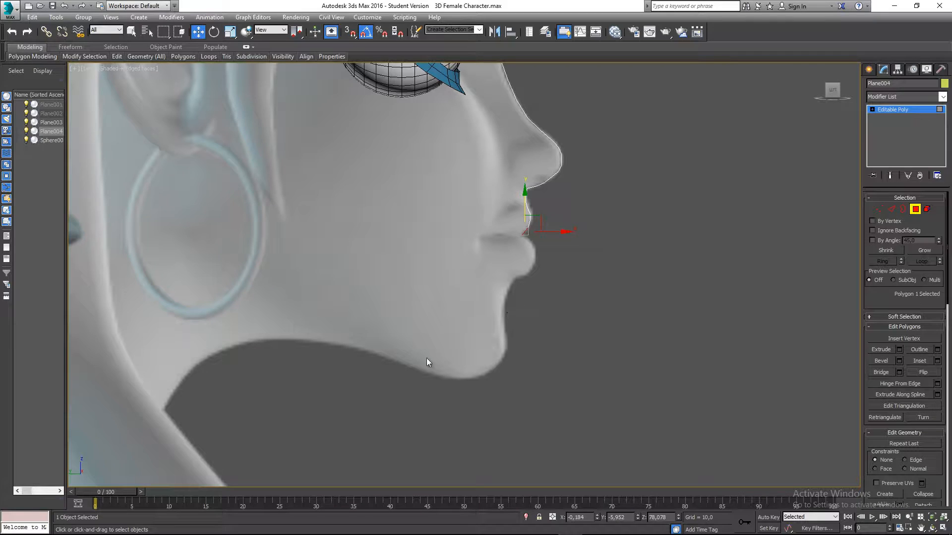
middle_drag(206, 367, 437, 368)
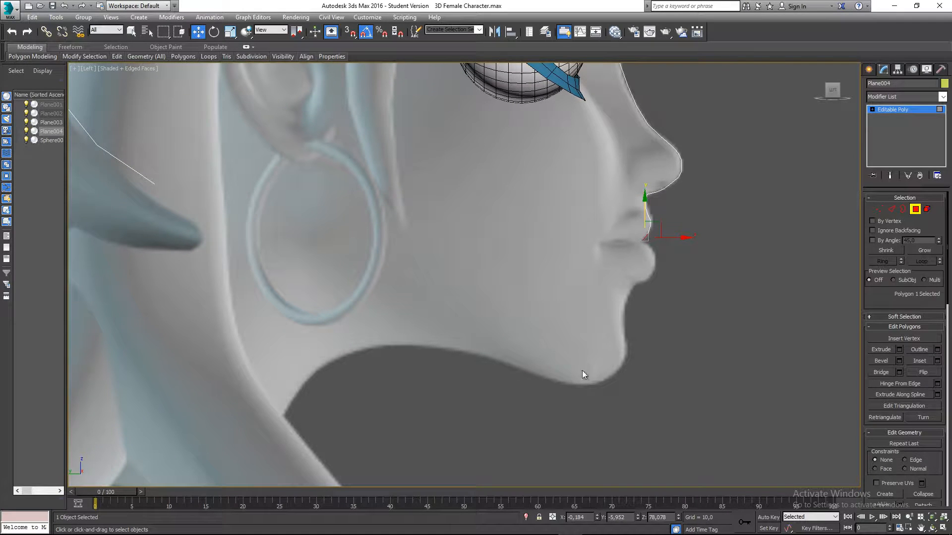
scroll(587, 292, up, 6)
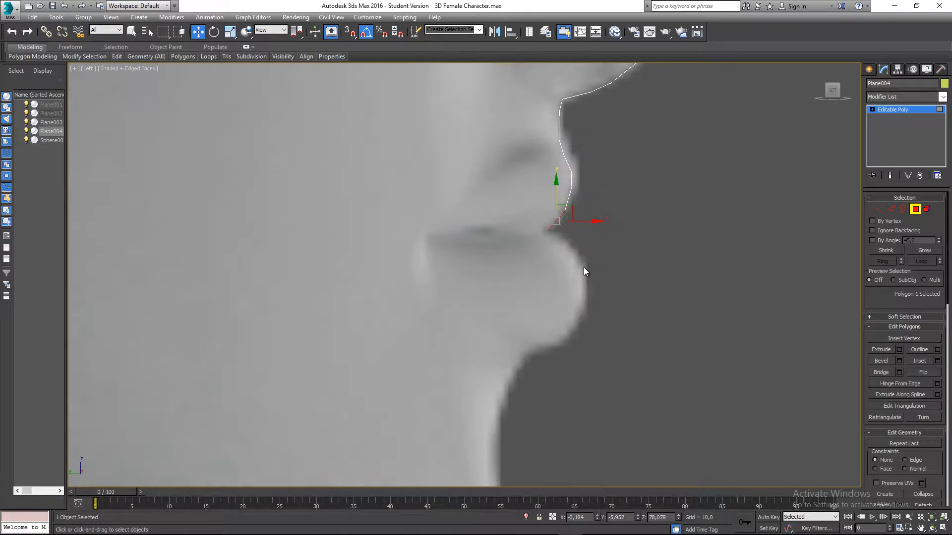
key(f)
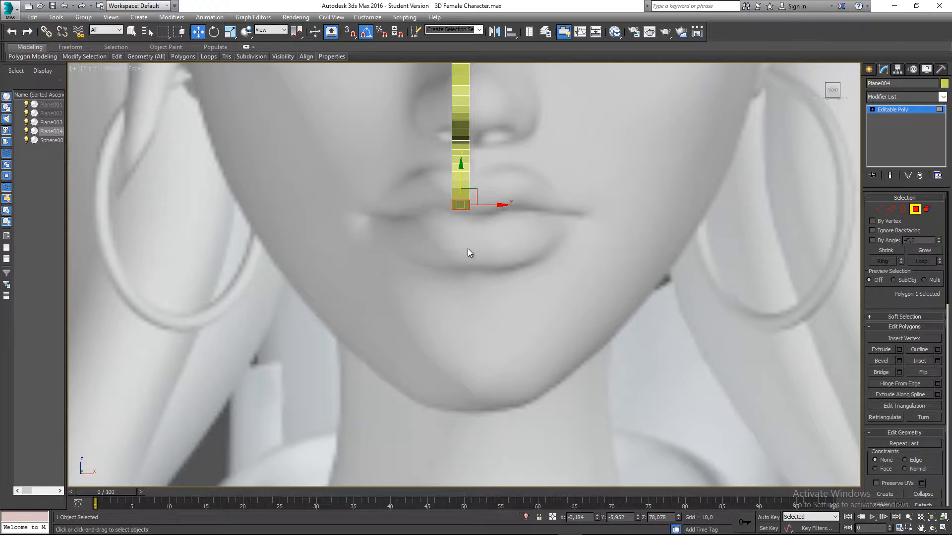
scroll(468, 249, up, 5)
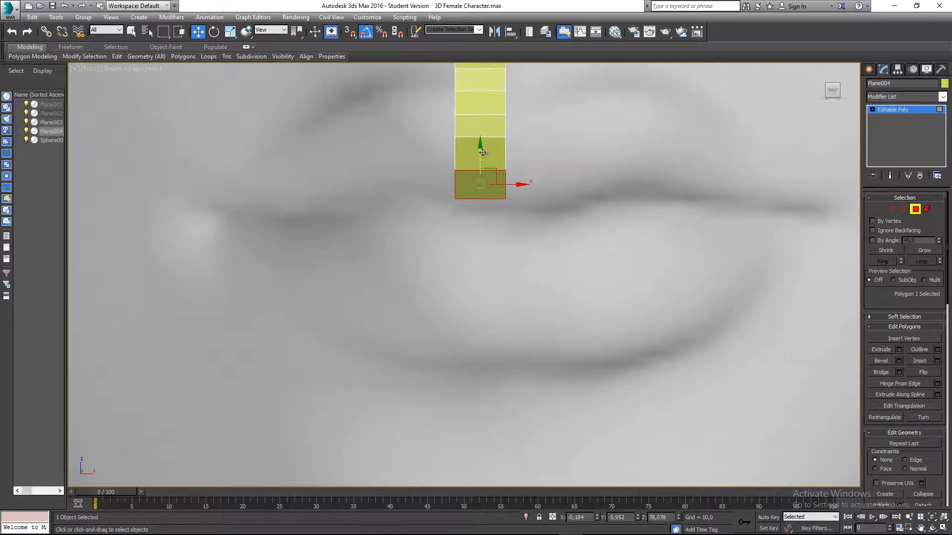
shift+drag(479, 149, 476, 196)
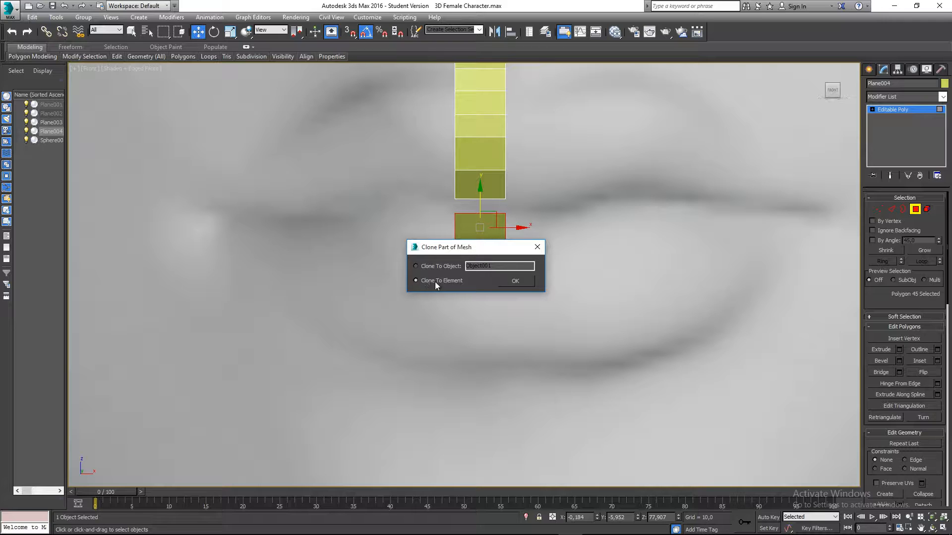
click(513, 281)
Step: Leave polygon editing and inspect the strip and the separate lower-lip polygon from an angle in the perspective view
click(491, 269)
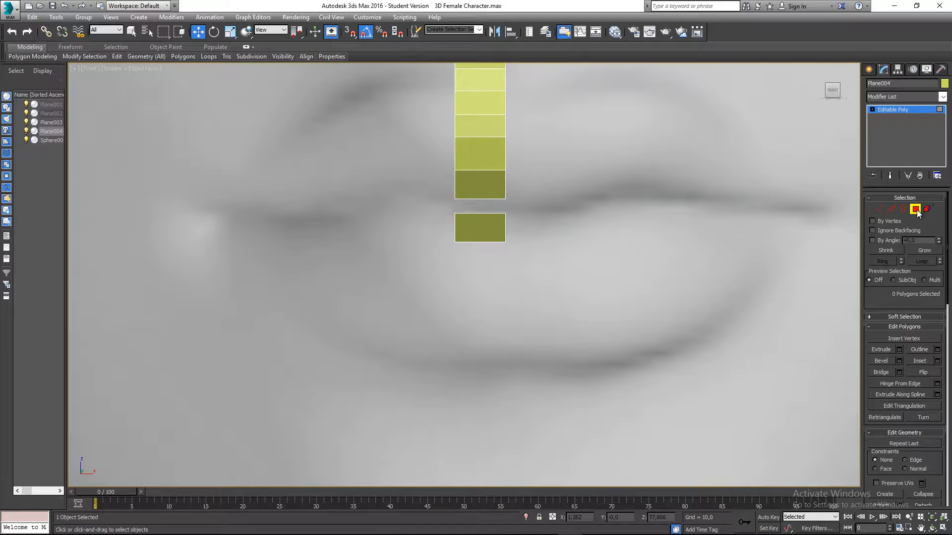
click(917, 210)
click(615, 273)
middle_drag(487, 200, 473, 251)
click(473, 202)
click(453, 249)
key(p)
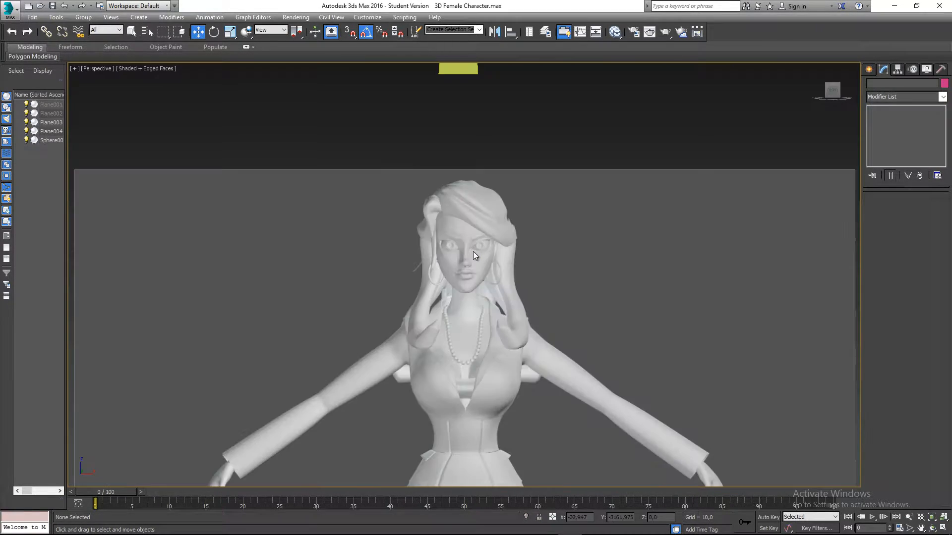
click(450, 216)
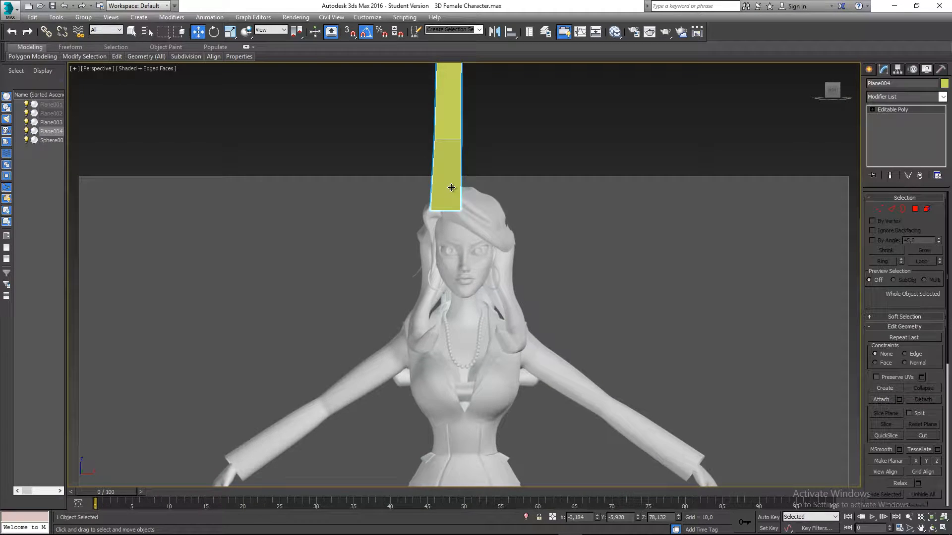
scroll(507, 286, down, 2)
alt+middle_drag(507, 288, 613, 331)
middle_drag(638, 456, 603, 332)
scroll(604, 332, up, 7)
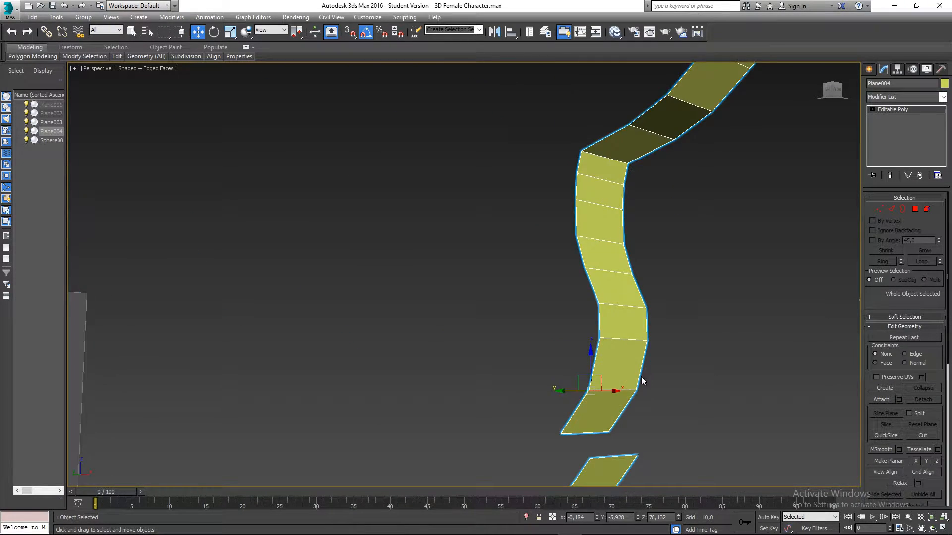
Step: Select the separate lower-lip polygon in the front view, working in polygon mode
middle_drag(641, 379, 584, 330)
alt+middle_drag(584, 330, 621, 322)
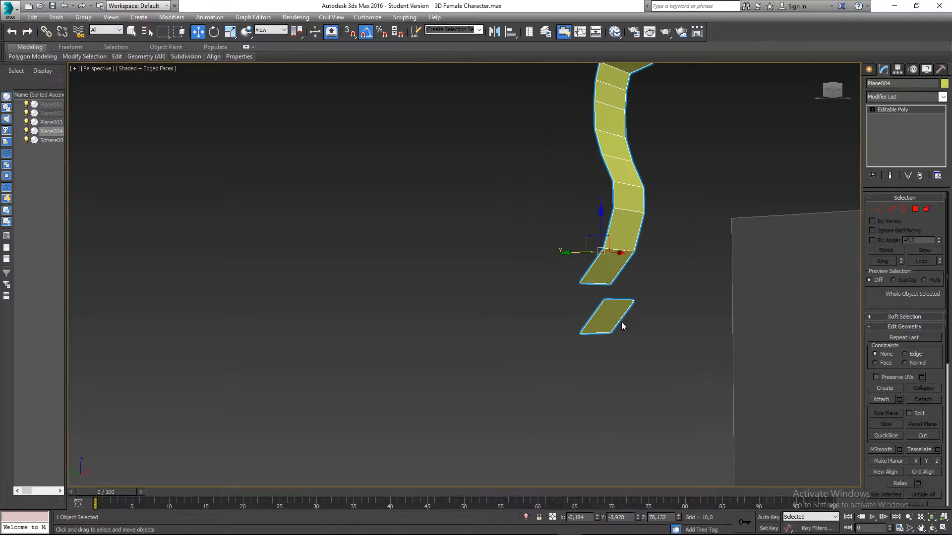
click(639, 309)
click(613, 240)
drag(577, 253, 585, 308)
key(f)
scroll(472, 284, up, 2)
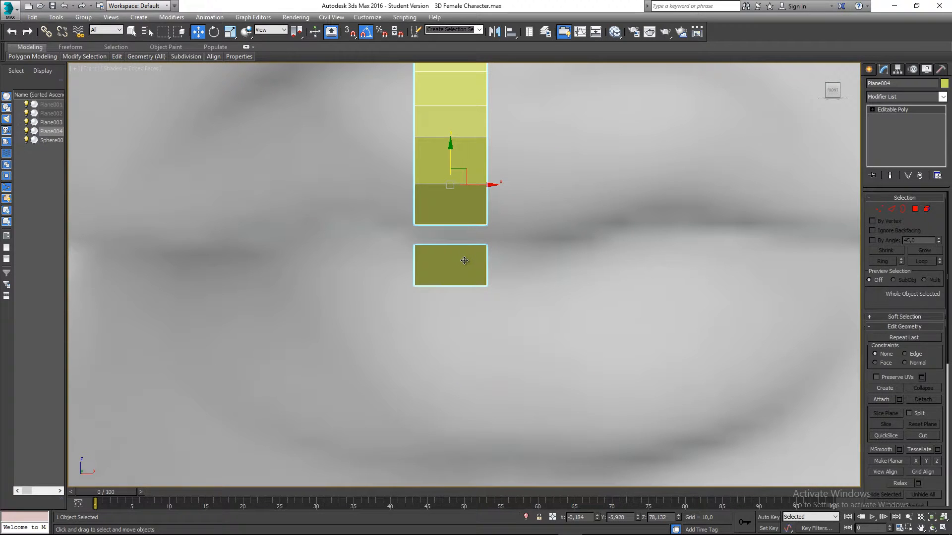
click(915, 209)
click(451, 265)
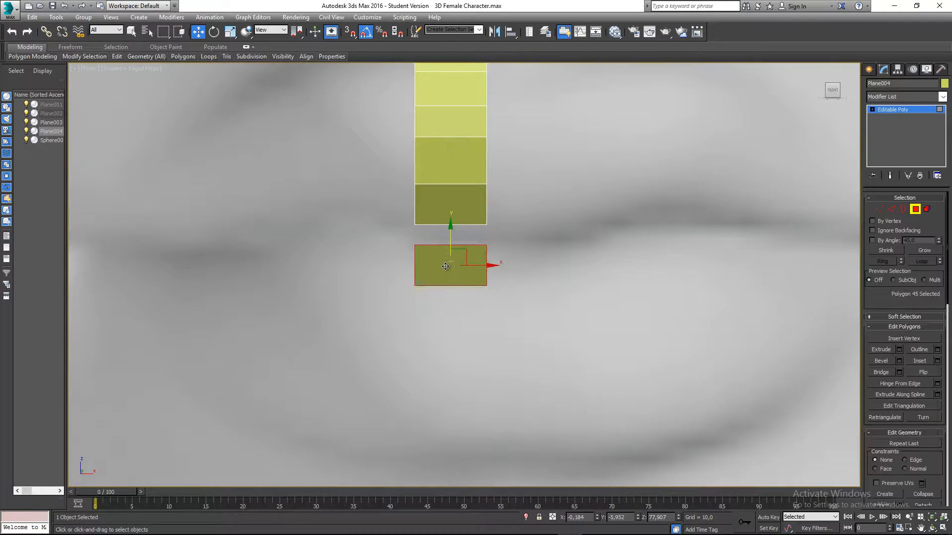
Step: Move the lower-lip polygon's two vertex pairs in the left view so it slopes from the mouth opening to the lip's outline
key(l)
scroll(532, 292, up, 2)
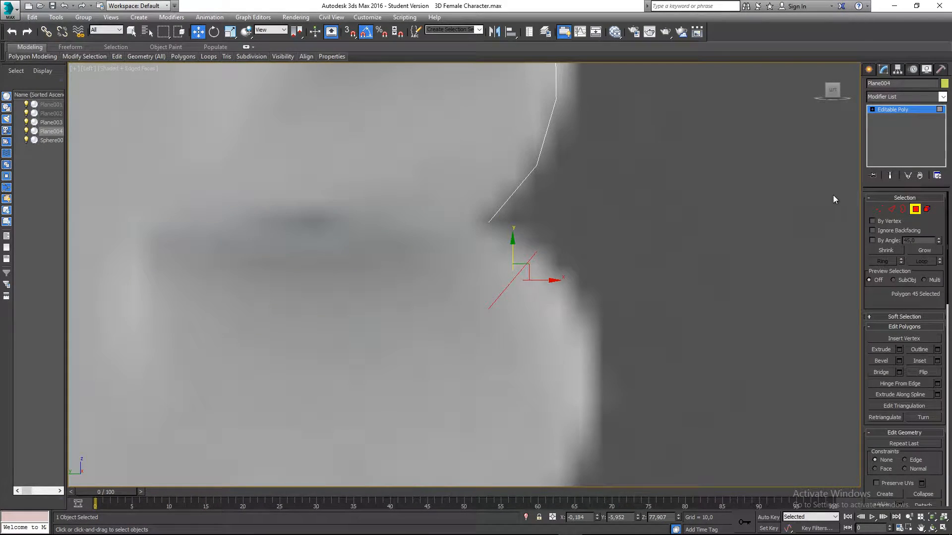
click(877, 209)
middle_drag(551, 251, 542, 247)
drag(550, 239, 477, 265)
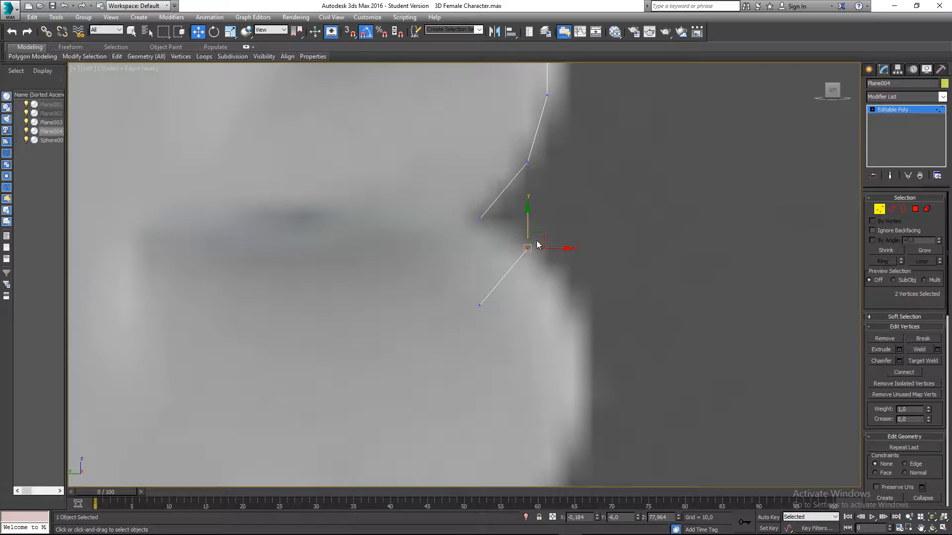
drag(541, 233, 494, 211)
drag(437, 280, 512, 332)
drag(494, 293, 548, 241)
middle_drag(557, 273, 534, 255)
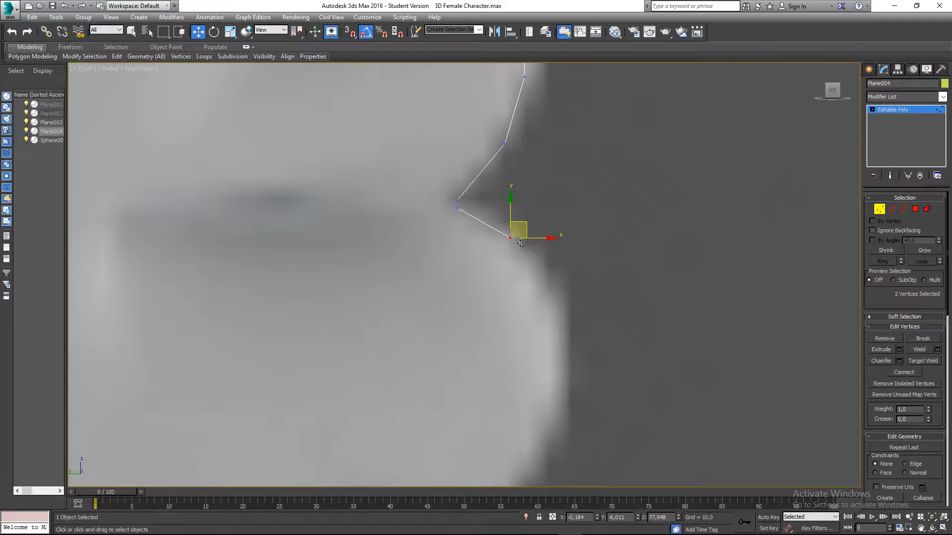
Step: Select the outer front edge of the lower-lip polygon in edge mode and return to the left view
click(891, 210)
middle_drag(616, 293, 701, 252)
key(p)
alt+middle_drag(486, 351, 570, 281)
alt+middle_drag(534, 308, 560, 257)
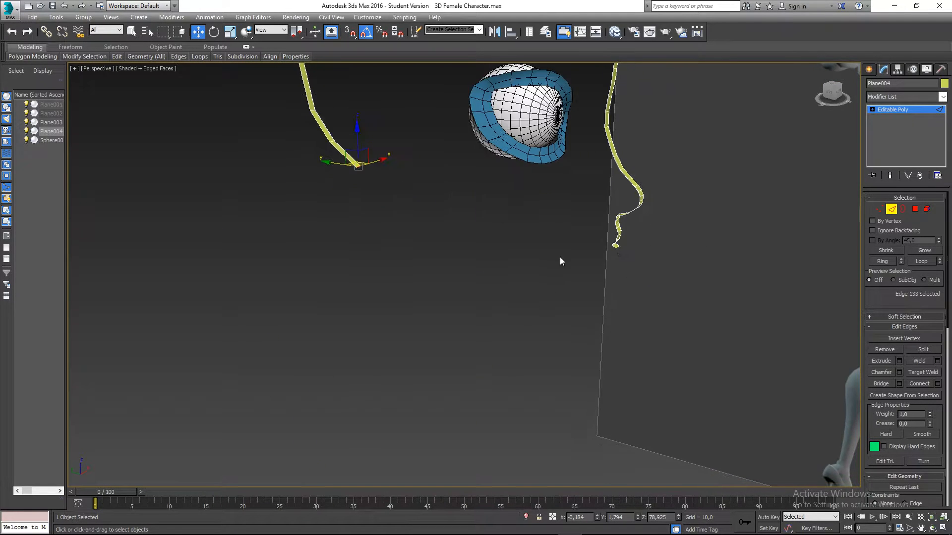
scroll(618, 235, up, 7)
scroll(620, 216, down, 1)
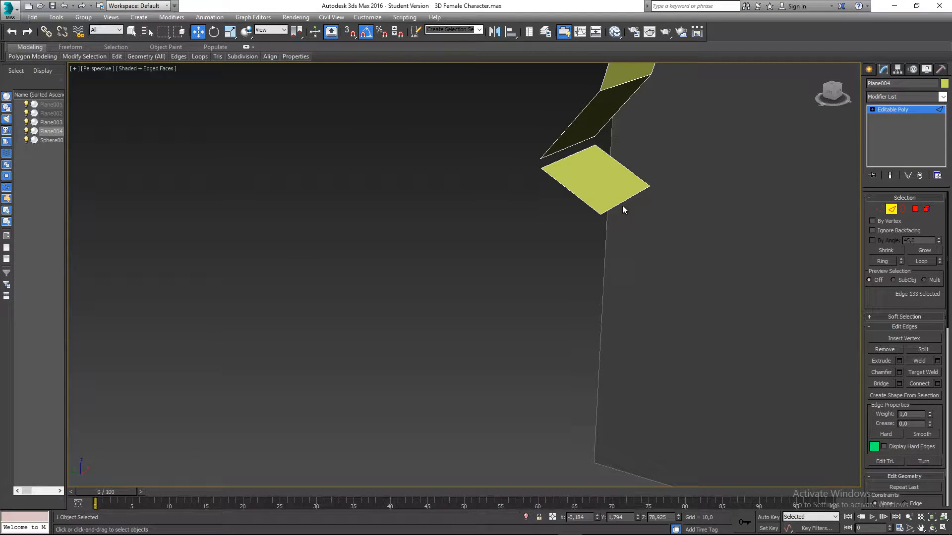
click(623, 205)
alt+middle_drag(646, 253, 577, 287)
key(l)
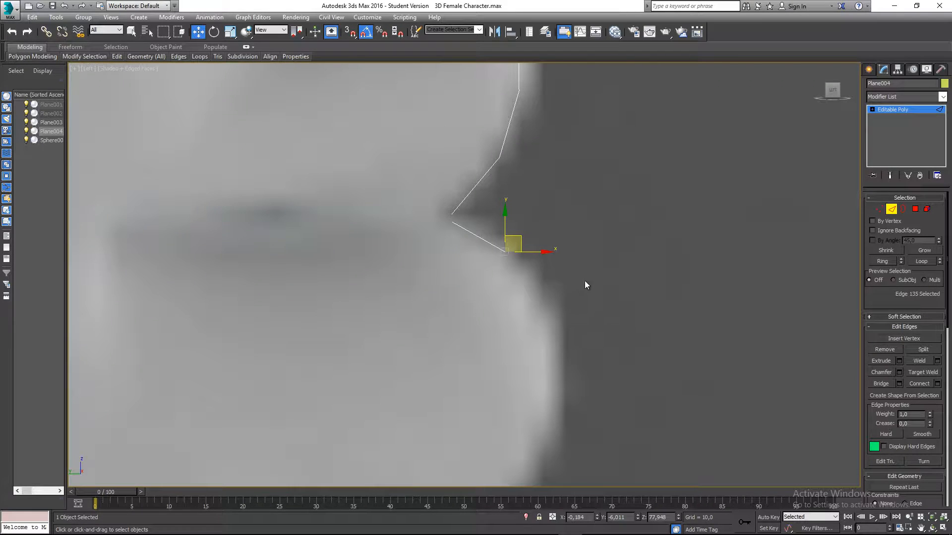
Step: Extend the selected edge with a chain of new polygons following the rounded lower-lip profile in the side reference
middle_drag(550, 234, 536, 207)
shift+drag(503, 212, 536, 243)
middle_drag(539, 252, 513, 183)
shift+drag(511, 175, 529, 230)
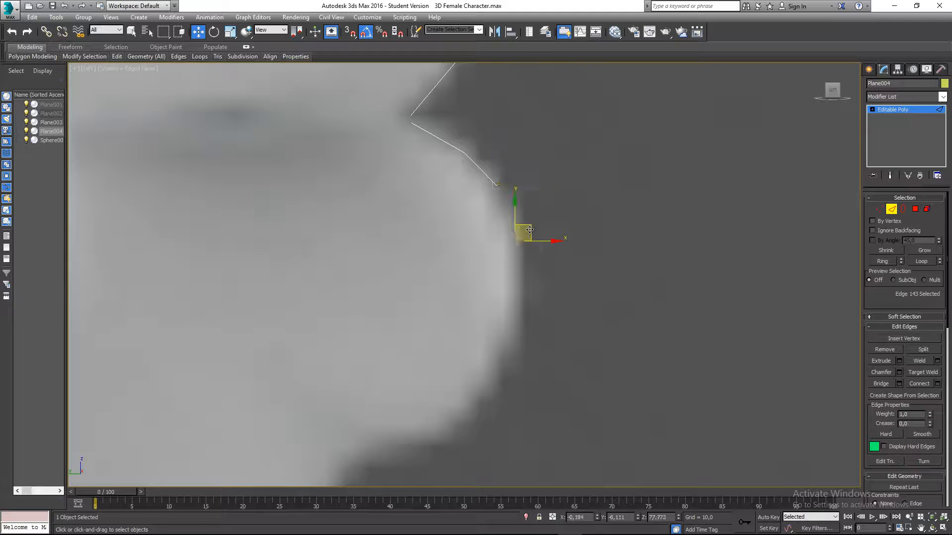
middle_drag(563, 276, 588, 193)
shift+drag(551, 147, 552, 224)
middle_drag(585, 240, 641, 171)
shift+drag(611, 156, 611, 185)
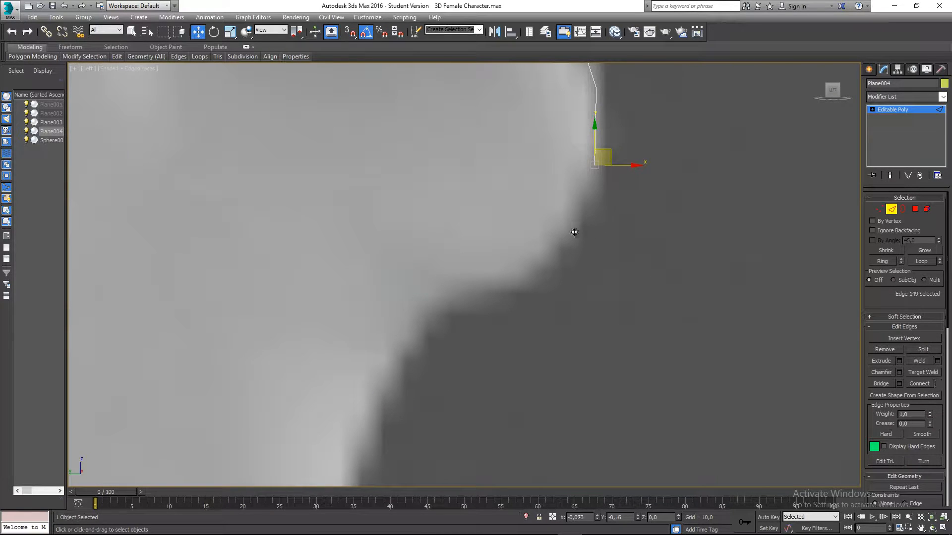
shift+drag(574, 232, 575, 237)
scroll(574, 238, down, 3)
middle_drag(575, 237, 620, 176)
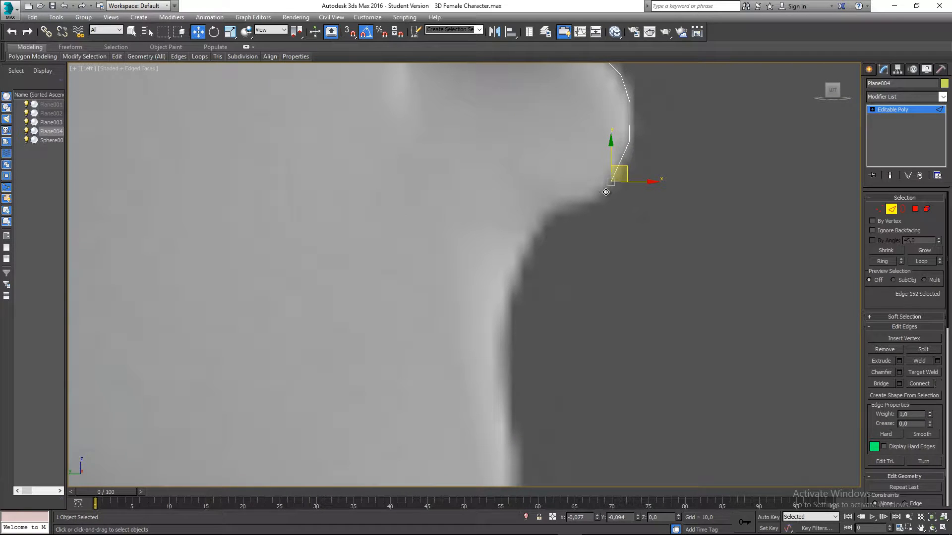
Step: Continue extending the edge from beneath the lower lip down the front of the chin and around its underside
shift+drag(606, 192, 599, 199)
middle_drag(621, 221, 665, 167)
drag(648, 140, 571, 366)
middle_drag(571, 366, 685, 169)
shift+drag(688, 197, 527, 254)
middle_drag(555, 254, 665, 254)
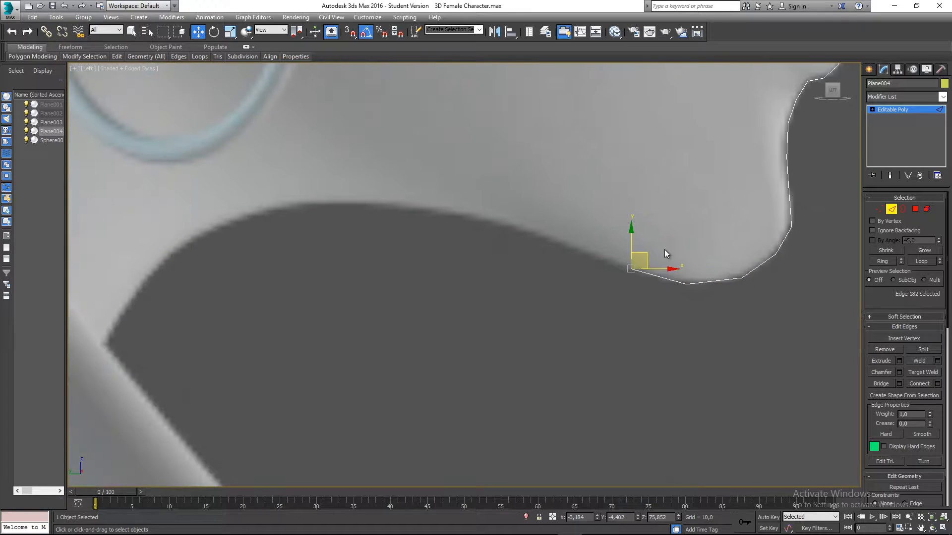
Step: Extend the strip's end edge further along the underside of the jaw towards the neck
shift+drag(644, 254, 469, 203)
middle_drag(469, 203, 601, 234)
shift+drag(589, 230, 483, 222)
scroll(482, 221, down, 6)
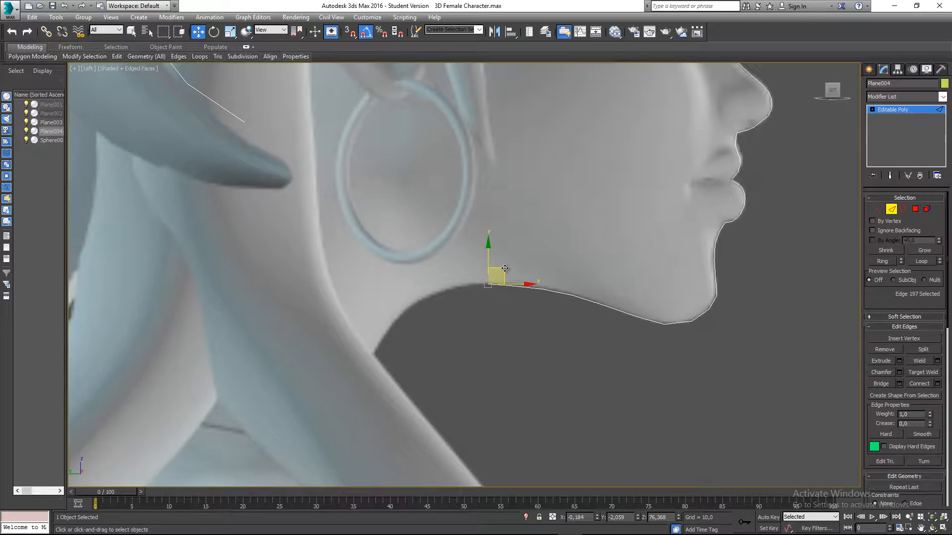
shift+drag(502, 270, 439, 283)
scroll(484, 277, up, 3)
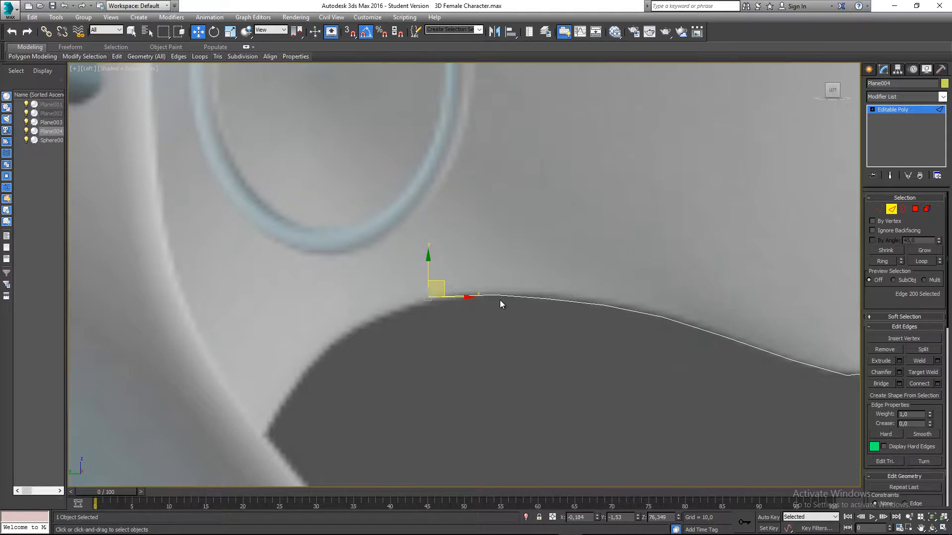
Step: Switch to vertex editing and nudge the vertex pairs at the front and bottom of the chin onto the reference outline
scroll(501, 304, down, 3)
scroll(514, 320, down, 3)
scroll(476, 344, down, 2)
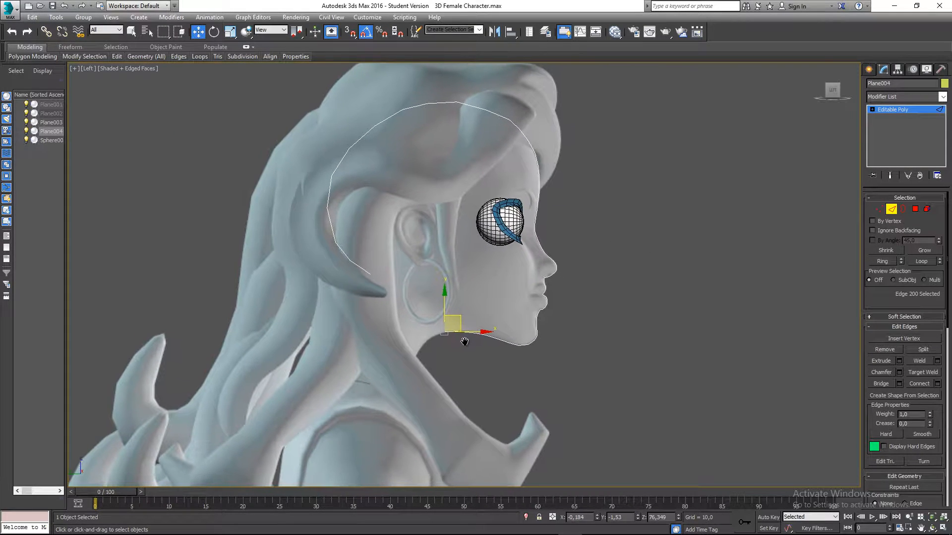
middle_drag(464, 329, 485, 327)
click(879, 209)
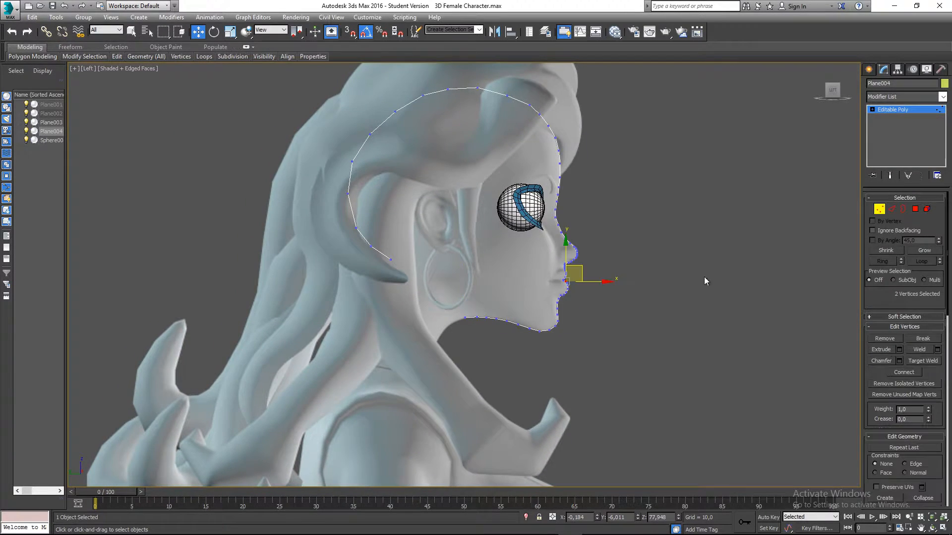
scroll(555, 337, up, 6)
scroll(582, 274, up, 3)
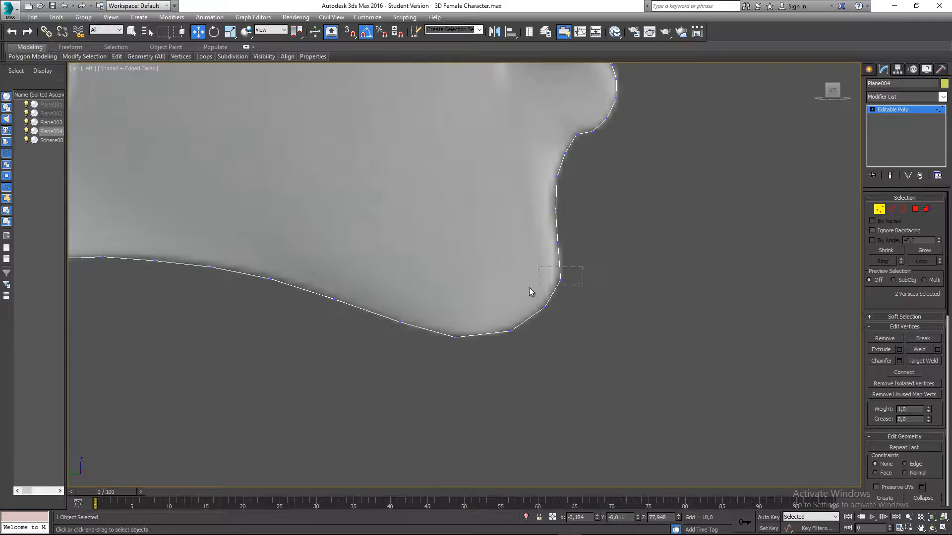
click(561, 278)
drag(575, 265, 566, 276)
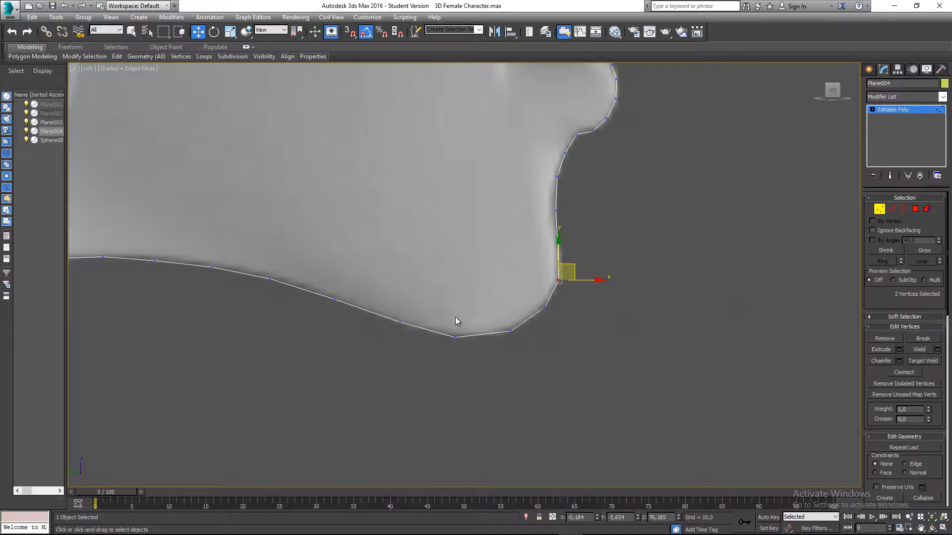
drag(519, 357, 518, 357)
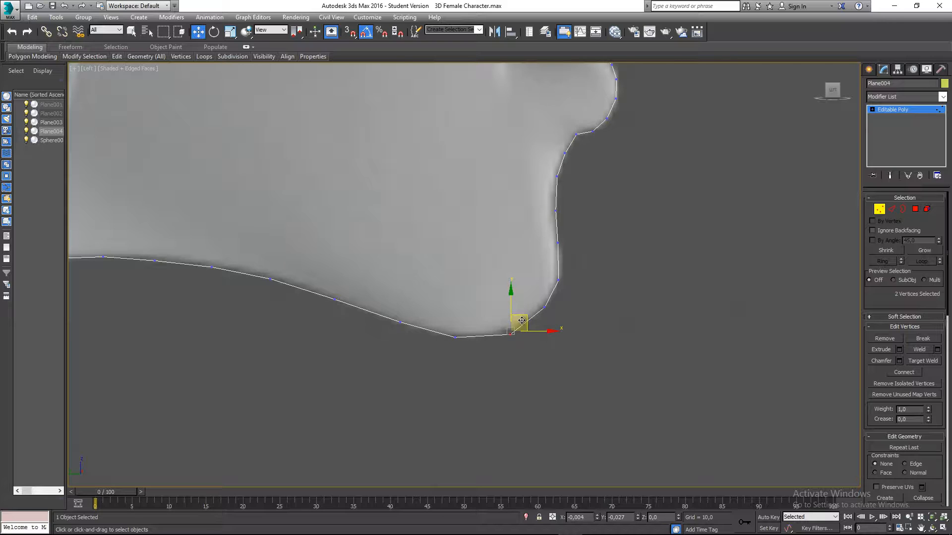
click(410, 367)
Step: Reposition the vertex pairs at the neck end of the jaw underside to space them evenly along the reference curve
scroll(564, 358, down, 3)
scroll(293, 288, up, 4)
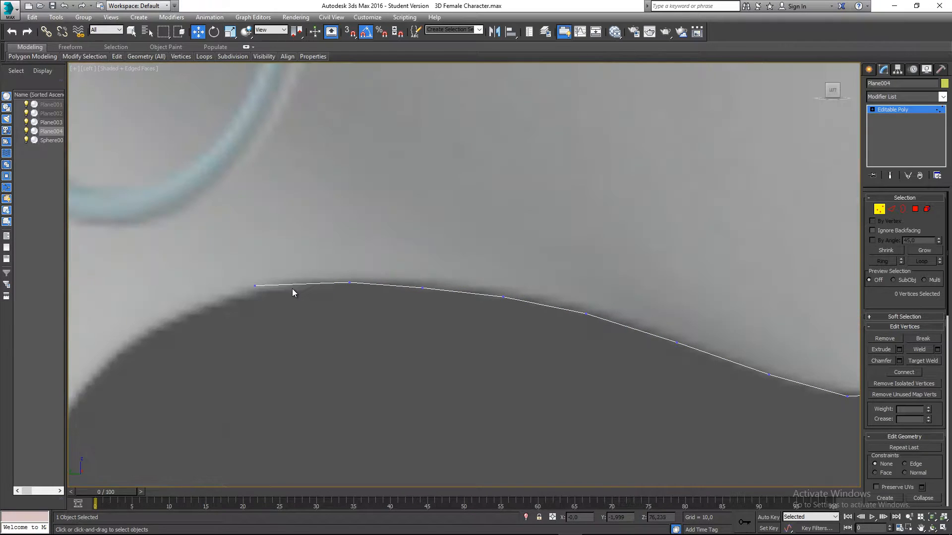
drag(273, 311, 375, 309)
drag(368, 272, 444, 273)
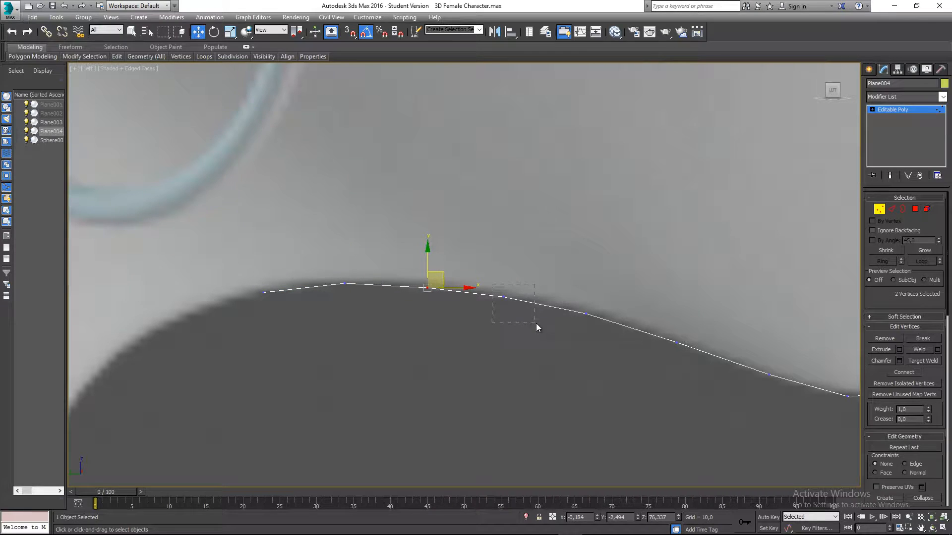
drag(536, 323, 537, 324)
drag(519, 282, 524, 282)
Step: Move the vertex pair at the chin's lower front curve slightly outward to round the chin
middle_drag(668, 356, 389, 335)
middle_drag(584, 329, 528, 354)
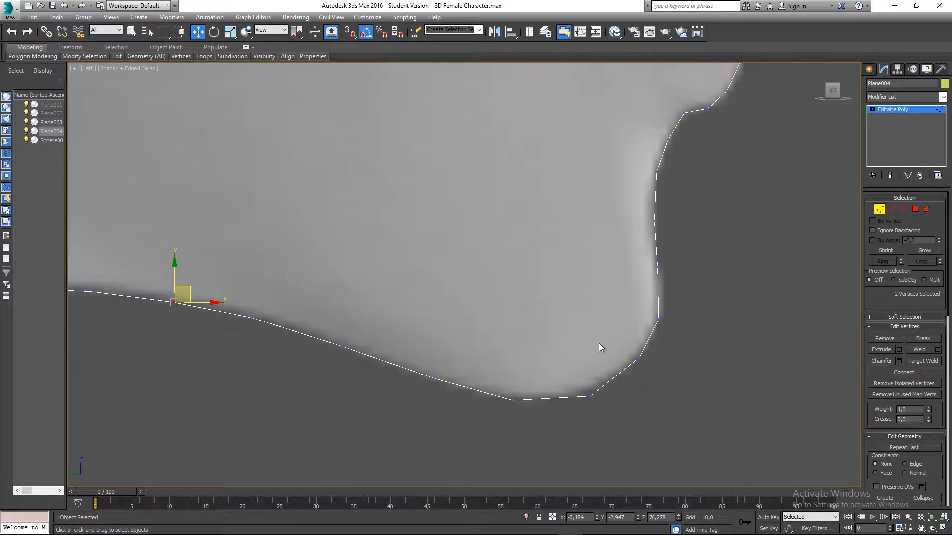
click(639, 357)
drag(648, 350, 650, 351)
Step: Adjust the vertex pairs on the upper part of the lower lip to follow its reference outline
middle_drag(685, 286, 665, 348)
middle_drag(686, 253, 647, 317)
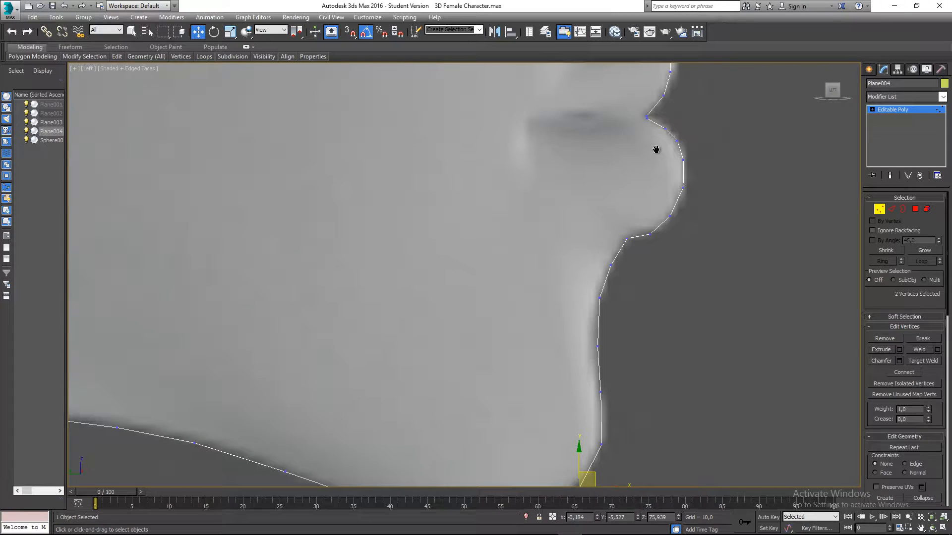
middle_drag(656, 149, 616, 204)
scroll(633, 181, up, 3)
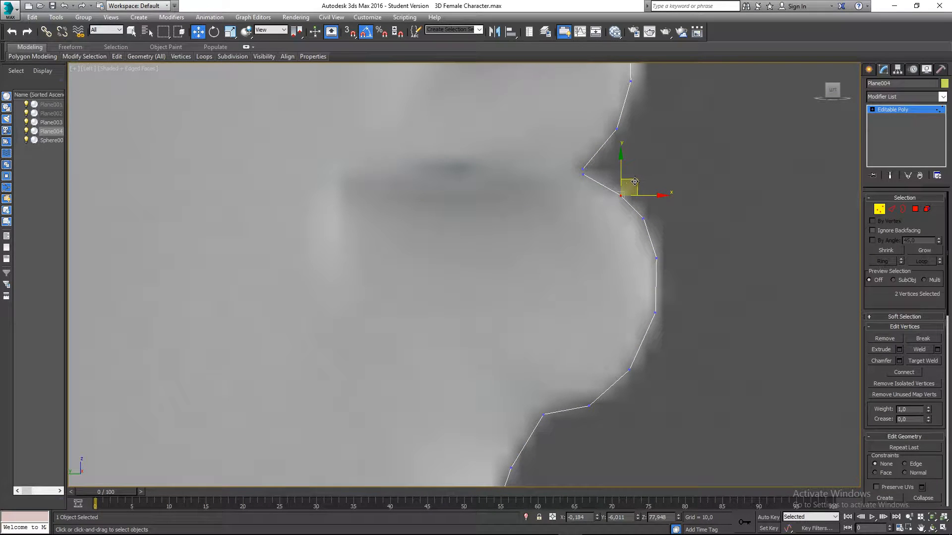
click(644, 219)
drag(658, 203, 661, 204)
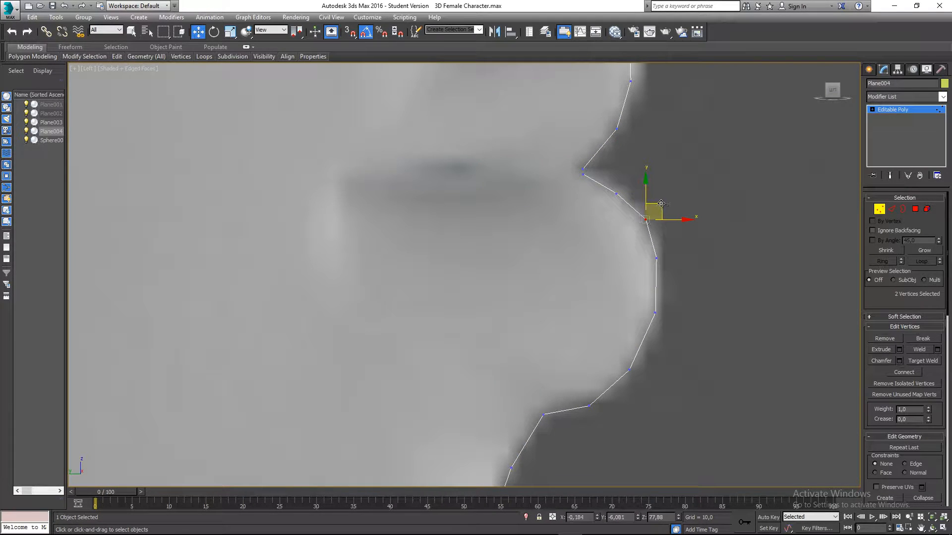
click(656, 259)
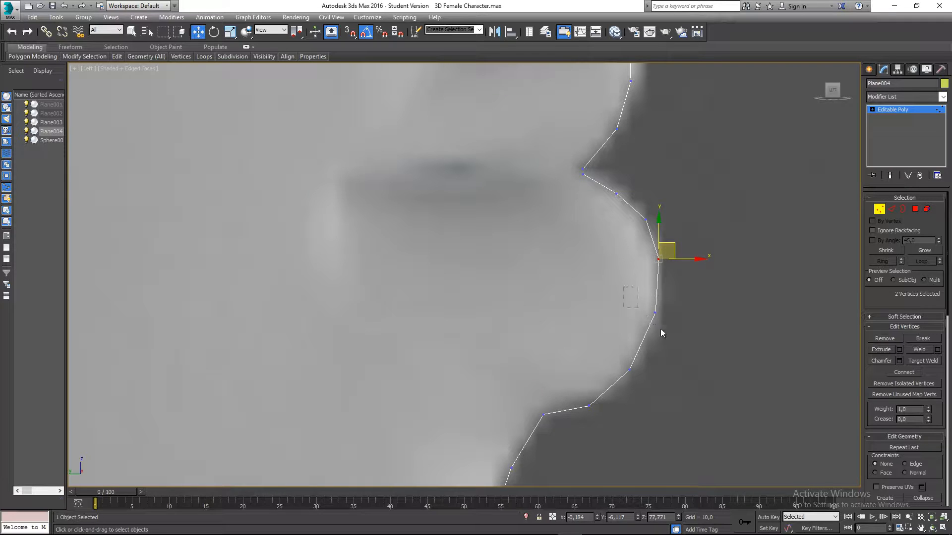
Step: Move the vertex pairs along the lower half of the lower lip outward onto its reference contour
click(655, 313)
drag(662, 300, 663, 303)
click(630, 369)
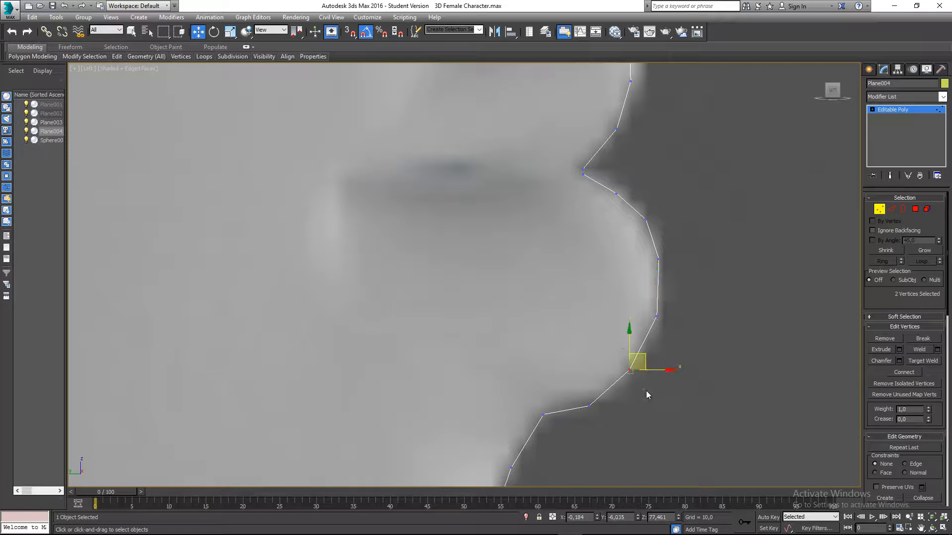
drag(642, 356, 645, 359)
click(589, 407)
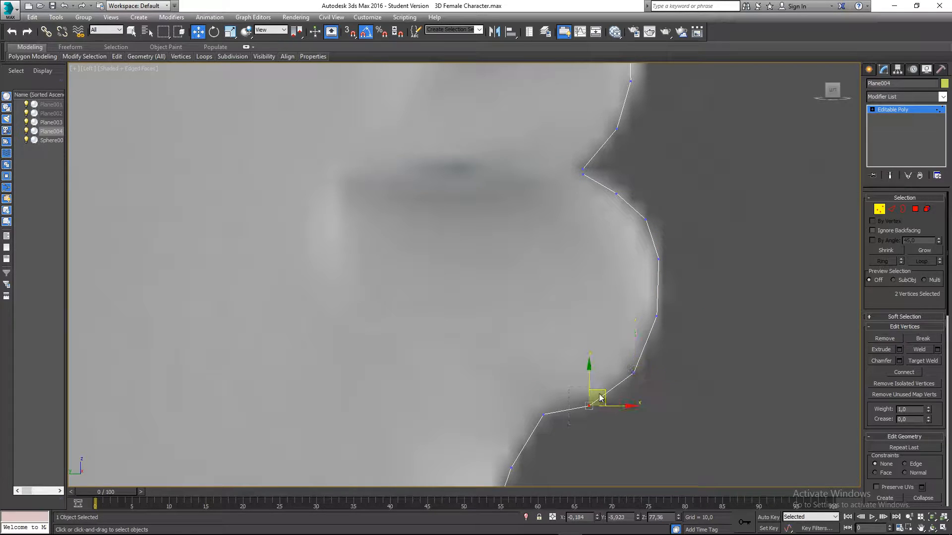
drag(603, 393, 604, 396)
Step: Align the vertex pairs in the crease beneath the lower lip and on the upper chin with the side reference
middle_drag(602, 431, 632, 330)
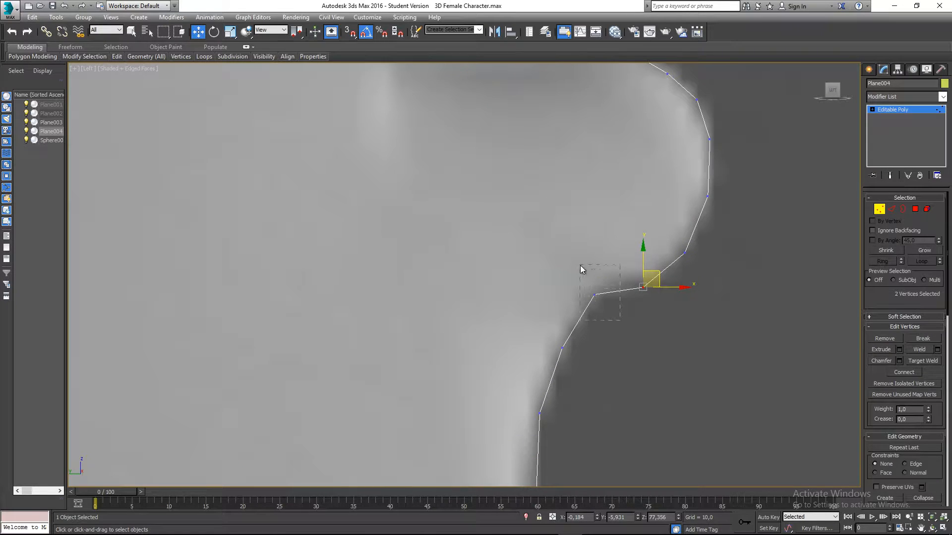
drag(581, 266, 610, 275)
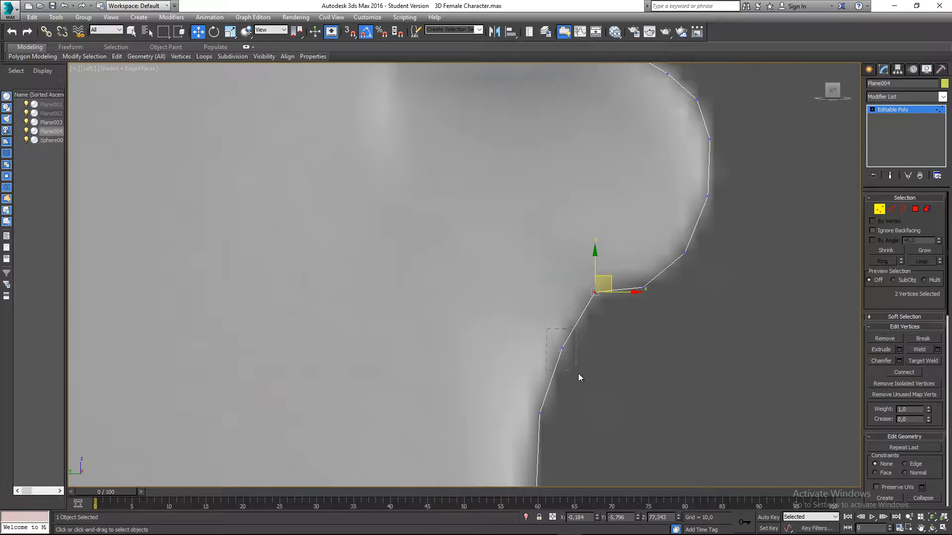
drag(578, 373, 579, 373)
drag(573, 336, 576, 333)
middle_drag(592, 368, 600, 262)
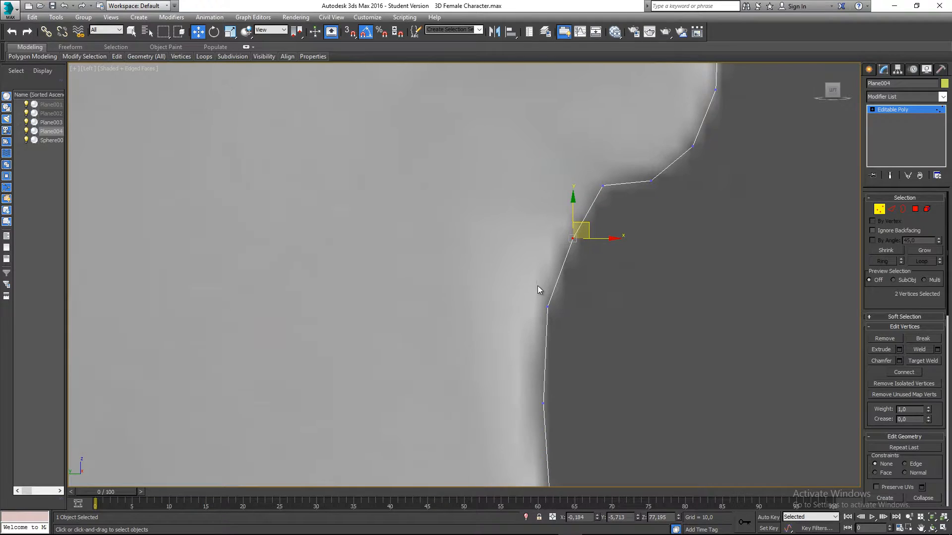
drag(538, 286, 562, 292)
middle_drag(569, 375, 583, 315)
mouse_move(582, 323)
mouse_down()
mouse_move(531, 367)
mouse_move(570, 312)
mouse_up()
Step: Move the vertex pairs on the lower front of the chin upward to even out their spacing along the profile
middle_drag(599, 385, 613, 303)
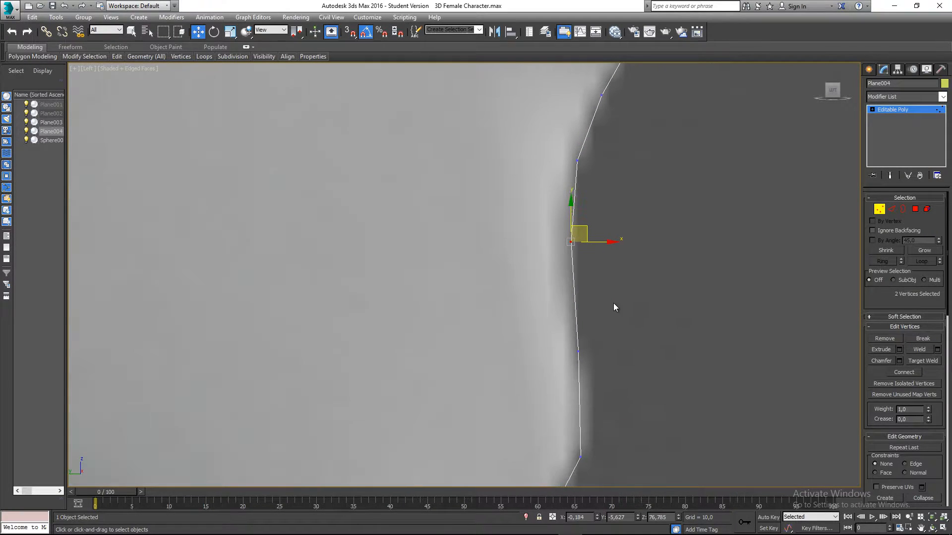
drag(548, 385, 547, 384)
drag(592, 338, 592, 310)
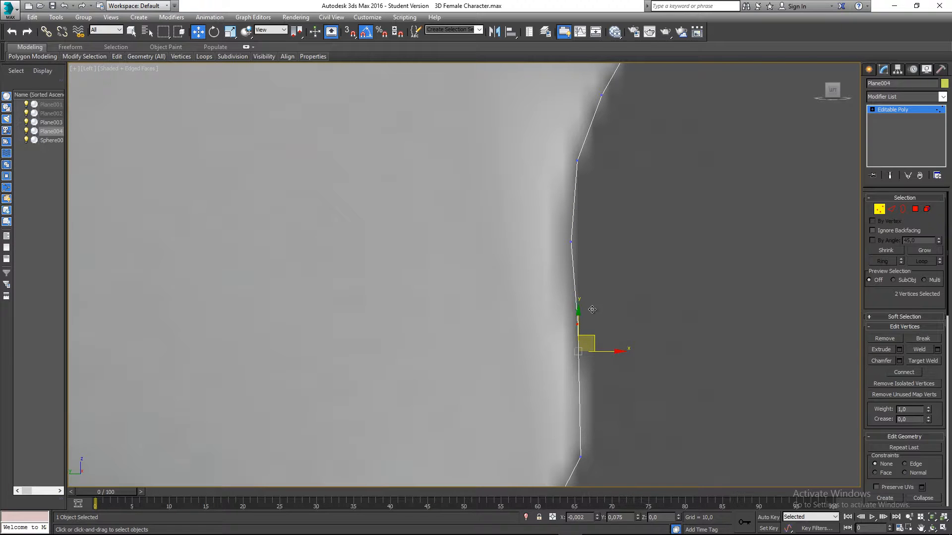
middle_drag(619, 389, 619, 306)
drag(616, 314, 565, 389)
drag(597, 339, 605, 296)
mouse_move(666, 119)
middle_down()
mouse_move(651, 222)
mouse_move(607, 373)
middle_up()
middle_drag(640, 203, 598, 298)
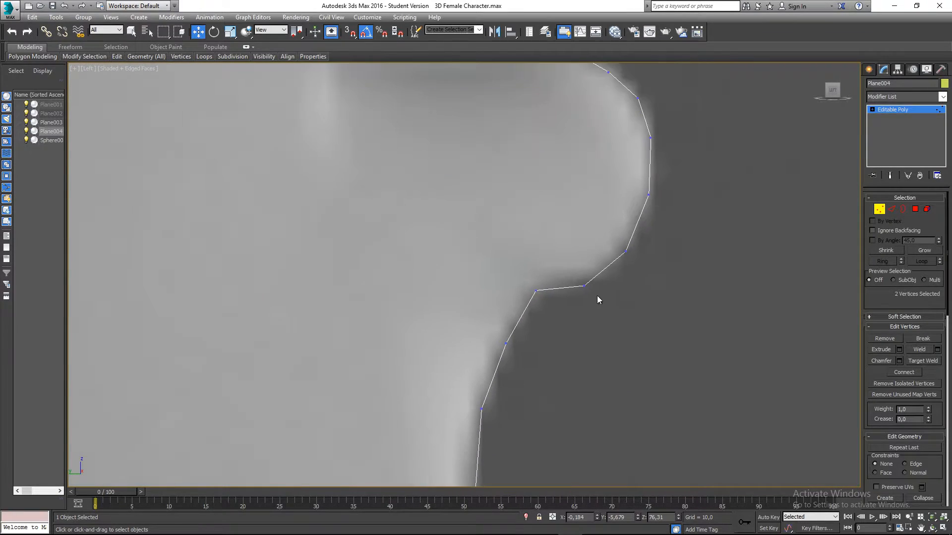
Step: Move the two vertex pairs at the lower front corner of the chin back along the reference outline
scroll(612, 257, down, 2)
middle_drag(598, 190, 586, 242)
scroll(608, 223, up, 2)
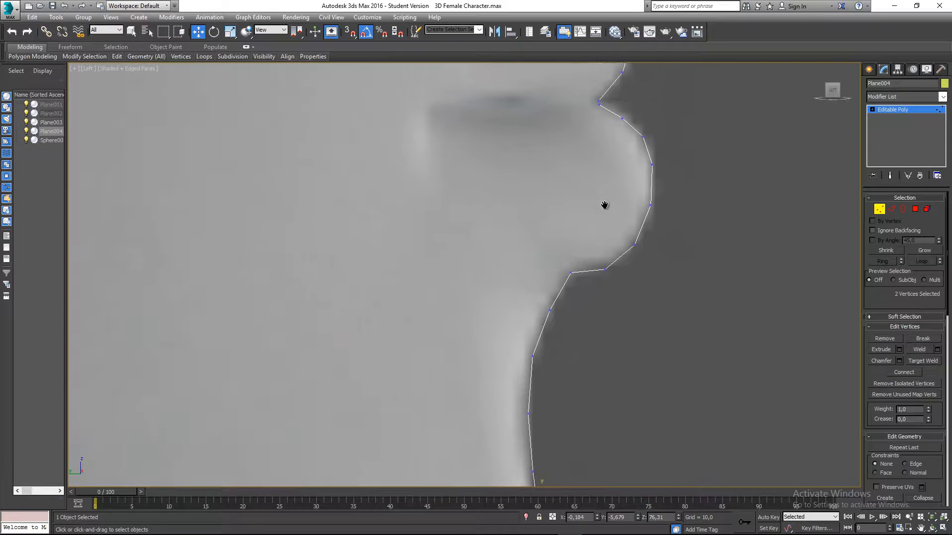
scroll(620, 257, up, 3)
middle_drag(637, 212, 640, 181)
scroll(580, 341, up, 2)
middle_drag(489, 373, 545, 302)
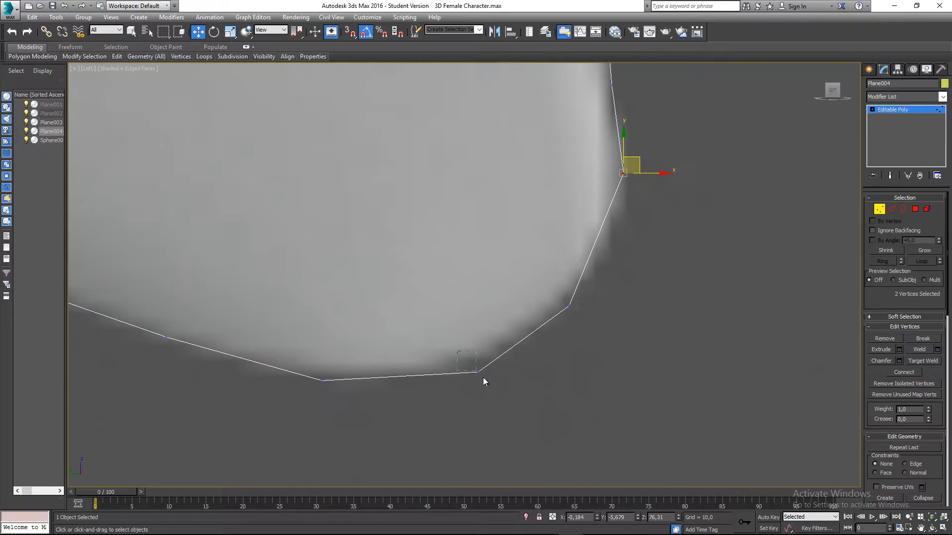
drag(485, 381, 422, 368)
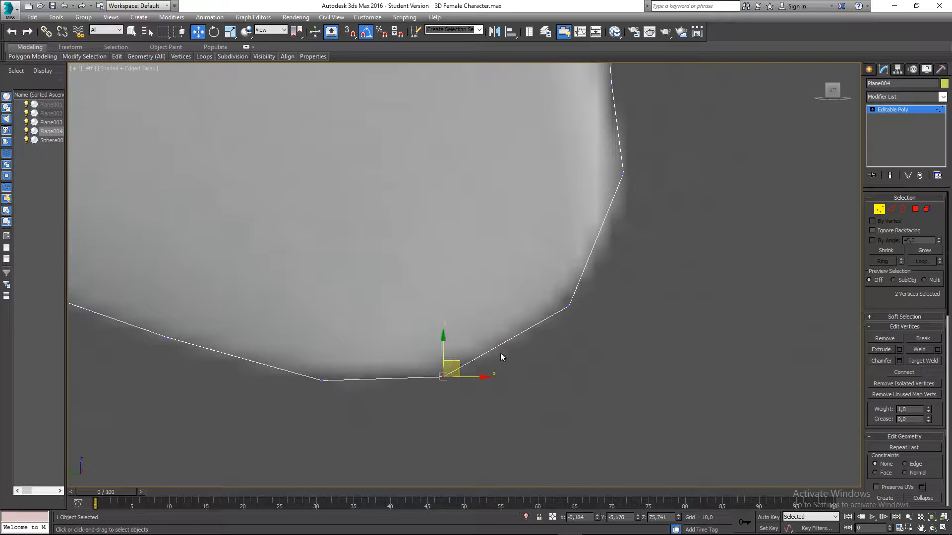
drag(597, 333, 598, 335)
drag(582, 296, 543, 328)
middle_drag(500, 360, 631, 356)
scroll(460, 358, down, 3)
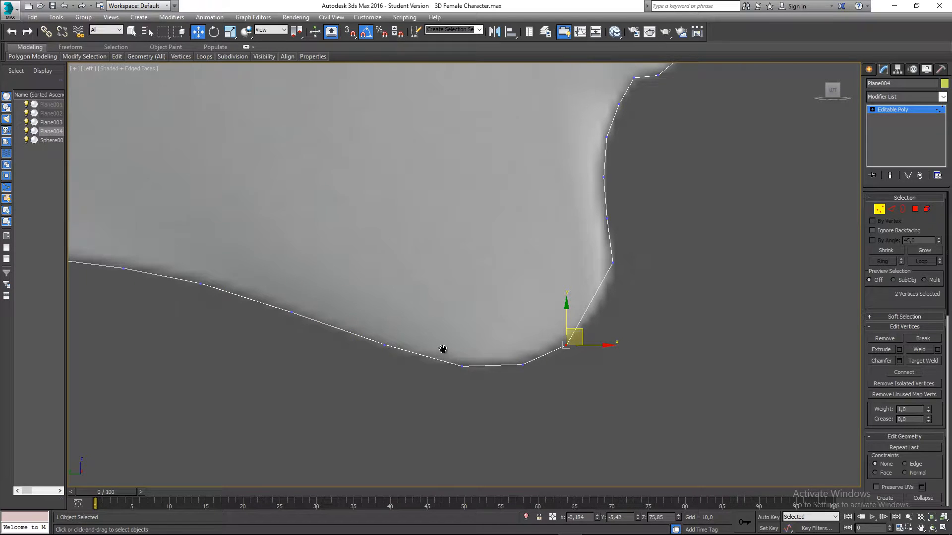
Step: Slide the vertex pairs along the front and middle of the jaw underside forward, keeping them on the reference contour
scroll(450, 348, up, 1)
drag(441, 370, 441, 371)
drag(424, 330, 437, 338)
middle_drag(431, 335, 589, 373)
drag(471, 346, 519, 346)
middle_drag(424, 357, 488, 359)
drag(435, 311, 486, 346)
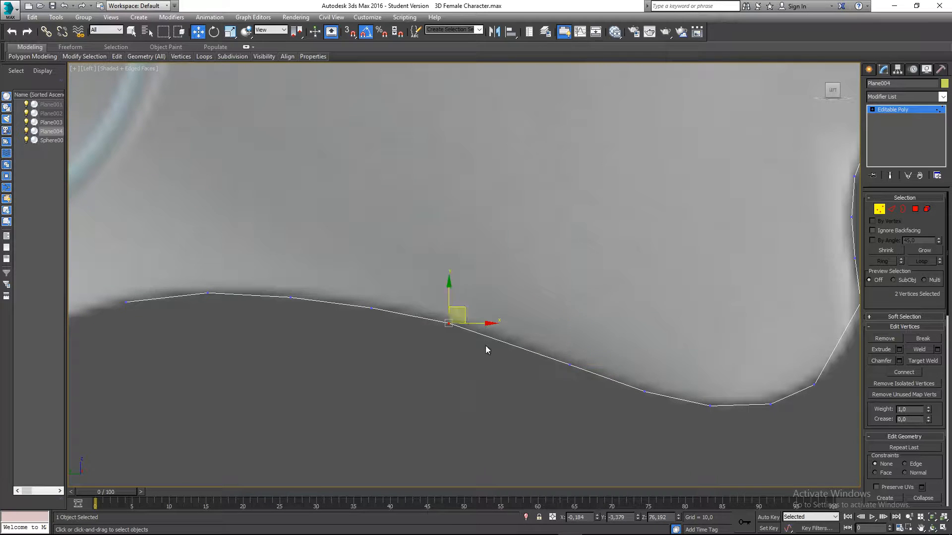
drag(466, 314, 510, 327)
middle_drag(427, 312, 464, 316)
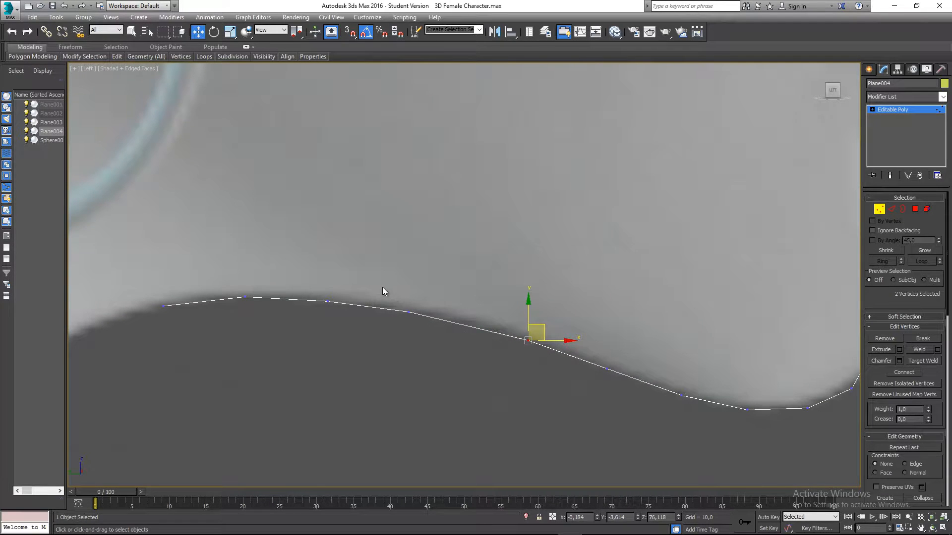
drag(382, 287, 432, 334)
drag(425, 297, 514, 321)
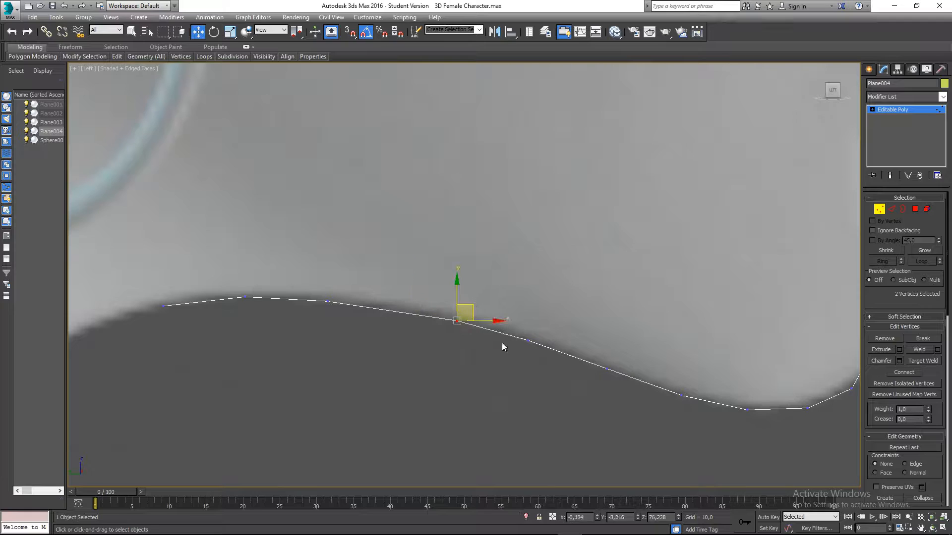
middle_drag(501, 343, 394, 322)
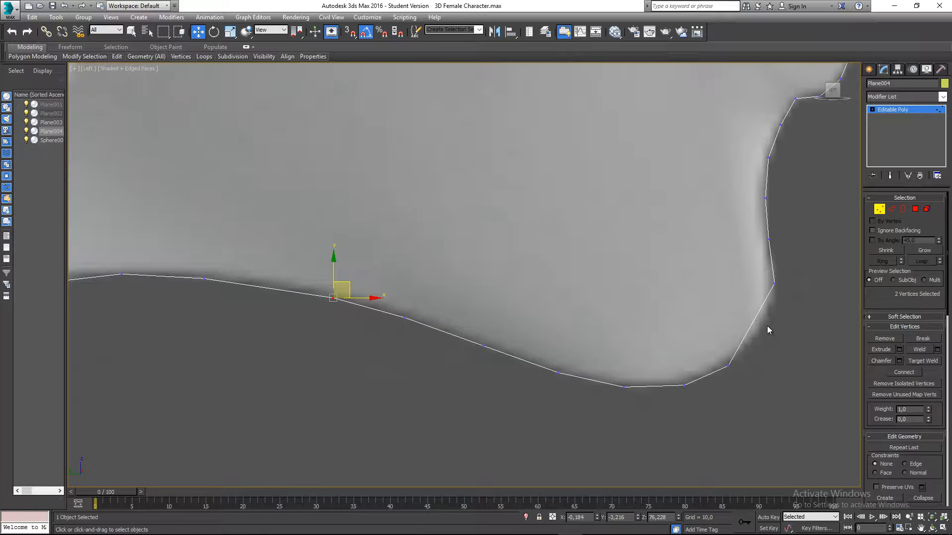
Step: Shift the last vertex pairs at the rear of the jaw underside forward to even out their spacing
middle_drag(479, 321, 657, 335)
drag(365, 273, 461, 286)
drag(280, 268, 337, 304)
drag(315, 274, 384, 274)
drag(184, 275, 299, 273)
middle_drag(304, 276, 328, 329)
Step: Extrude the strip's rear end edge one more segment backward under the jaw, following the reference outline
key(2)
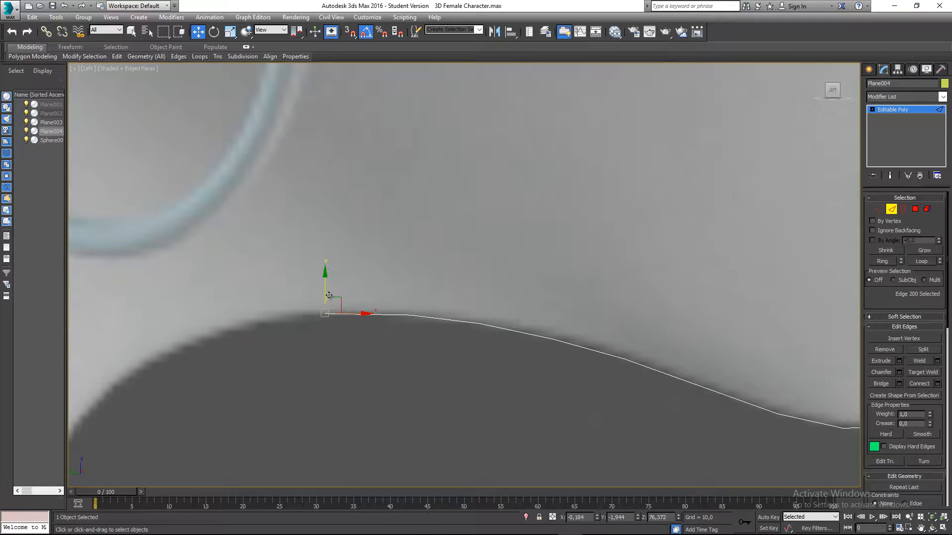
shift+drag(338, 300, 265, 319)
middle_drag(287, 324, 331, 299)
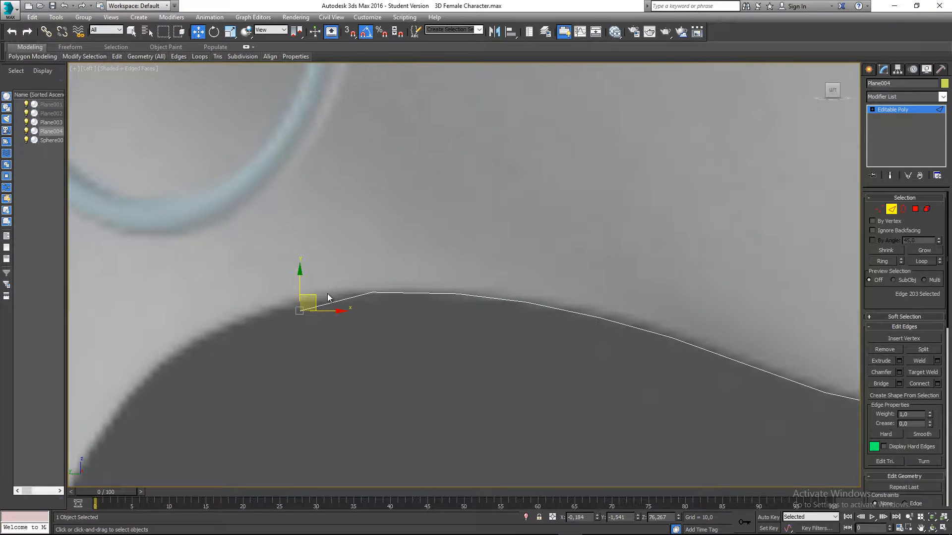
scroll(408, 298, down, 3)
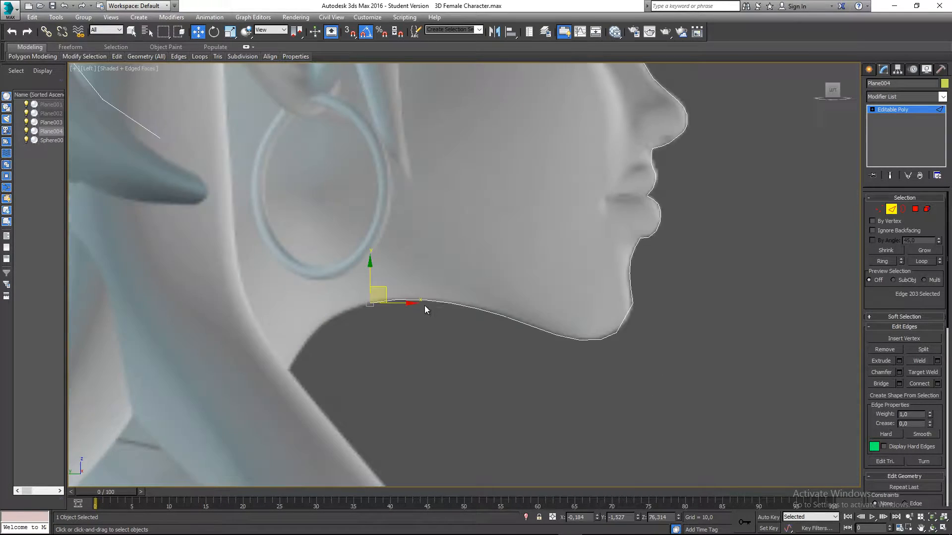
Step: Connect the two side edges of the long polygon on the front of the chin with 1 segment
middle_drag(481, 334, 426, 325)
scroll(679, 313, up, 2)
middle_drag(583, 320, 520, 332)
key(p)
middle_drag(505, 329, 635, 323)
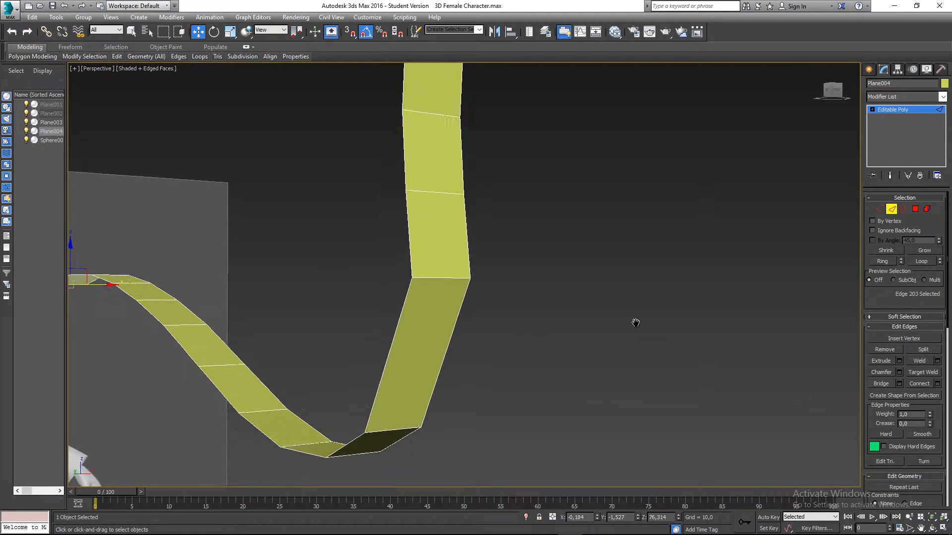
drag(370, 321, 457, 351)
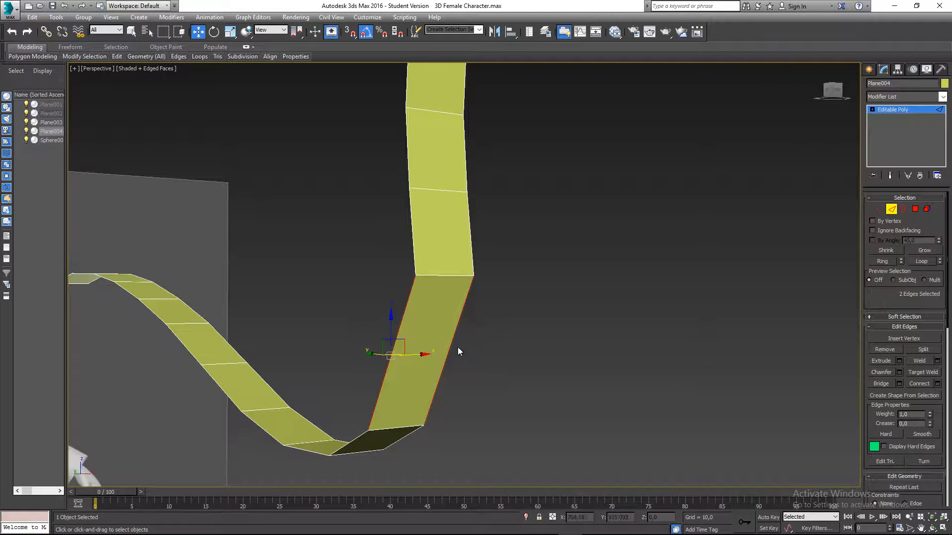
mouse_move(372, 308)
mouse_down()
mouse_move(493, 361)
mouse_move(367, 300)
mouse_up()
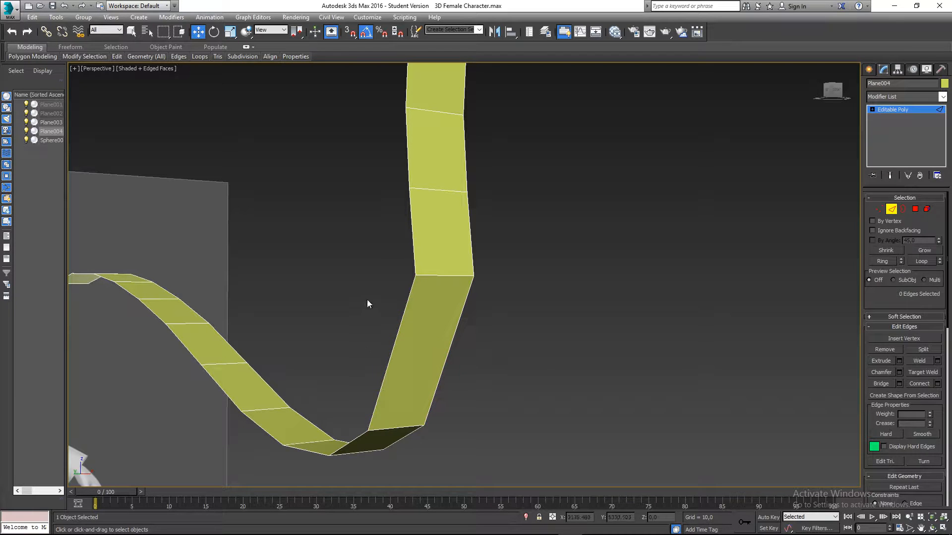
drag(341, 339, 460, 360)
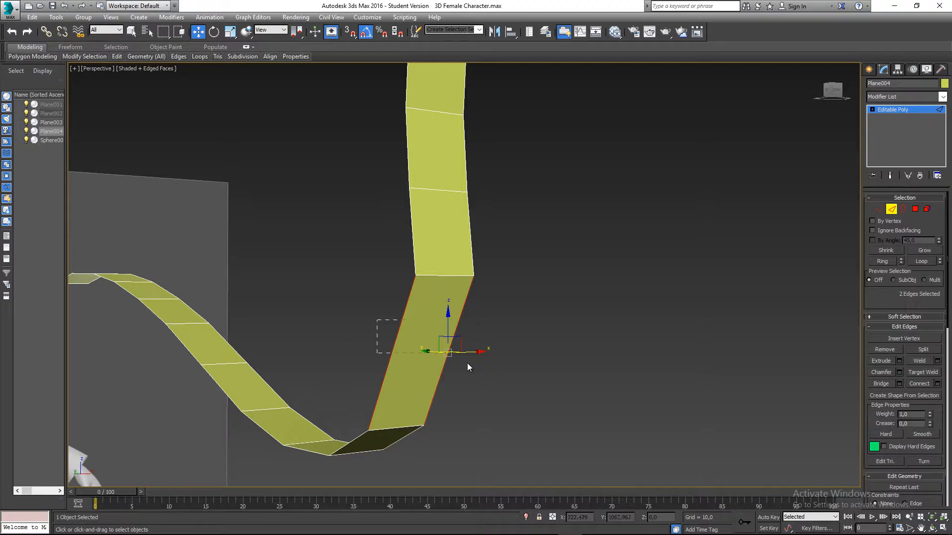
mouse_move(467, 367)
alt+middle_down()
mouse_move(489, 355)
mouse_move(499, 373)
mouse_move(388, 347)
mouse_move(370, 328)
mouse_move(482, 327)
alt+middle_up()
key(F3)
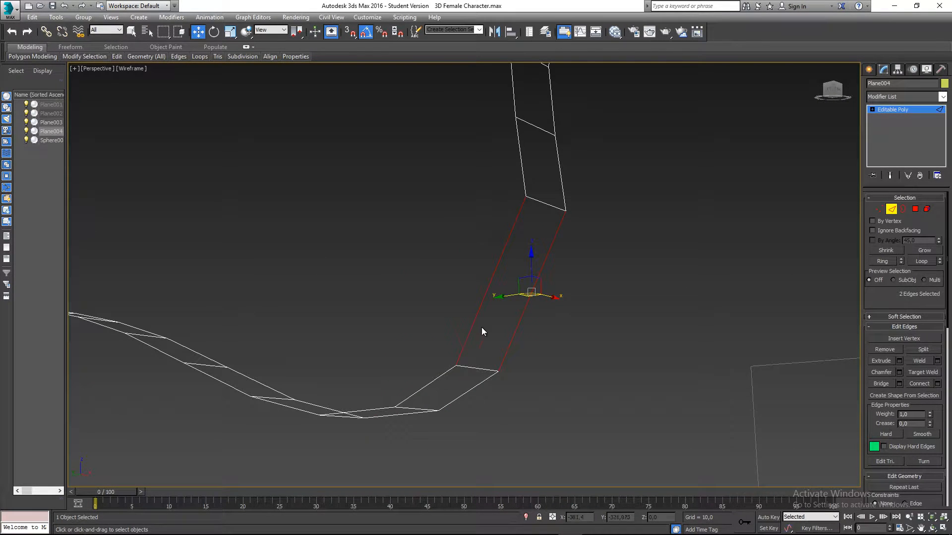
click(937, 384)
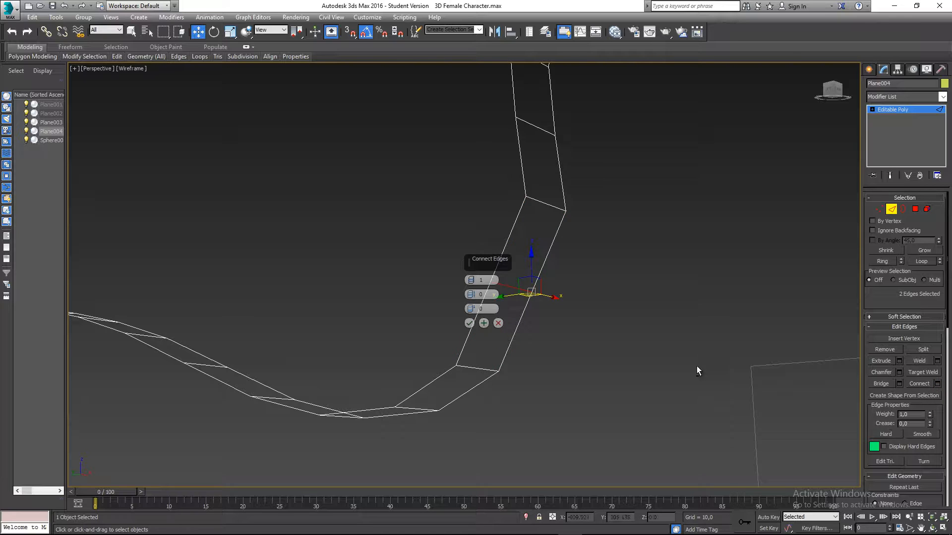
alt+middle_drag(697, 371, 639, 380)
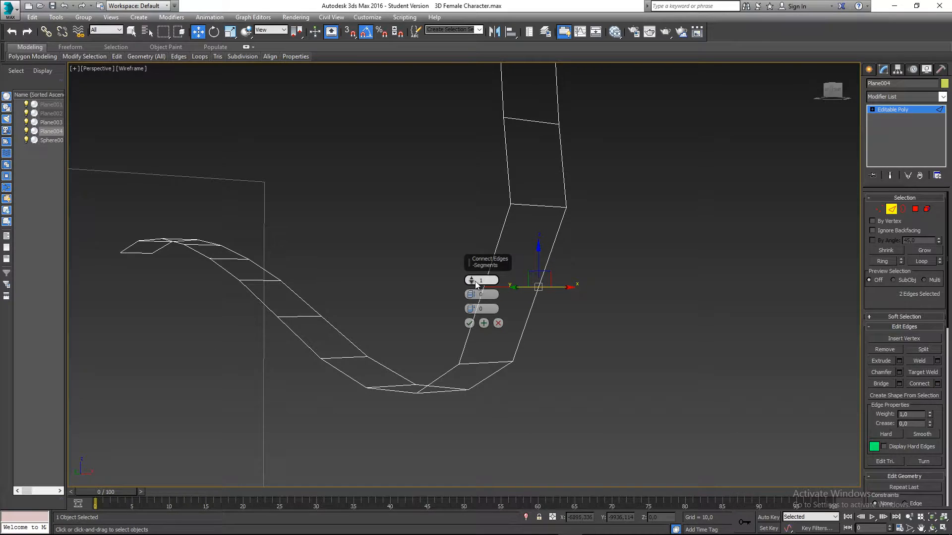
middle_drag(585, 300, 684, 300)
click(472, 278)
middle_drag(728, 289, 776, 312)
scroll(624, 304, up, 3)
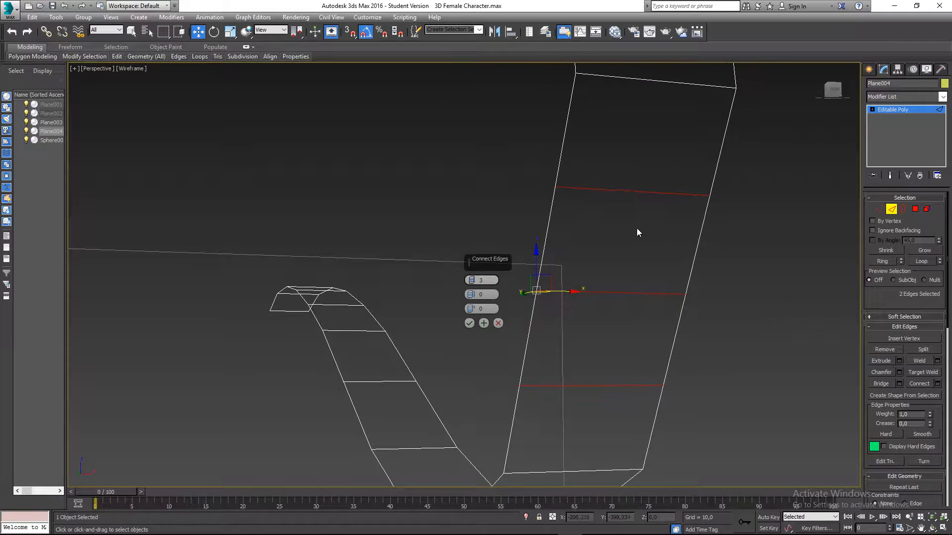
click(471, 283)
click(470, 283)
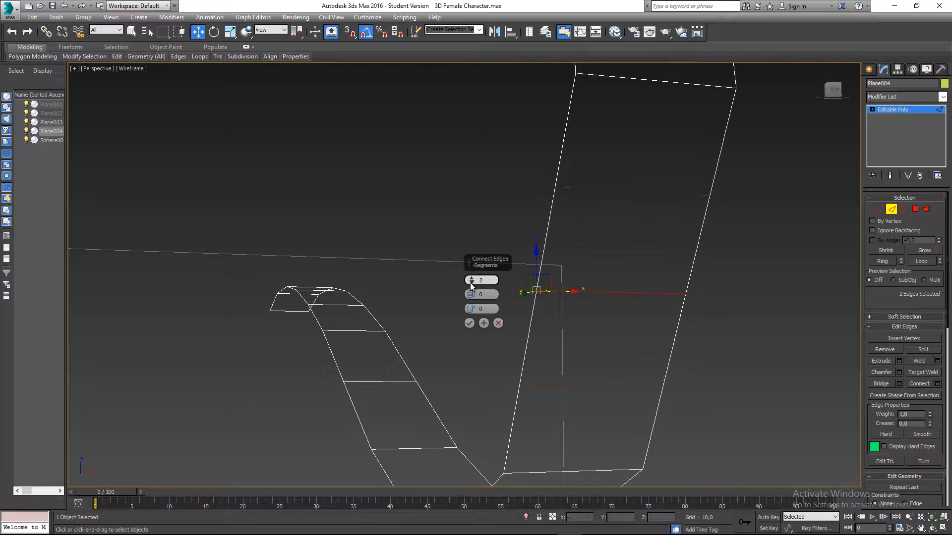
click(469, 323)
Step: Move the new vertex pair outward onto the chin contour and adjust the pair above it to round the profile
mouse_move(476, 322)
alt+middle_down()
mouse_move(551, 329)
mouse_move(530, 323)
alt+middle_up()
key(F3)
key(l)
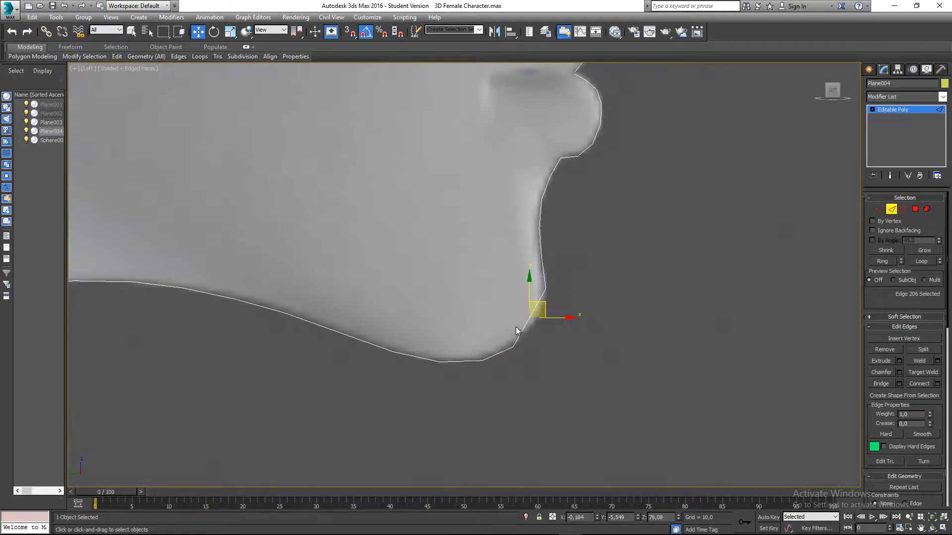
scroll(516, 327, up, 4)
key(1)
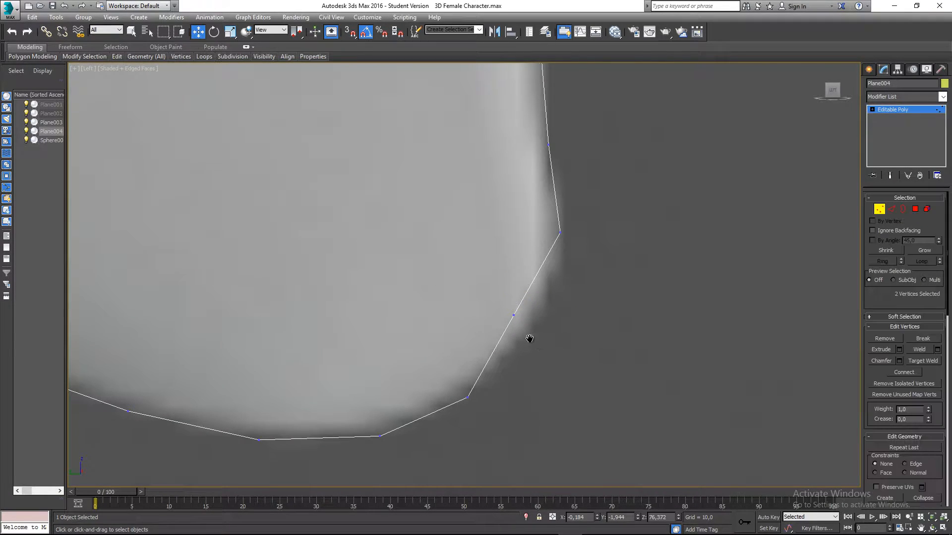
middle_drag(529, 338, 523, 336)
drag(465, 288, 570, 345)
drag(524, 299, 544, 313)
middle_drag(572, 318, 641, 338)
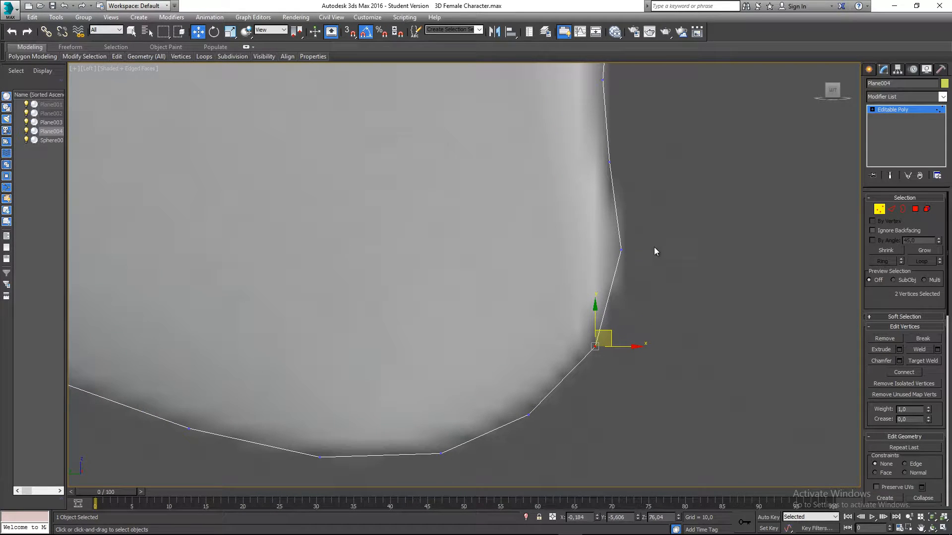
drag(653, 246, 616, 260)
scroll(652, 265, down, 5)
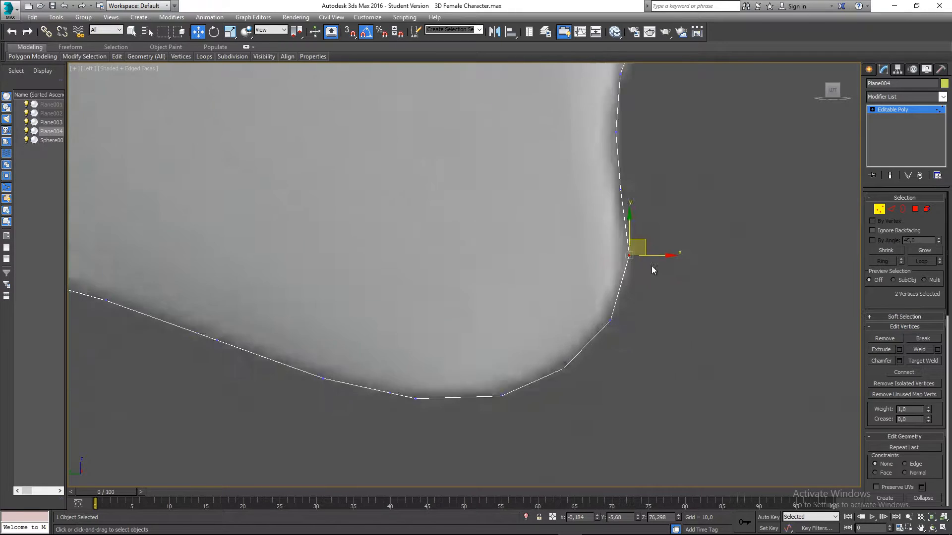
click(657, 311)
Step: Adjust the vertex pair on the upper nose bridge to follow the side reference
mouse_move(657, 311)
middle_down()
mouse_move(684, 327)
mouse_move(674, 373)
mouse_move(657, 366)
mouse_move(655, 426)
middle_up()
scroll(684, 327, down, 2)
mouse_move(634, 298)
middle_down()
mouse_move(632, 383)
mouse_move(620, 343)
middle_up()
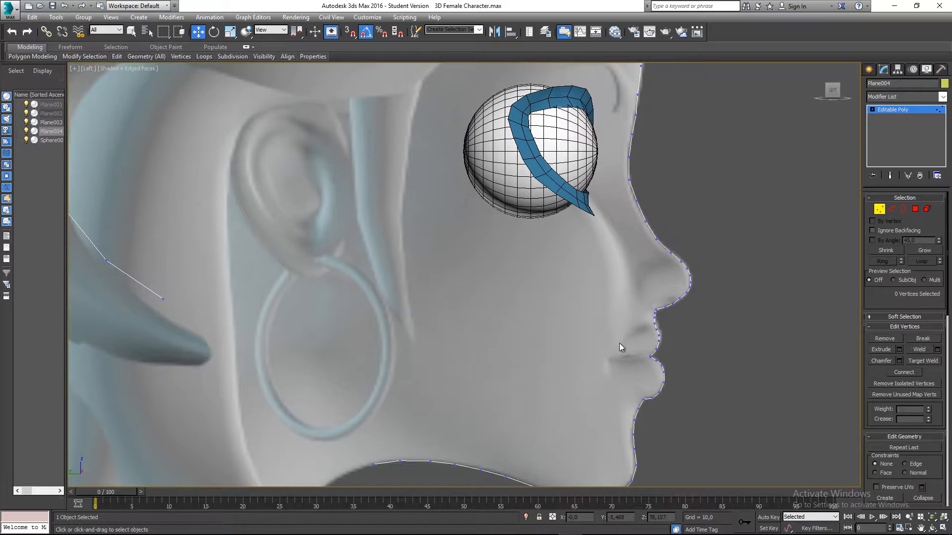
scroll(632, 204, up, 5)
drag(628, 221, 650, 188)
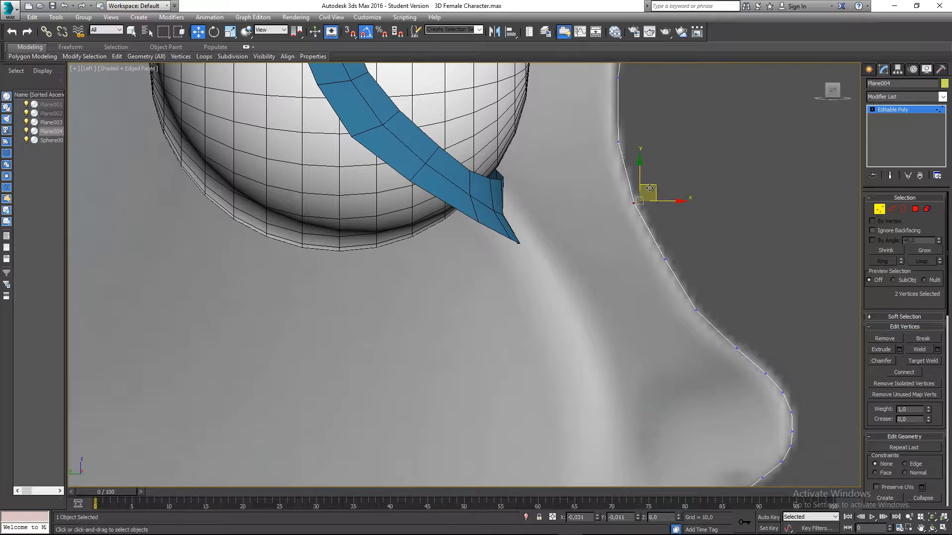
Step: Align the vertex pairs from the nose root up to the brow with the reference profile
middle_drag(711, 267, 687, 371)
middle_drag(669, 180, 651, 264)
drag(620, 254, 592, 249)
middle_drag(612, 179, 627, 267)
drag(628, 221, 599, 248)
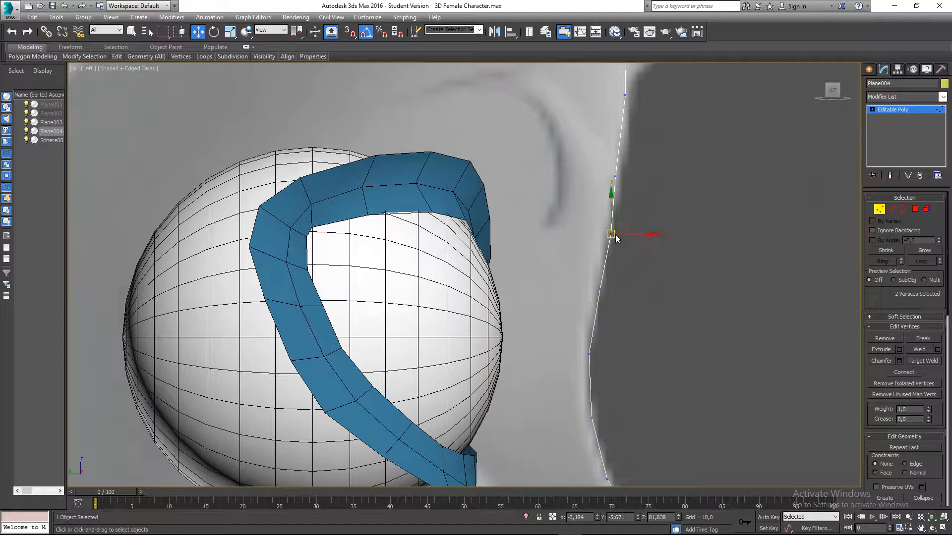
drag(627, 219, 624, 220)
middle_drag(655, 171, 658, 279)
drag(643, 187, 618, 222)
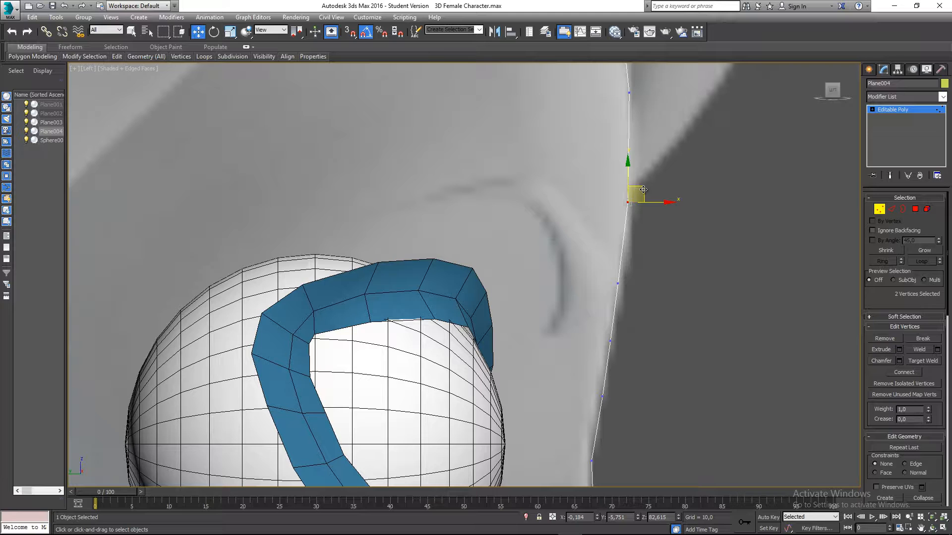
Step: Move the vertex pair on the upper forehead slightly up and forward to smooth the forehead curve
middle_drag(643, 190, 664, 384)
click(588, 255)
middle_drag(626, 85, 639, 172)
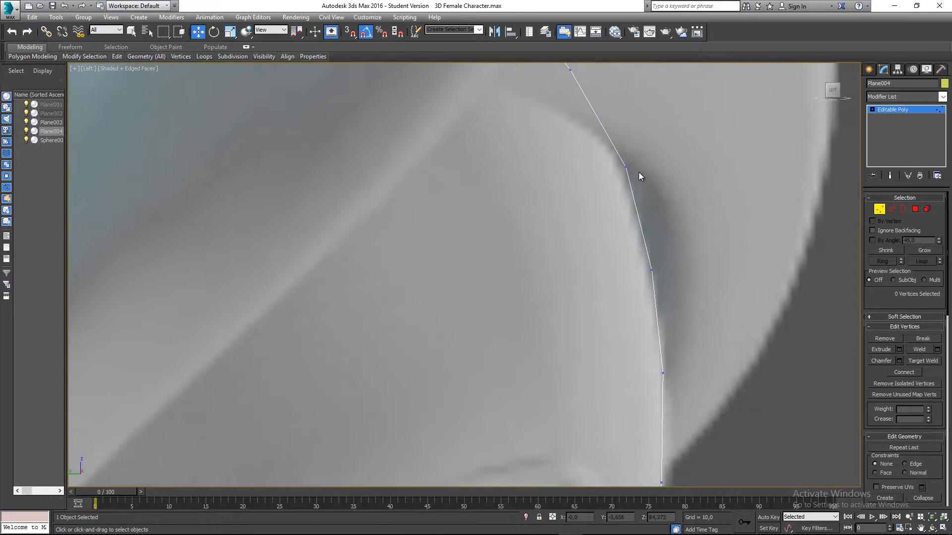
drag(584, 208, 585, 206)
click(653, 121)
middle_drag(652, 121, 681, 242)
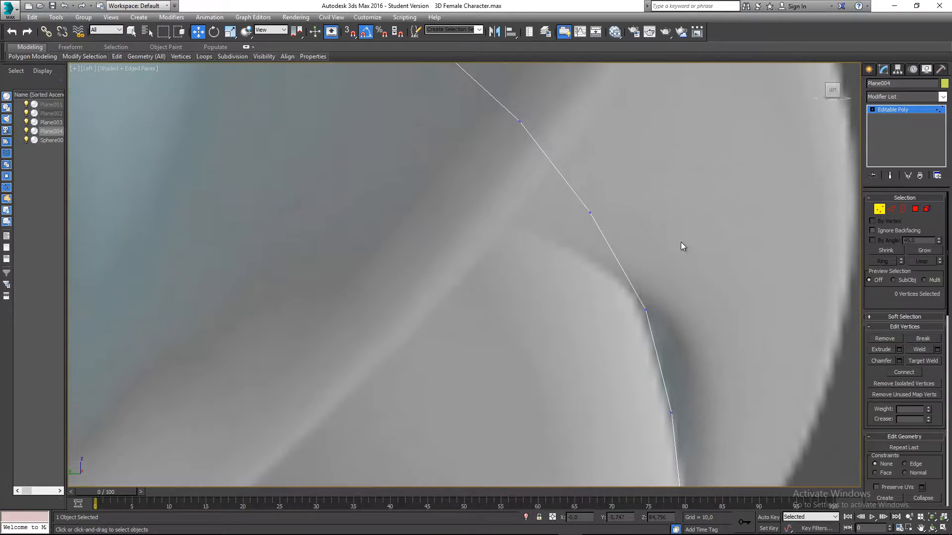
drag(574, 240, 609, 194)
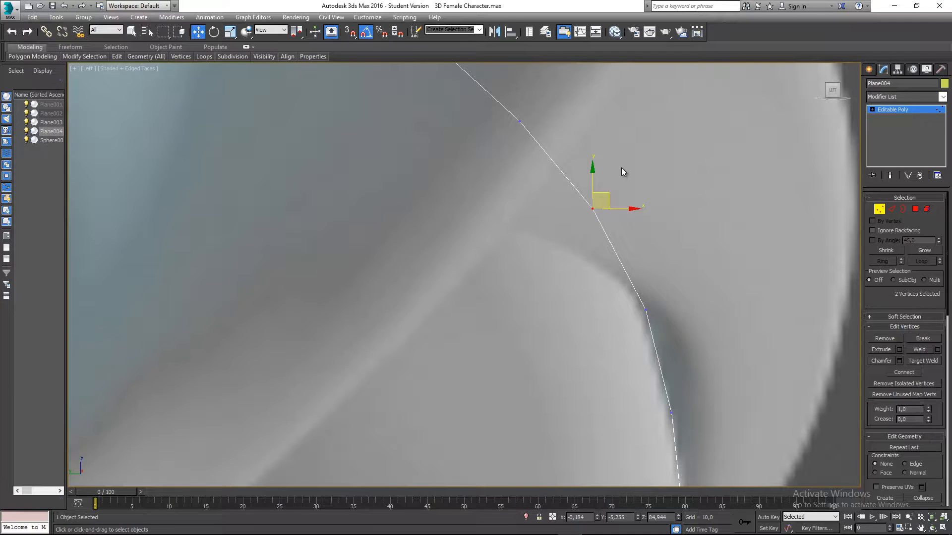
click(645, 223)
scroll(650, 278, down, 4)
scroll(650, 256, down, 3)
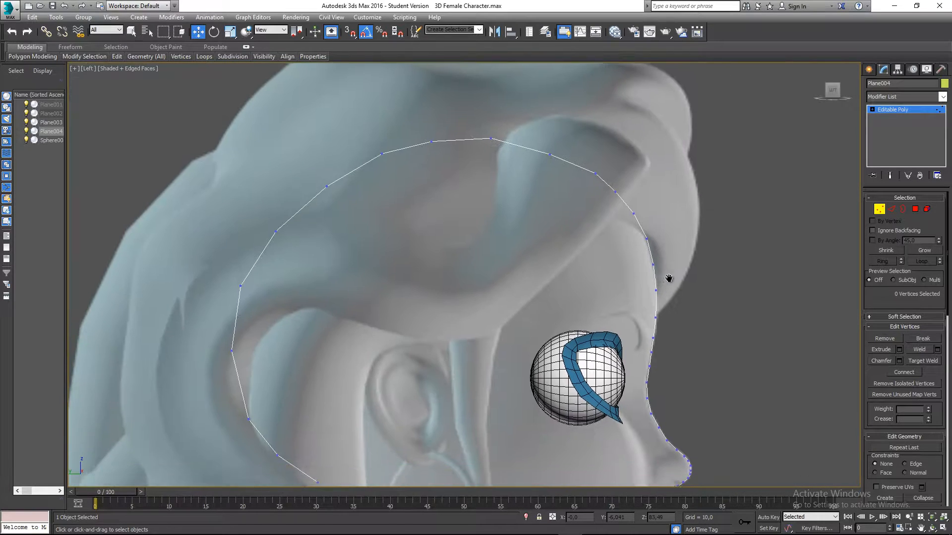
Step: Reposition the two vertex pairs where the forehead meets the crown to round the strip's curve
scroll(599, 163, up, 5)
drag(600, 164, 578, 196)
drag(613, 159, 606, 155)
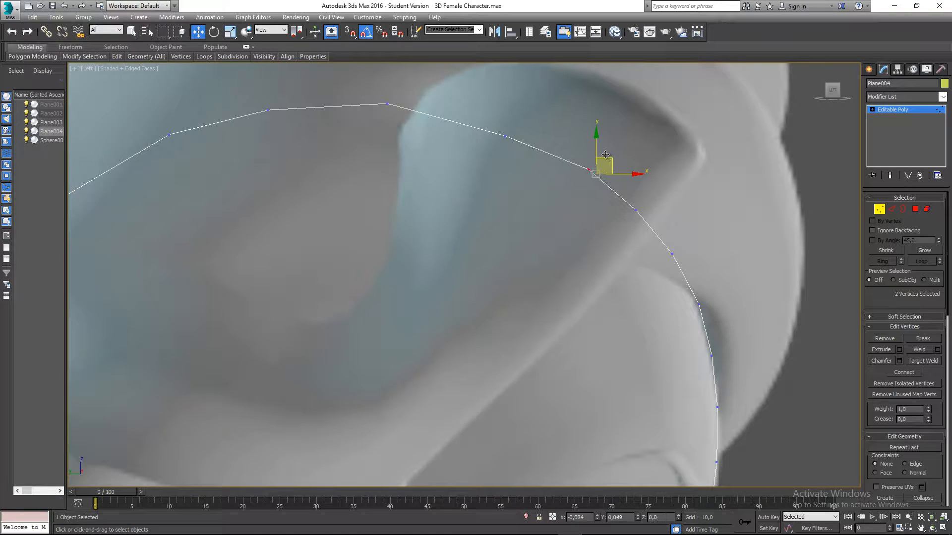
middle_drag(604, 153, 622, 170)
click(518, 158)
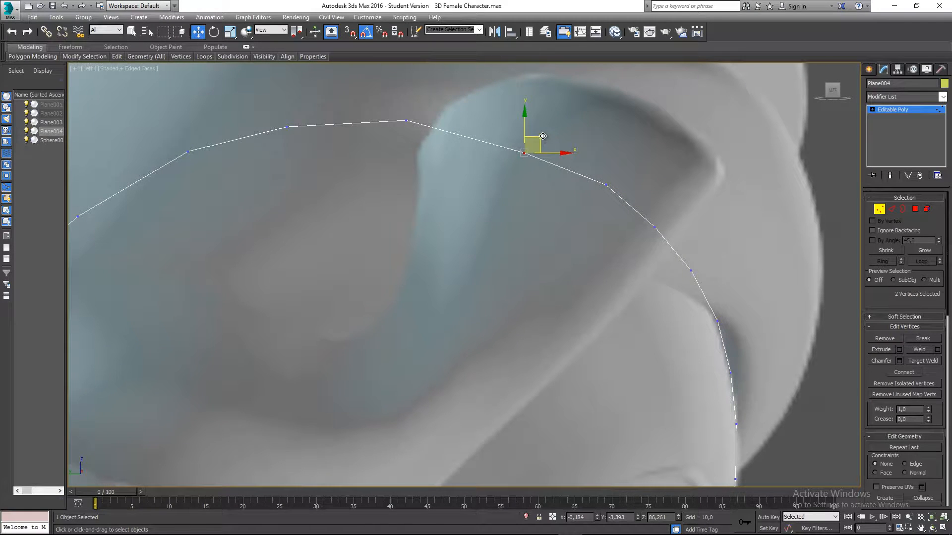
drag(542, 136, 537, 124)
middle_drag(435, 158, 480, 181)
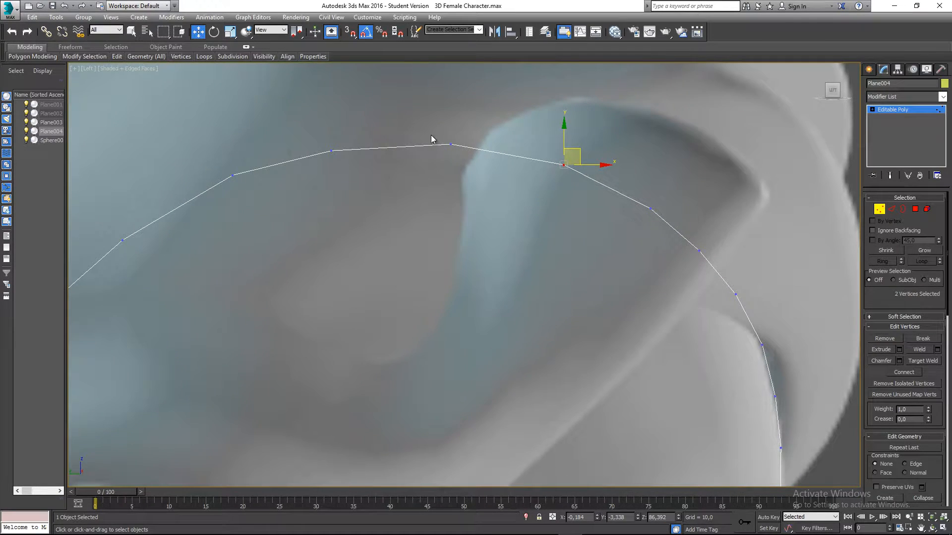
Step: Adjust the vertex pair near the rear end of the jaw underside to follow the side reference
scroll(521, 258, down, 3)
click(540, 281)
middle_drag(553, 314, 563, 213)
scroll(567, 221, down, 9)
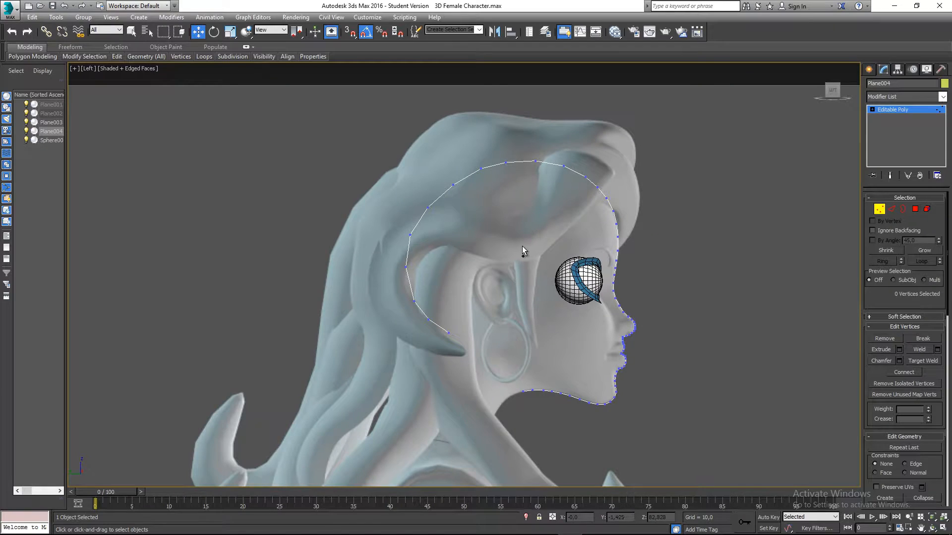
scroll(423, 349, up, 10)
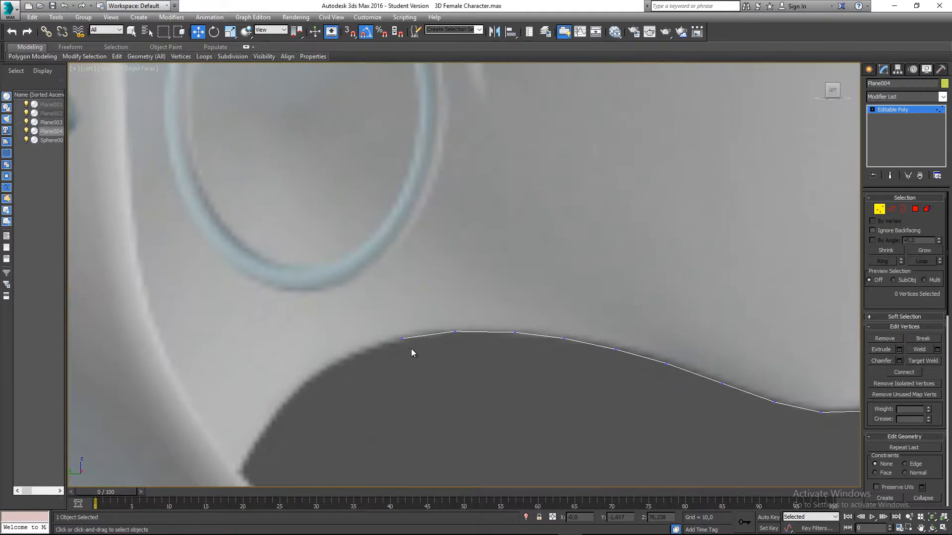
scroll(411, 350, up, 2)
mouse_move(395, 333)
mouse_down()
mouse_move(402, 339)
mouse_move(403, 319)
mouse_up()
click(424, 364)
scroll(404, 312, down, 6)
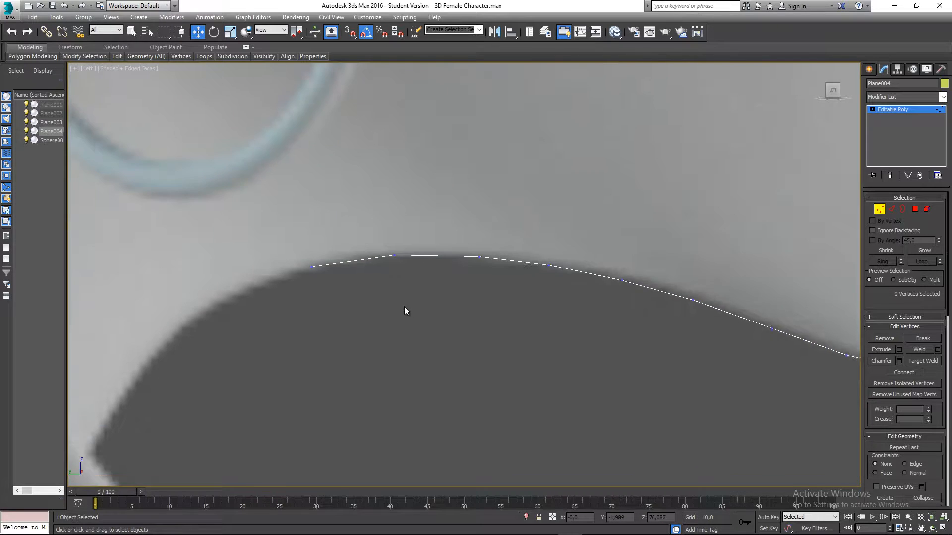
Step: Move the upper lip's vertex pairs forward onto the lip contour of the side reference
scroll(598, 258, up, 5)
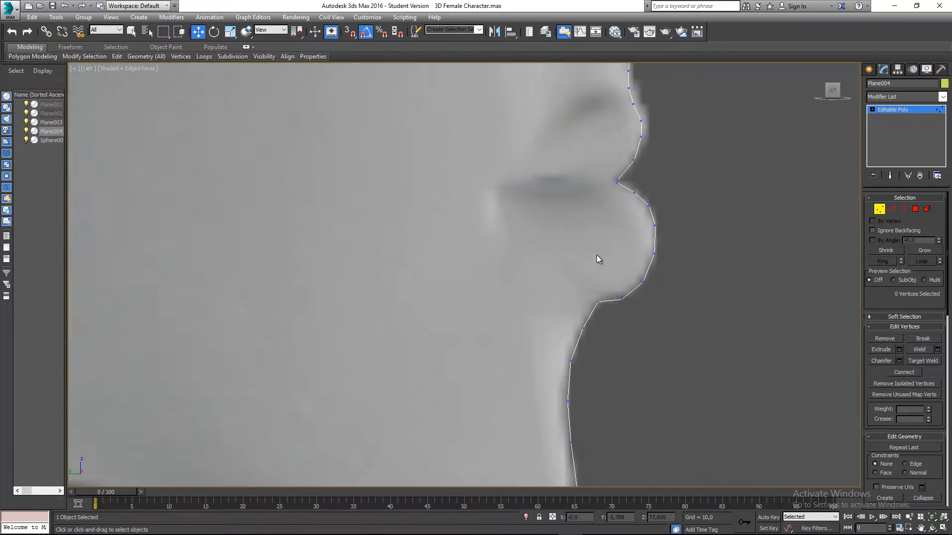
scroll(671, 320, up, 1)
middle_drag(675, 319, 665, 347)
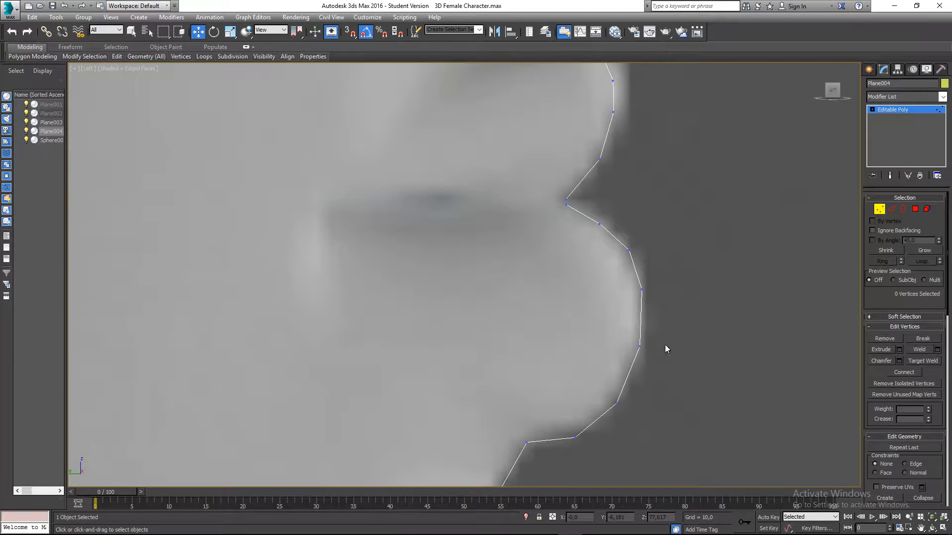
middle_drag(649, 265, 642, 312)
middle_drag(626, 208, 616, 303)
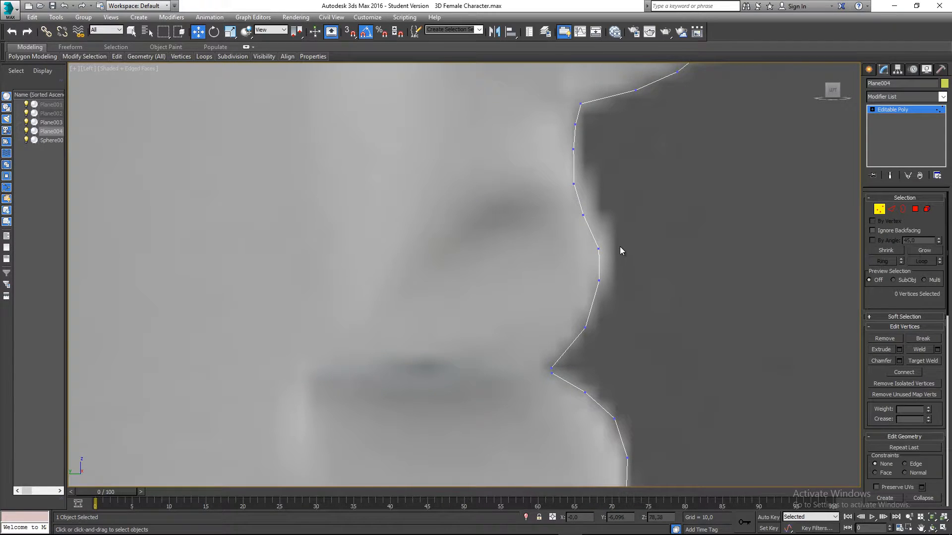
scroll(613, 284, up, 2)
drag(582, 360, 541, 313)
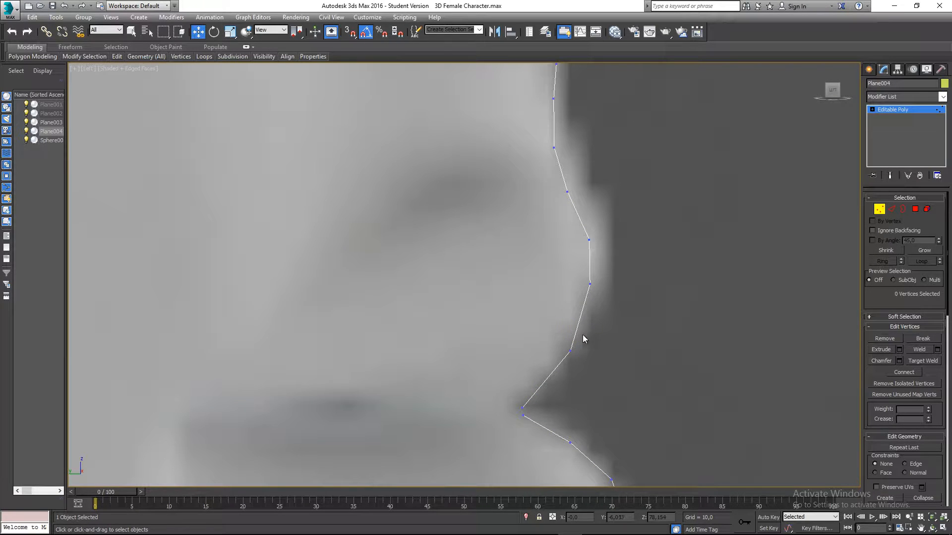
drag(585, 340, 617, 277)
middle_drag(607, 245, 604, 278)
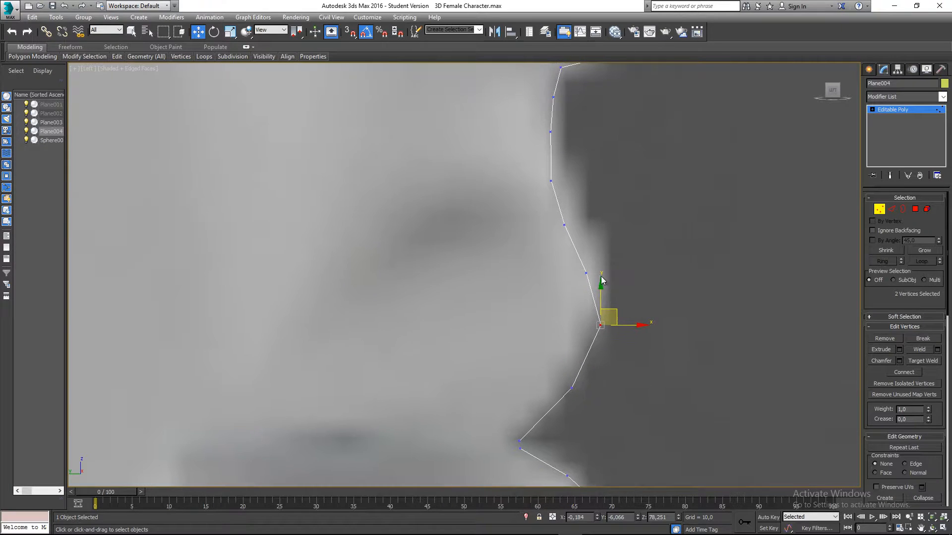
drag(591, 287, 621, 256)
middle_drag(604, 223, 613, 273)
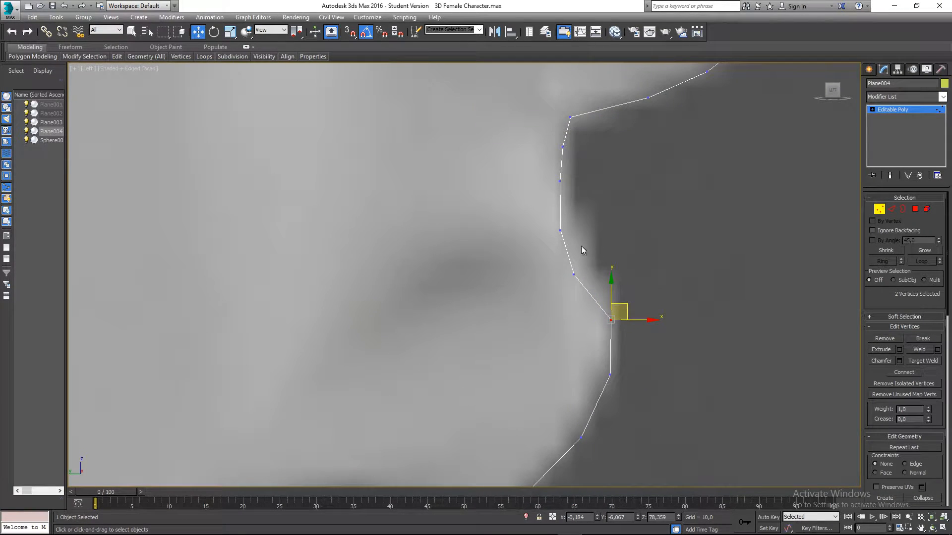
Step: Shift the vertex pairs between the upper lip and the nose forward to match the philtrum curve
drag(582, 247, 607, 255)
middle_drag(603, 231, 608, 280)
mouse_move(584, 270)
mouse_down()
mouse_move(559, 296)
mouse_move(591, 266)
mouse_up()
middle_drag(595, 236, 605, 274)
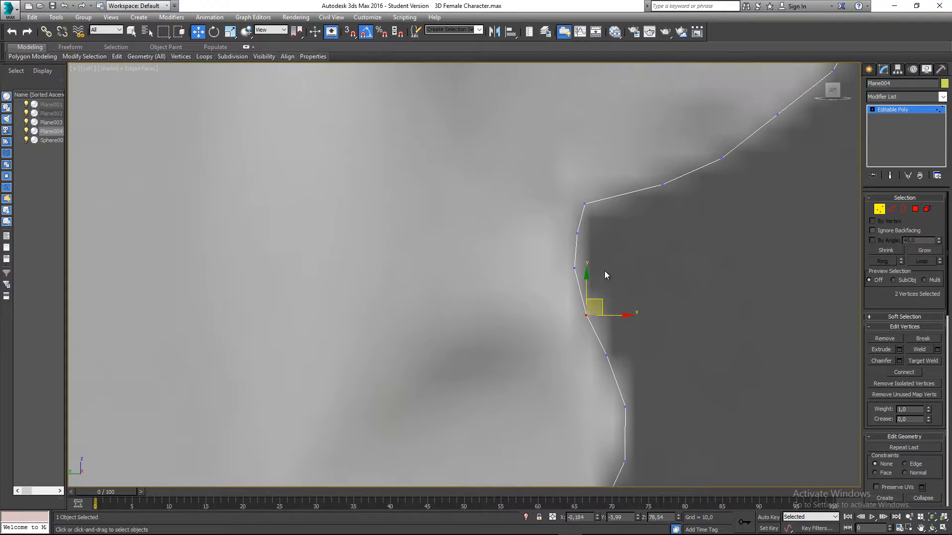
drag(548, 291, 542, 296)
drag(591, 259, 594, 254)
drag(601, 301, 581, 334)
drag(599, 300, 605, 299)
Step: Refine the vertex pairs at the corner where the philtrum meets the base of the nose
middle_drag(601, 249, 608, 298)
drag(588, 286, 612, 236)
click(617, 285)
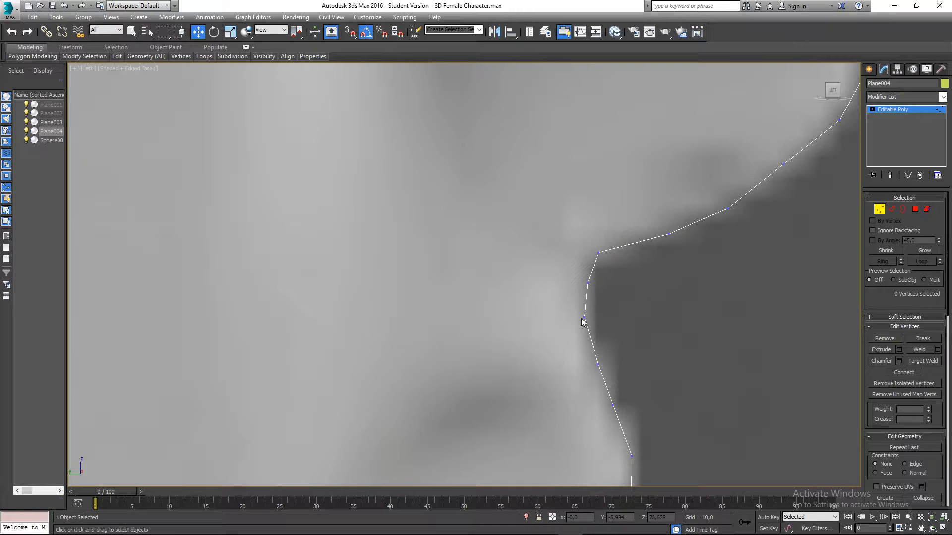
drag(590, 325, 602, 305)
click(633, 330)
Step: Move the two vertex pairs on the underside of the nose tip slightly down to round its contour
scroll(657, 325, down, 5)
scroll(664, 317, up, 6)
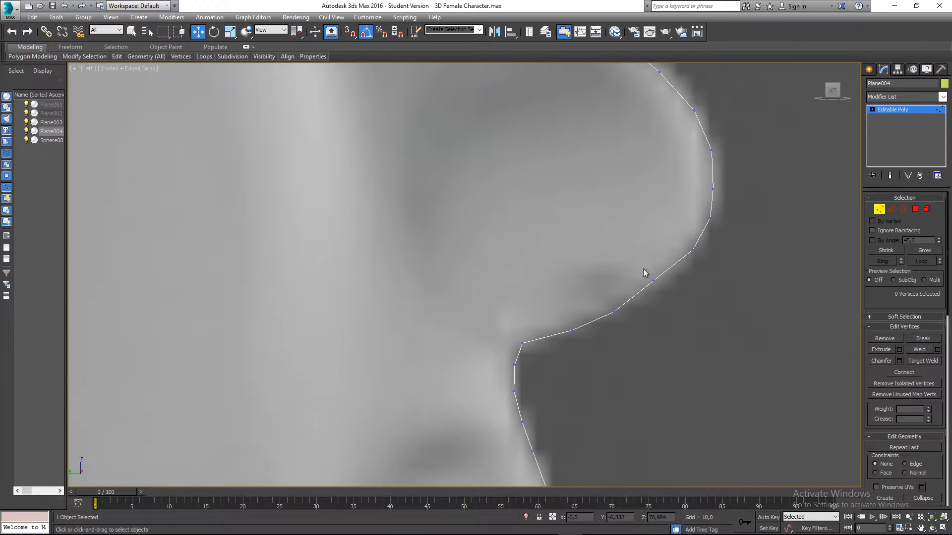
click(651, 279)
drag(669, 270, 671, 277)
middle_drag(691, 240, 687, 272)
click(688, 281)
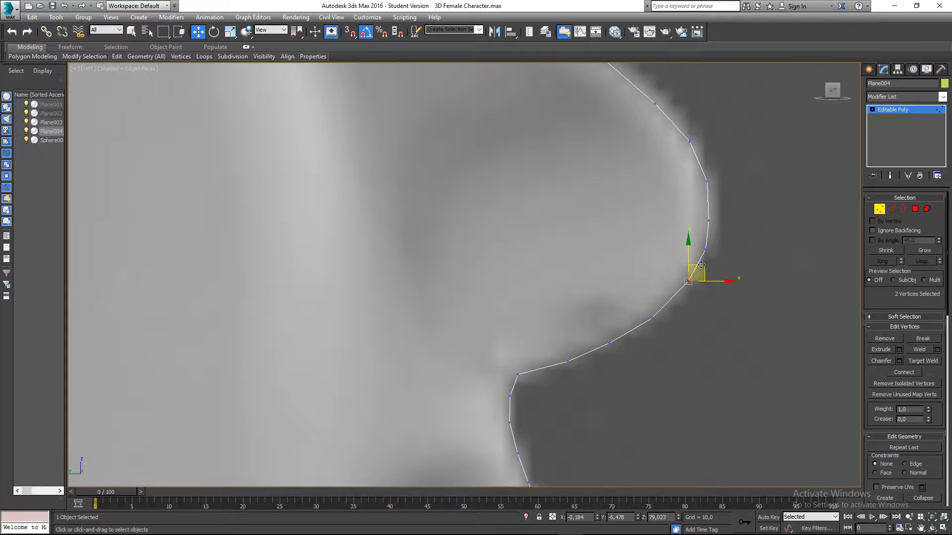
drag(701, 265, 701, 269)
click(755, 247)
middle_drag(755, 246, 755, 278)
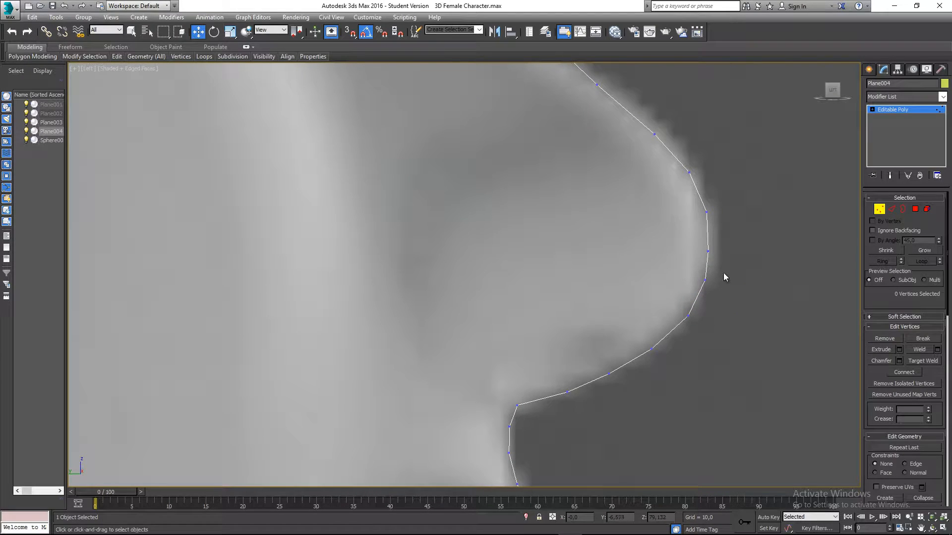
Step: Adjust the vertex pairs just above the nose tip to smooth the slope into the bridge
middle_drag(724, 225, 698, 293)
click(720, 285)
click(733, 254)
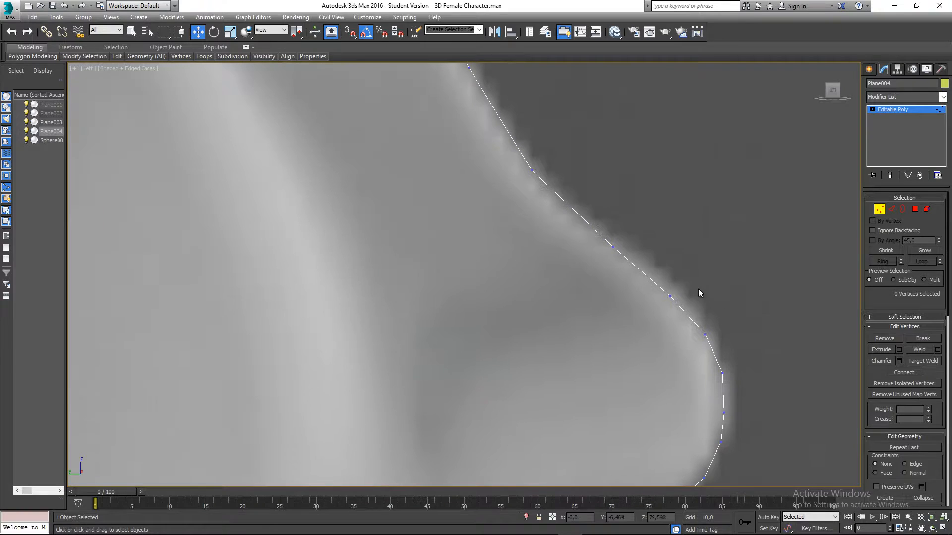
drag(698, 289, 678, 282)
drag(643, 241, 573, 271)
click(626, 201)
middle_drag(627, 201, 656, 289)
Step: Reposition the vertex pair halfway up the nose bridge along the reference outline
scroll(551, 183, down, 5)
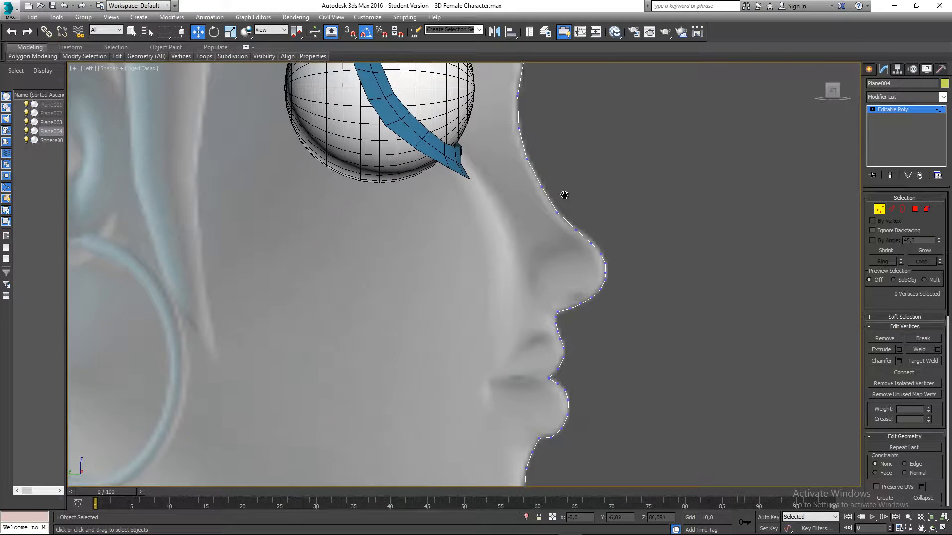
scroll(558, 219, up, 3)
drag(530, 234, 579, 191)
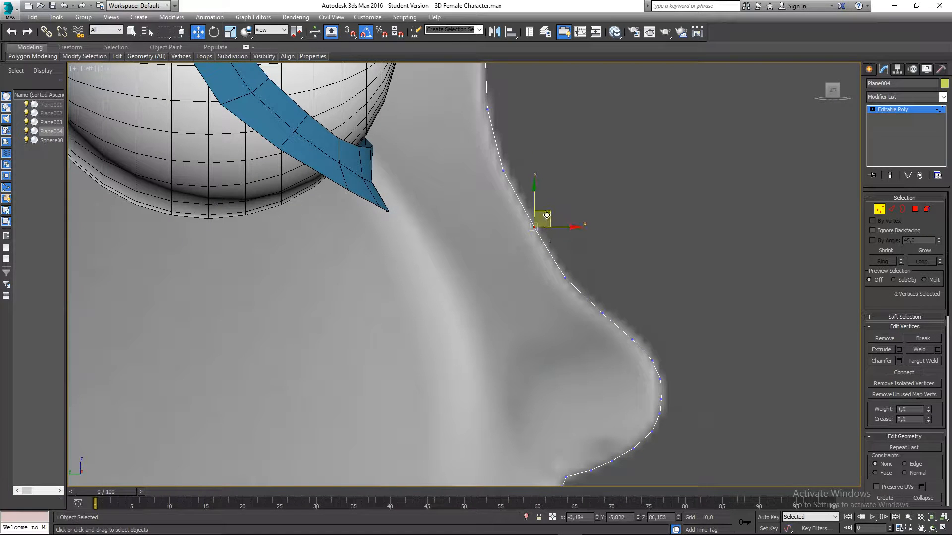
scroll(588, 210, down, 6)
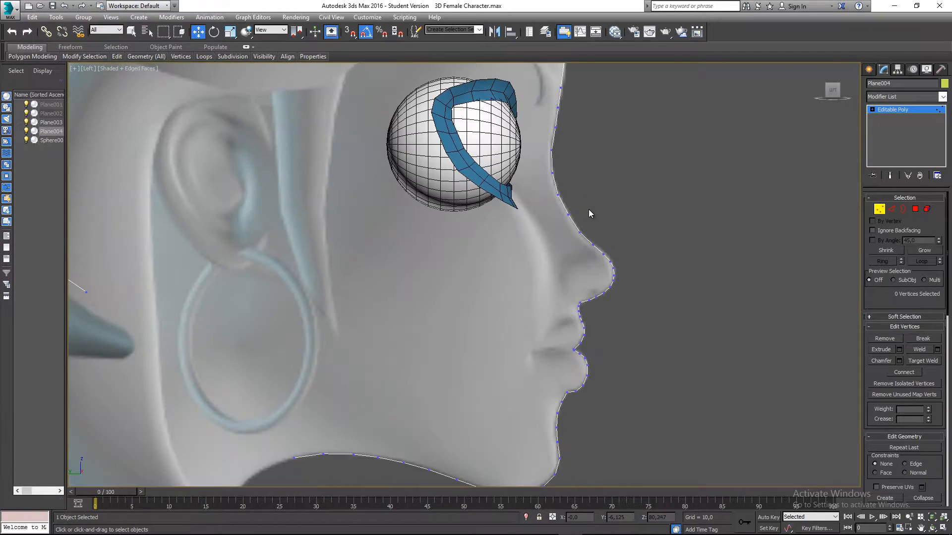
Step: Adjust the vertex pairs around the crease between the lower lip and the chin to fit the reference
middle_drag(608, 210, 646, 250)
scroll(605, 287, up, 4)
scroll(559, 278, up, 7)
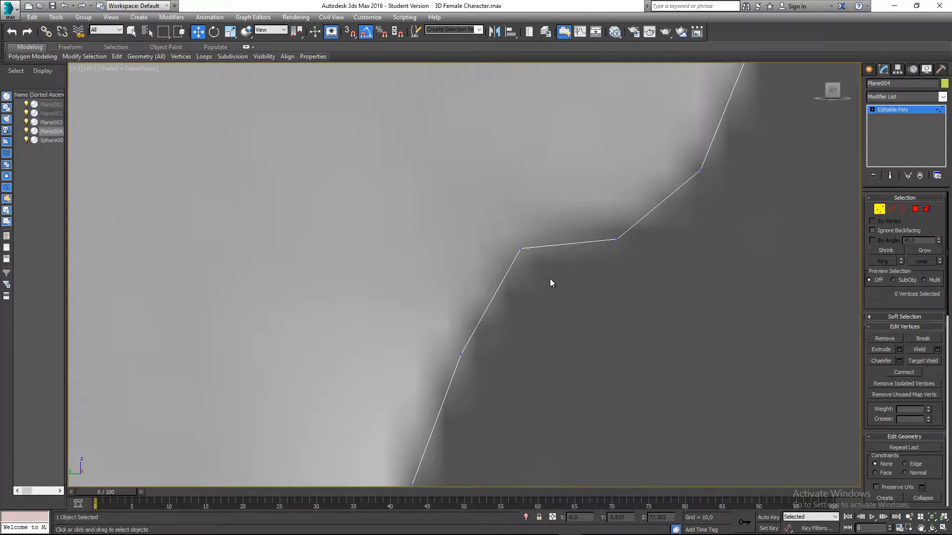
drag(549, 279, 496, 230)
click(516, 328)
drag(488, 378, 451, 320)
click(509, 330)
drag(603, 229, 603, 229)
click(633, 278)
Step: Check the strip's face contour from forehead to jaw against the side reference
scroll(647, 270, down, 6)
middle_drag(660, 315, 719, 295)
scroll(716, 295, down, 2)
scroll(693, 299, down, 3)
middle_drag(632, 262, 579, 295)
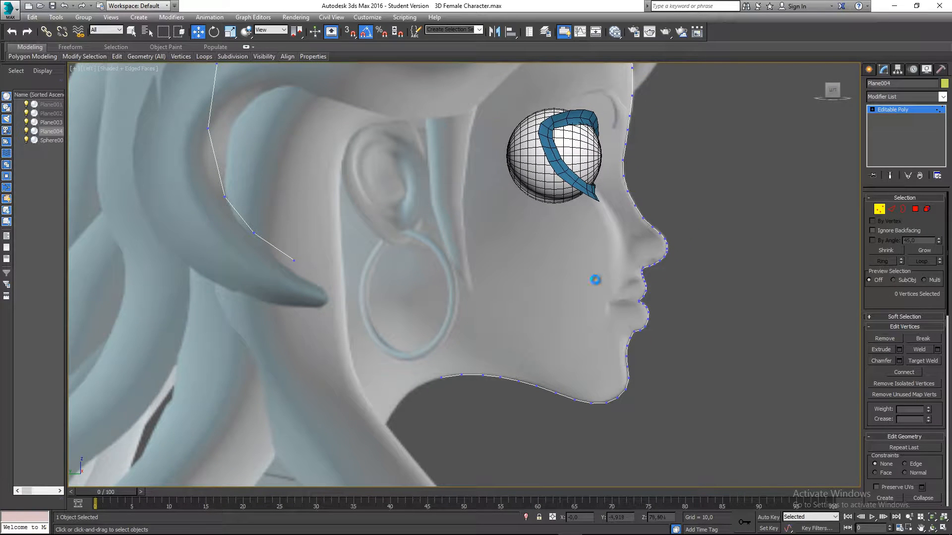
middle_drag(595, 280, 569, 278)
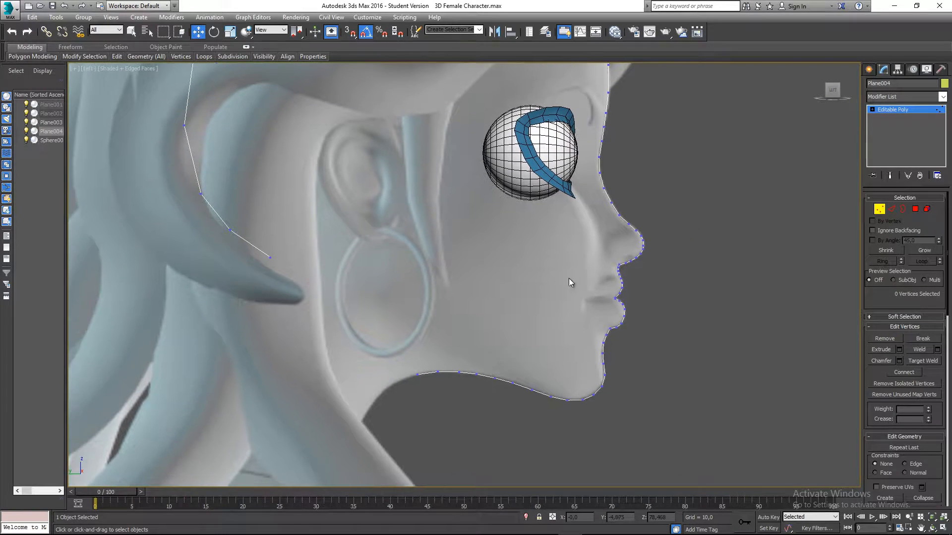
middle_drag(453, 308, 442, 318)
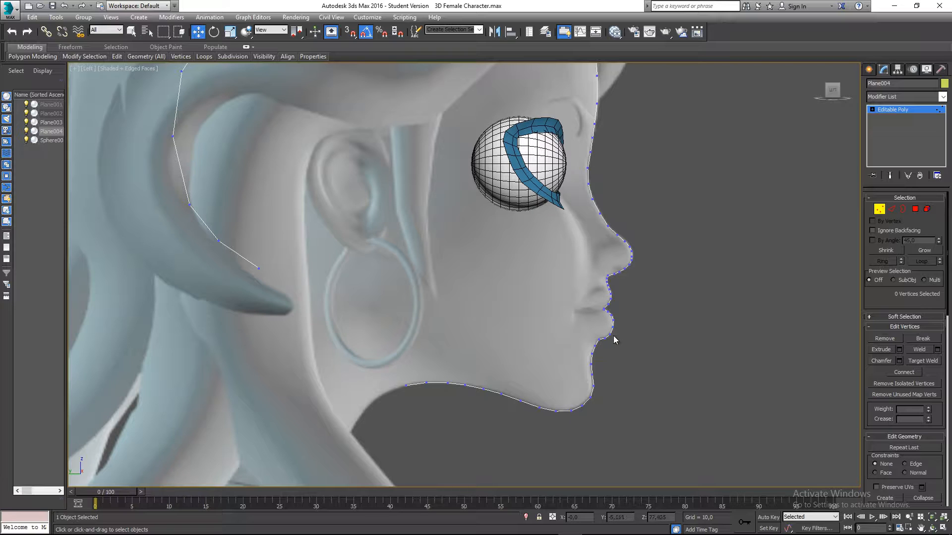
Step: Nudge the vertex pair on the underside of the lower lip onto the reference outline
scroll(615, 340, up, 5)
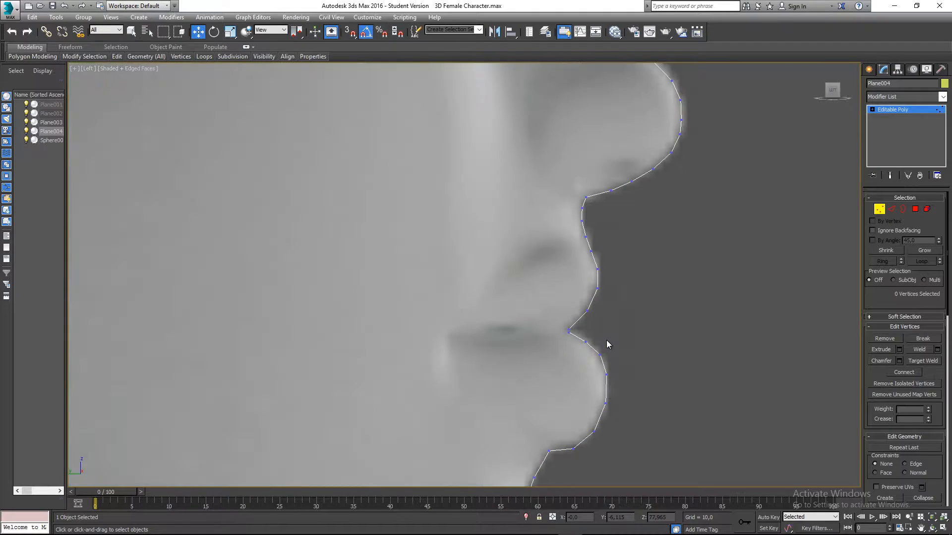
middle_drag(606, 340, 603, 316)
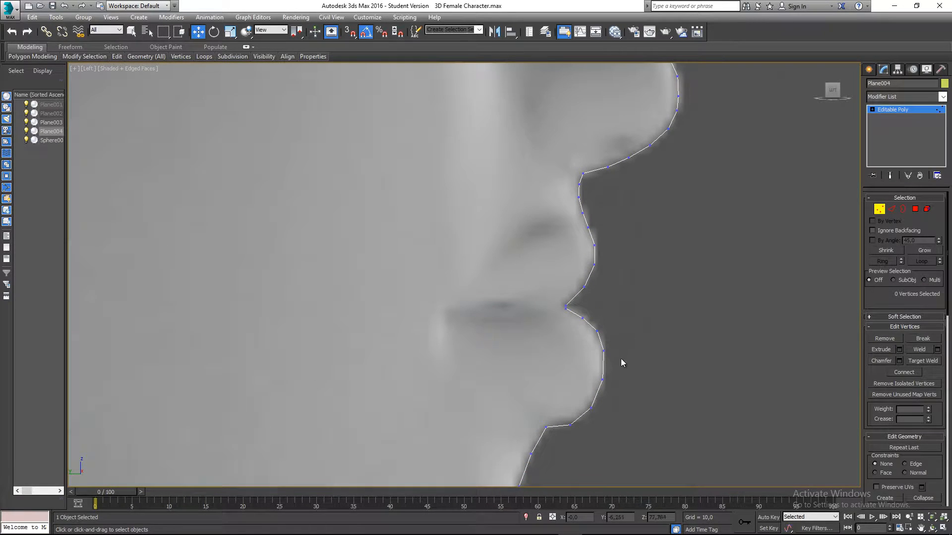
middle_drag(573, 416, 590, 343)
scroll(593, 340, up, 2)
click(588, 299)
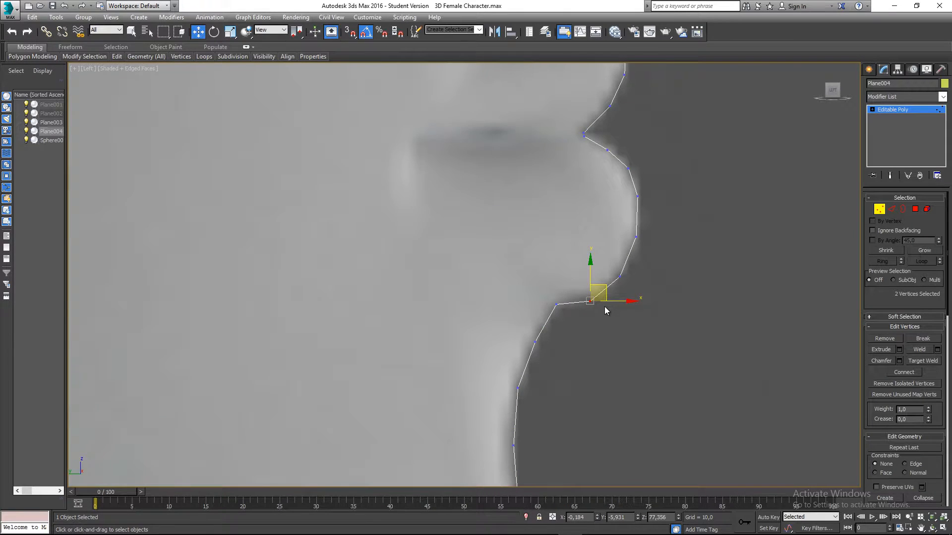
scroll(604, 306, up, 3)
drag(592, 283, 593, 280)
click(550, 253)
scroll(549, 257, down, 6)
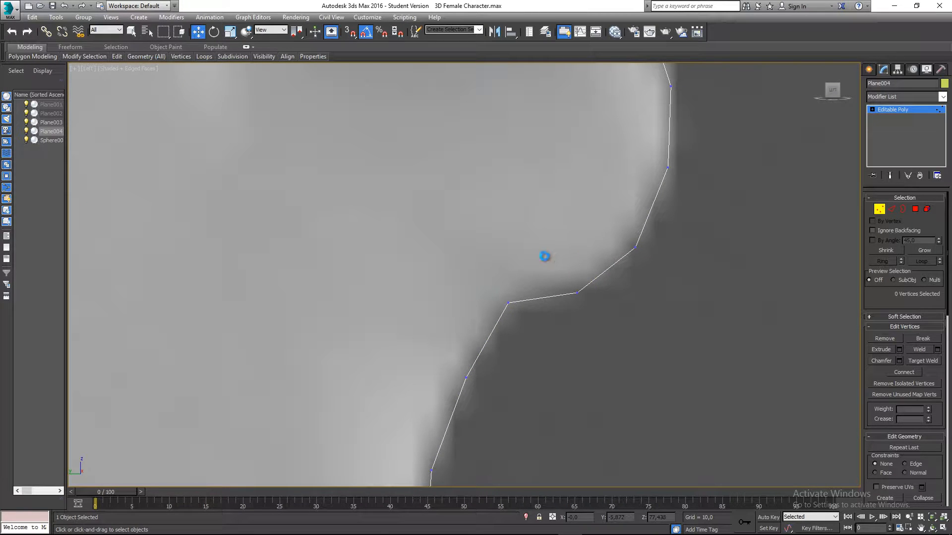
Step: Inspect the profile strip and the eye ring in perspective and against the front reference
scroll(543, 318, down, 3)
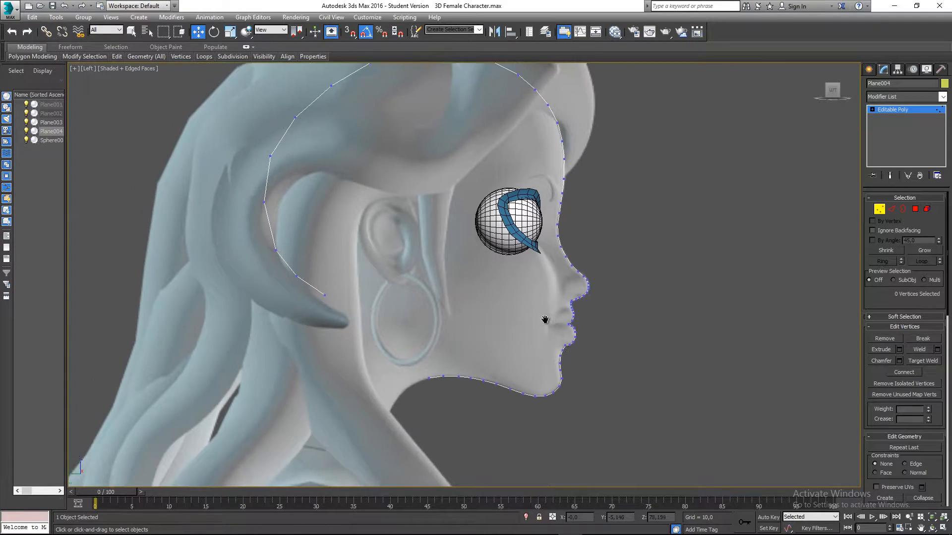
key(p)
scroll(548, 319, down, 2)
alt+middle_drag(578, 320, 581, 342)
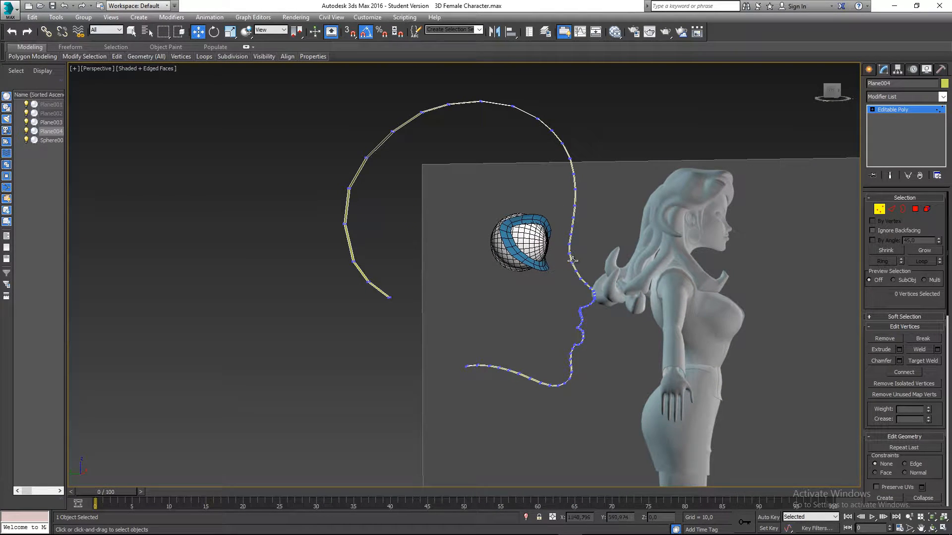
alt+middle_drag(542, 271, 477, 299)
scroll(477, 298, up, 3)
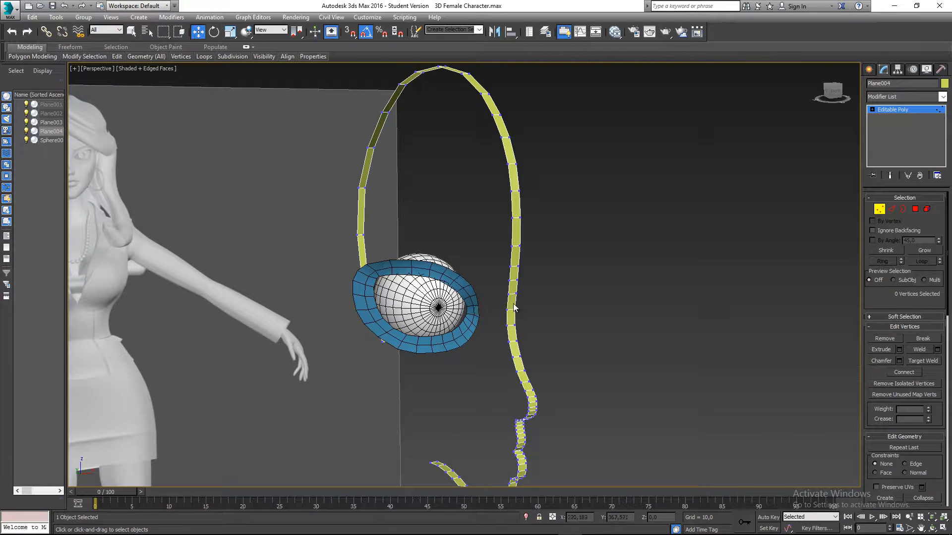
alt+middle_drag(503, 318, 418, 327)
scroll(558, 279, up, 3)
scroll(558, 274, down, 3)
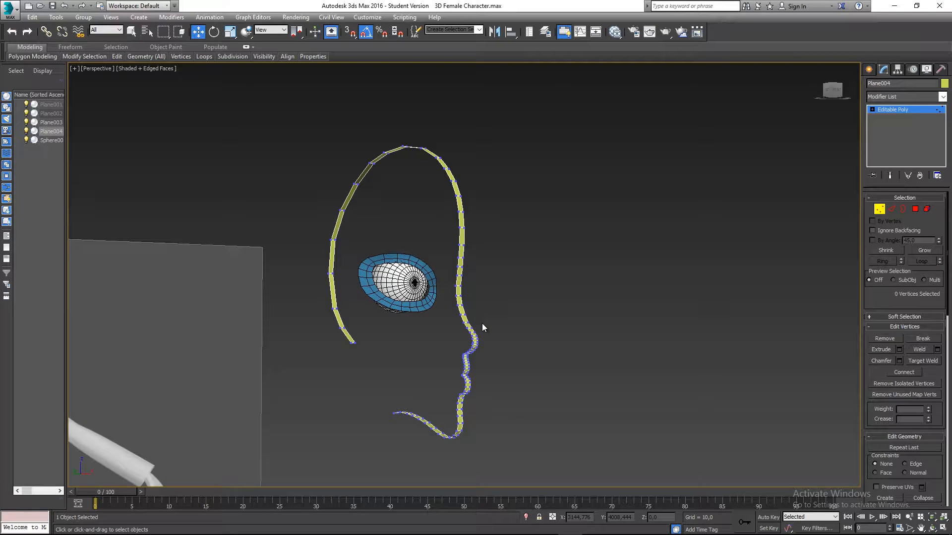
key(f)
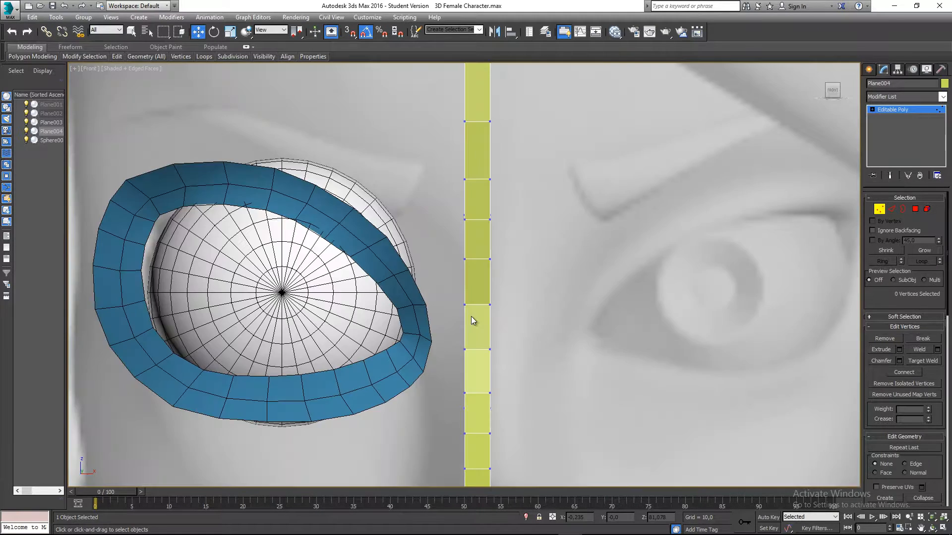
scroll(451, 277, down, 5)
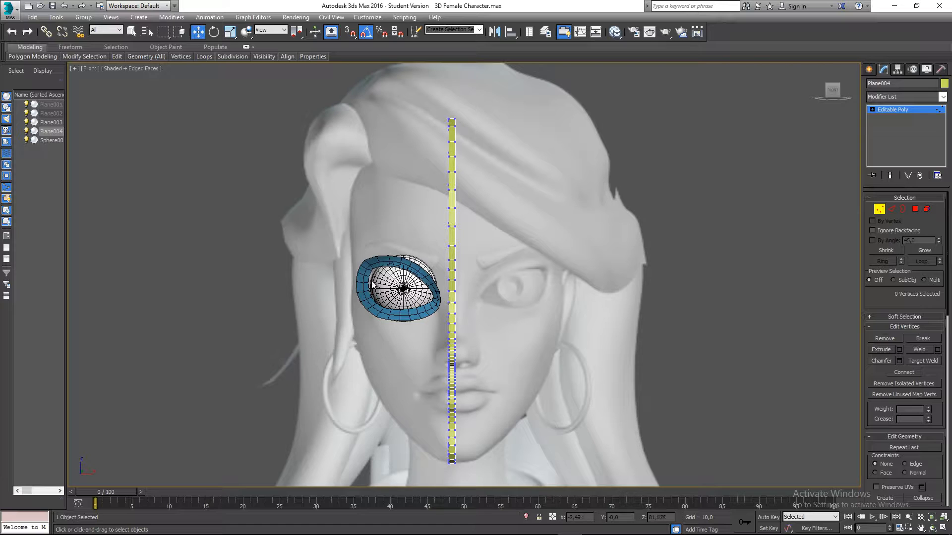
middle_drag(412, 289, 388, 289)
Step: Return to the perspective view of the eye ring and profile strip, and leave the strip's vertex editing mode
key(p)
alt+middle_drag(386, 254, 425, 261)
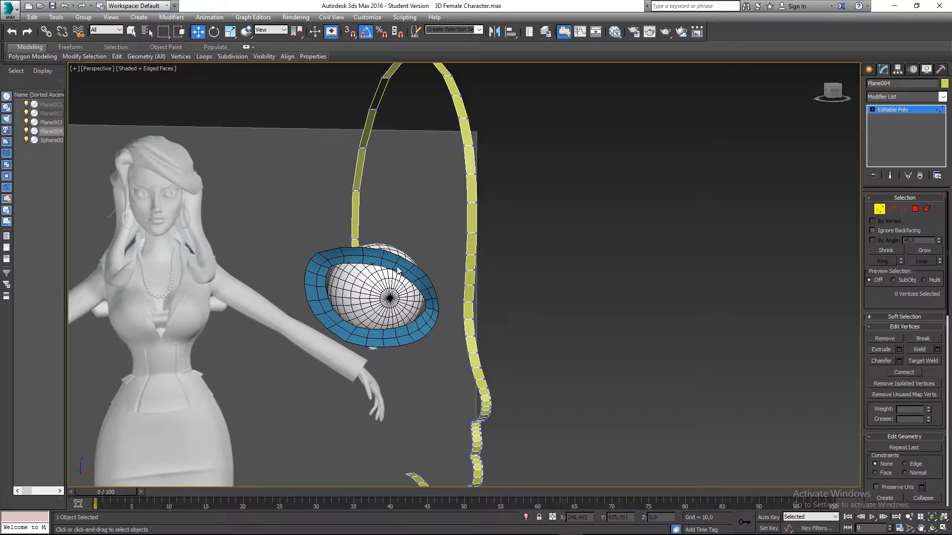
scroll(427, 122, down, 3)
alt+middle_drag(442, 151, 485, 238)
scroll(457, 243, up, 3)
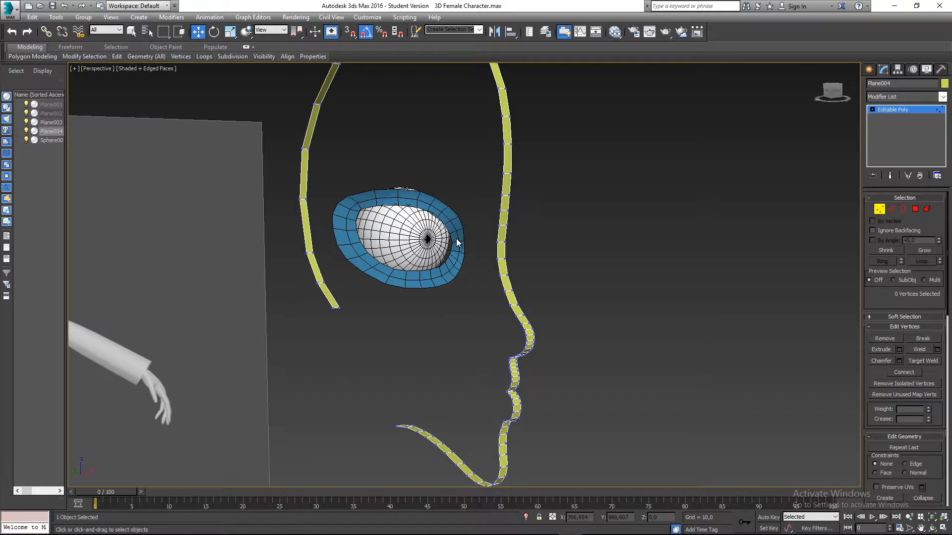
click(882, 211)
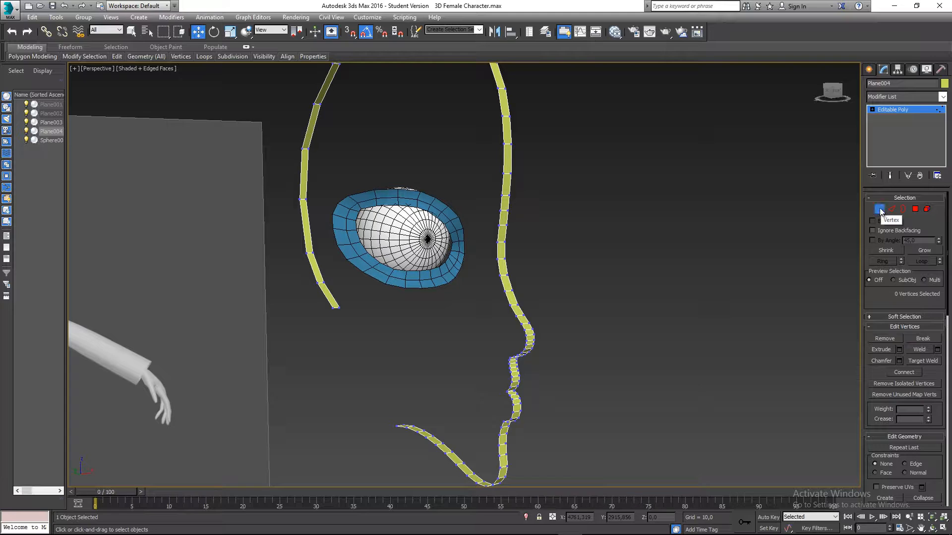
Step: Attach the yellow profile strip to the eye ring so both form one editable poly object, and finish attaching
click(581, 243)
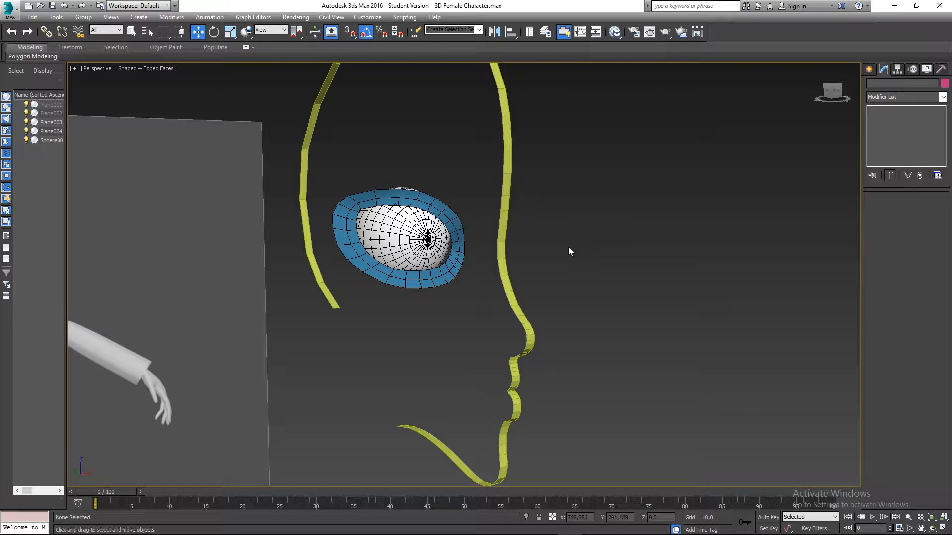
alt+middle_drag(567, 251, 546, 255)
click(405, 218)
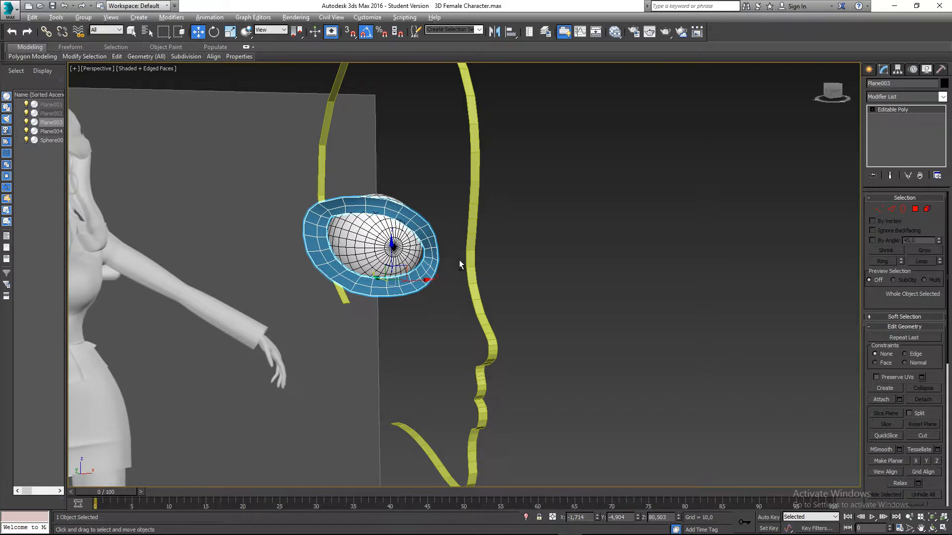
alt+middle_drag(459, 260, 485, 258)
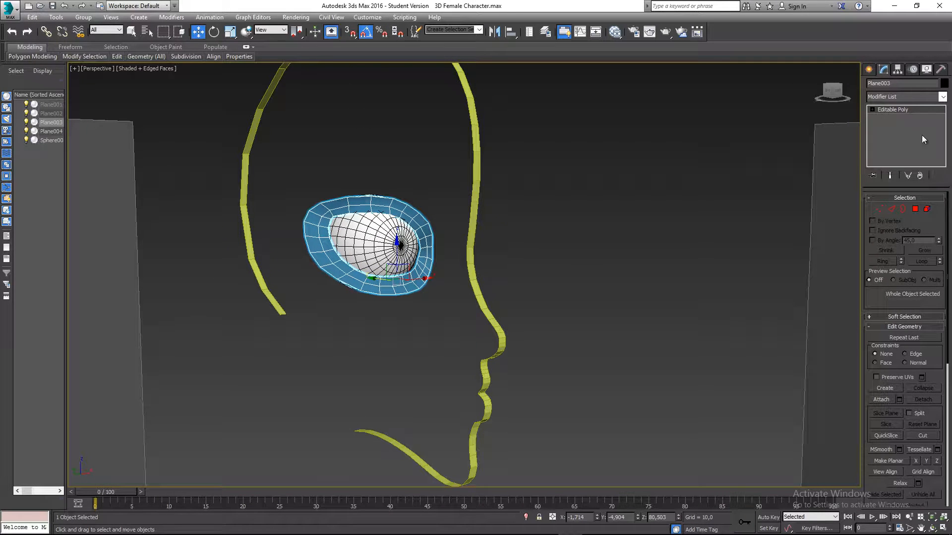
click(881, 400)
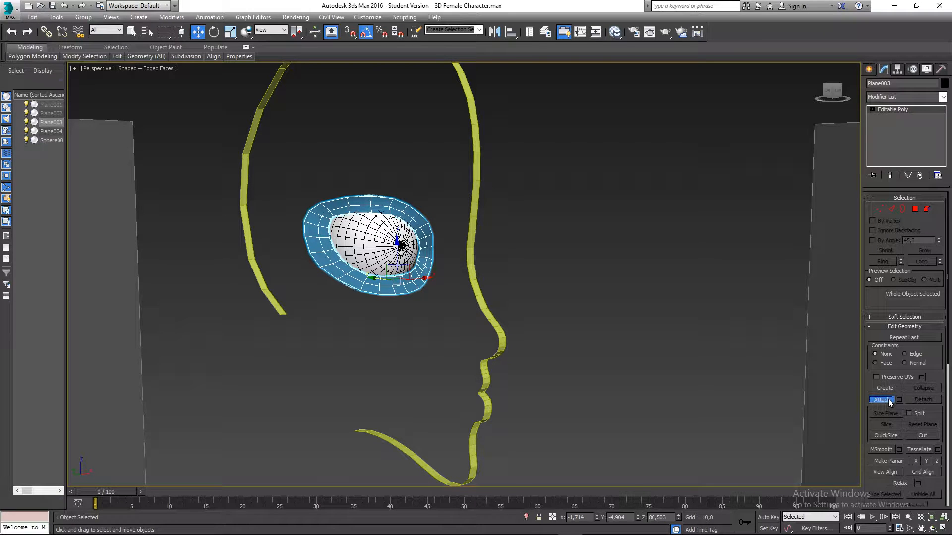
click(471, 224)
scroll(484, 243, down, 4)
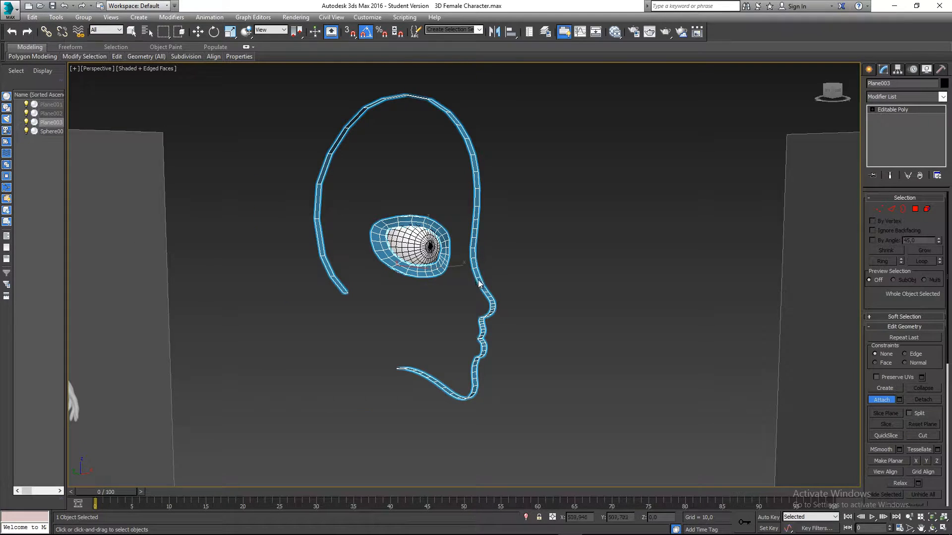
scroll(471, 270, up, 5)
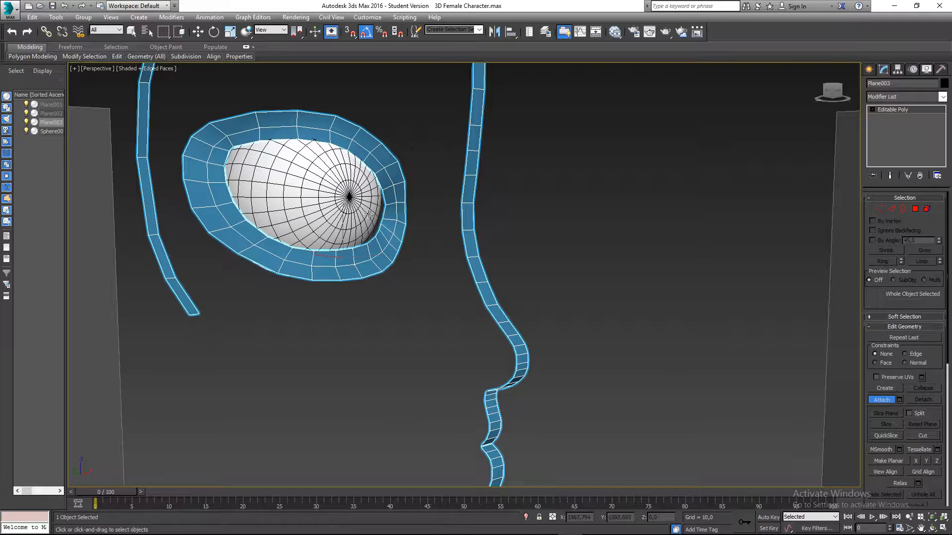
alt+middle_drag(480, 179, 472, 263)
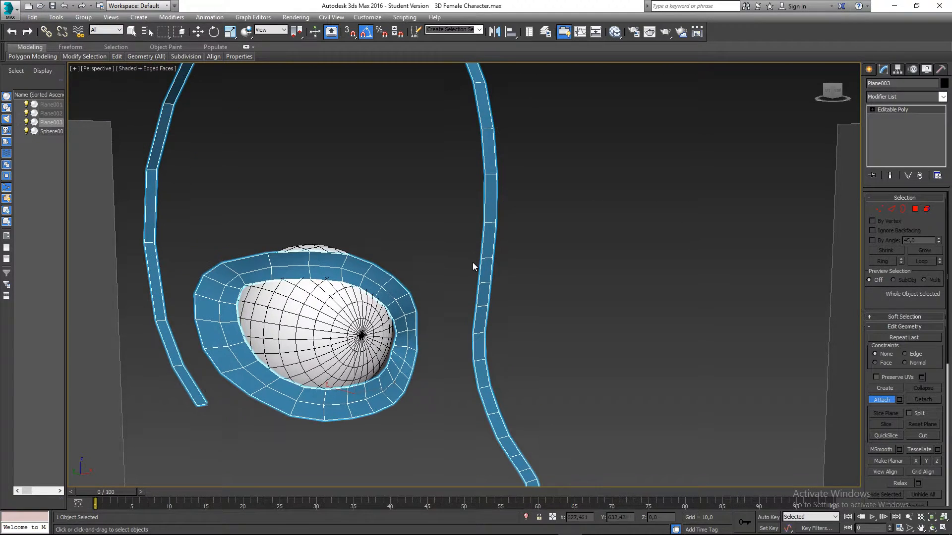
key(w)
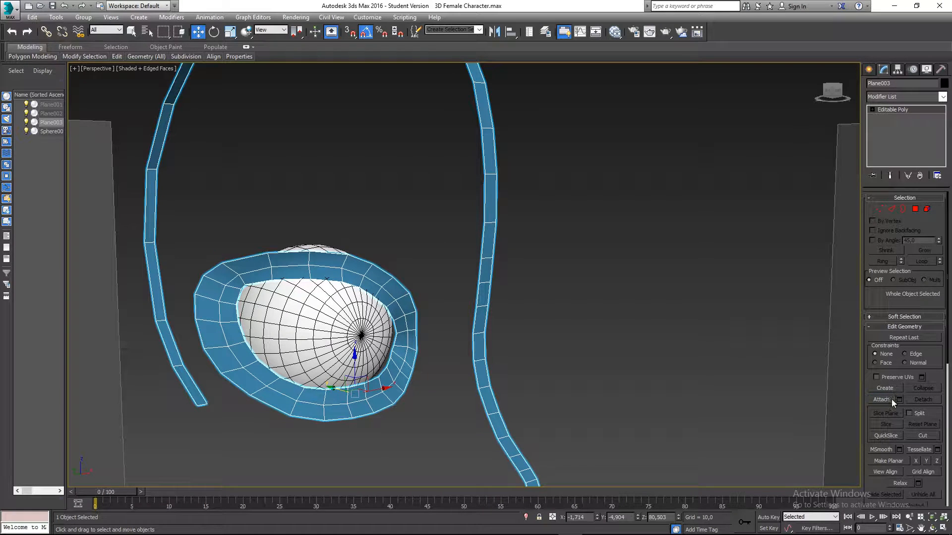
Step: Examine the combined eye ring and profile strip in perspective, focusing on the gap between the eye's inner corner and the strip
click(593, 311)
click(490, 295)
scroll(490, 292, down, 6)
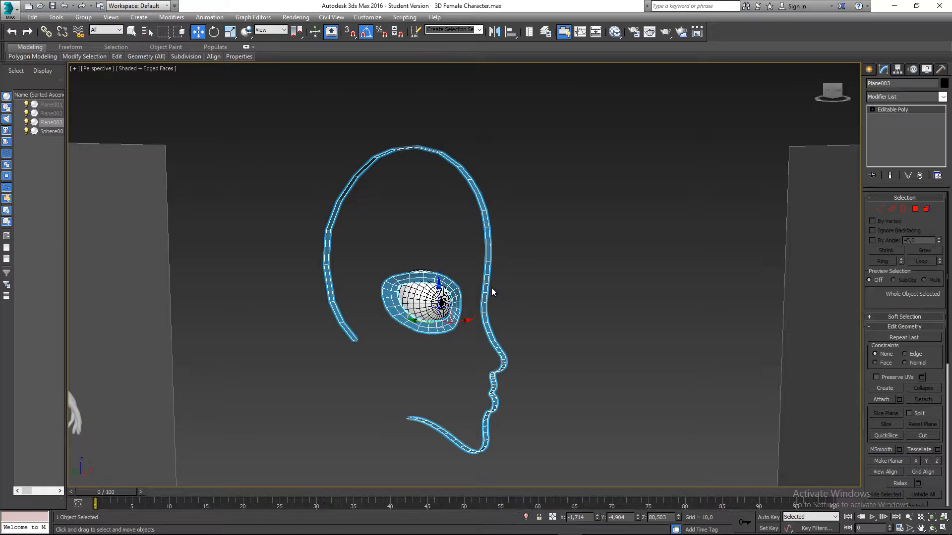
alt+middle_drag(473, 321, 488, 293)
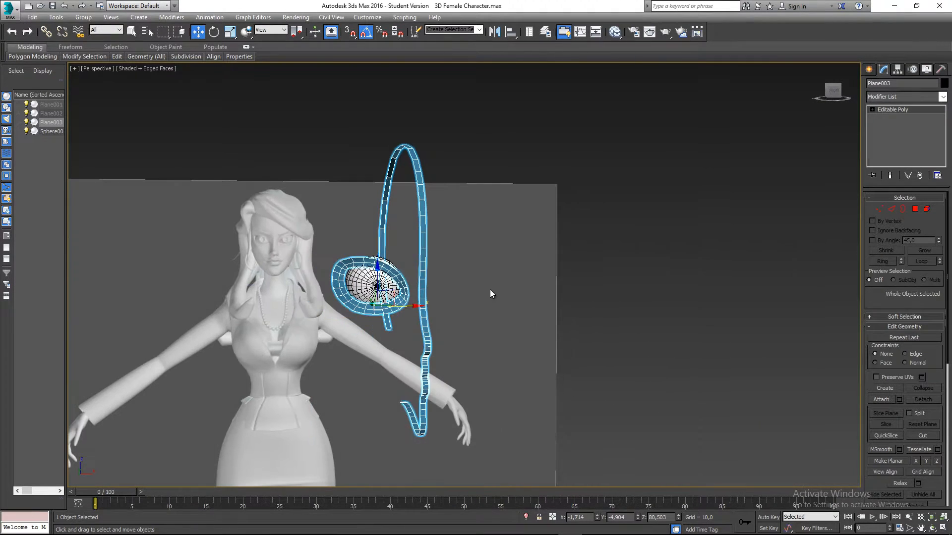
click(488, 292)
click(423, 292)
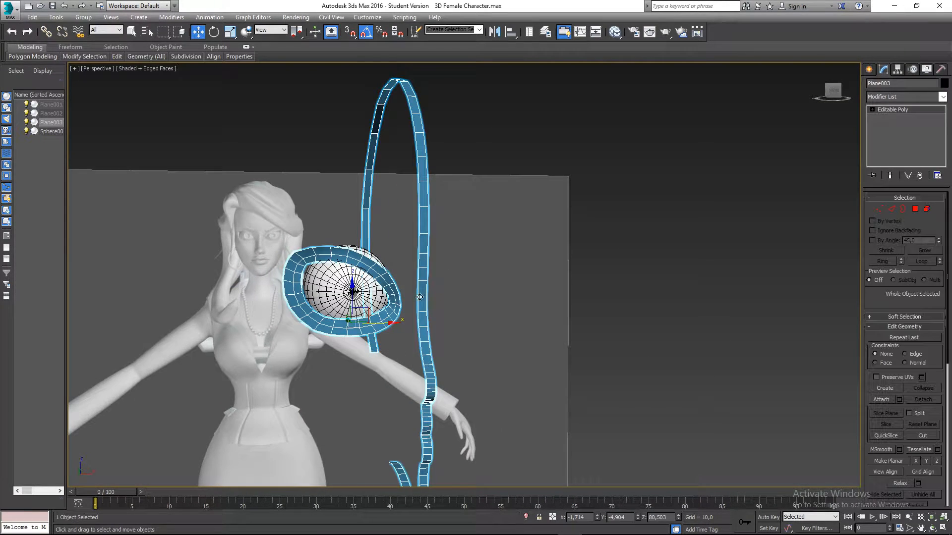
scroll(465, 297, up, 5)
scroll(467, 290, up, 2)
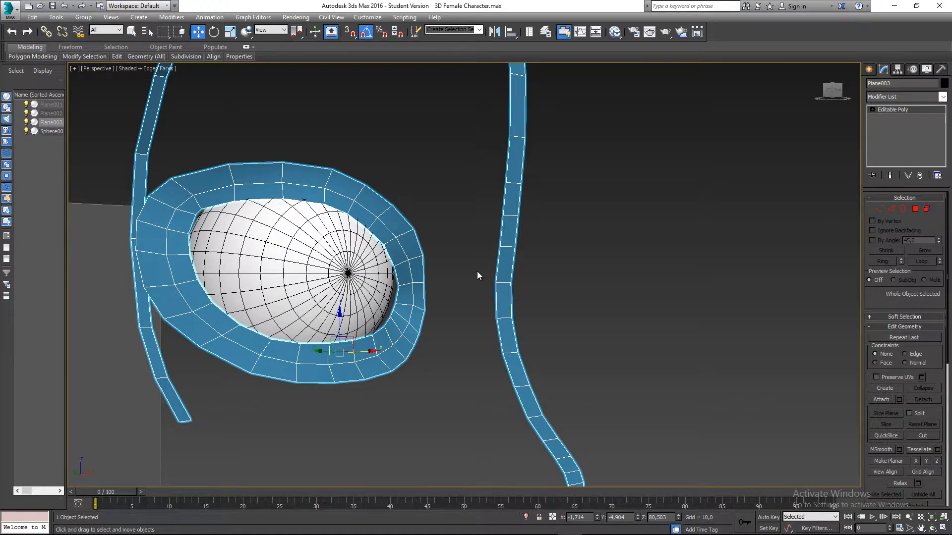
scroll(478, 269, up, 2)
alt+middle_drag(490, 273, 420, 259)
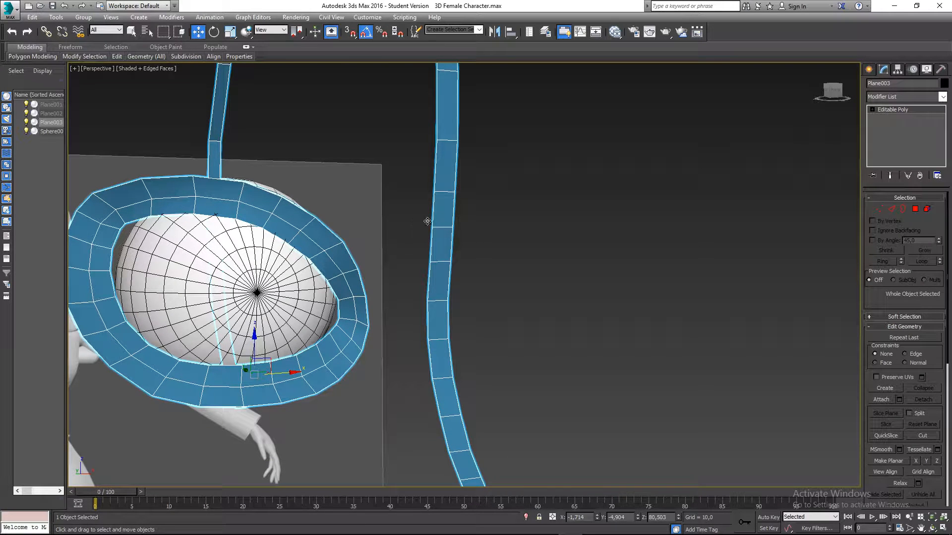
alt+middle_drag(381, 229, 377, 273)
Step: In edge mode, select an outer edge of the eye ring near its inner corner and compare it with the strip in front view
key(2)
click(349, 270)
key(f)
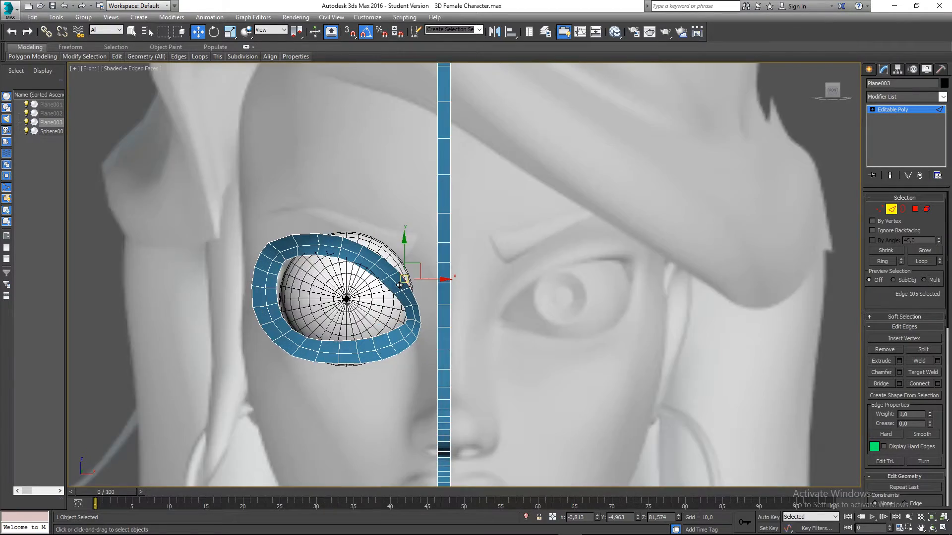
scroll(401, 287, up, 5)
scroll(437, 281, up, 2)
scroll(433, 281, down, 2)
middle_drag(433, 282, 422, 246)
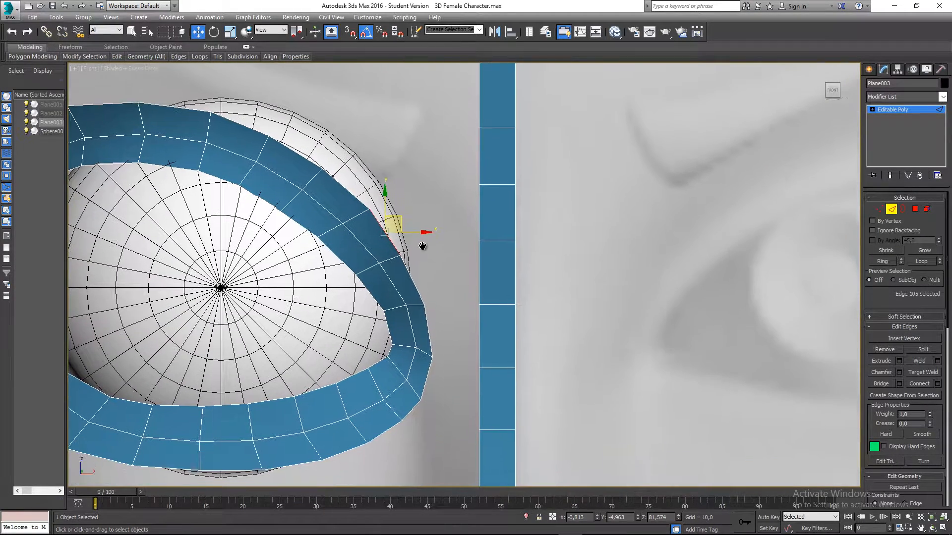
middle_drag(442, 283, 455, 268)
scroll(426, 237, up, 2)
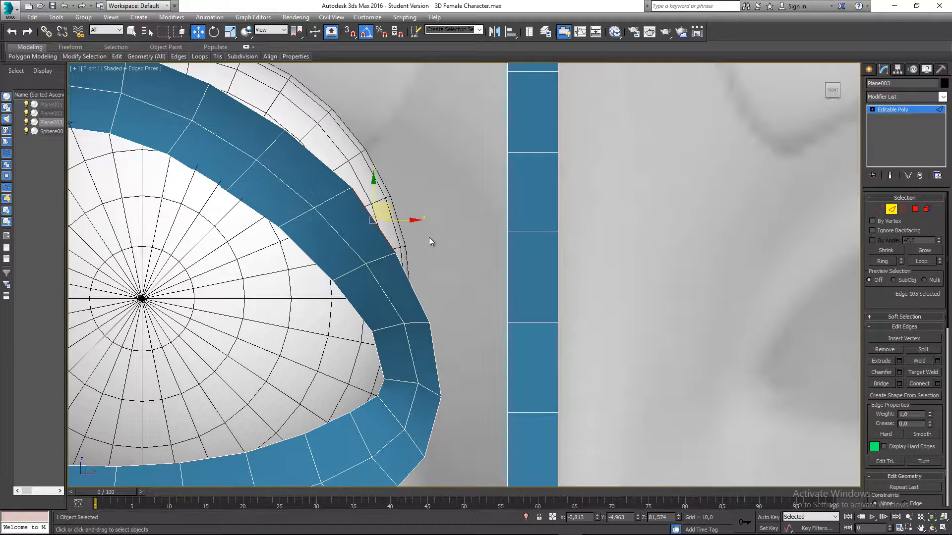
middle_drag(429, 237, 409, 232)
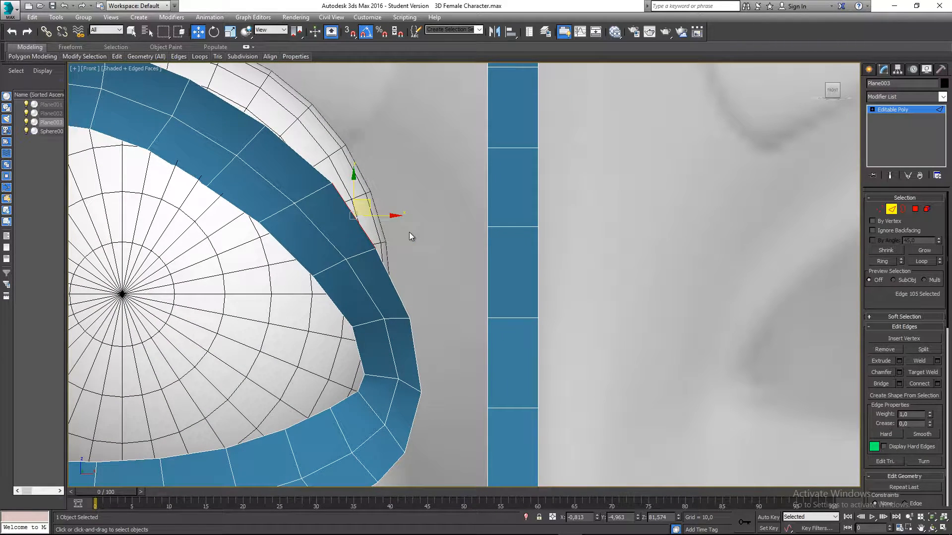
scroll(410, 236, down, 7)
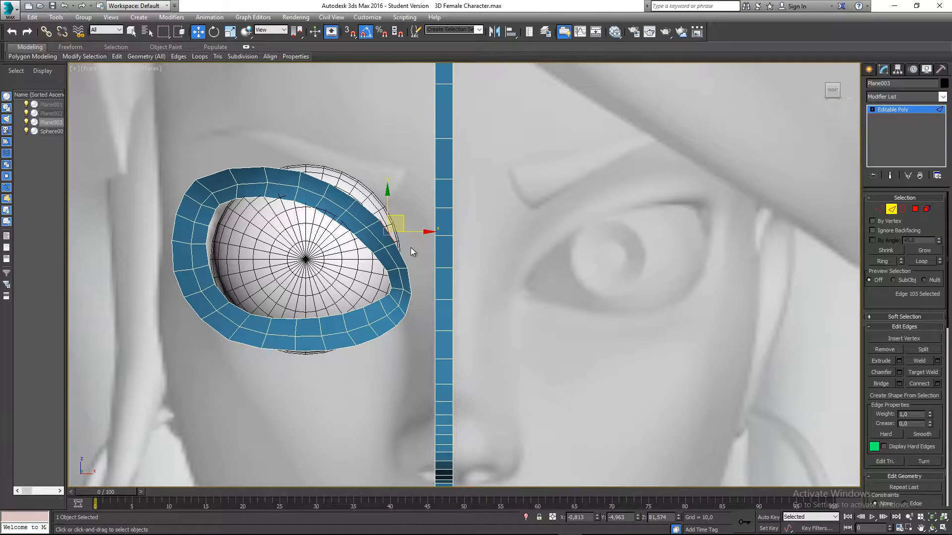
Step: Check the individual outer edges along the ring's inner-corner side against the centre strip, and clear the edge selection
scroll(409, 253, up, 5)
click(401, 230)
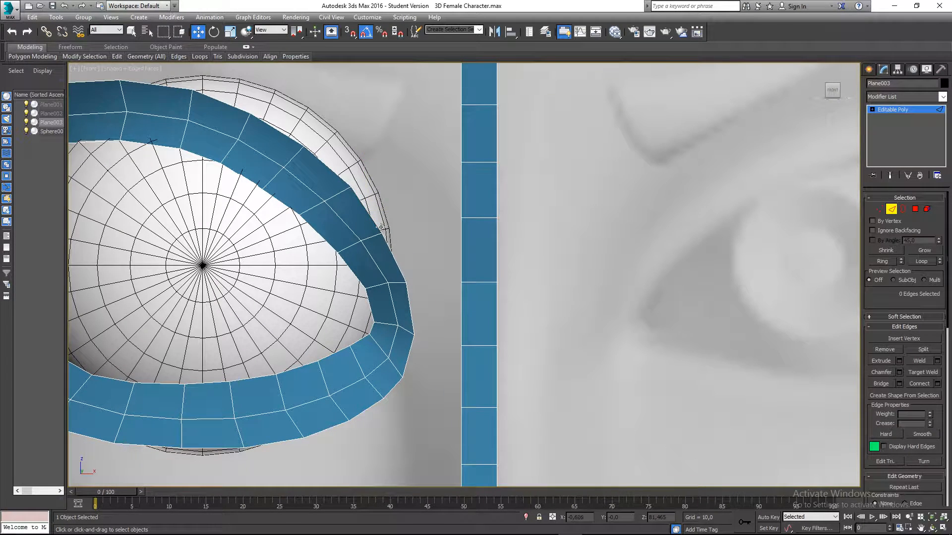
click(372, 218)
middle_drag(353, 195, 356, 210)
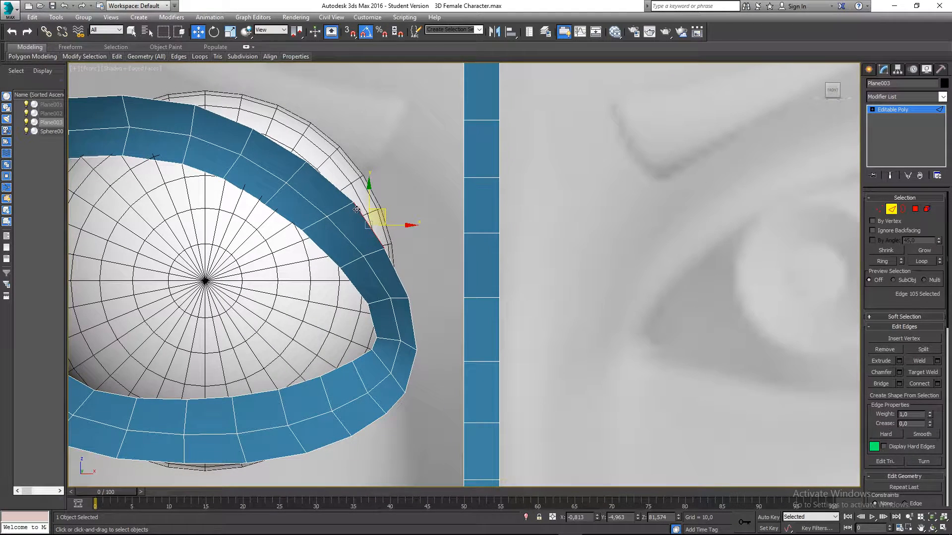
click(388, 260)
click(411, 312)
click(389, 234)
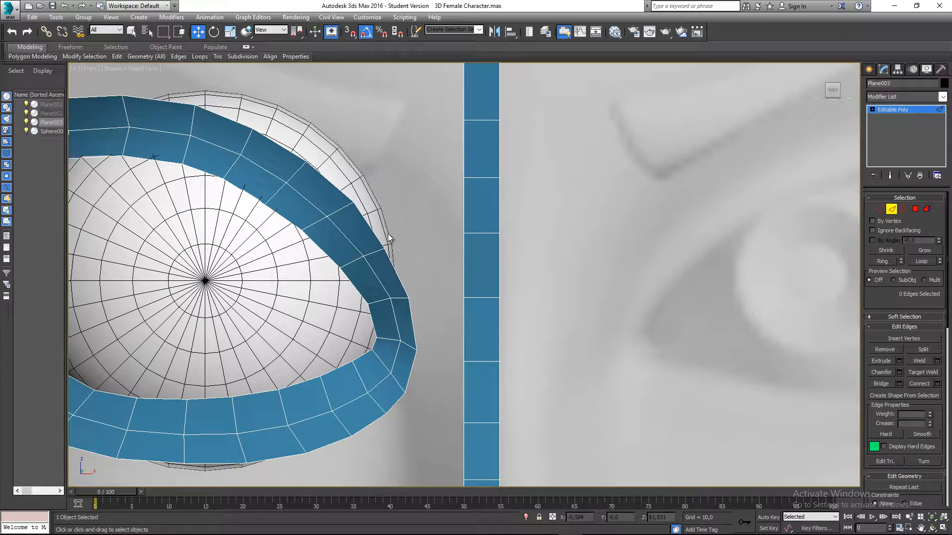
scroll(400, 206, down, 5)
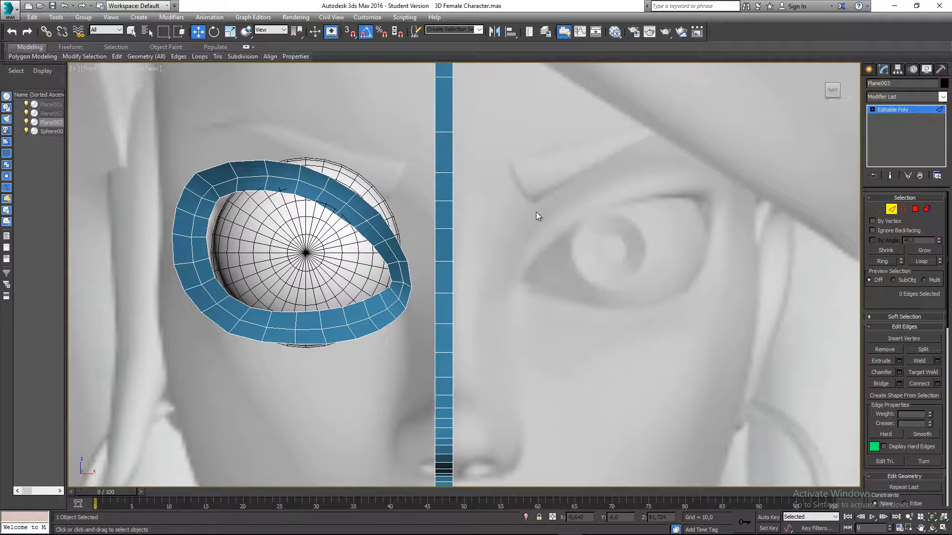
middle_drag(514, 248, 525, 250)
Step: Change the diffuse color of the Main Poly Texture material from blue to a neutral dark grey and close the material editor
key(m)
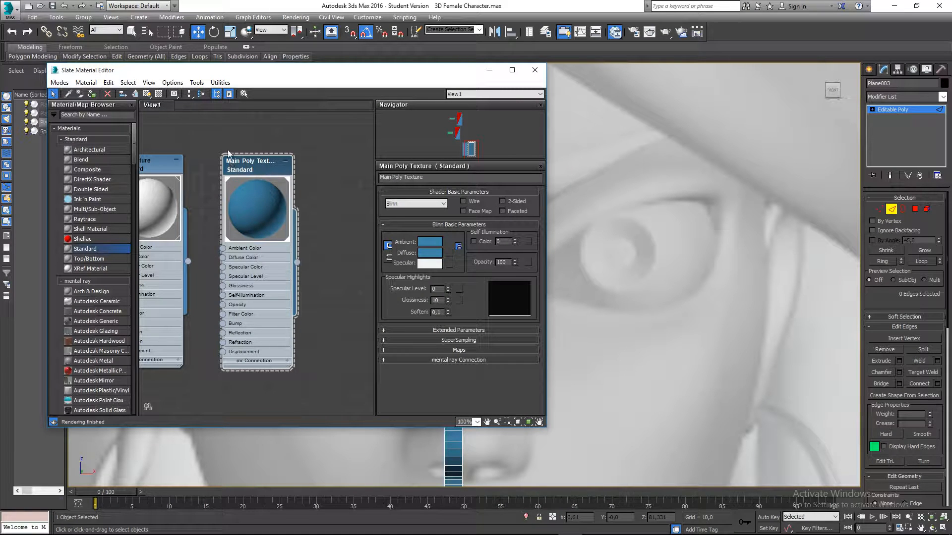
click(431, 254)
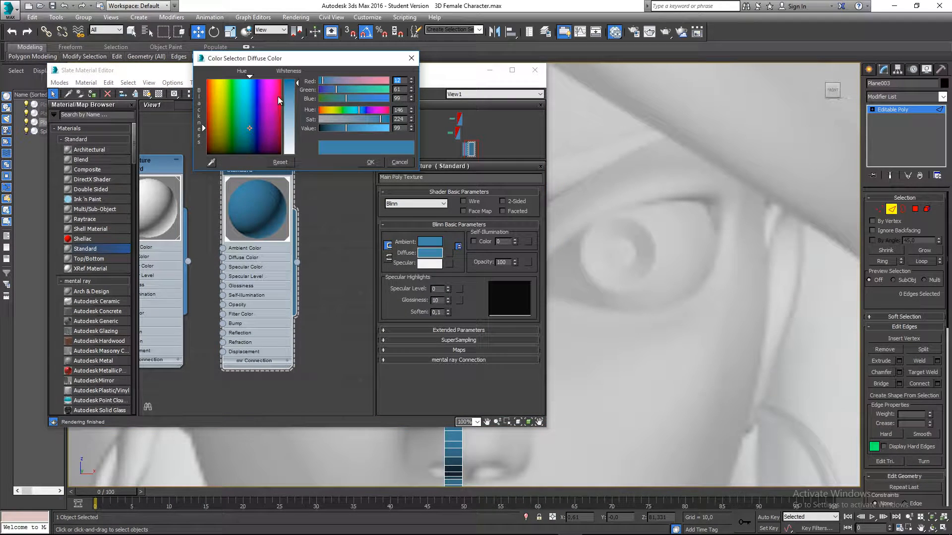
drag(246, 134, 207, 156)
drag(297, 84, 296, 93)
middle_drag(578, 218, 722, 233)
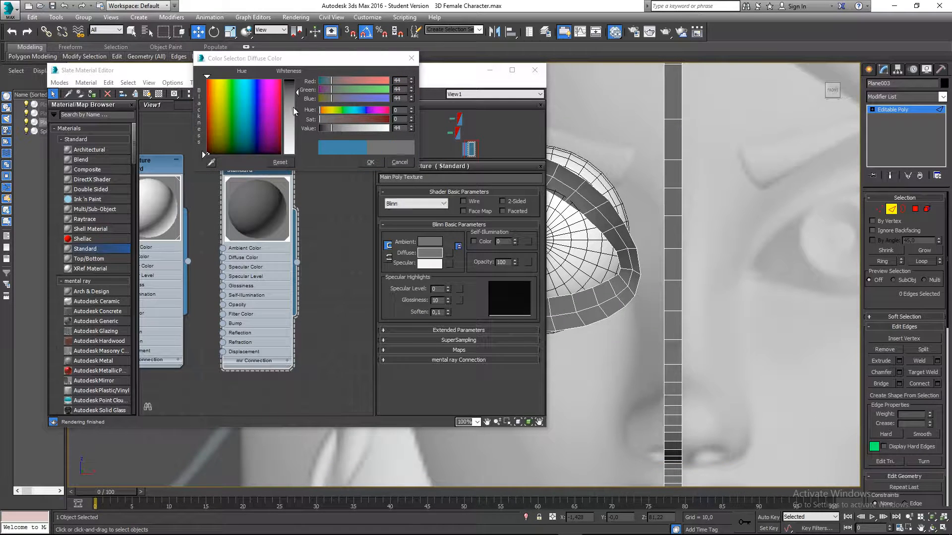
drag(296, 93, 297, 94)
click(371, 162)
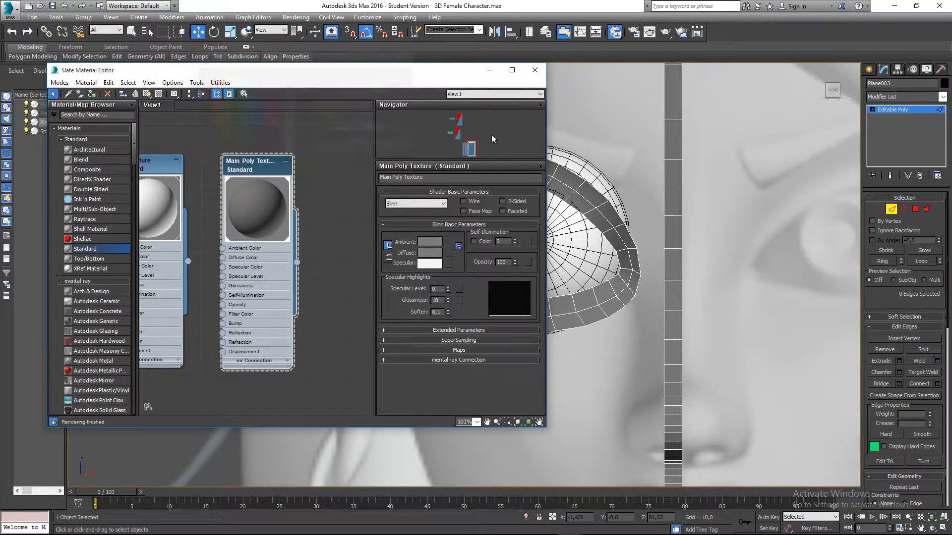
click(534, 70)
Step: Compare an outer edge near the eye ring's inner corner with the facing segment on the centre strip
scroll(637, 238, up, 3)
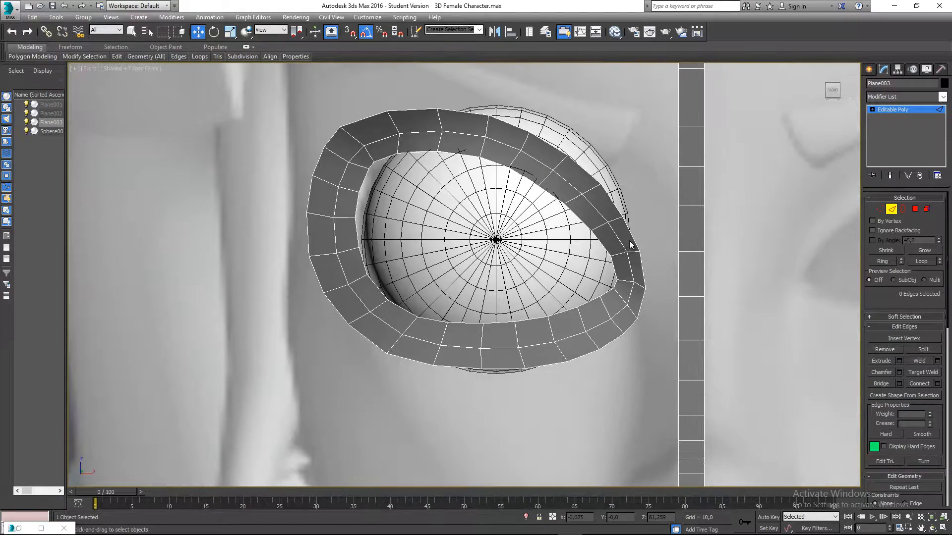
click(632, 239)
scroll(612, 239, up, 5)
scroll(508, 230, up, 2)
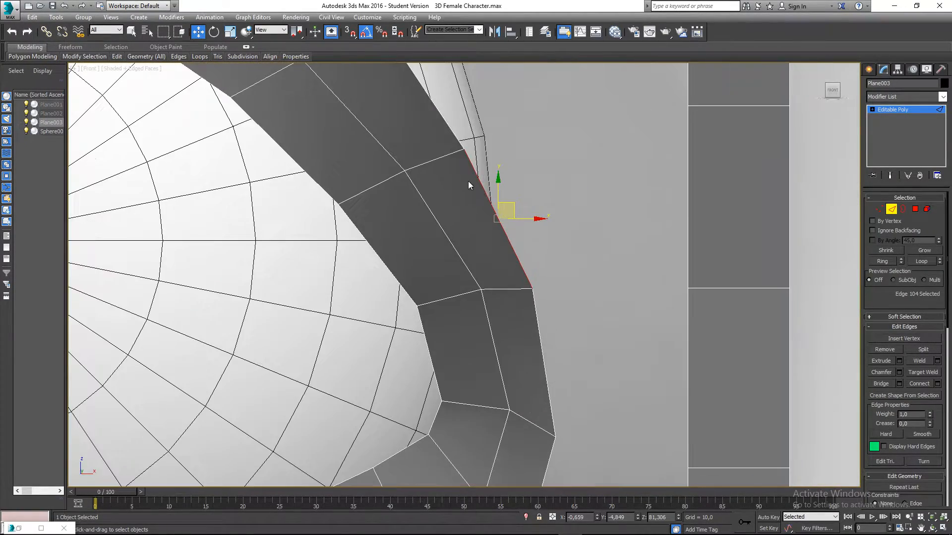
click(689, 200)
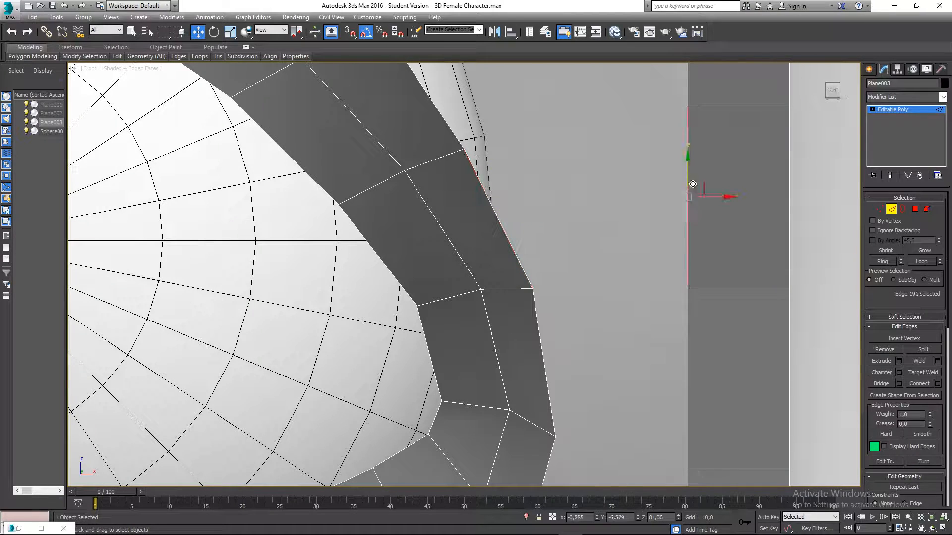
click(708, 106)
click(462, 148)
scroll(469, 149, down, 8)
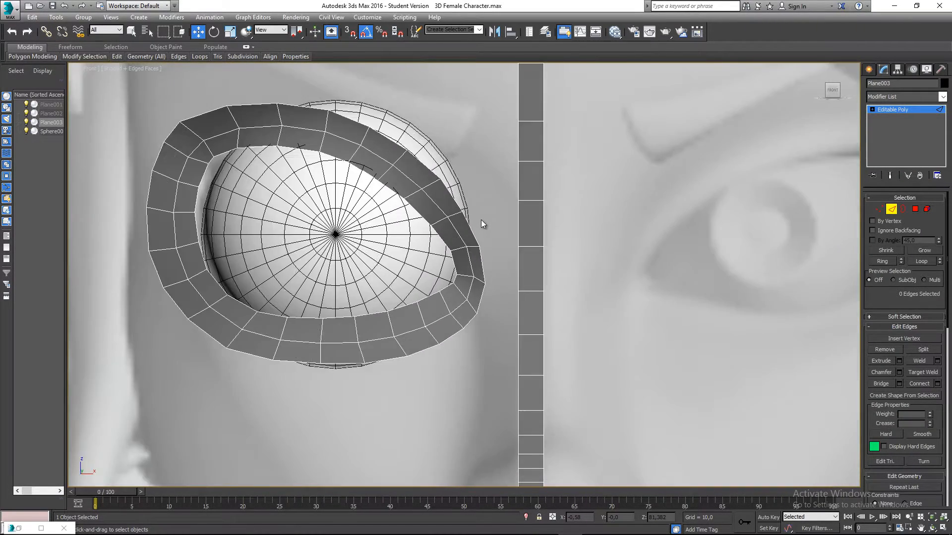
Step: Compare the outer edges on the upper inner side of the eye ring with the facing centre-strip segments, and clear the selection
scroll(481, 219, up, 4)
middle_drag(484, 222, 434, 238)
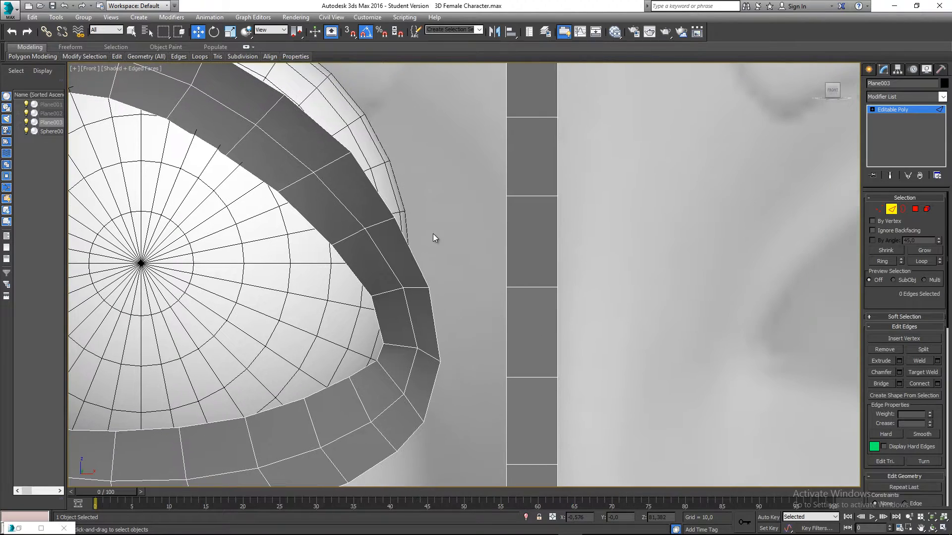
scroll(433, 208, down, 2)
click(390, 204)
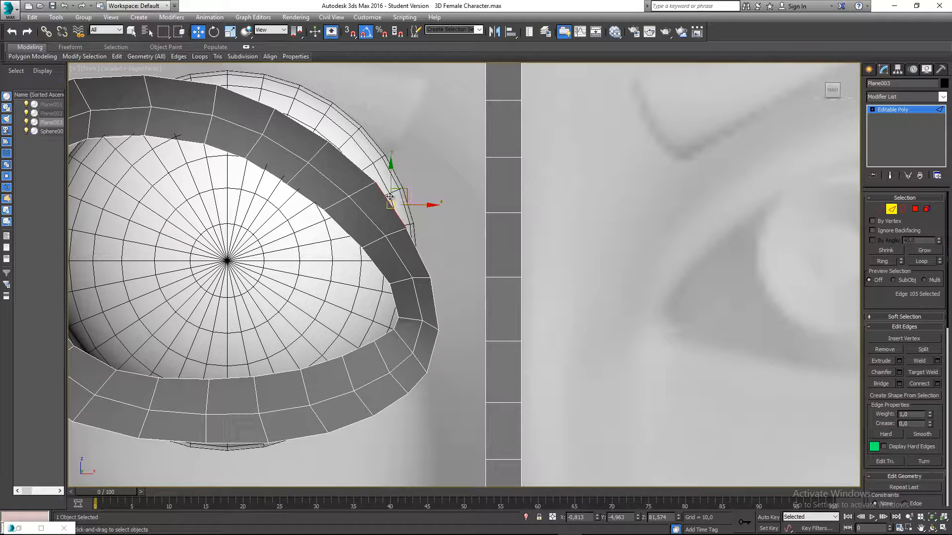
middle_drag(431, 253, 421, 275)
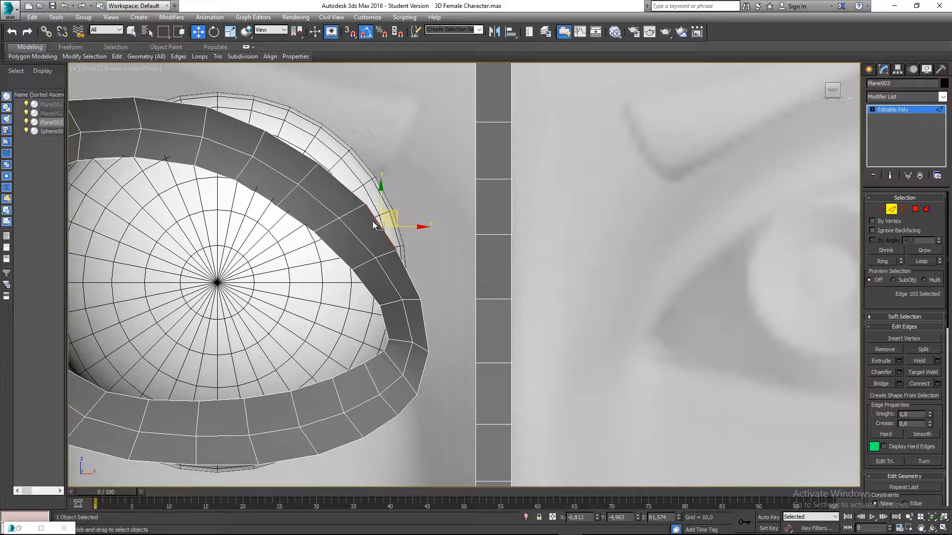
drag(374, 225, 347, 186)
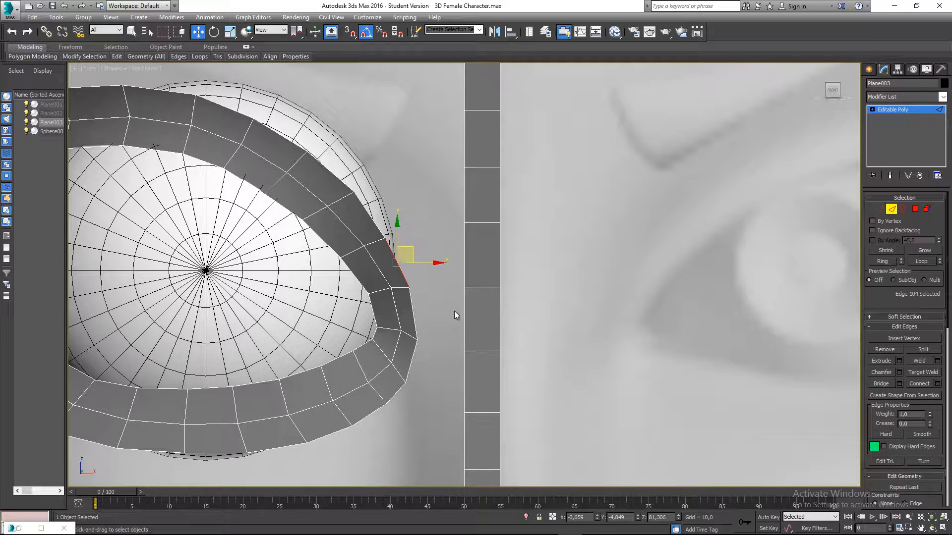
middle_drag(460, 383, 415, 318)
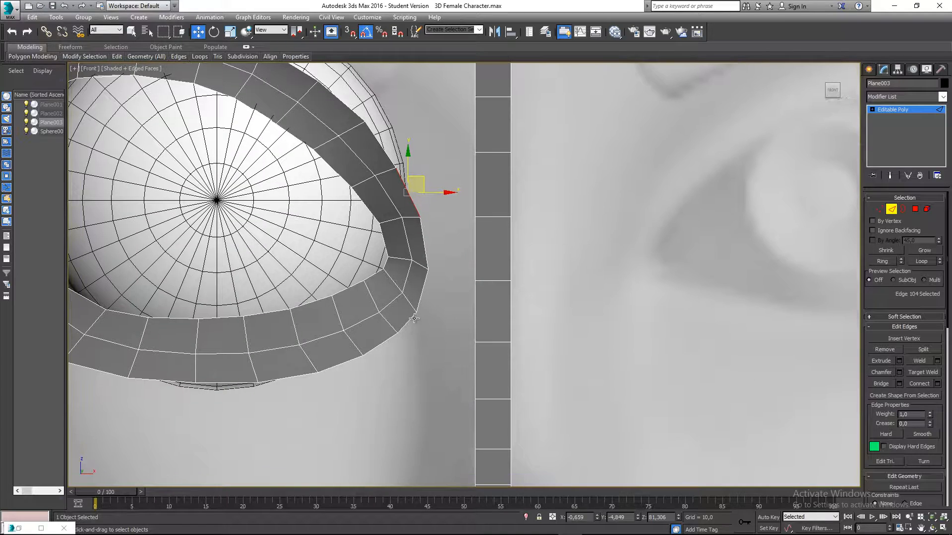
middle_drag(475, 372, 471, 406)
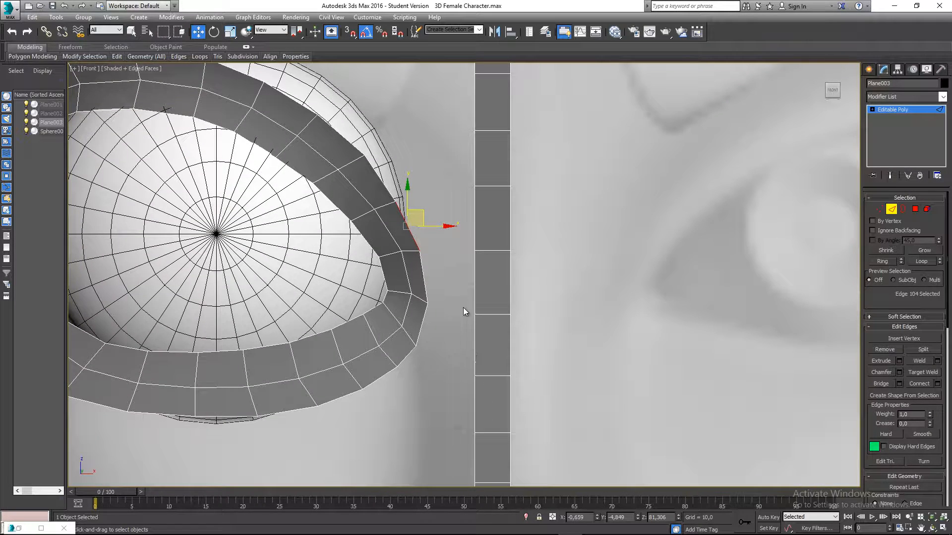
click(447, 269)
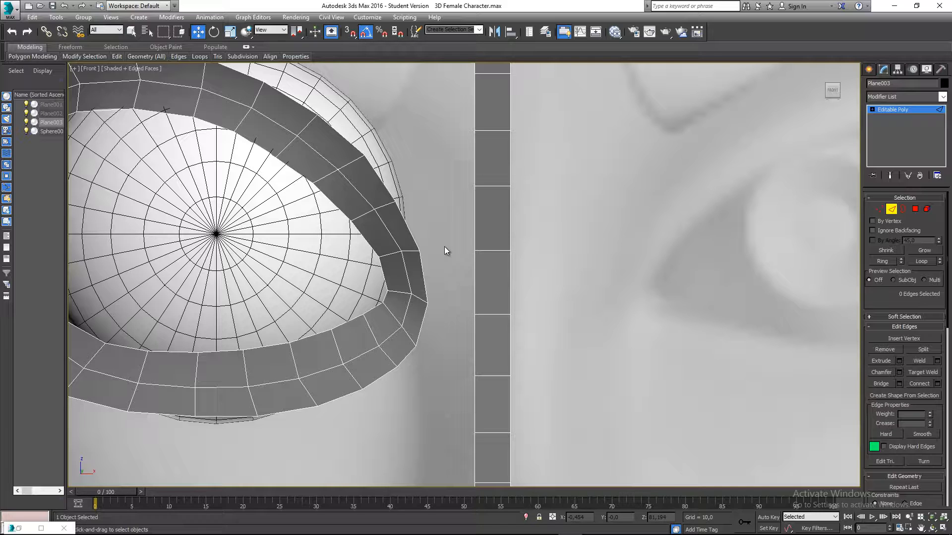
scroll(444, 246, down, 5)
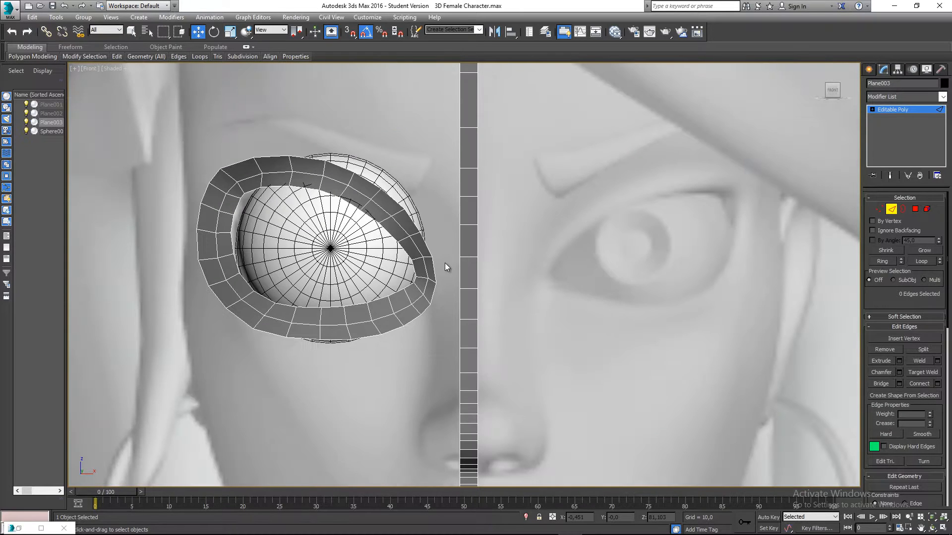
scroll(442, 267, up, 2)
scroll(436, 246, up, 2)
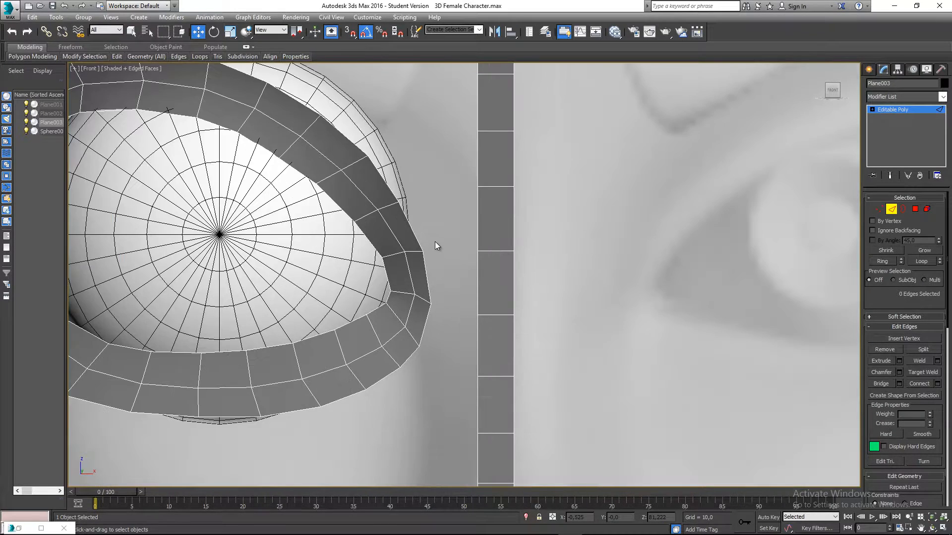
middle_drag(439, 261, 452, 331)
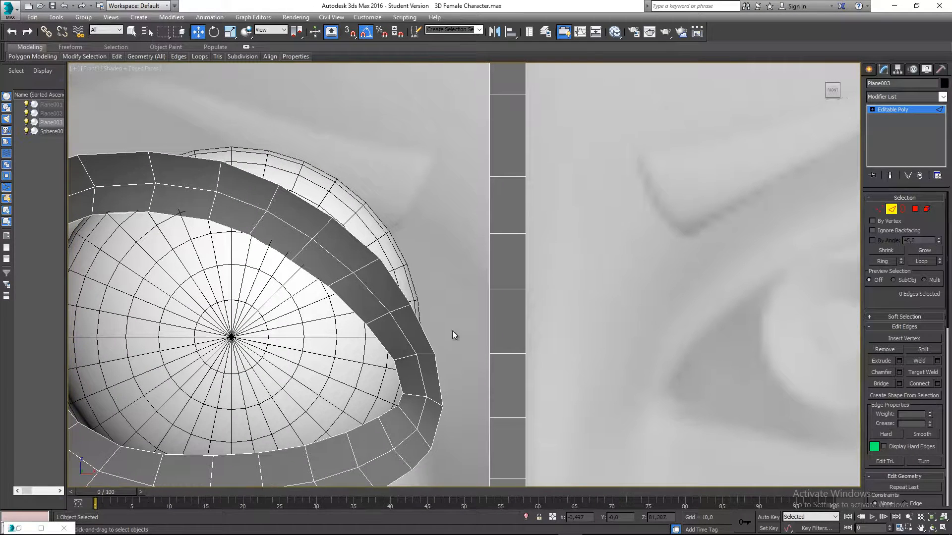
Step: Select an outer edge on the eye ring's upper inner side and the facing strip edge, and open the Bridge settings for them
click(364, 249)
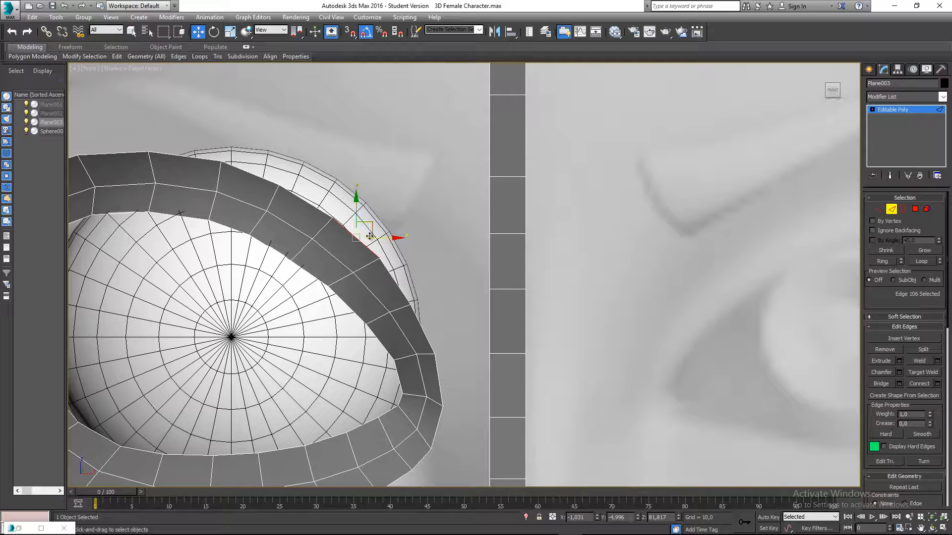
middle_drag(443, 222, 433, 218)
click(451, 224)
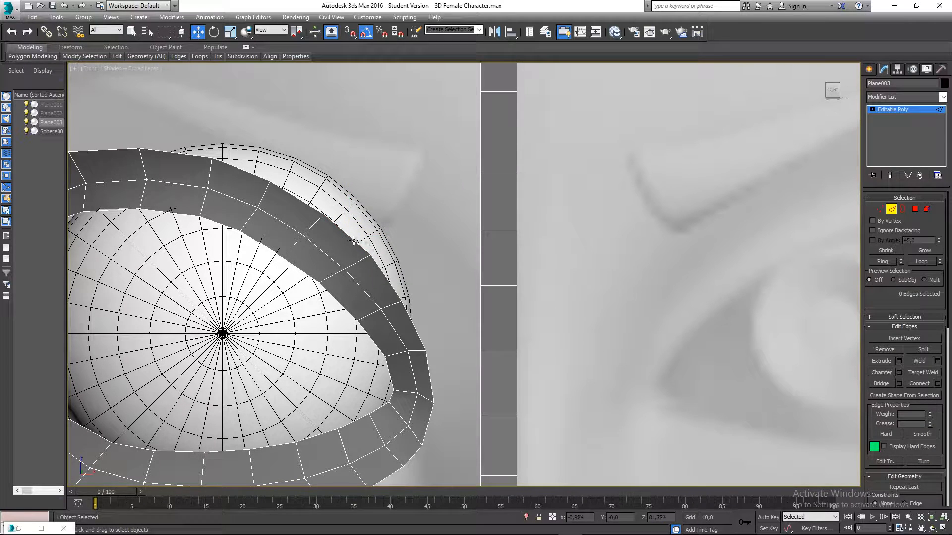
click(352, 240)
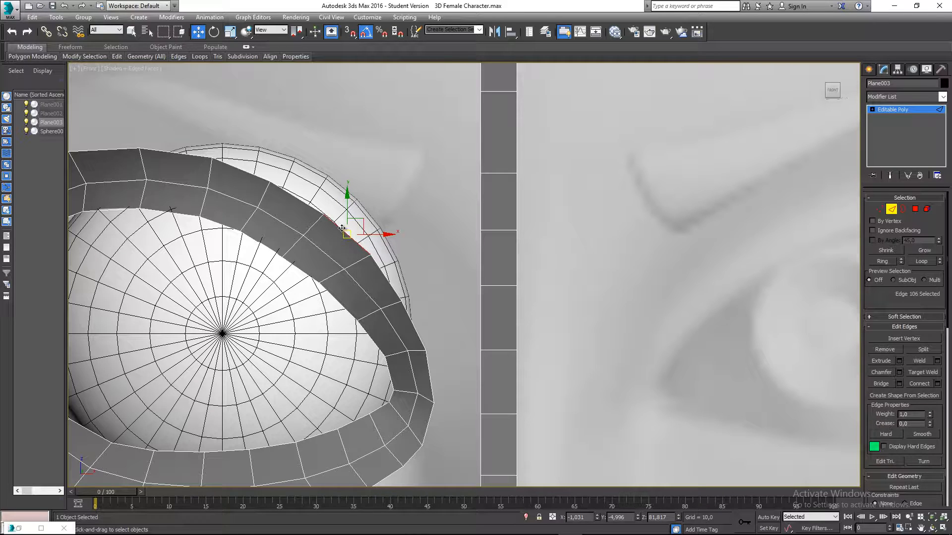
click(480, 203)
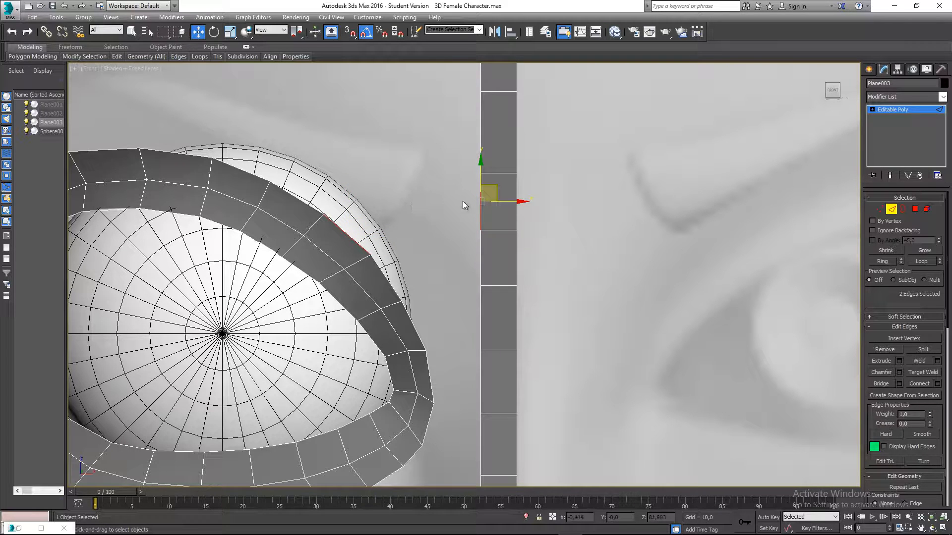
middle_drag(452, 207, 477, 208)
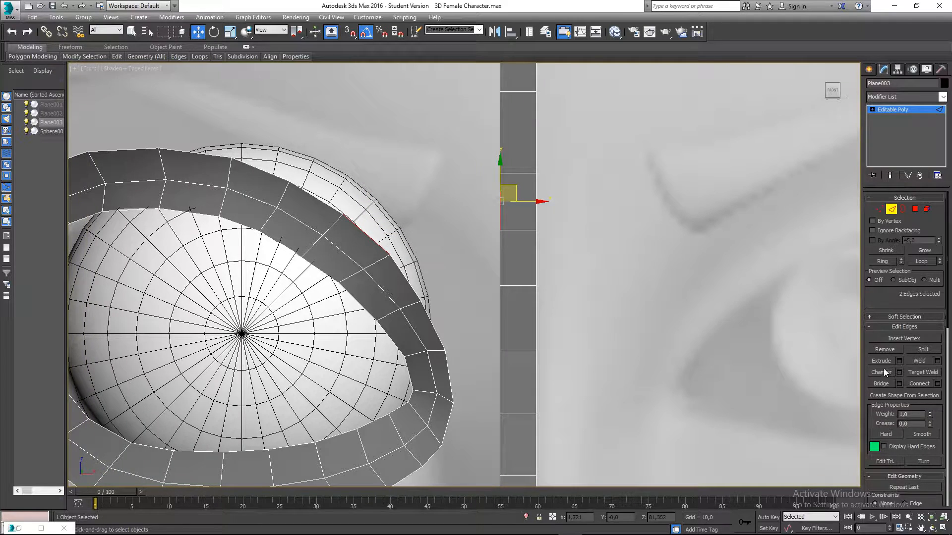
click(899, 384)
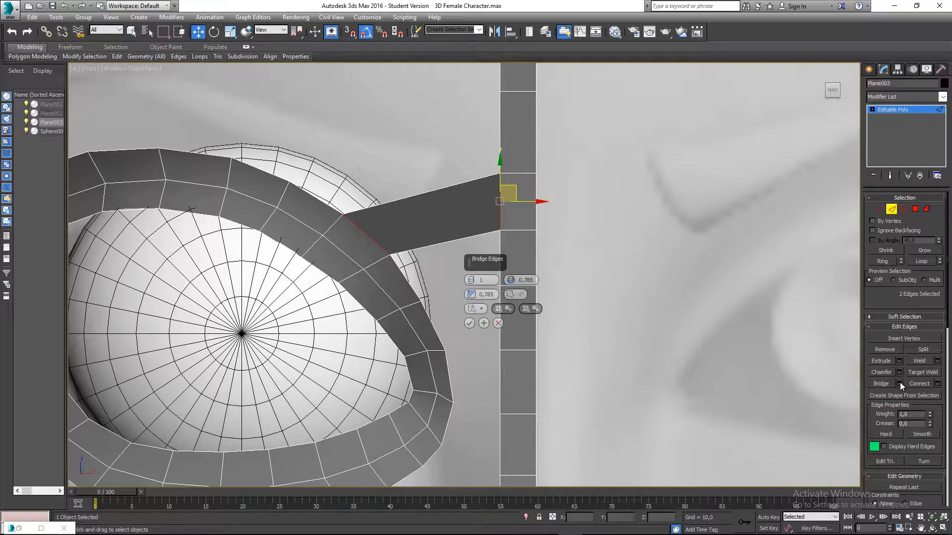
Step: Set the bridge to 3 segments, check its shape in front and perspective views, and apply it
middle_drag(554, 238, 551, 255)
alt+middle_drag(448, 215, 465, 200)
key(f)
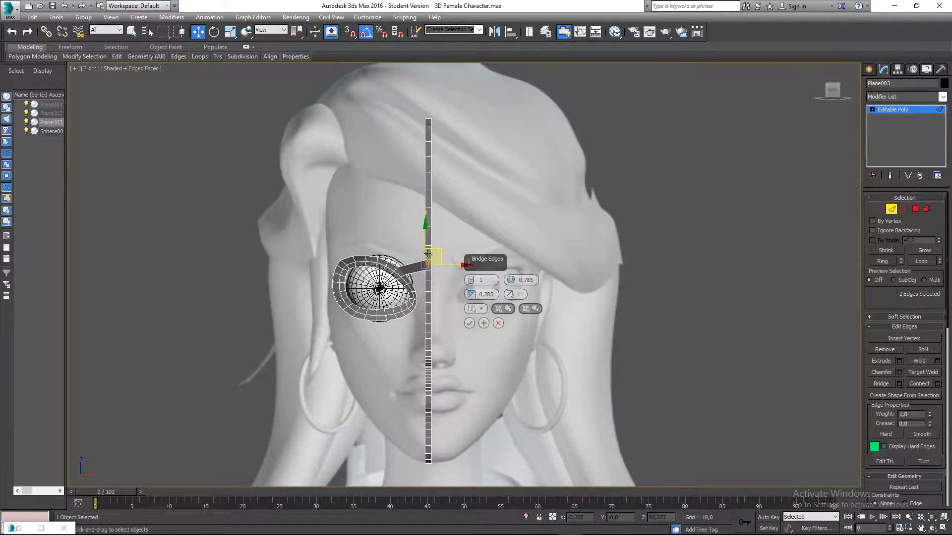
scroll(446, 262, up, 10)
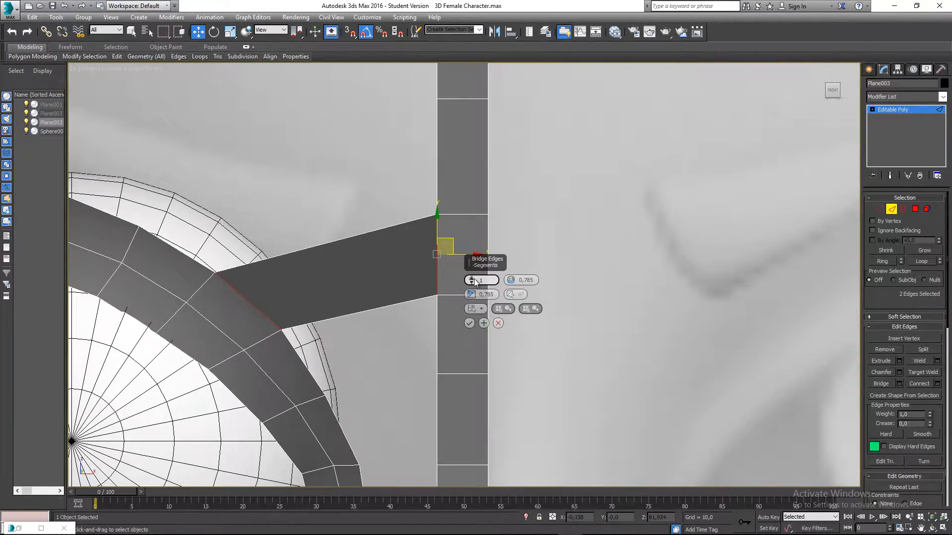
drag(474, 282, 475, 273)
scroll(346, 263, down, 4)
middle_drag(346, 254, 387, 264)
key(p)
scroll(356, 262, down, 4)
scroll(322, 245, up, 5)
middle_drag(323, 245, 397, 277)
scroll(395, 260, down, 5)
scroll(425, 271, up, 5)
middle_drag(501, 267, 444, 285)
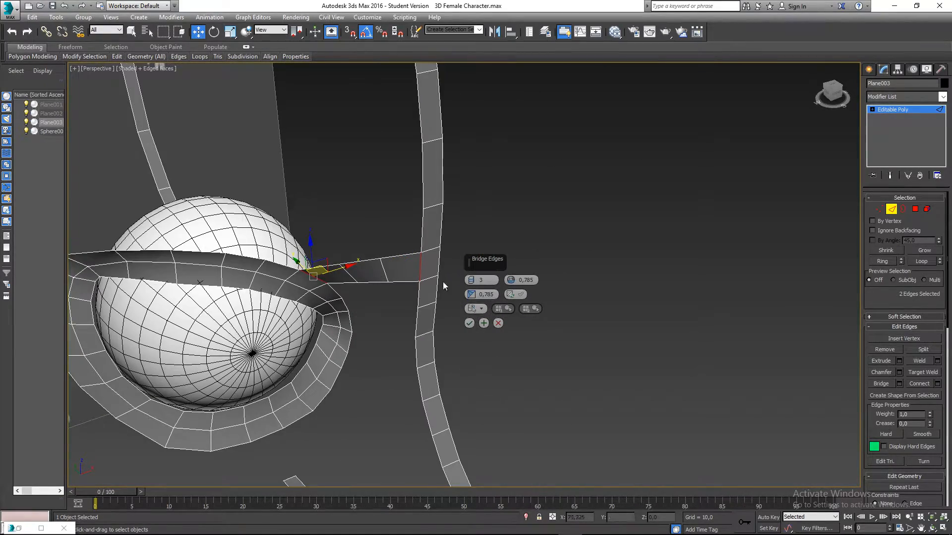
click(469, 323)
Step: Move the bridge's two intermediate cross edges one at a time in perspective to curve the surface between the strip and the eye ring
mouse_move(472, 325)
alt+middle_down()
mouse_move(475, 281)
mouse_move(404, 270)
mouse_move(447, 282)
mouse_move(471, 309)
alt+middle_up()
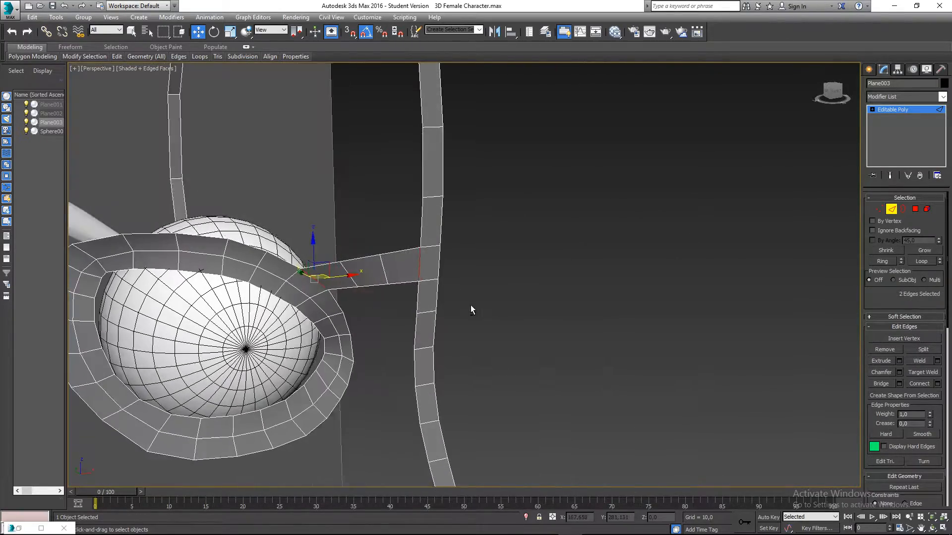
click(392, 275)
alt+middle_drag(392, 276, 373, 260)
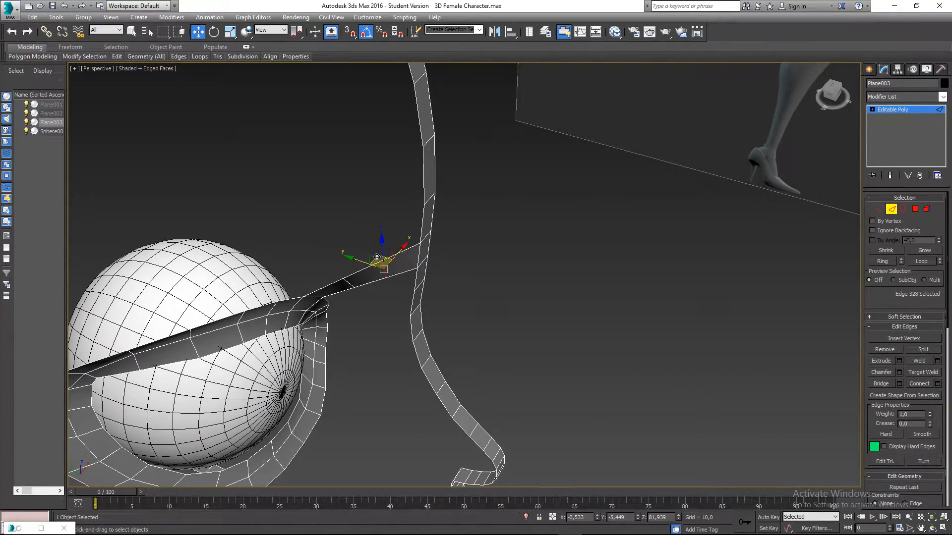
drag(377, 257, 379, 261)
alt+middle_drag(379, 263, 343, 270)
click(353, 281)
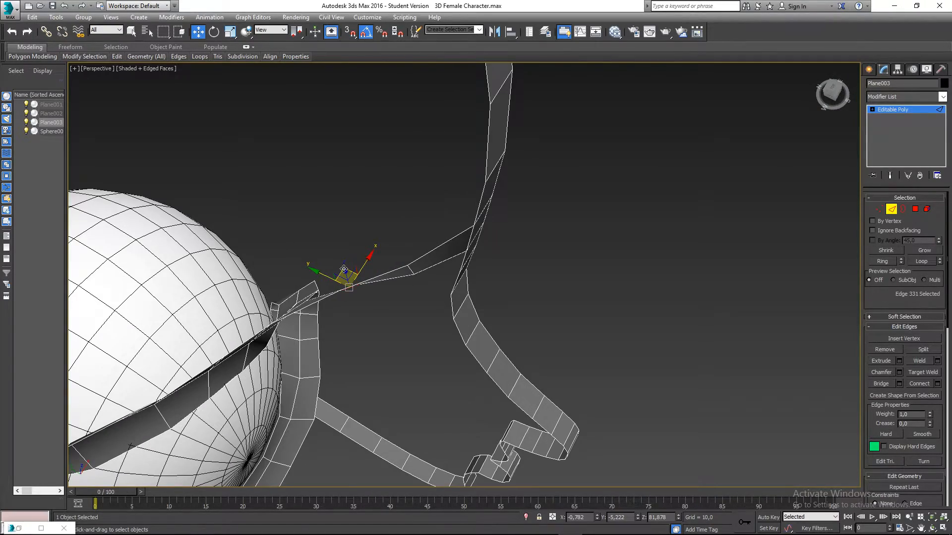
drag(344, 269, 349, 276)
alt+middle_drag(349, 276, 397, 240)
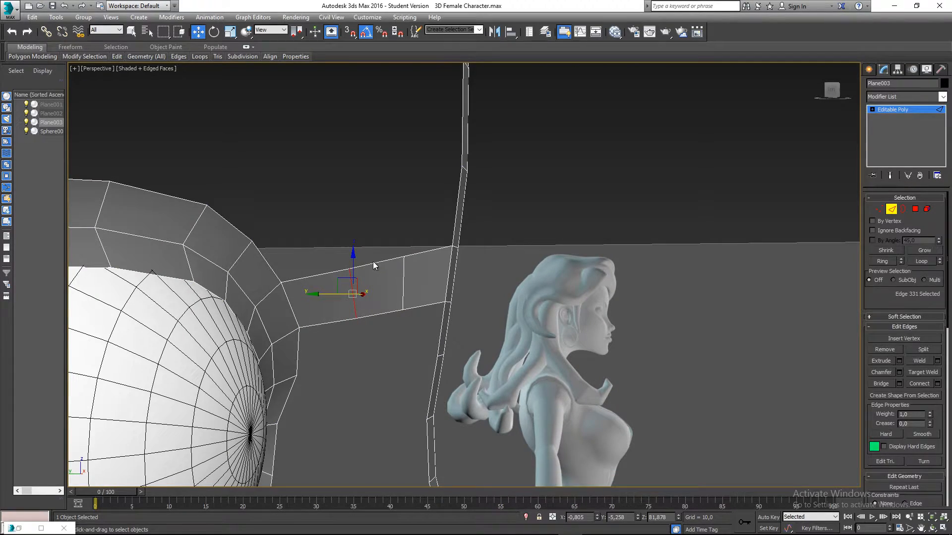
Step: In vertex mode, raise the bridge's two intermediate upper vertices in front view, shifting them slightly toward the eye
key(1)
click(353, 270)
alt+middle_drag(365, 285, 324, 302)
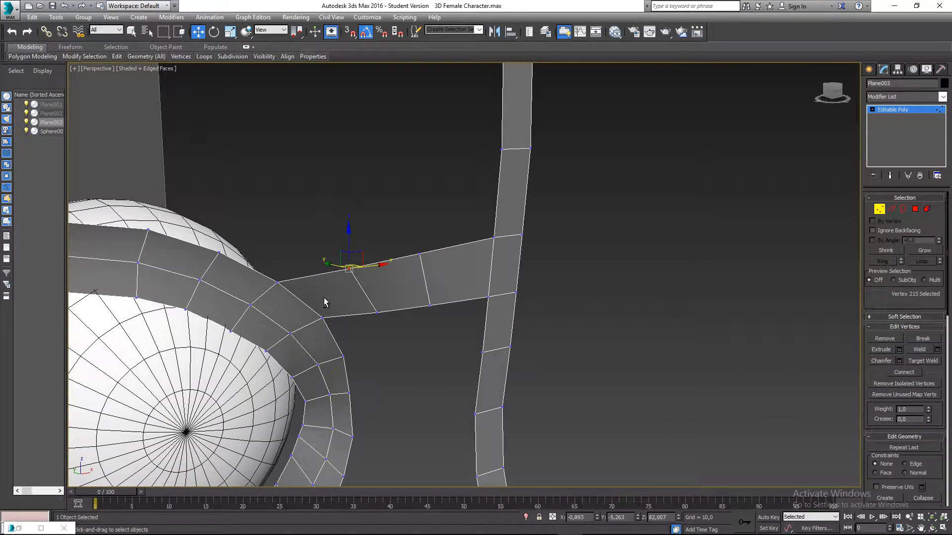
key(f)
scroll(321, 164, up, 6)
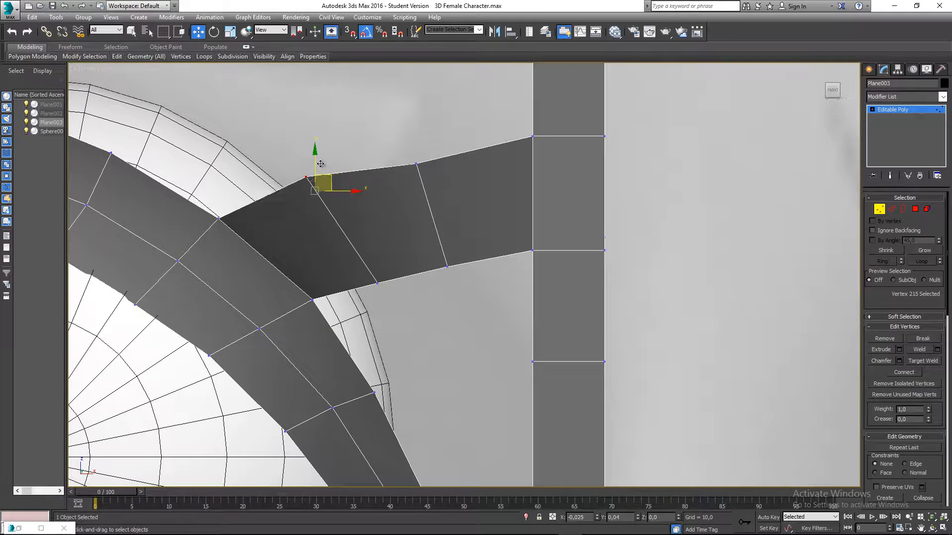
drag(320, 164, 305, 150)
click(417, 164)
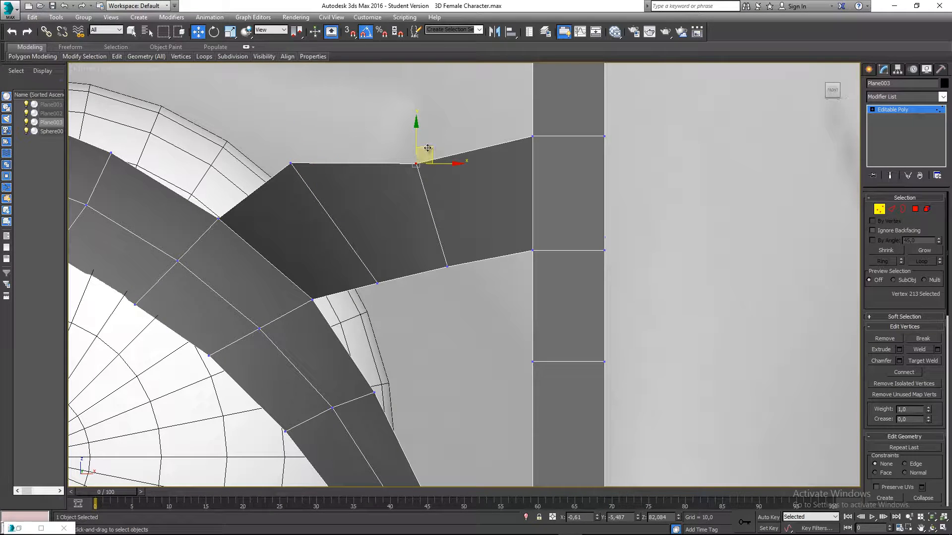
drag(428, 148, 423, 131)
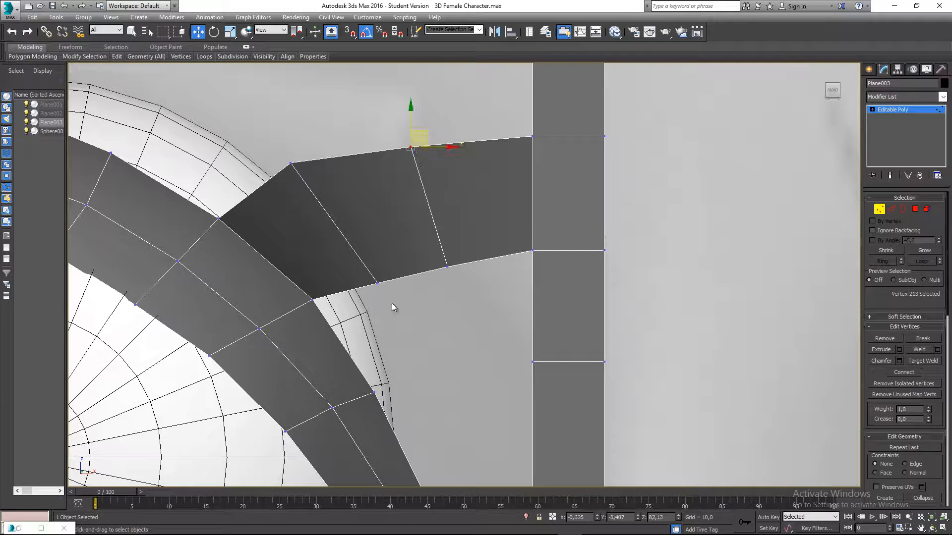
Step: Raise the bridge's two intermediate lower vertices, nudge the upper vertex nearest the eye ring, and clear the vertex selection
click(379, 251)
click(378, 283)
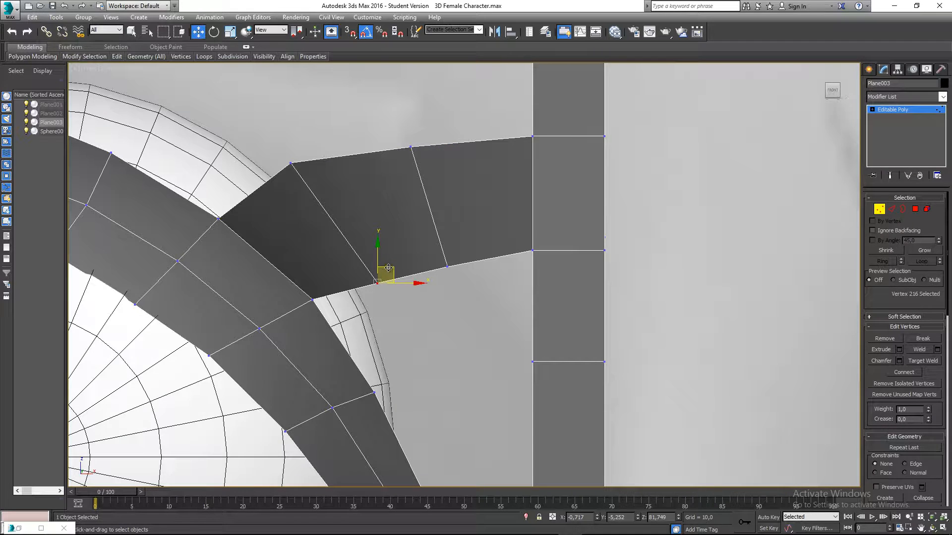
drag(389, 267, 378, 252)
drag(454, 259, 458, 238)
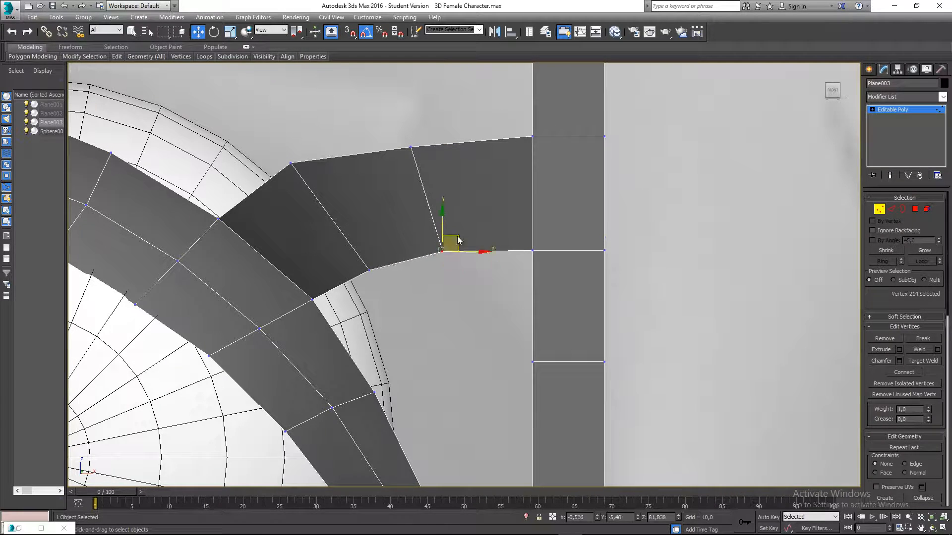
middle_drag(419, 268, 435, 294)
drag(300, 182, 338, 212)
drag(325, 175, 321, 170)
middle_drag(398, 187, 385, 200)
click(498, 244)
Step: In edge mode, bridge the outer edge just above the eye ring's inner corner to the facing centre-strip edge with 3 segments
scroll(499, 244, down, 3)
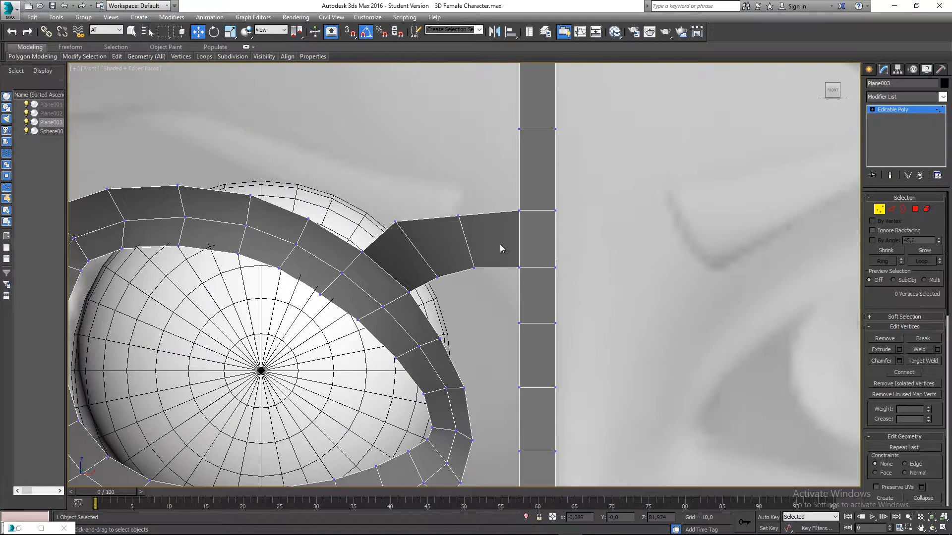
middle_drag(492, 242, 446, 203)
scroll(448, 204, down, 1)
scroll(450, 210, up, 4)
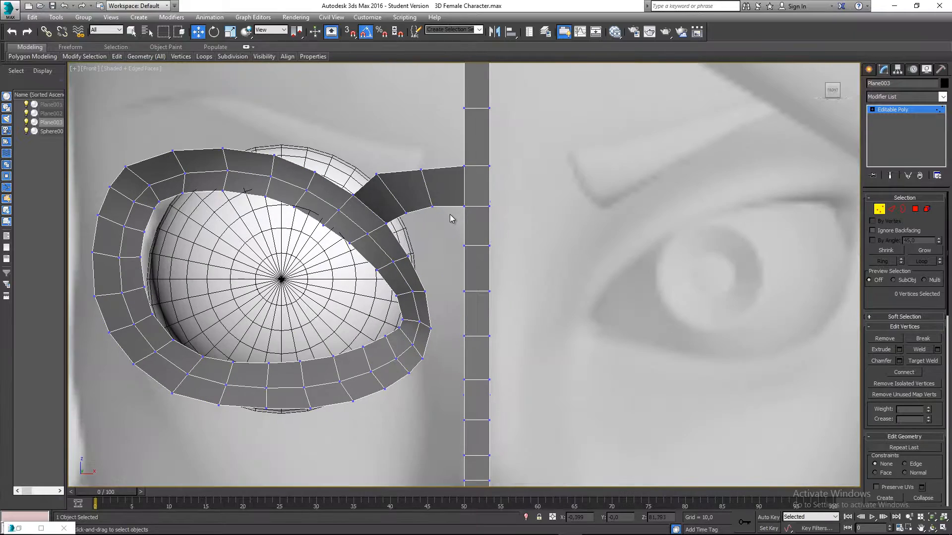
middle_drag(415, 242, 388, 201)
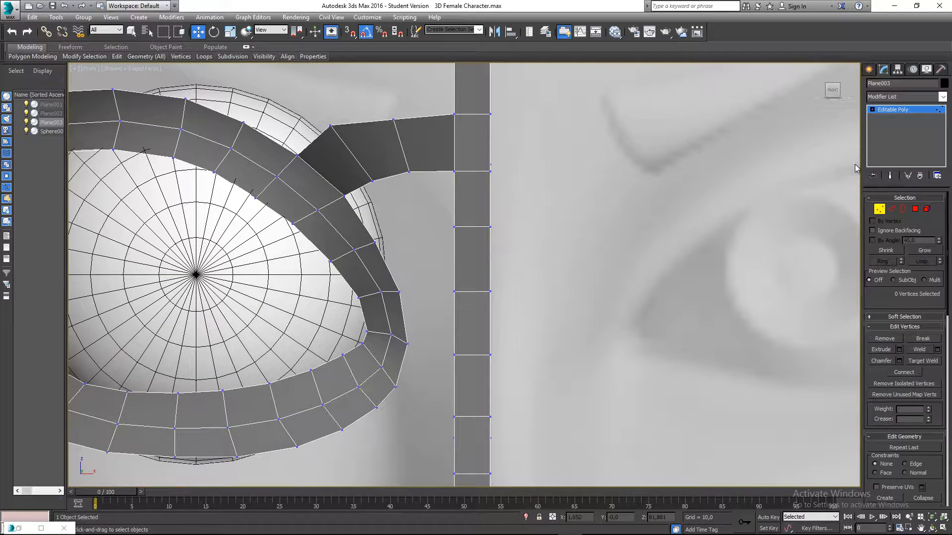
click(892, 209)
scroll(540, 255, up, 2)
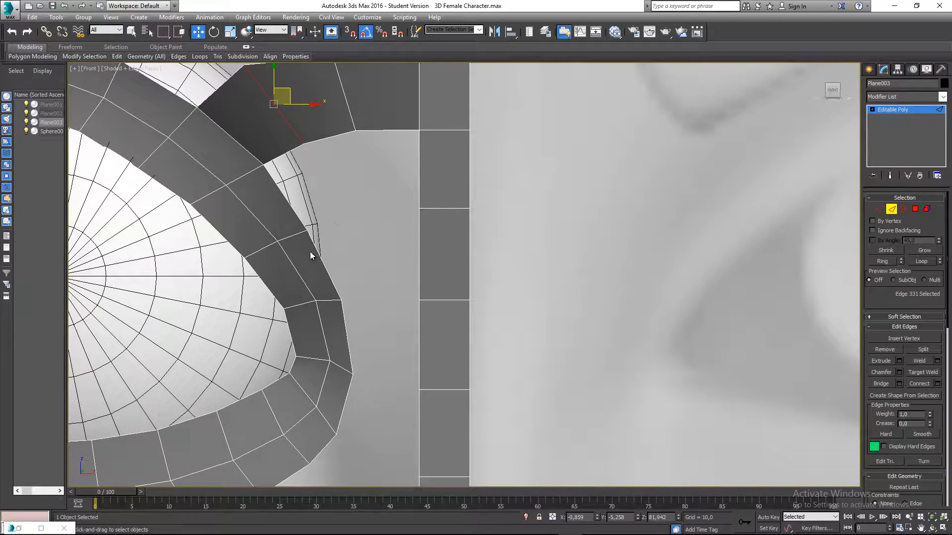
middle_drag(467, 324, 534, 265)
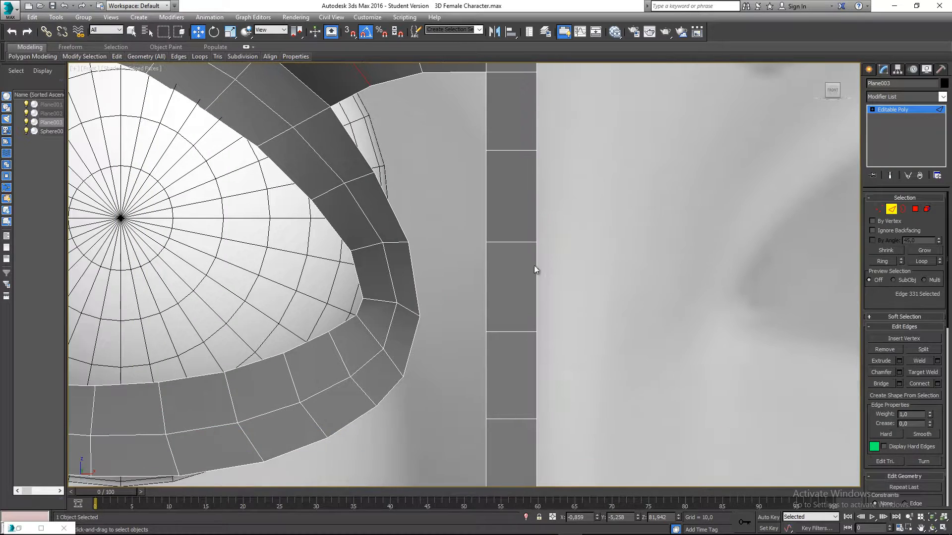
click(415, 280)
ctrl+click(486, 290)
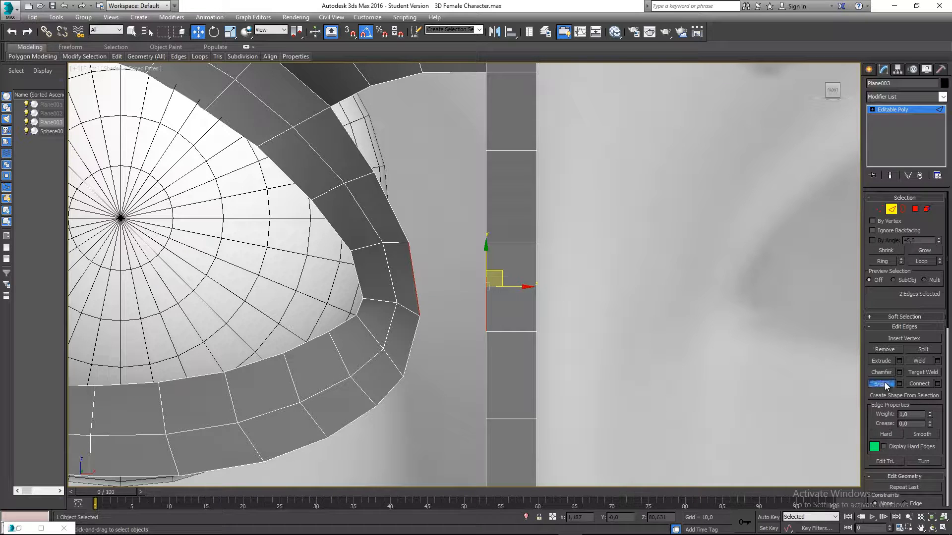
click(882, 384)
middle_drag(451, 263, 456, 375)
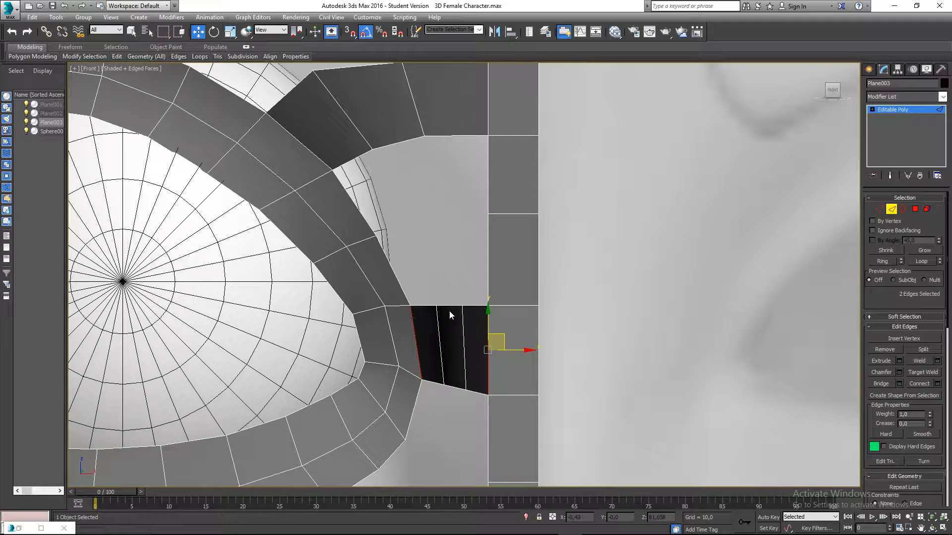
middle_drag(450, 334, 435, 347)
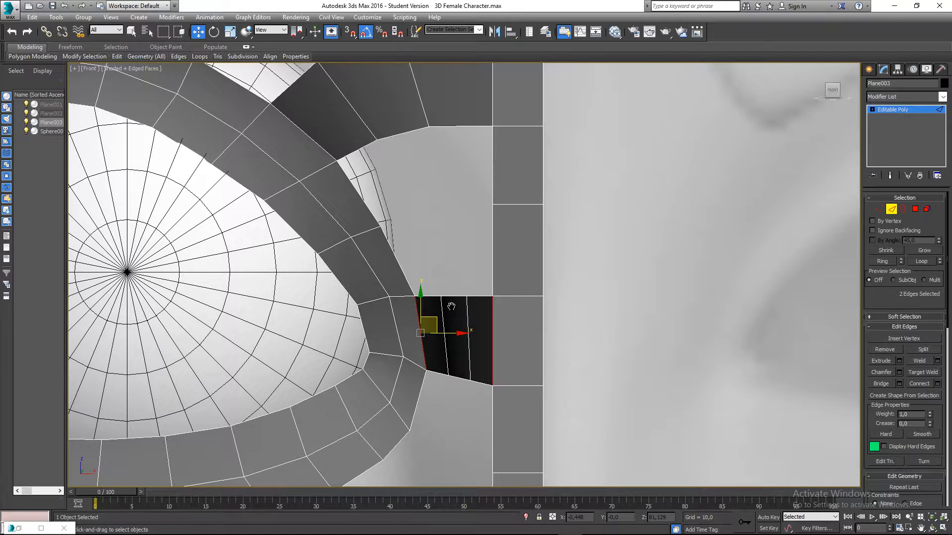
Step: Bridge the eye ring's outer edge just below the existing nose-side patch to the facing edge of the vertical profile strip
middle_drag(451, 306, 452, 327)
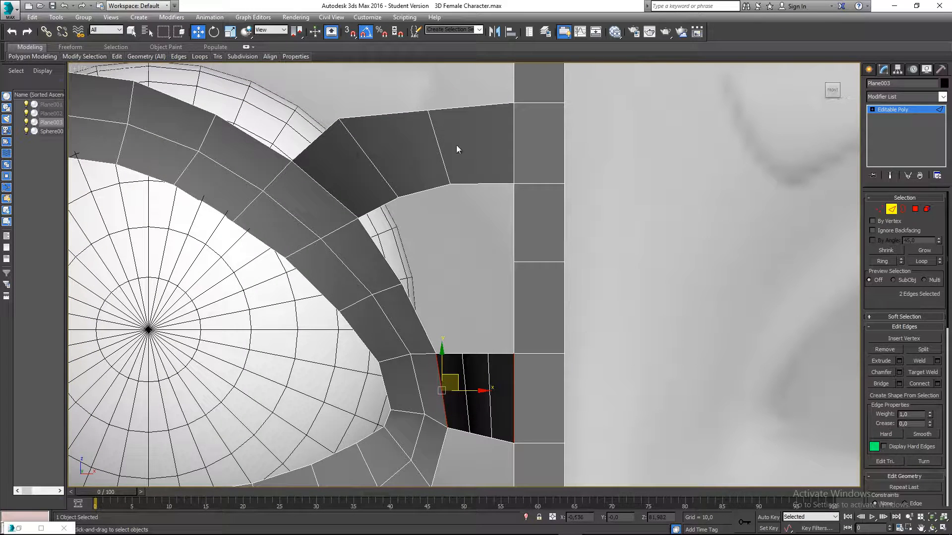
middle_drag(512, 313, 507, 272)
click(509, 334)
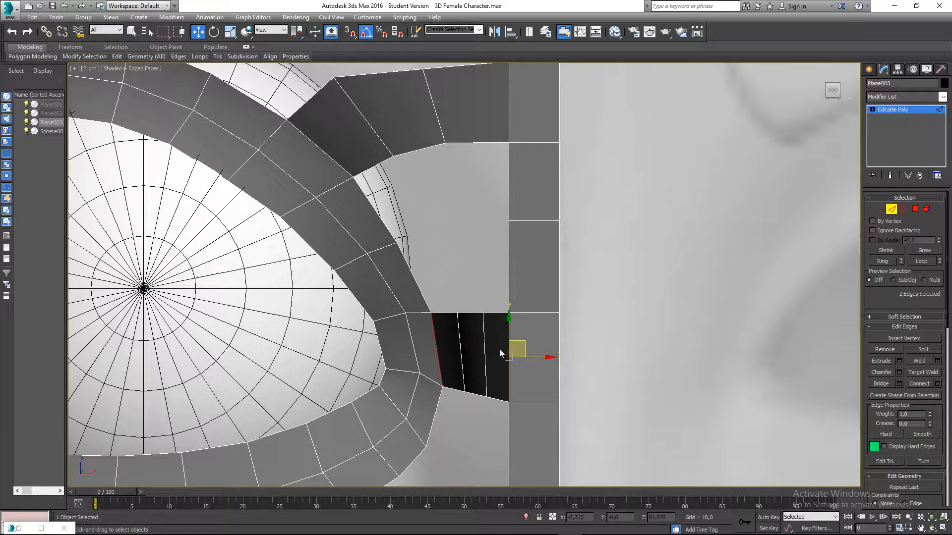
middle_drag(464, 333, 465, 358)
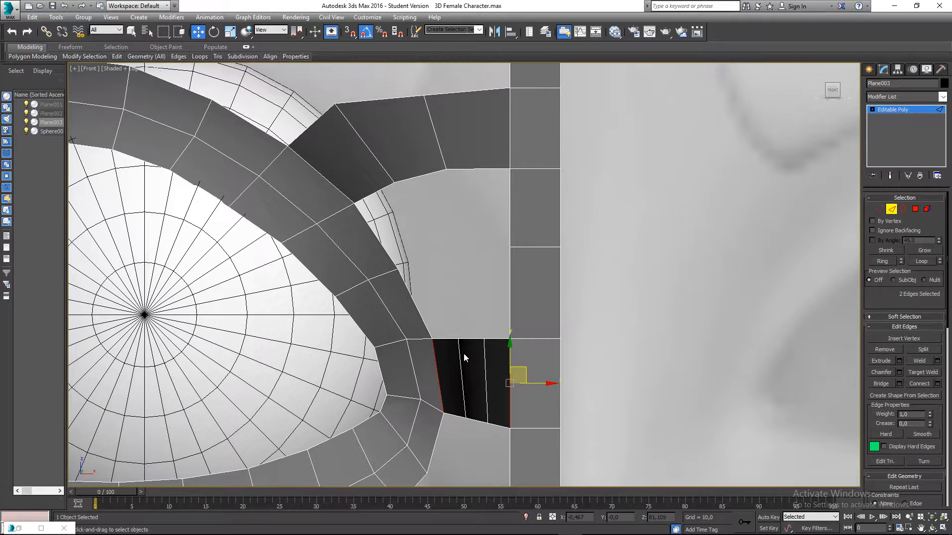
middle_drag(416, 199, 433, 223)
click(474, 299)
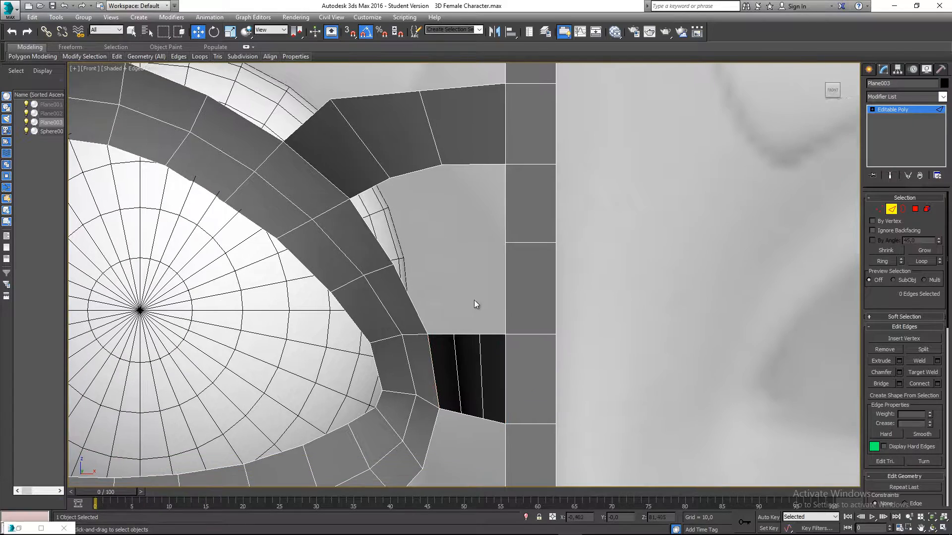
middle_drag(474, 300, 462, 262)
middle_drag(453, 300, 436, 287)
middle_drag(420, 234, 431, 282)
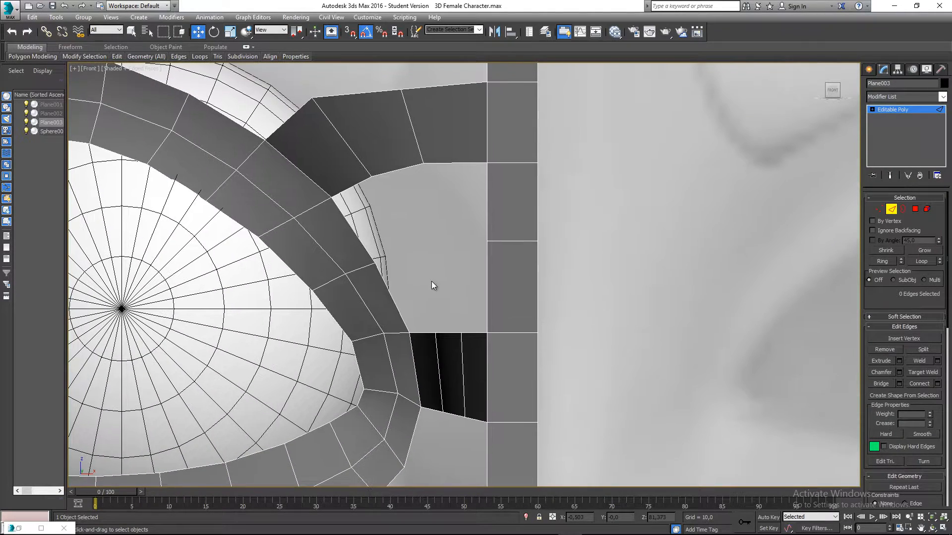
middle_drag(438, 373, 436, 250)
click(413, 311)
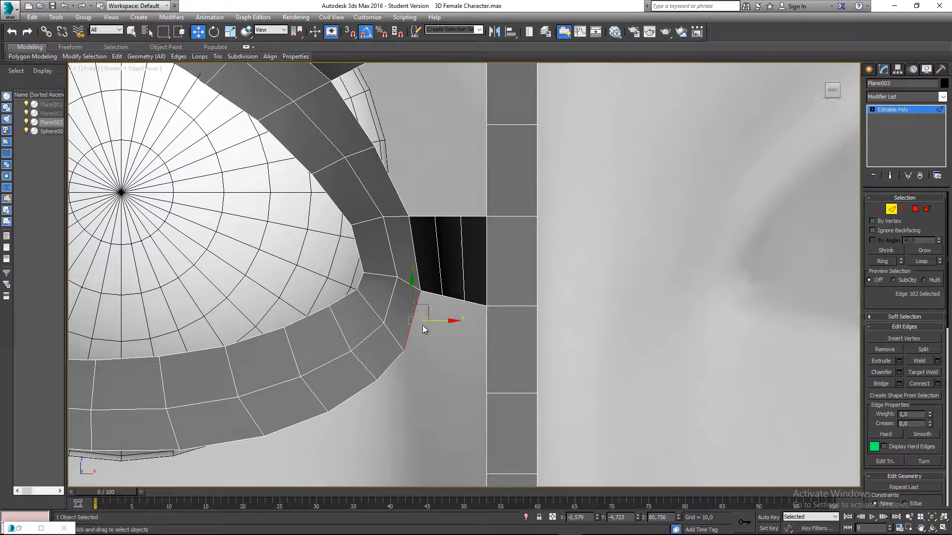
ctrl+click(486, 346)
click(888, 385)
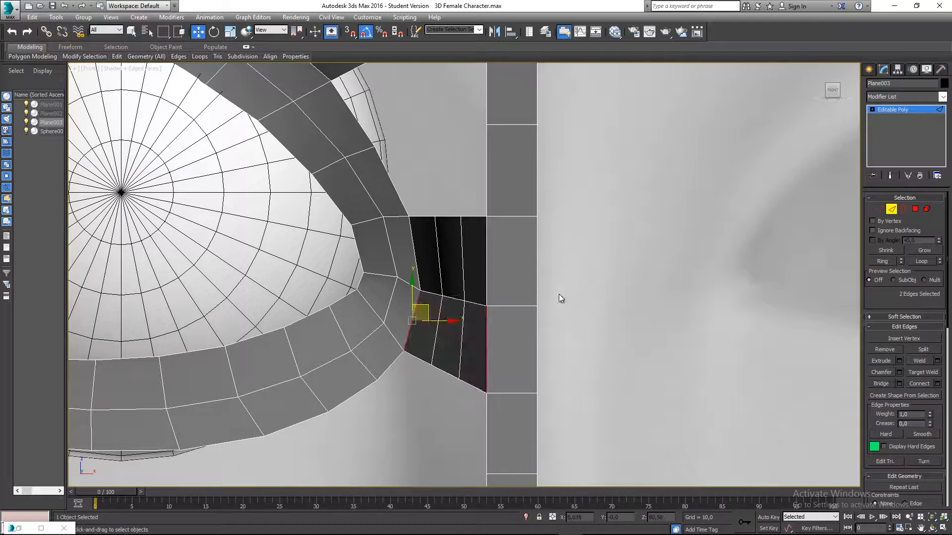
click(458, 204)
Step: Bridge the eye ring's outer edge directly above the patch to the facing edge of the profile strip
middle_drag(461, 217, 412, 293)
click(398, 289)
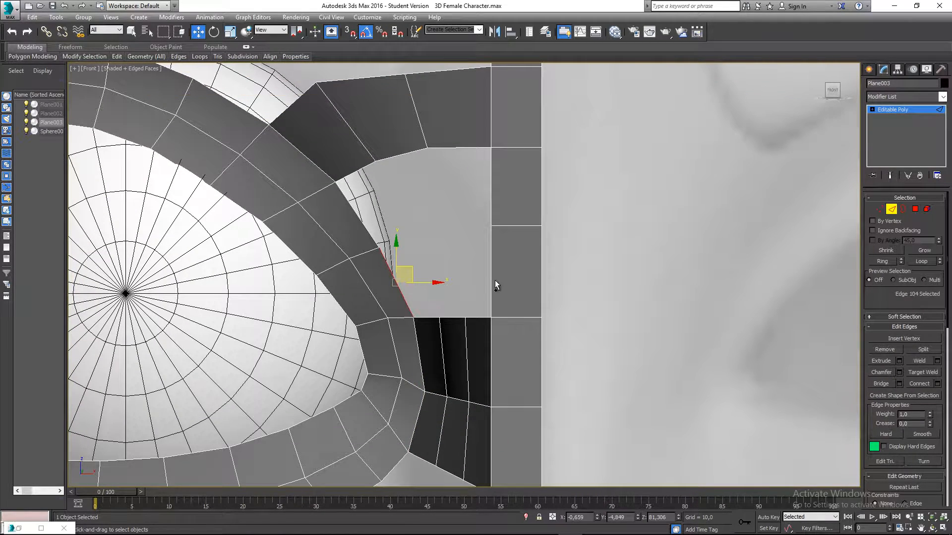
ctrl+click(490, 279)
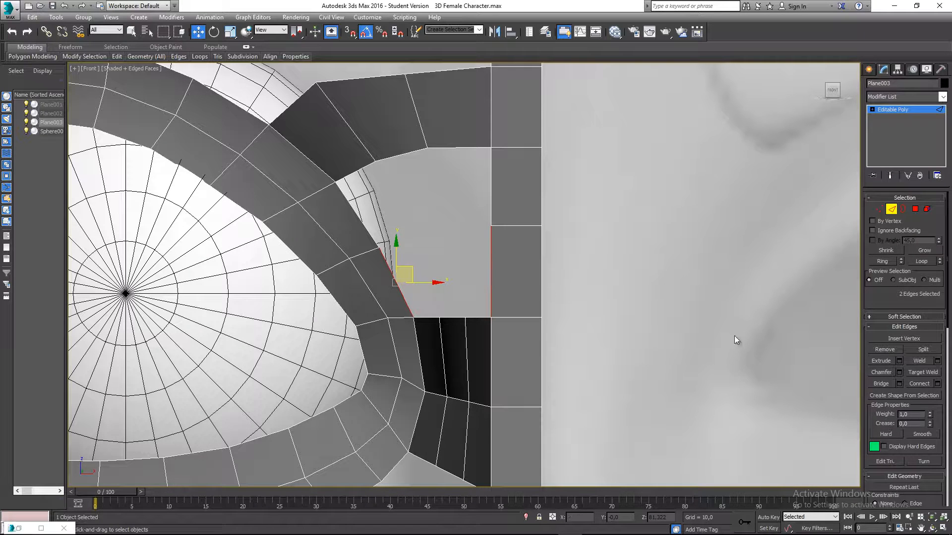
click(883, 383)
Step: Bridge the last open edge pair beneath the upper brow strip, between the eye ring and the profile strip
middle_drag(395, 219, 402, 252)
click(364, 251)
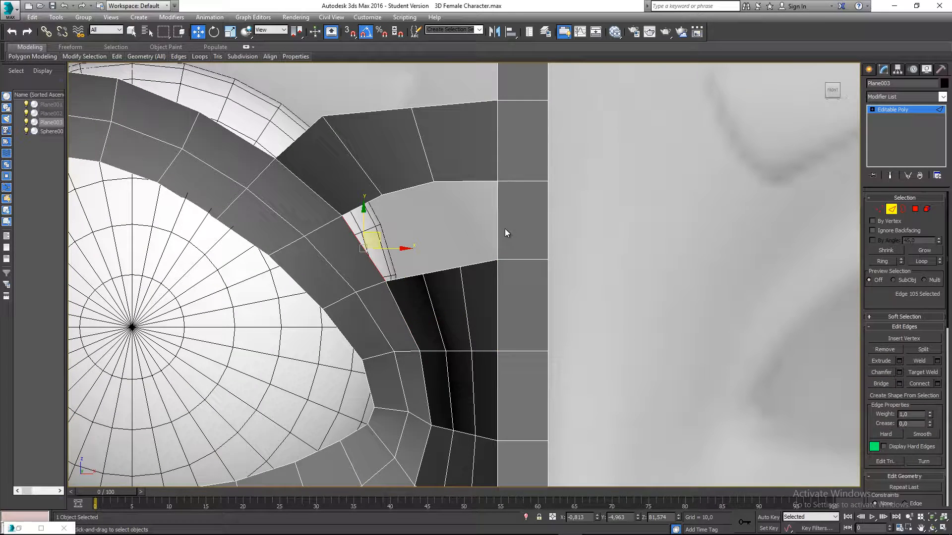
ctrl+click(497, 222)
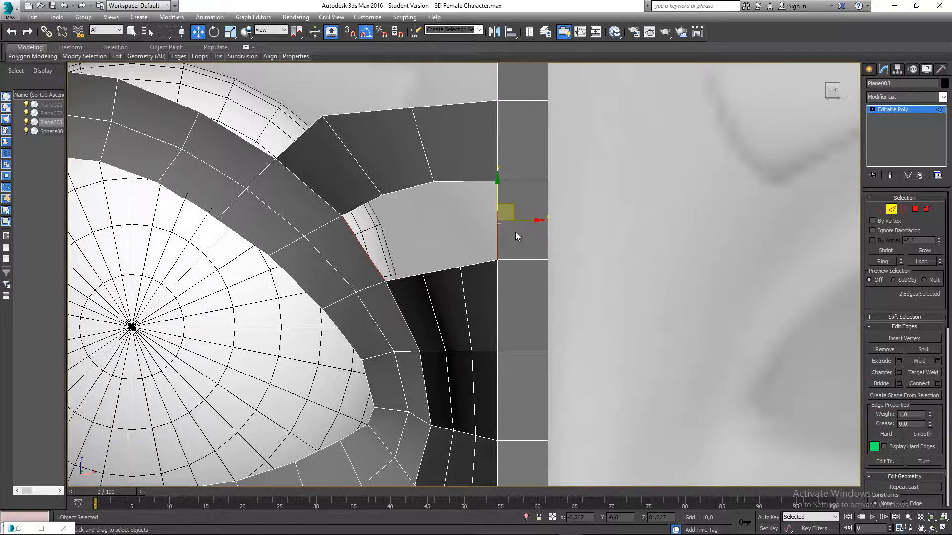
click(882, 383)
Step: Target-weld the new bridge's two upper middle vertices to the matching vertices on the upper strip's lower border, closing the gap
scroll(567, 271, down, 4)
alt+middle_drag(567, 271, 587, 270)
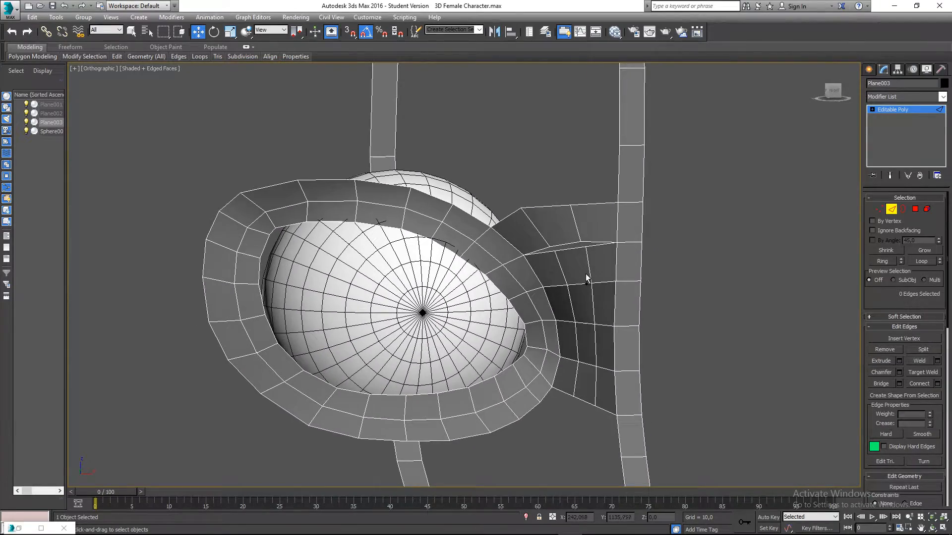
scroll(587, 270, up, 5)
alt+middle_drag(567, 233, 542, 230)
alt+middle_drag(460, 233, 463, 236)
alt+middle_drag(446, 267, 567, 293)
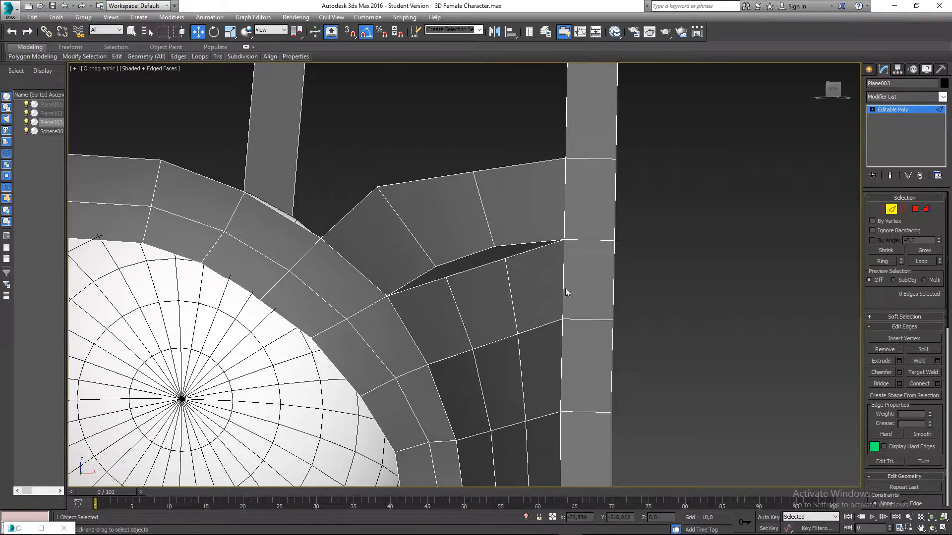
click(880, 208)
alt+middle_drag(454, 314, 461, 300)
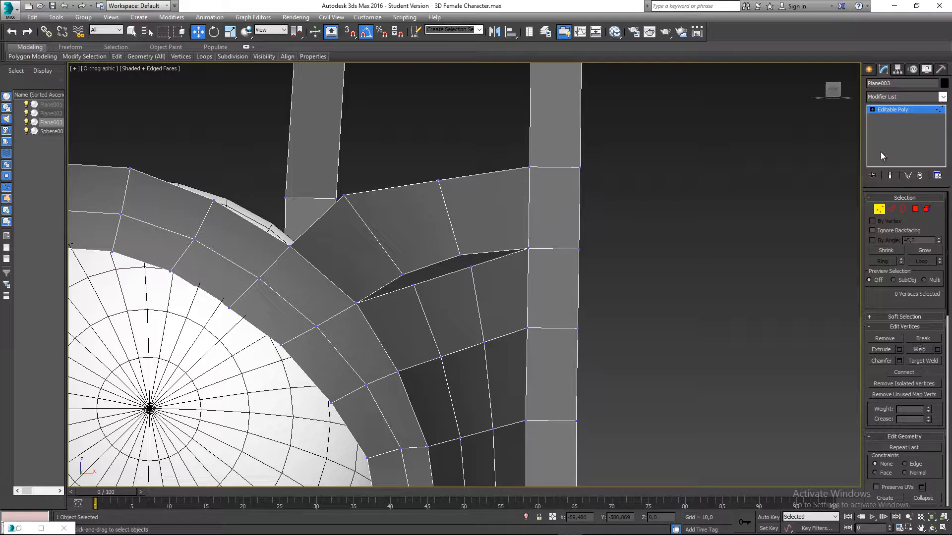
click(923, 361)
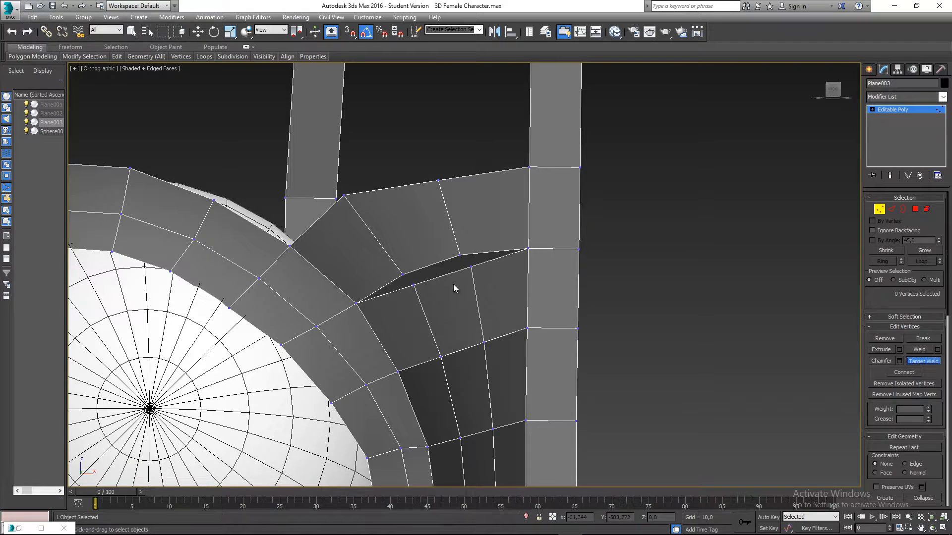
middle_drag(454, 284, 388, 263)
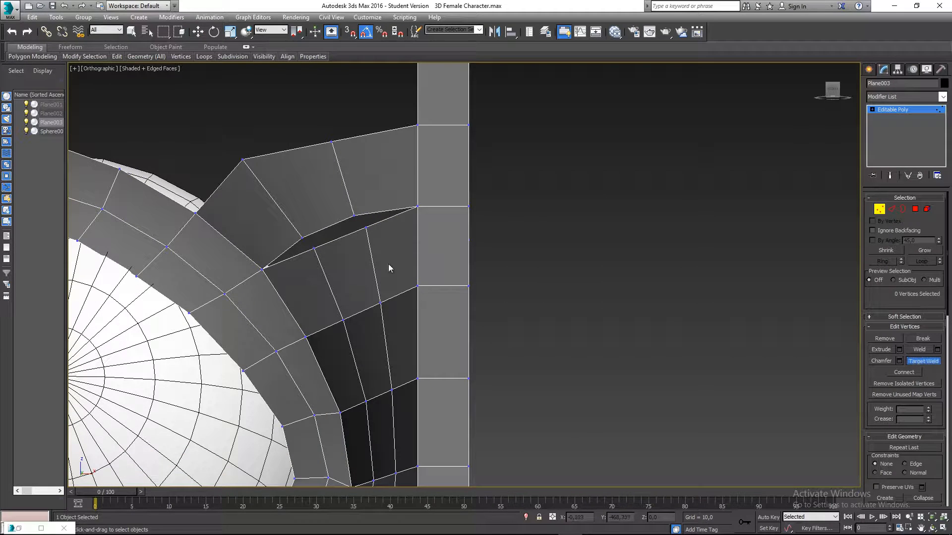
click(303, 238)
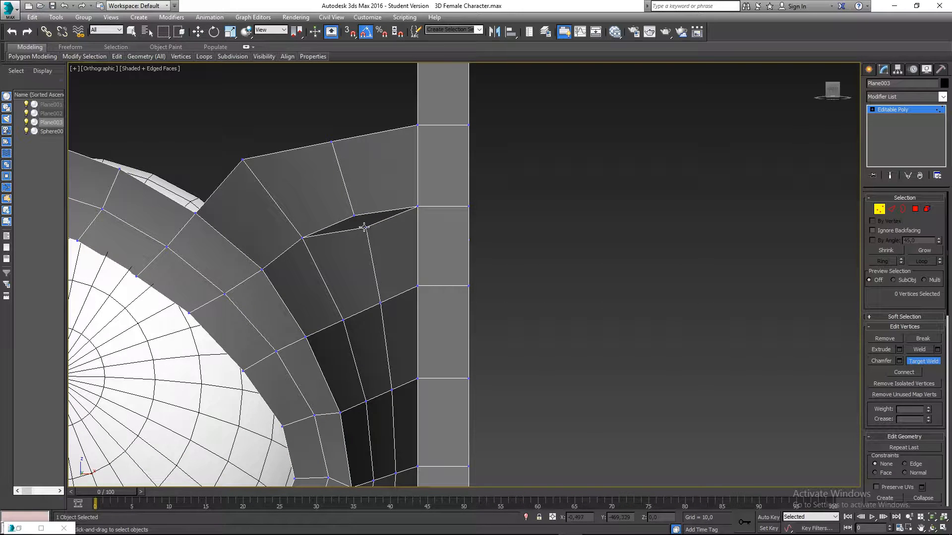
click(365, 227)
click(355, 217)
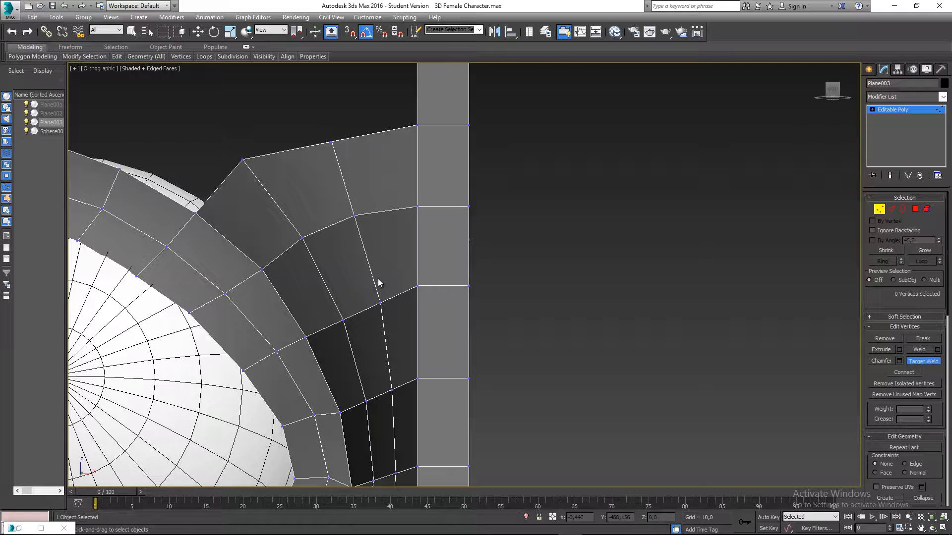
key(w)
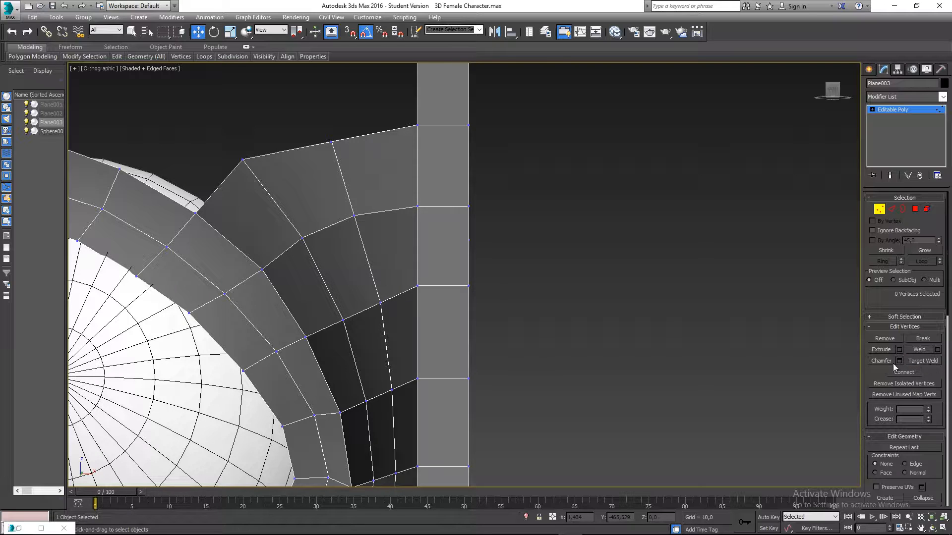
Step: Reposition the inner vertices in the lower rows of the nose-side patch to smooth its curvature
middle_drag(489, 316, 486, 258)
scroll(493, 263, down, 2)
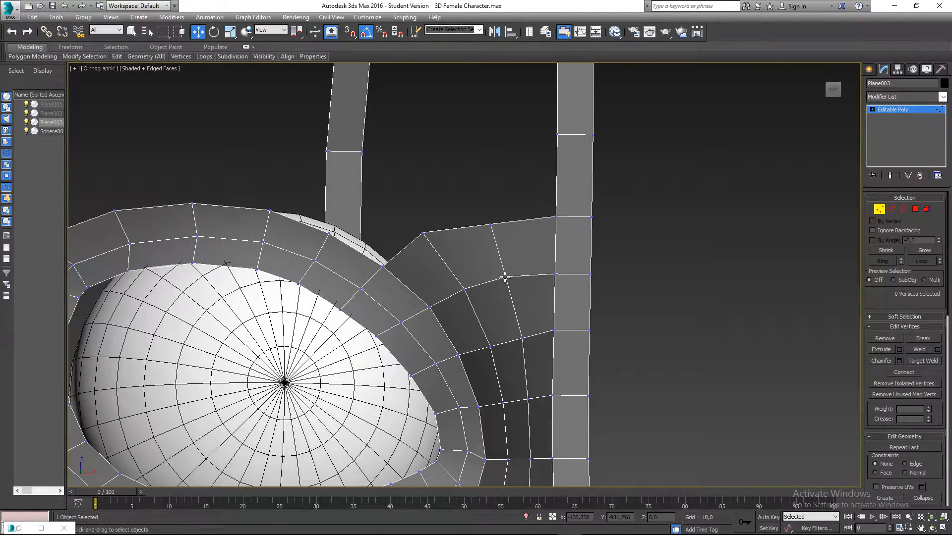
alt+middle_drag(559, 303, 419, 387)
click(431, 370)
drag(437, 360, 474, 397)
click(471, 400)
alt+middle_drag(501, 420, 468, 393)
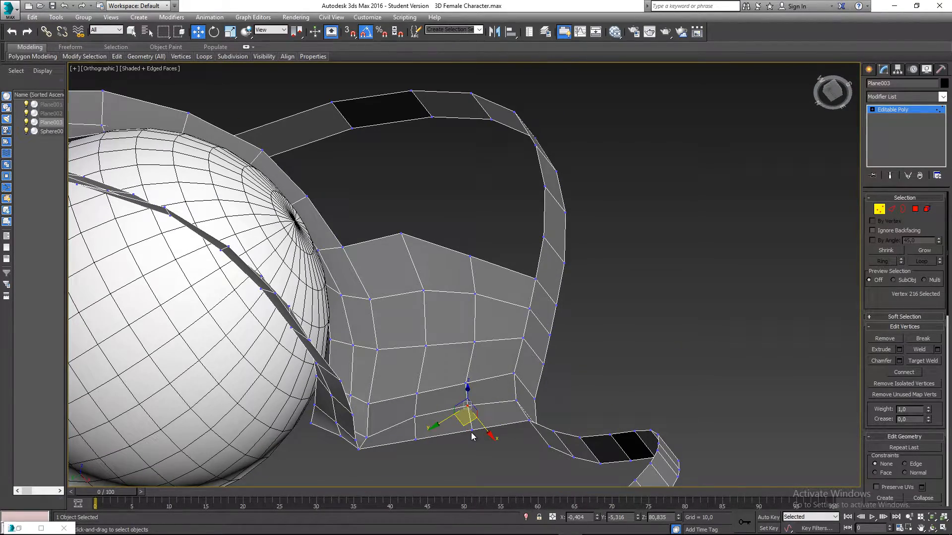
Step: Move the two middle vertices on the nose-side patch's bottom border to even out its curve, then clear the selection
click(471, 437)
click(472, 431)
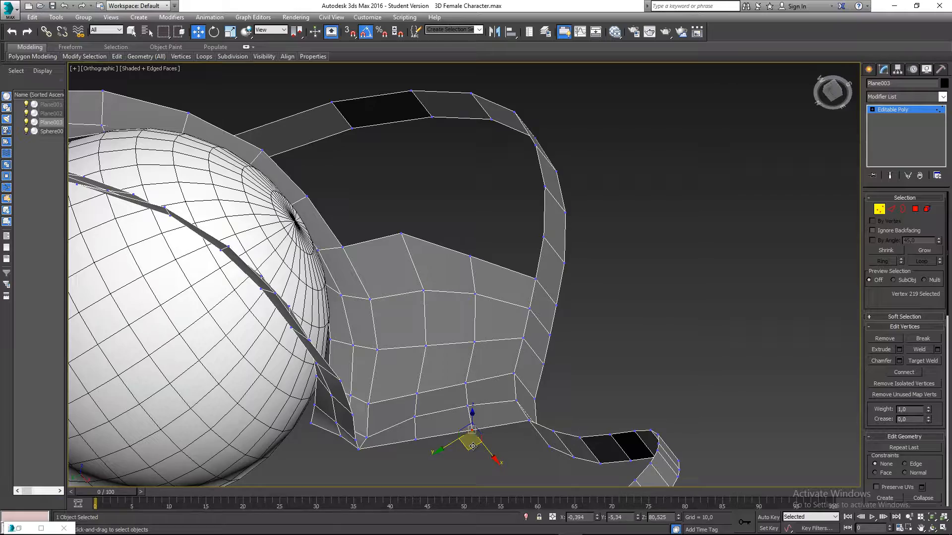
click(415, 439)
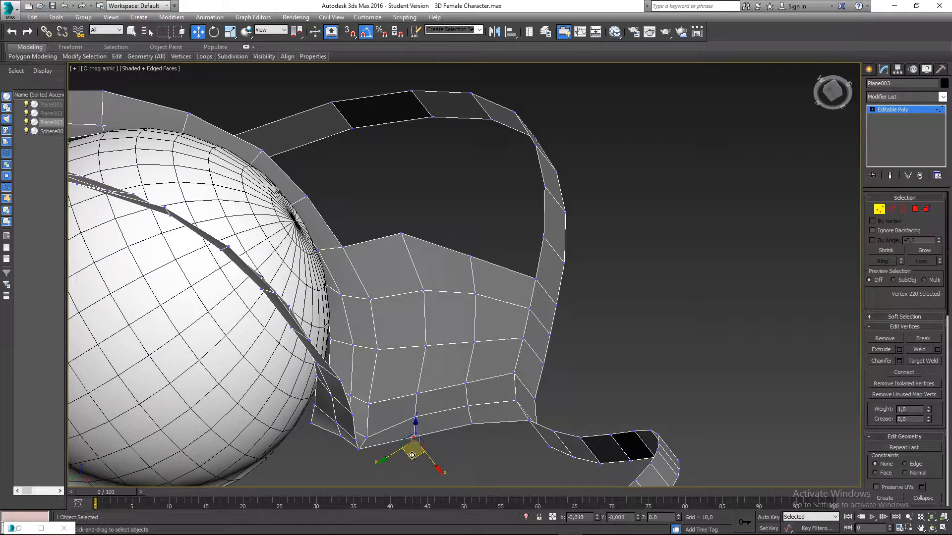
drag(412, 455, 413, 457)
alt+middle_drag(448, 412, 440, 437)
click(574, 346)
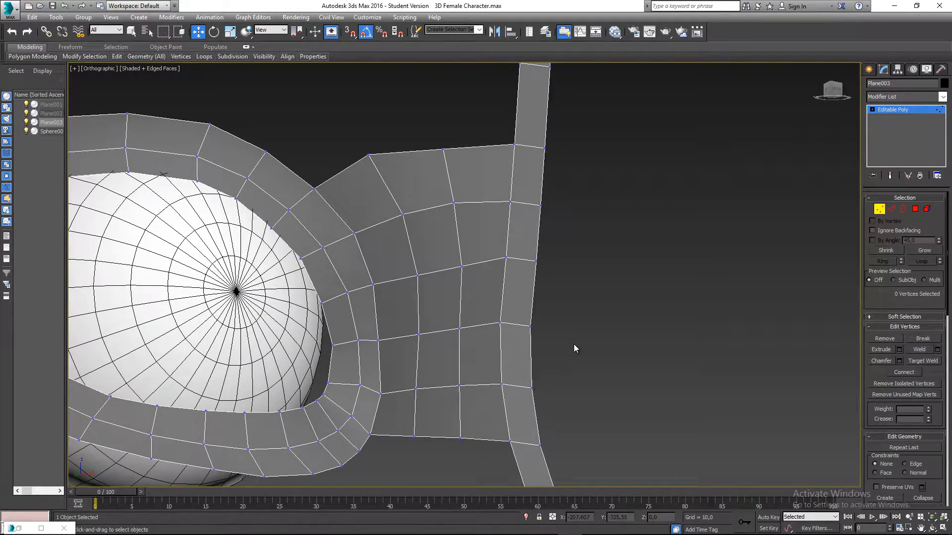
Step: Examine the eye ring, nose-side patch and head profile strip from several angles and distances for surface flow
scroll(563, 319, down, 4)
mouse_move(552, 317)
alt+middle_down()
mouse_move(526, 320)
mouse_move(564, 332)
alt+middle_up()
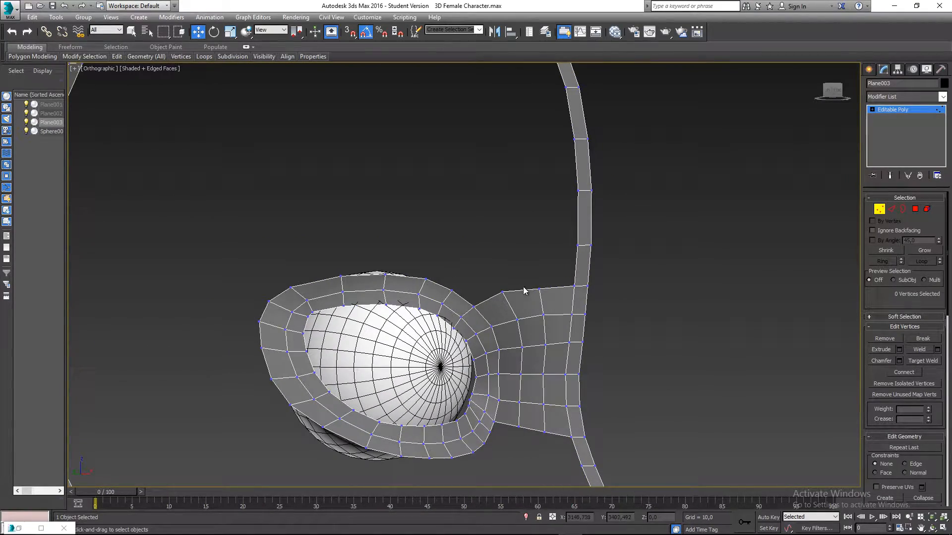
scroll(468, 228, down, 6)
alt+middle_drag(457, 223, 443, 193)
scroll(454, 240, up, 2)
scroll(456, 244, up, 5)
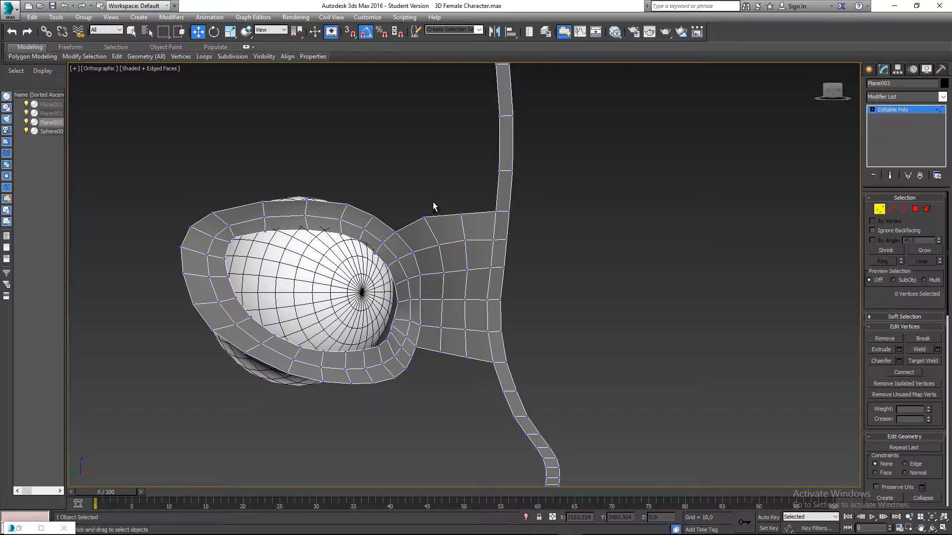
scroll(445, 207, down, 5)
scroll(443, 311, up, 2)
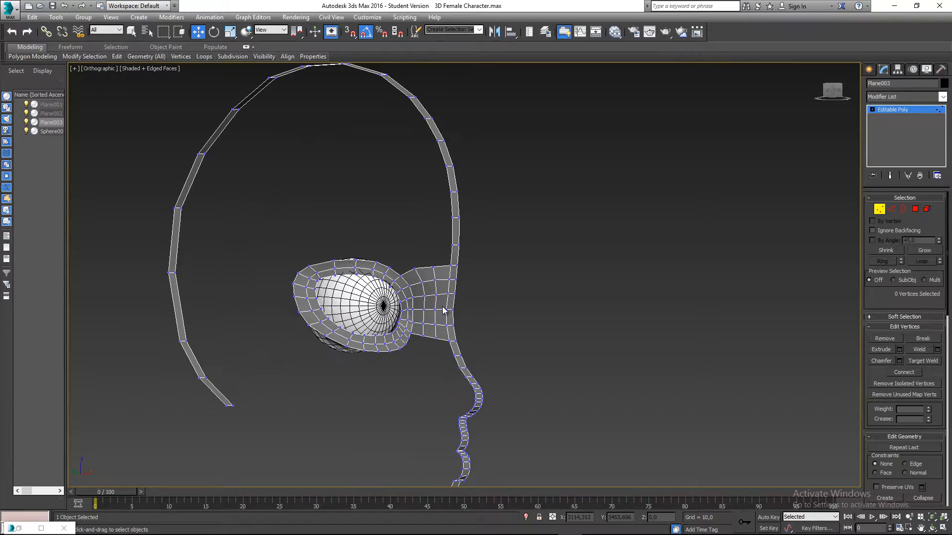
scroll(416, 283, up, 4)
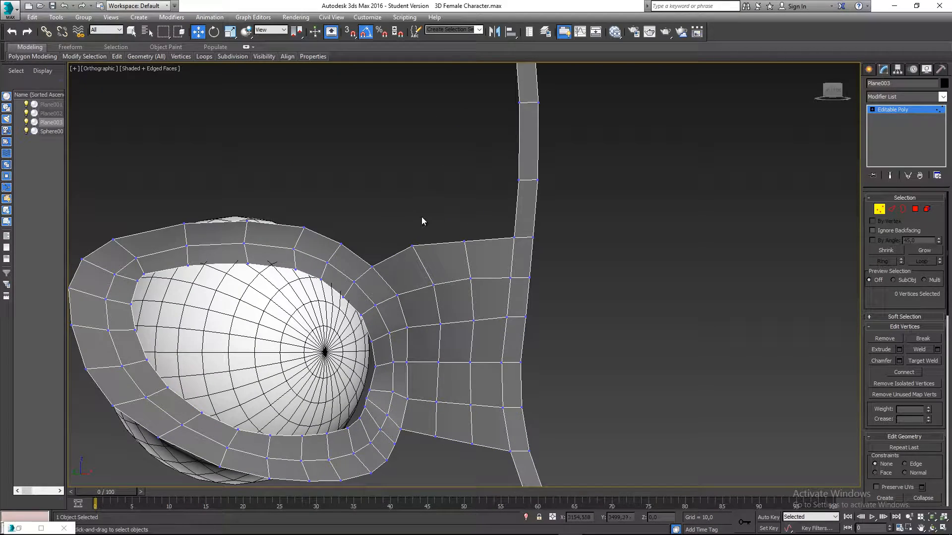
scroll(436, 278, down, 4)
alt+middle_drag(446, 329, 469, 280)
scroll(385, 322, up, 2)
click(374, 310)
click(447, 326)
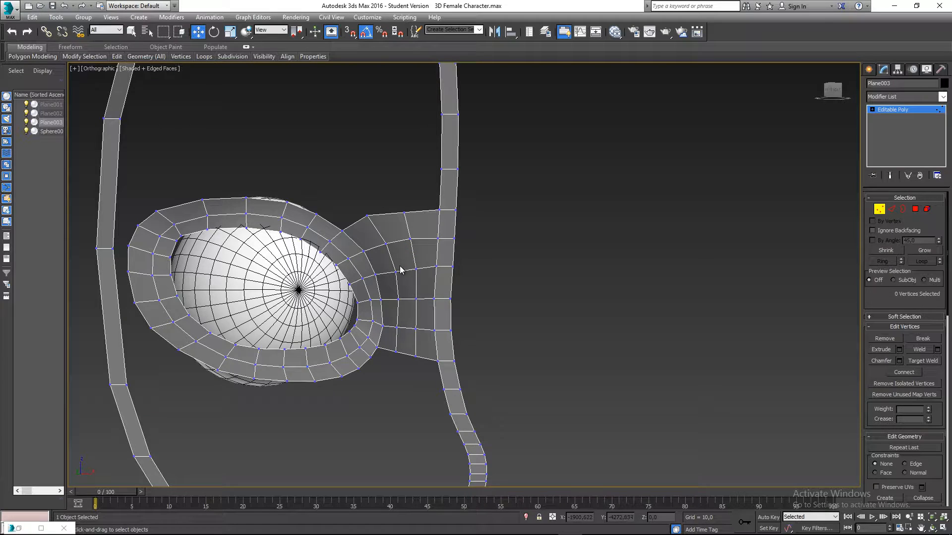
scroll(408, 276, up, 3)
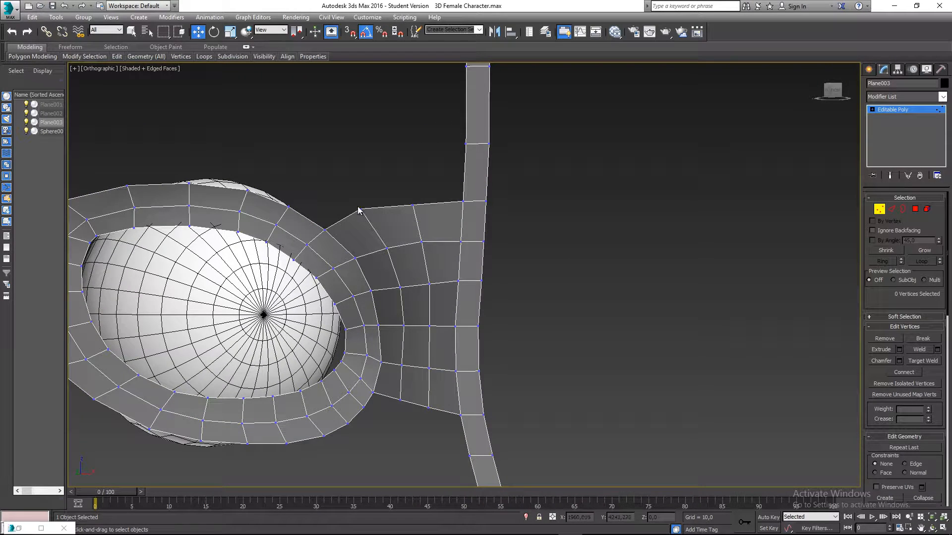
middle_drag(470, 303, 450, 402)
scroll(485, 253, down, 4)
click(449, 398)
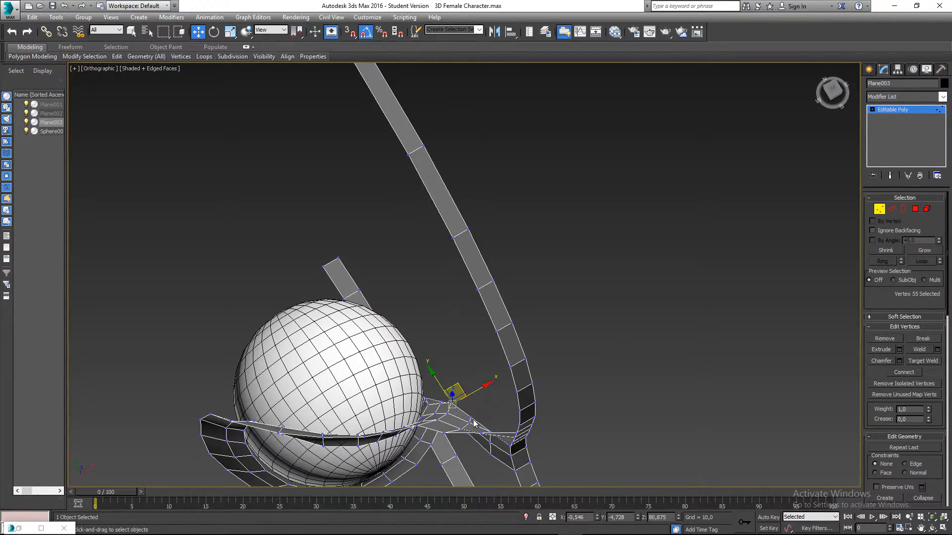
Step: Return to the front view with no vertices selected and save the scene
key(f)
click(546, 384)
scroll(547, 381, down, 6)
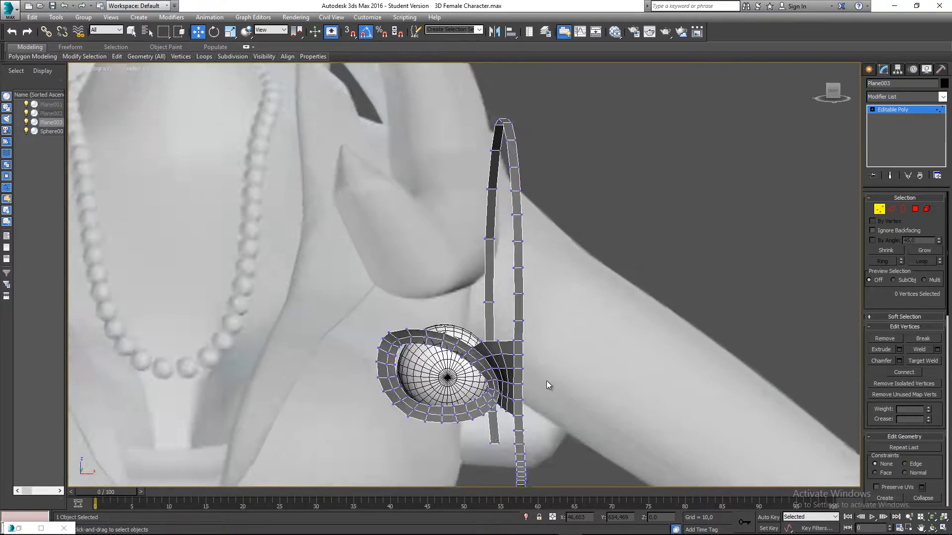
middle_drag(547, 381, 550, 272)
key(ctrl+s)
scroll(517, 299, up, 4)
key(ctrl+s)
scroll(512, 244, down, 4)
alt+middle_drag(511, 243, 491, 278)
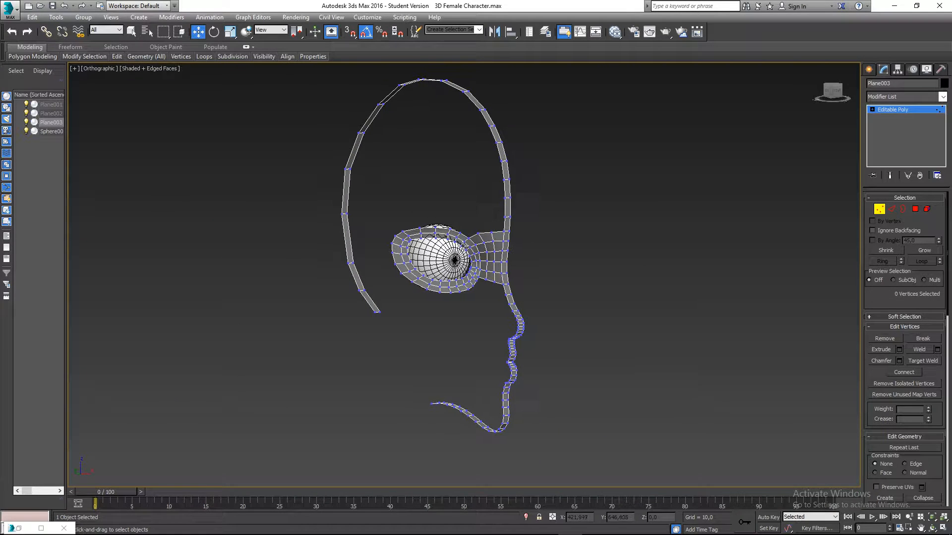
scroll(492, 285, up, 3)
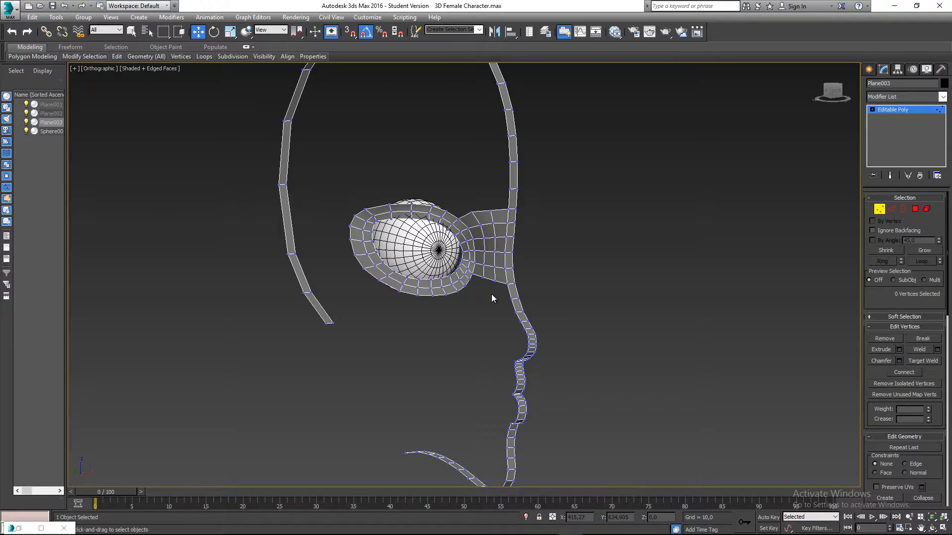
scroll(493, 288, up, 4)
middle_drag(494, 277, 466, 231)
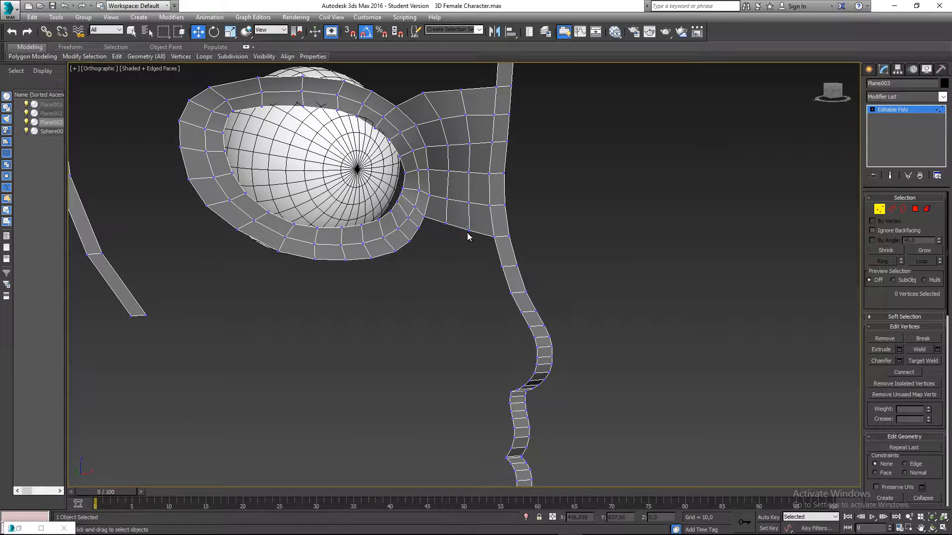
Step: Examine the nose, lip and chin sections of the profile strip in perspective from several angles and distances
middle_drag(473, 288, 478, 315)
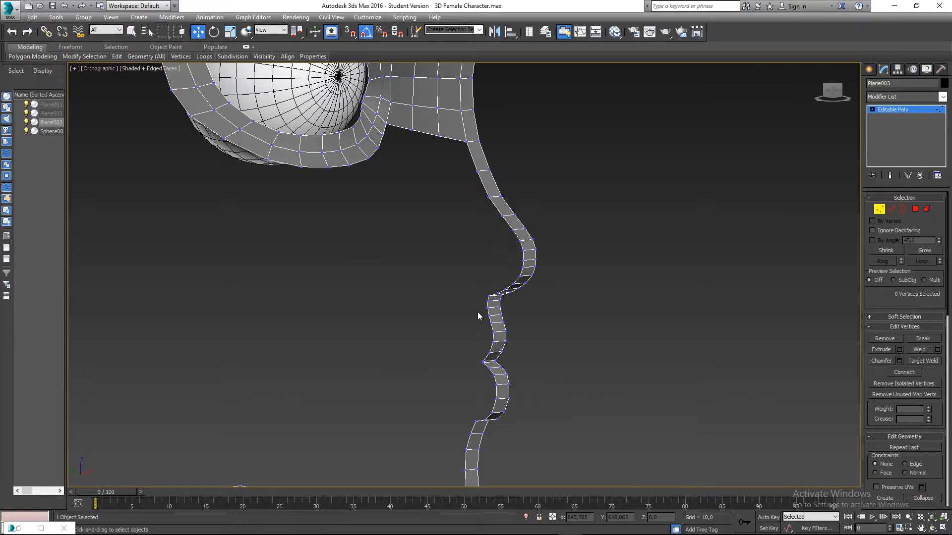
key(p)
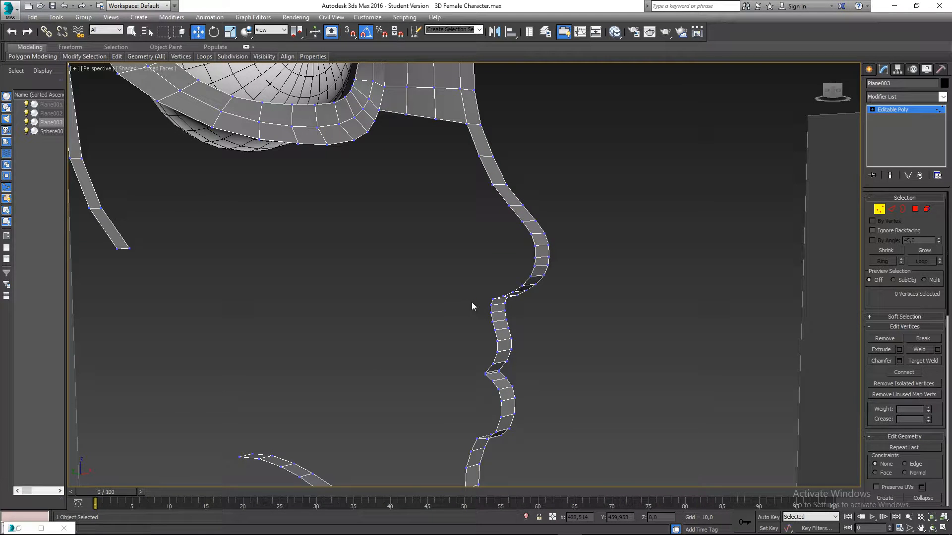
scroll(509, 335, up, 4)
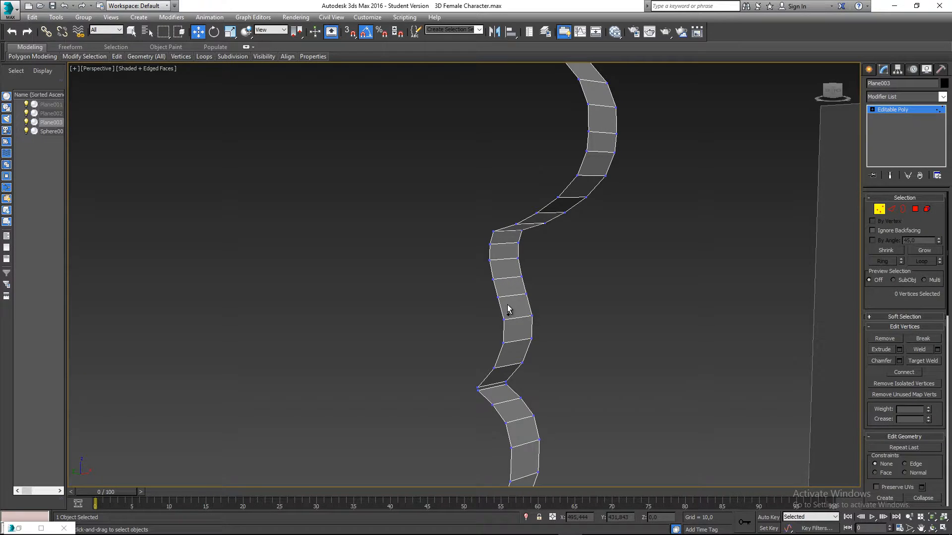
scroll(508, 312, down, 5)
alt+middle_drag(543, 331, 537, 328)
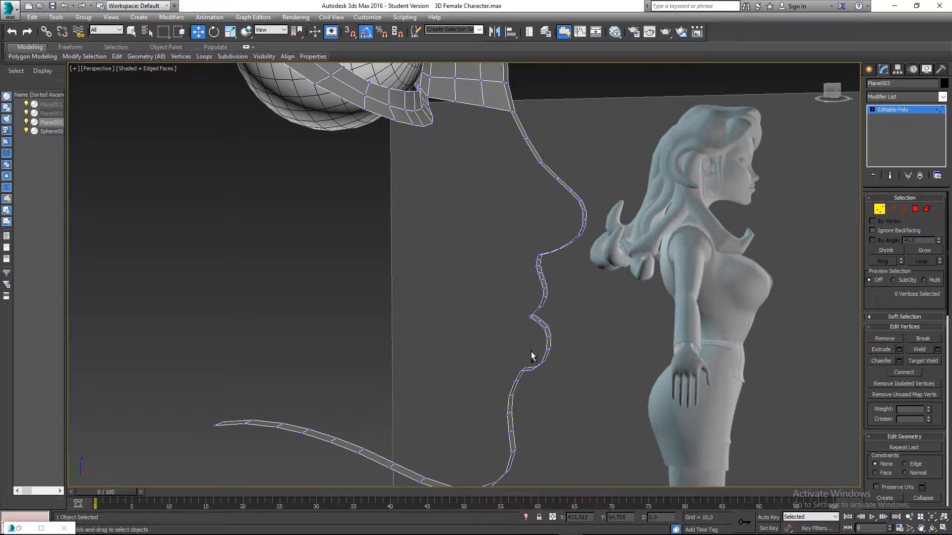
alt+middle_drag(540, 349, 551, 400)
scroll(522, 347, down, 4)
alt+middle_drag(551, 399, 539, 406)
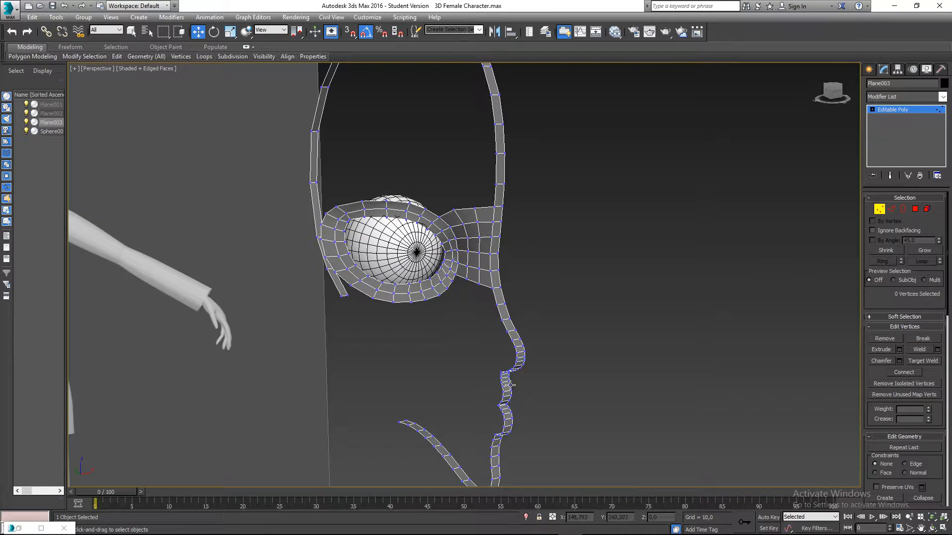
scroll(484, 359, up, 3)
middle_drag(487, 358, 492, 299)
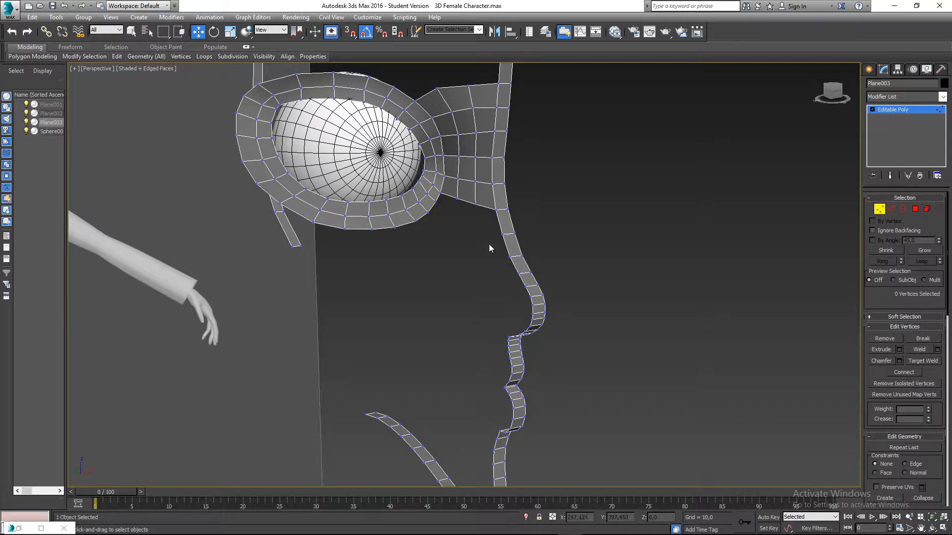
middle_drag(455, 337, 455, 319)
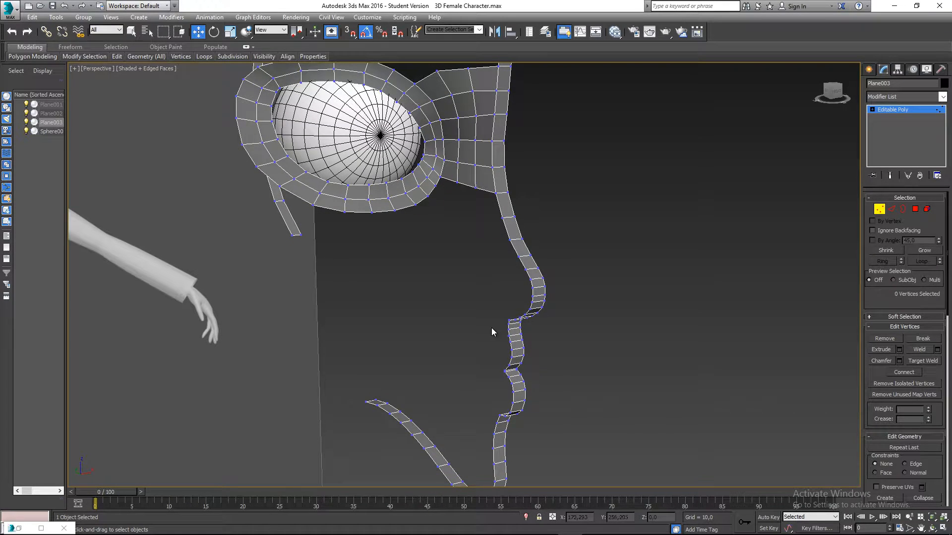
Step: Compare the profile strip with the front reference image around the nose, mouth and chin
key(f)
middle_drag(569, 328, 516, 218)
scroll(488, 242, down, 3)
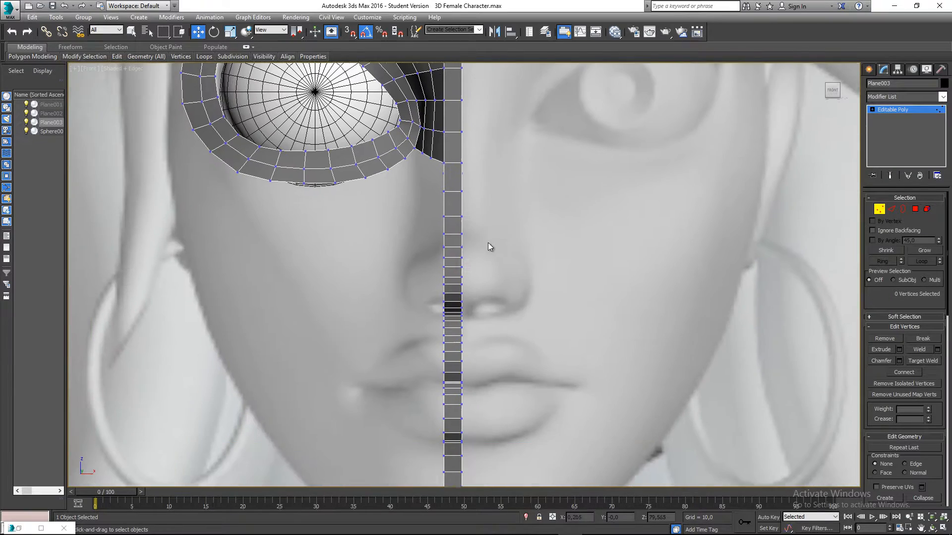
middle_drag(474, 329, 491, 262)
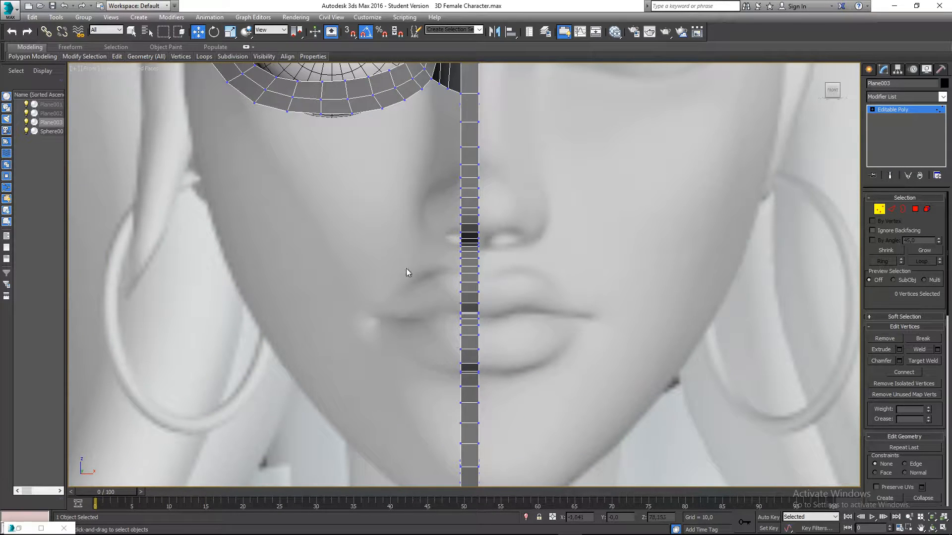
middle_drag(451, 268, 486, 368)
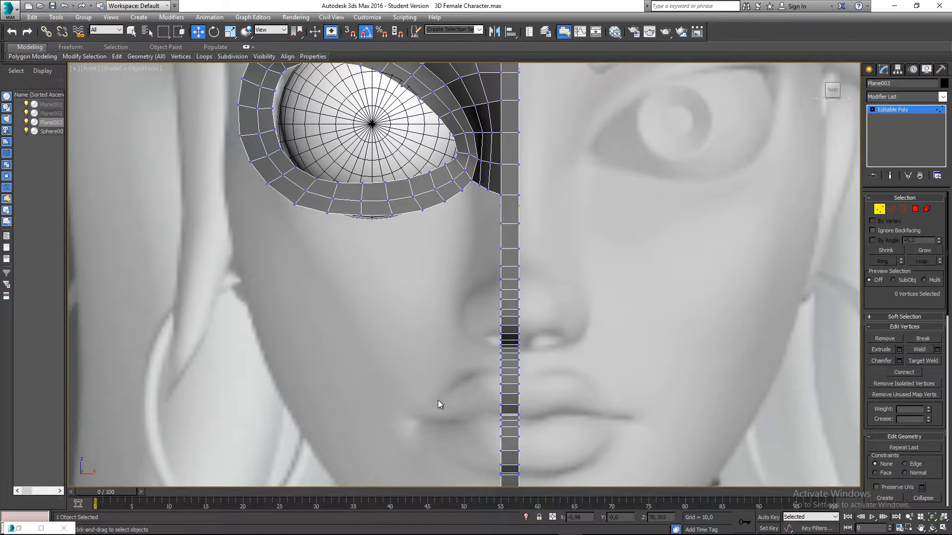
scroll(438, 400, up, 2)
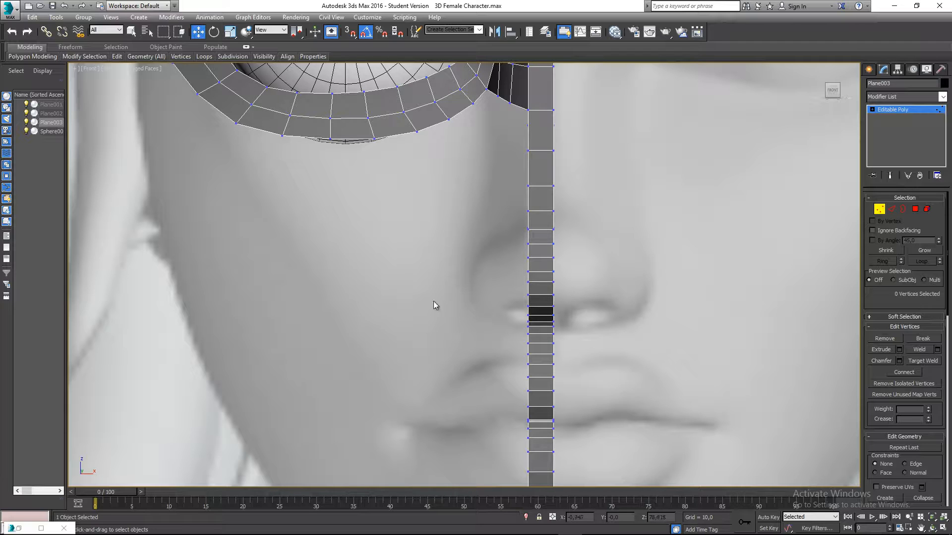
scroll(459, 331, down, 3)
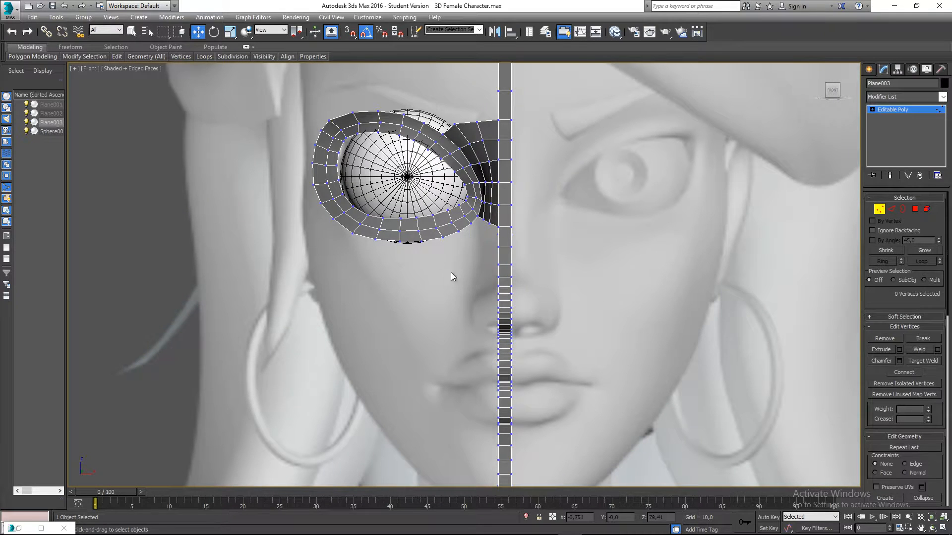
scroll(469, 295, up, 2)
middle_drag(468, 295, 433, 246)
middle_drag(459, 332, 460, 248)
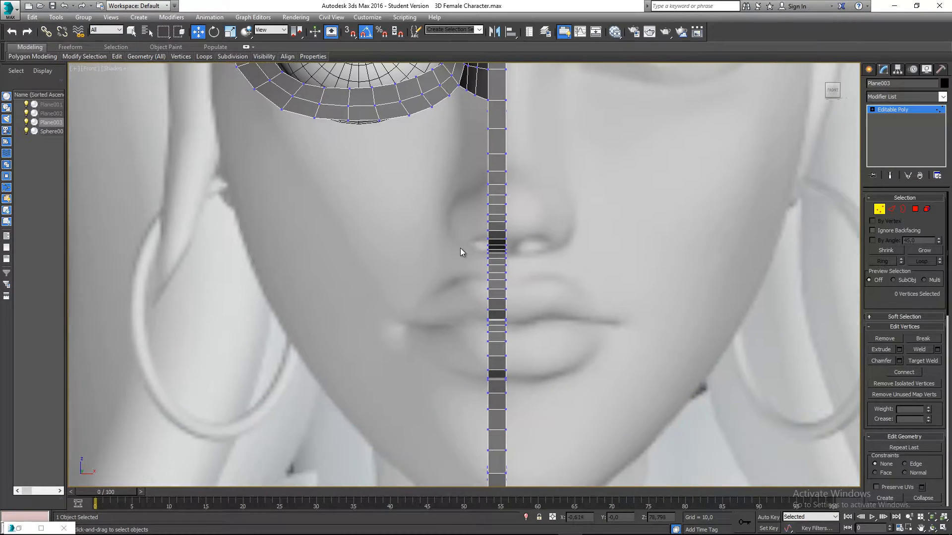
middle_drag(456, 323, 409, 302)
scroll(400, 294, down, 5)
Step: Select the upper lip's open inner edge at the mouth gap of the profile strip
key(2)
scroll(409, 302, up, 8)
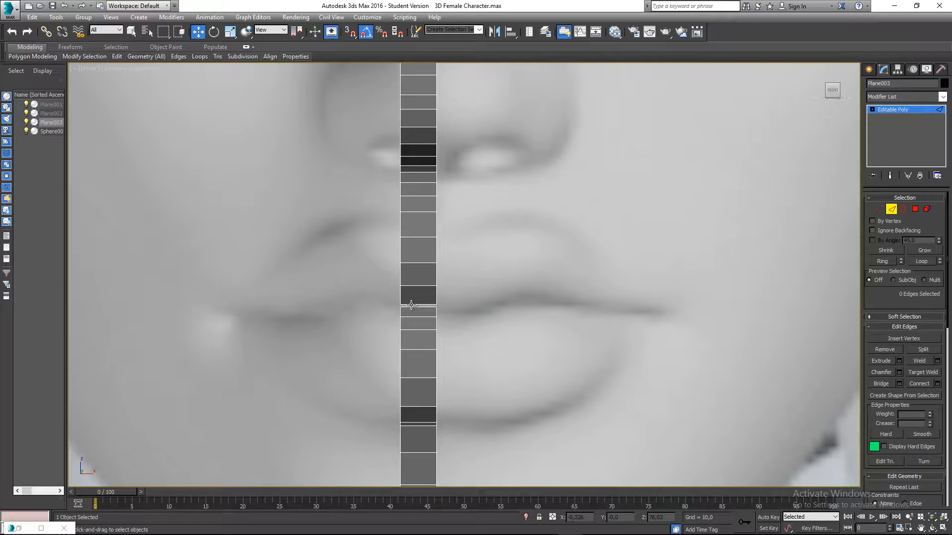
scroll(372, 303, down, 5)
middle_drag(373, 303, 372, 308)
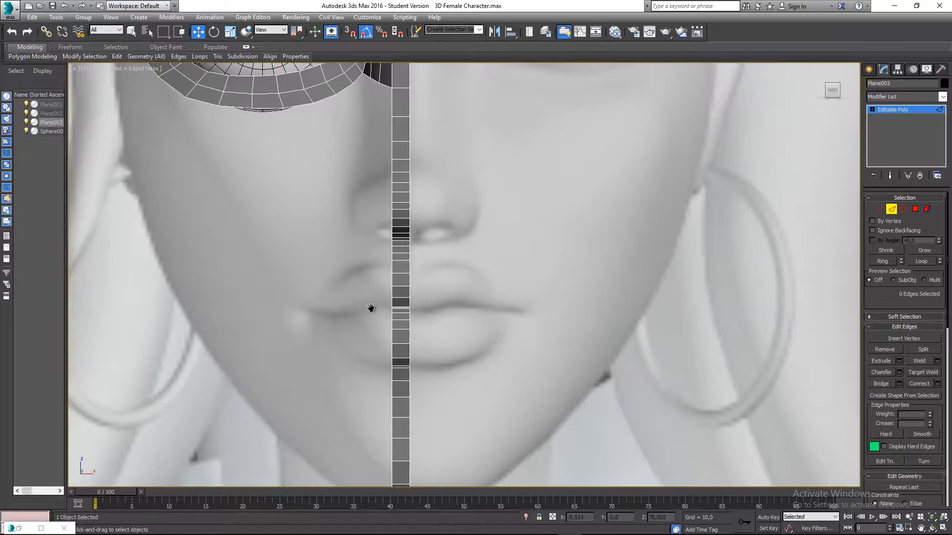
key(l)
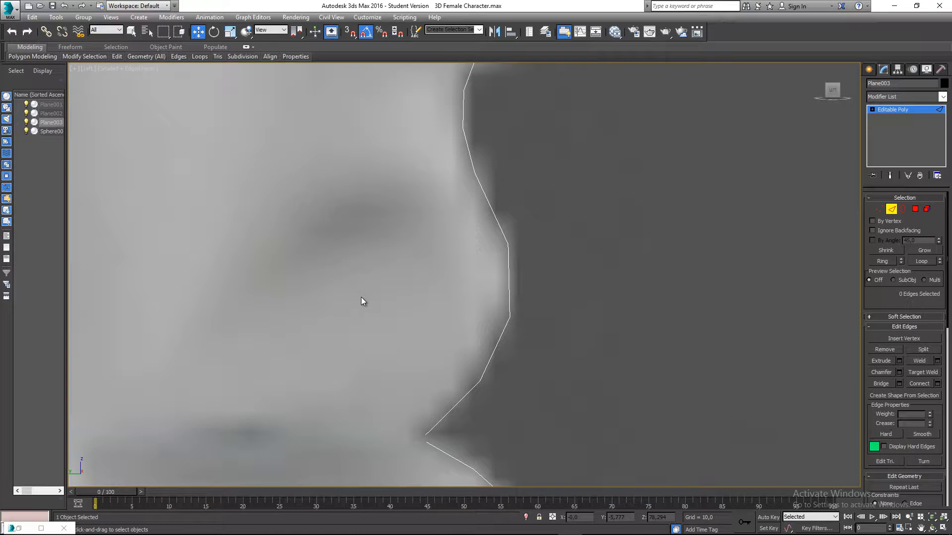
key(p)
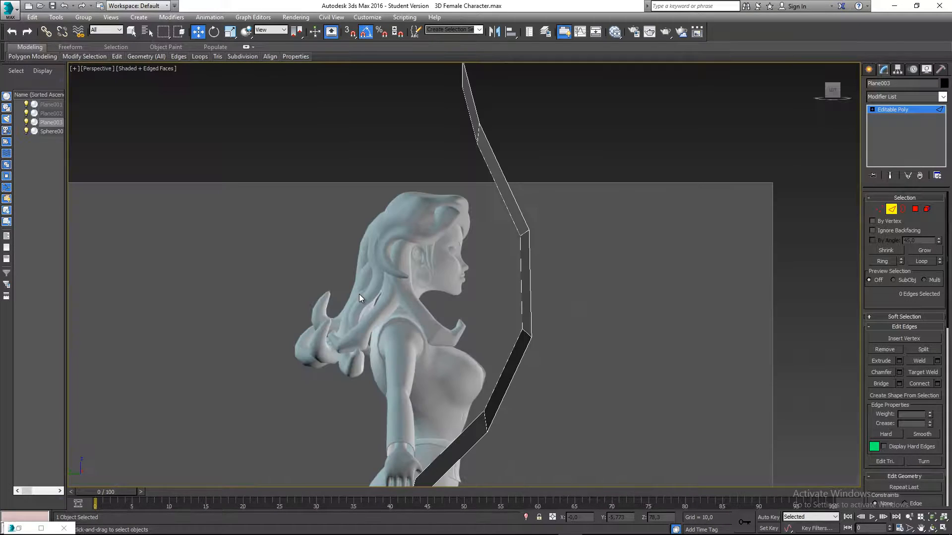
alt+middle_drag(485, 322, 308, 257)
click(320, 248)
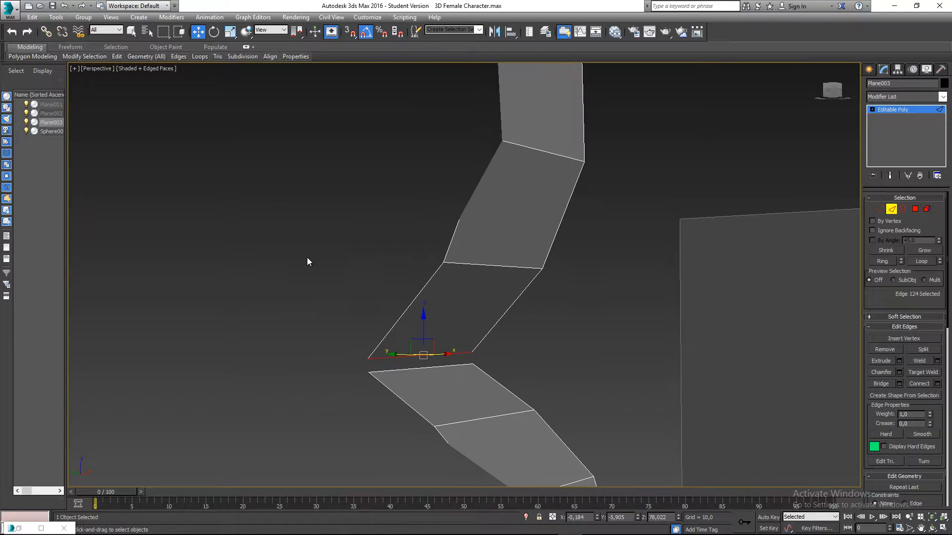
Step: Examine the lips, nose and jaw of the profile strip against the side reference image
key(l)
middle_drag(448, 312, 453, 203)
scroll(453, 204, down, 2)
scroll(476, 194, down, 4)
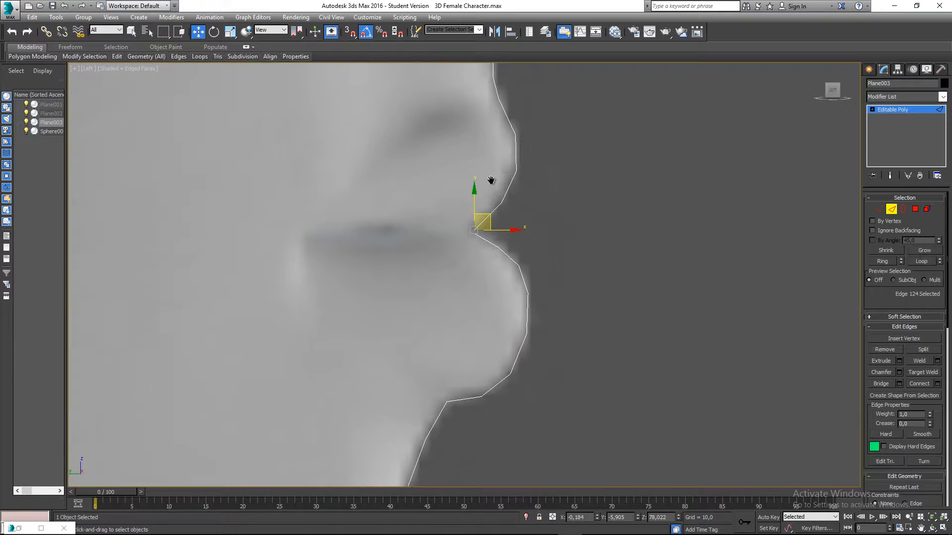
scroll(516, 174, down, 2)
middle_drag(565, 165, 664, 228)
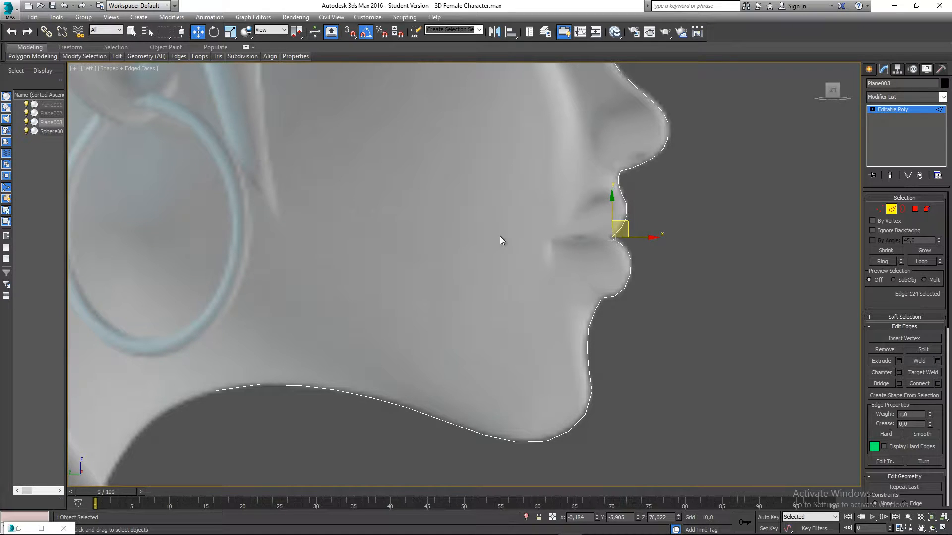
middle_drag(499, 236, 469, 297)
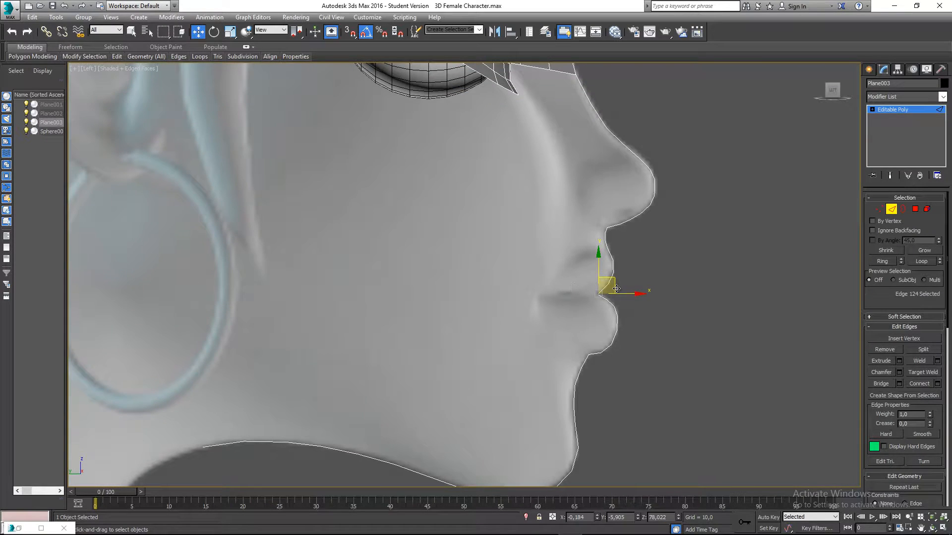
scroll(615, 285, up, 2)
scroll(611, 286, down, 4)
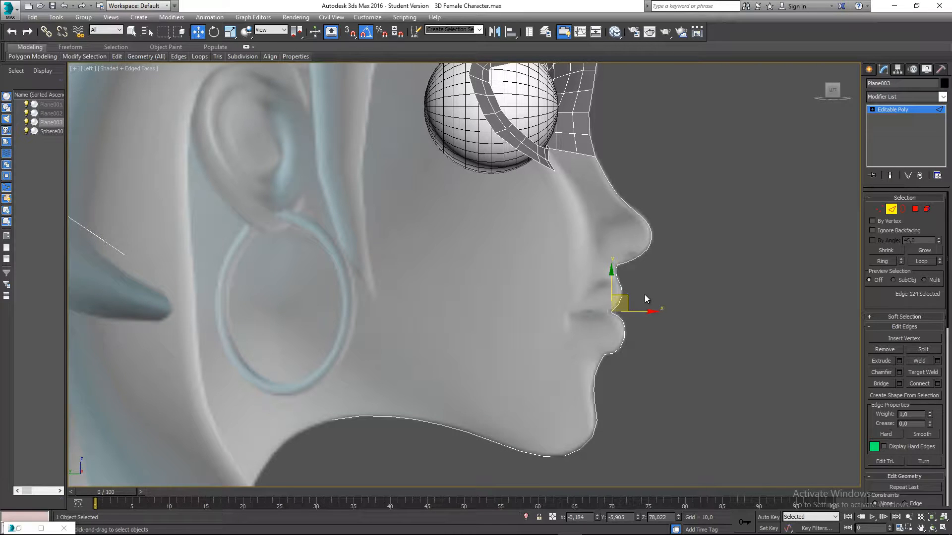
middle_drag(640, 289, 640, 296)
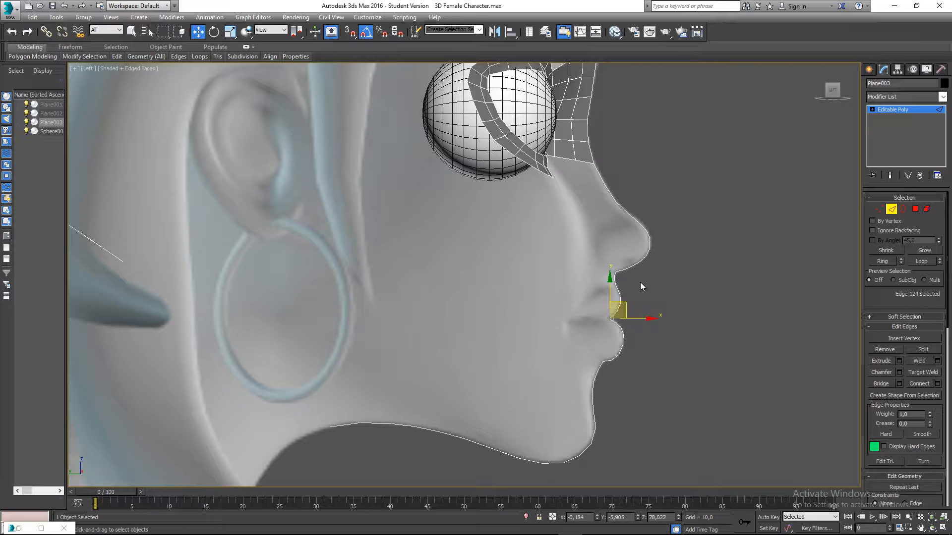
scroll(614, 305, up, 3)
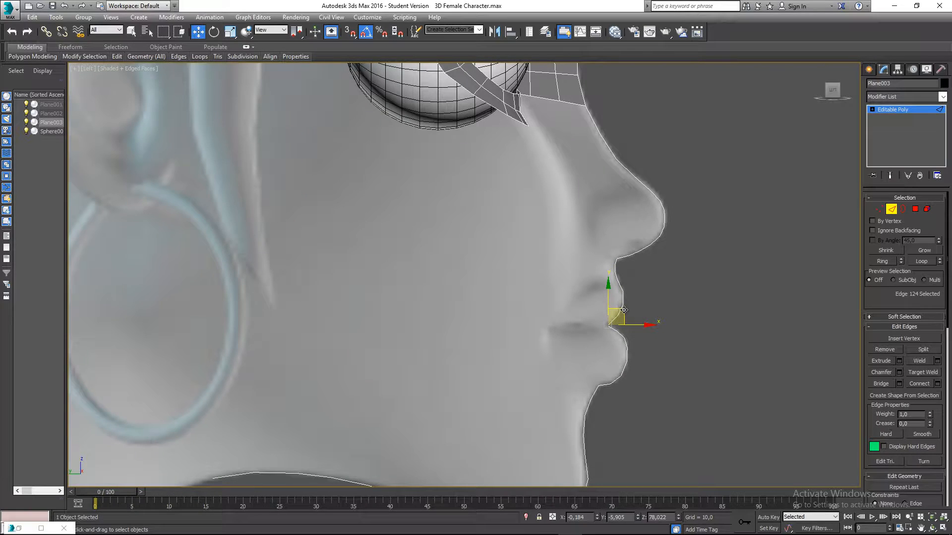
shift+drag(624, 310, 587, 301)
middle_drag(604, 308, 620, 276)
scroll(620, 278, up, 3)
key(ctrl+z)
scroll(627, 293, up, 4)
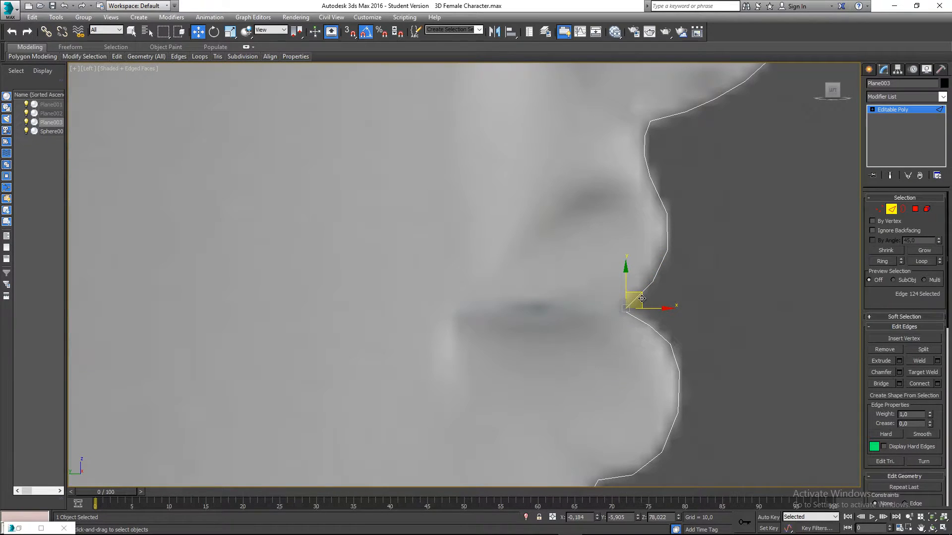
shift+drag(639, 294, 623, 309)
key(ctrl+z)
Step: Extrude the upper lip's inner edge backward into the mouth in short segments, level at first and rising behind the lips
scroll(630, 314, up, 3)
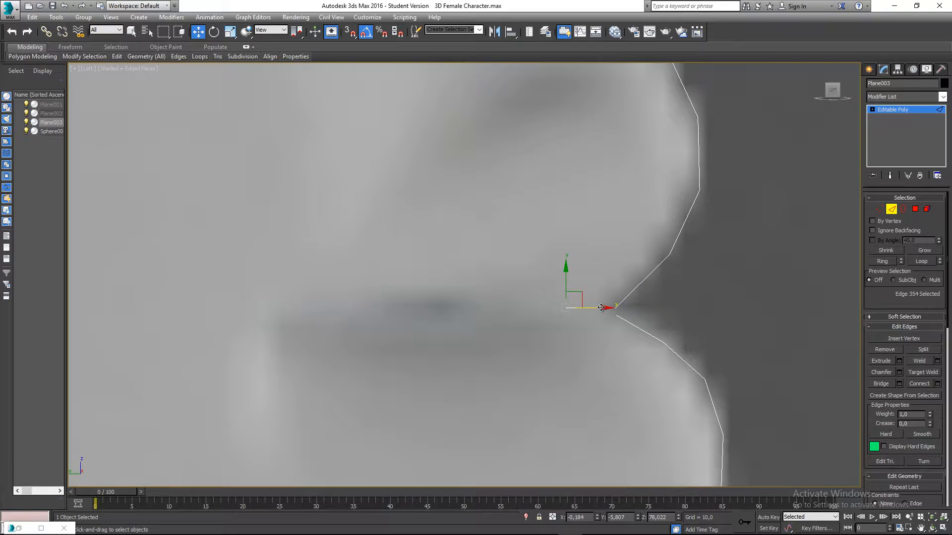
scroll(595, 317, down, 2)
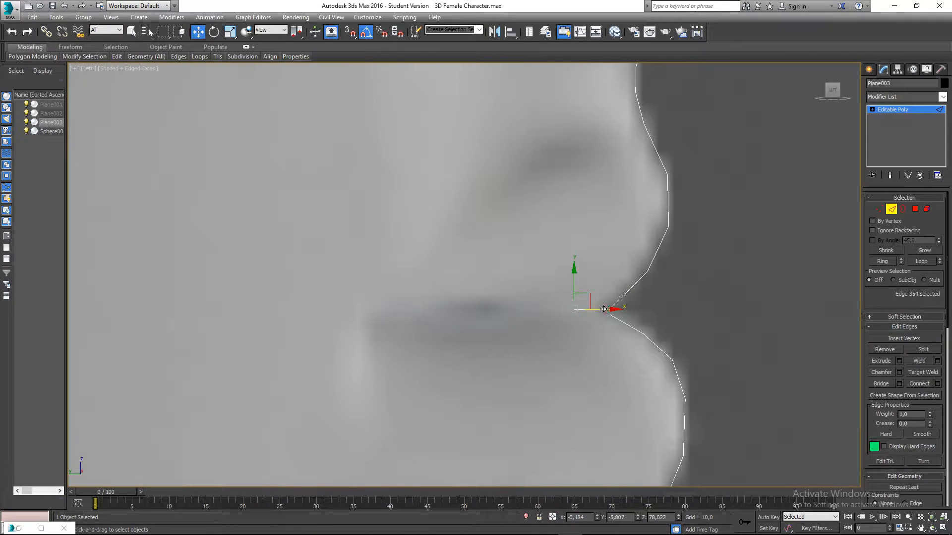
drag(604, 309, 474, 271)
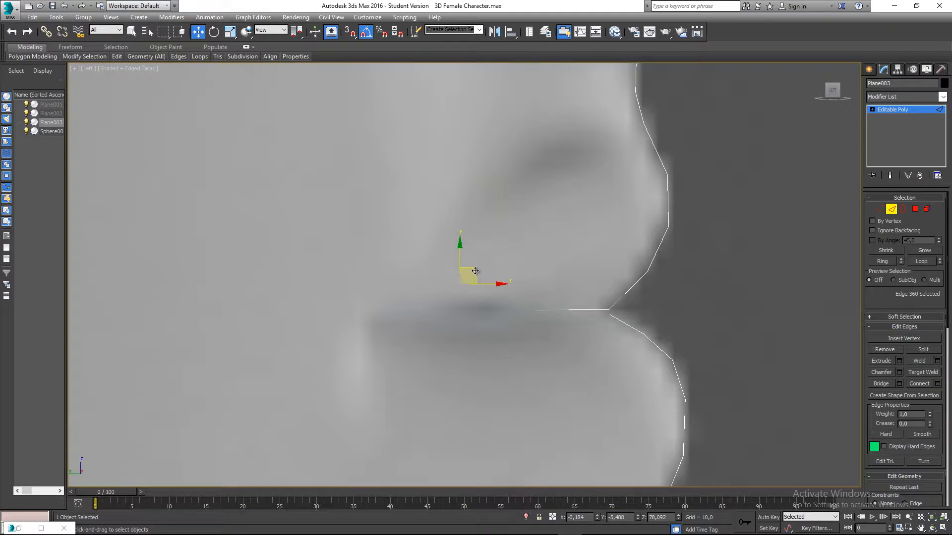
scroll(476, 272, down, 3)
middle_drag(484, 276, 503, 287)
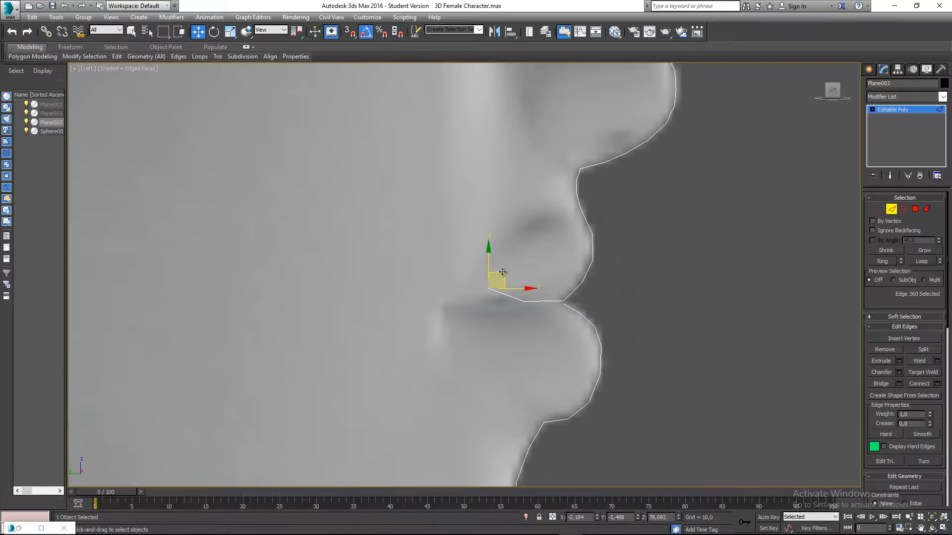
shift+drag(498, 275, 450, 251)
middle_drag(451, 251, 507, 252)
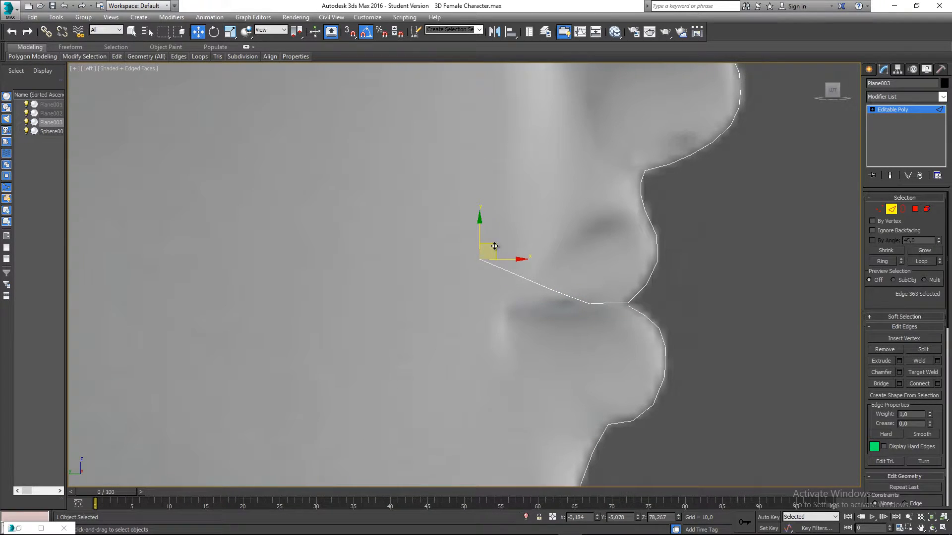
shift+drag(494, 245, 503, 229)
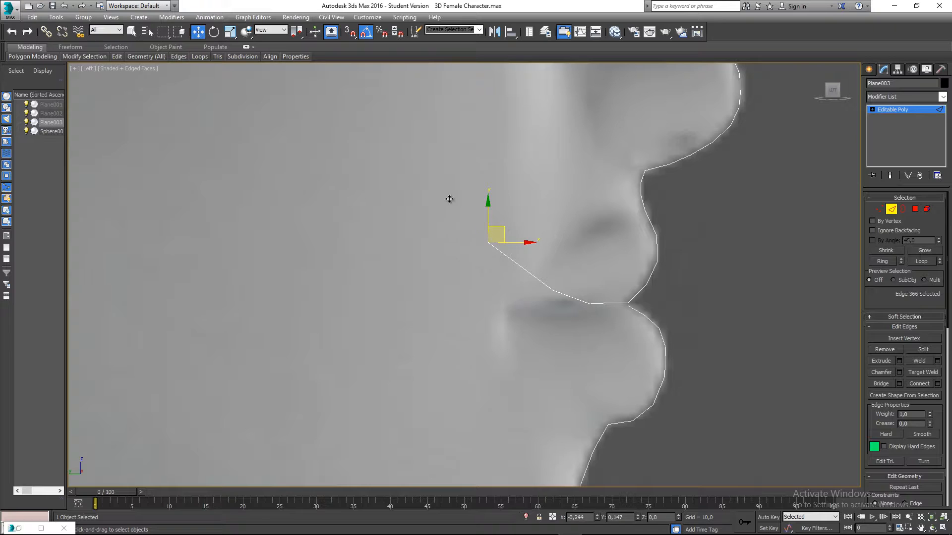
Step: Continue extruding the mouth strip backward in an arch across the cheek, descending past the earring to the back of the neck
shift+drag(450, 199, 416, 191)
middle_drag(428, 204, 495, 219)
shift+drag(486, 206, 399, 191)
middle_drag(413, 196, 505, 199)
shift+drag(495, 193, 403, 216)
scroll(412, 217, down, 2)
middle_drag(433, 216, 550, 183)
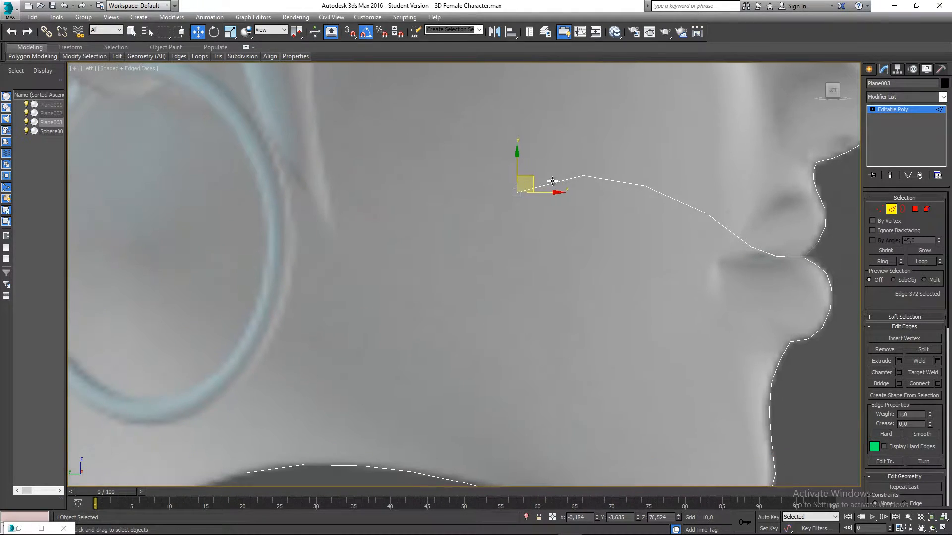
shift+drag(531, 176, 344, 158)
scroll(446, 149, up, 2)
middle_drag(376, 160, 511, 156)
scroll(501, 121, down, 4)
shift+drag(511, 158, 395, 205)
scroll(425, 204, down, 1)
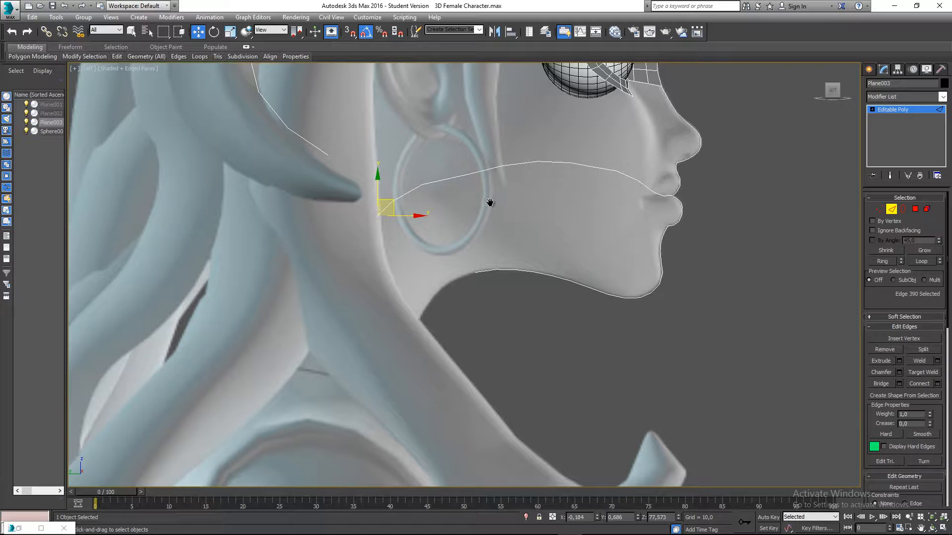
Step: Raise the upper mouth strip's vertices across the cheek in side view to form a higher, smoother arch
middle_drag(575, 184, 533, 218)
key(1)
scroll(561, 215, up, 4)
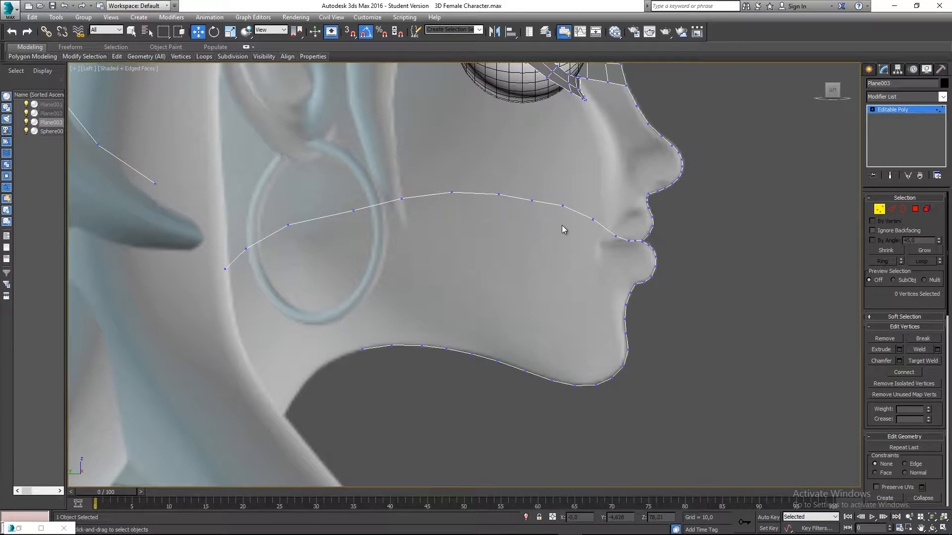
drag(584, 175, 582, 169)
drag(499, 202, 513, 169)
mouse_move(450, 167)
mouse_down()
mouse_move(470, 176)
mouse_move(449, 155)
mouse_up()
click(409, 178)
drag(408, 178, 383, 154)
click(337, 187)
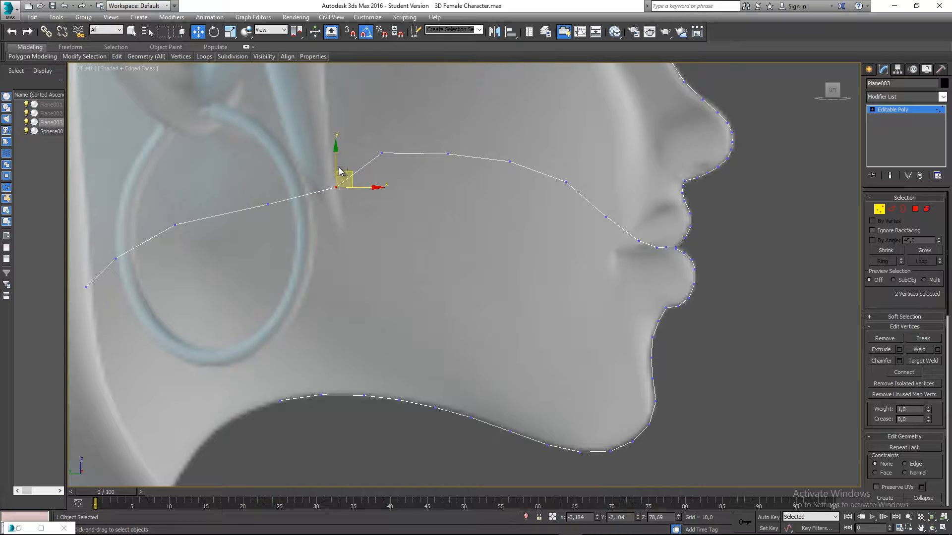
drag(346, 169, 329, 138)
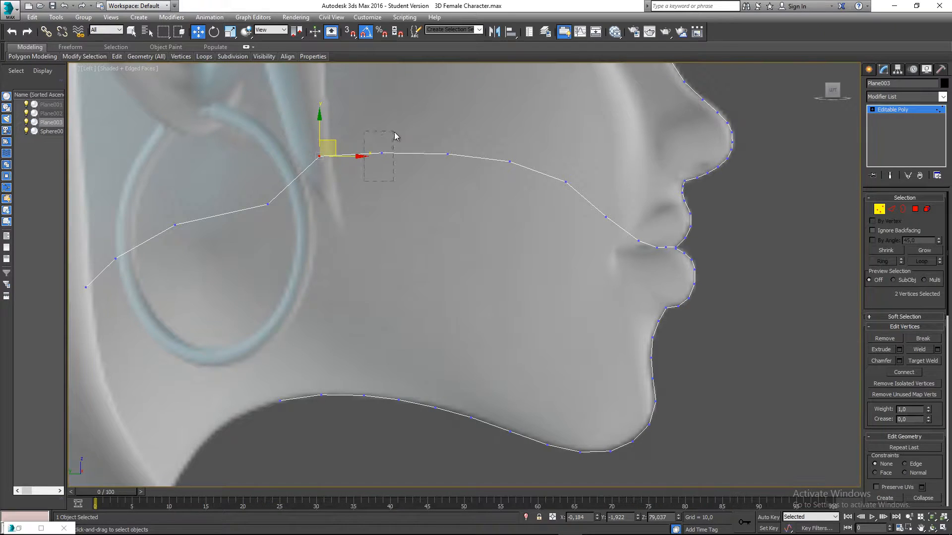
click(382, 153)
drag(390, 144, 390, 136)
Step: Reposition the upper strip's vertices over the earring so the arch descends smoothly toward the back of the neck
click(268, 204)
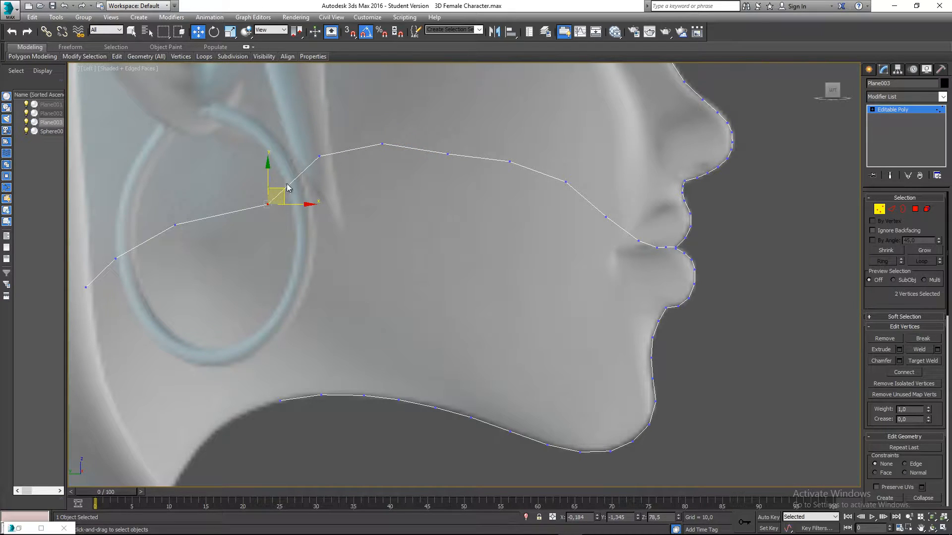
drag(279, 193, 254, 168)
middle_drag(277, 191, 364, 130)
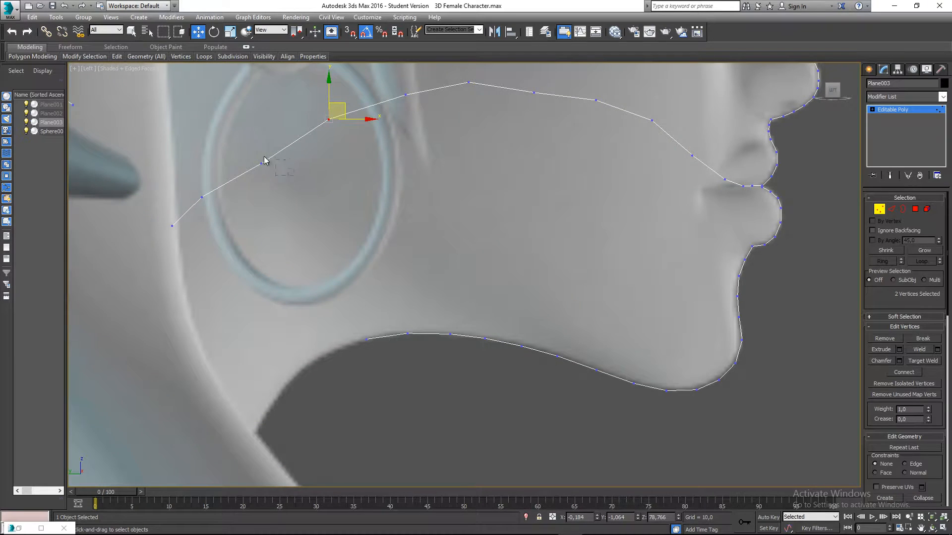
drag(240, 141, 261, 147)
drag(181, 180, 185, 228)
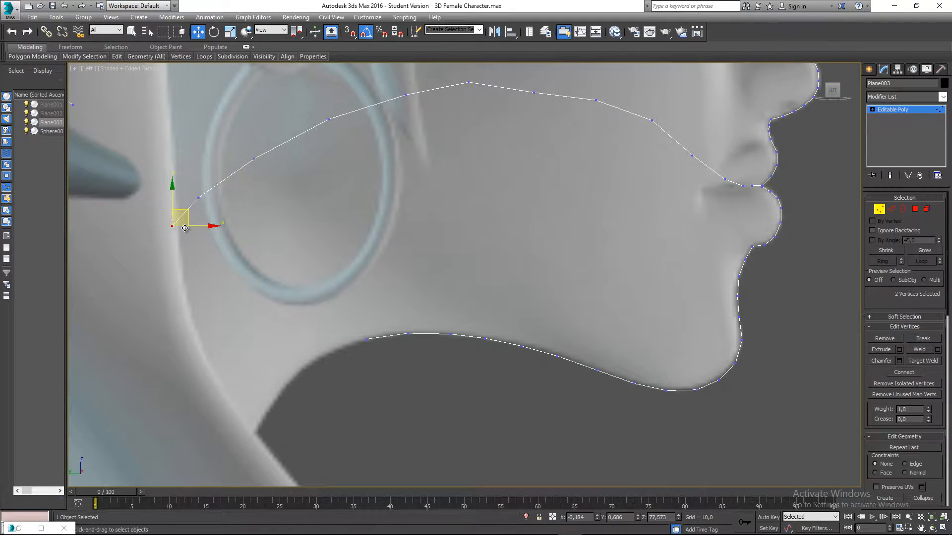
click(422, 221)
scroll(429, 218, down, 7)
middle_drag(461, 230, 445, 243)
scroll(522, 213, up, 4)
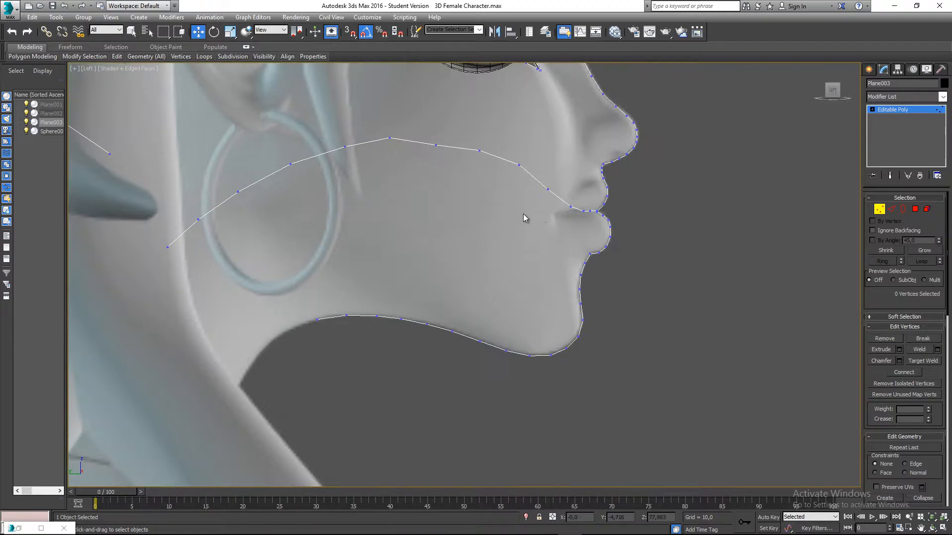
Step: Select the lower lip's open inner edge at the mouth gap and return to the side view
middle_drag(550, 216, 562, 245)
scroll(602, 246, up, 4)
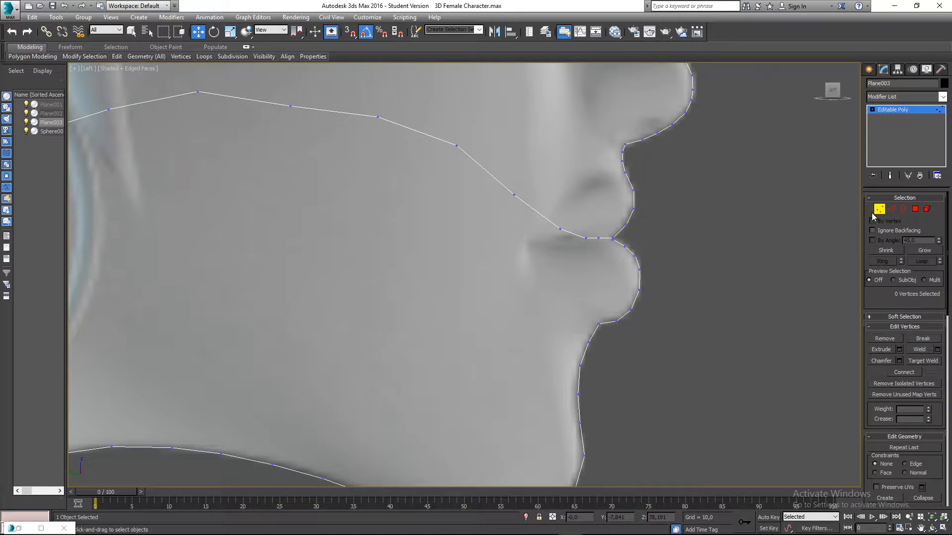
click(891, 210)
middle_drag(641, 252, 589, 278)
scroll(621, 258, up, 5)
alt+middle_drag(589, 279, 515, 385)
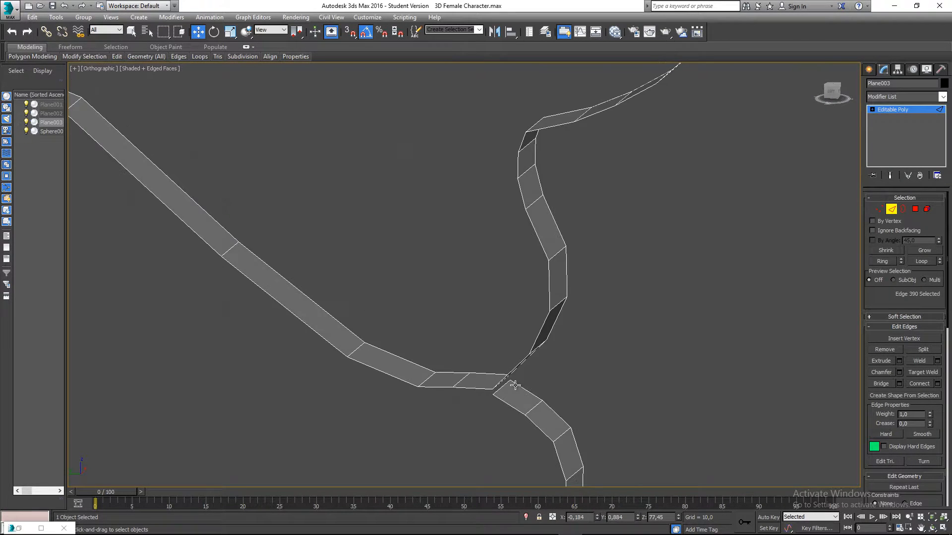
scroll(515, 386, up, 6)
click(526, 356)
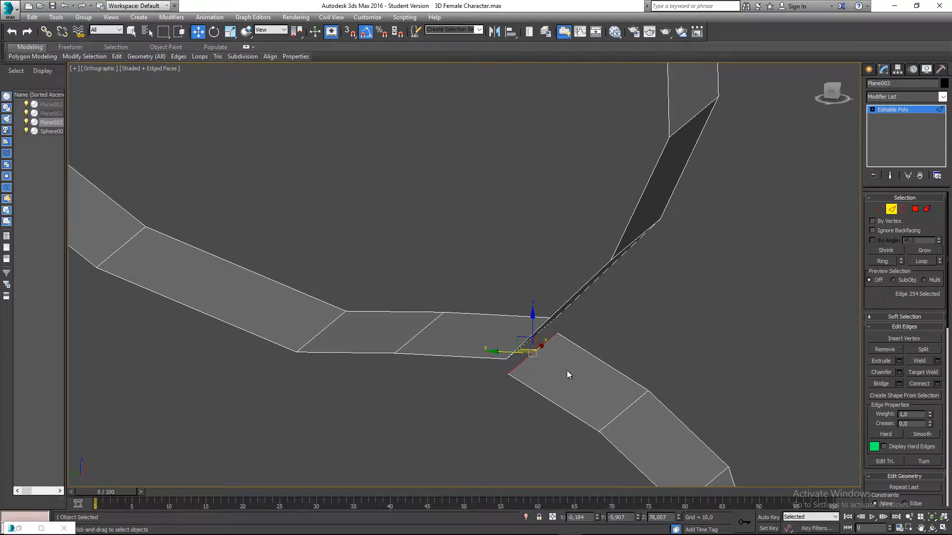
alt+middle_drag(566, 370, 626, 169)
key(l)
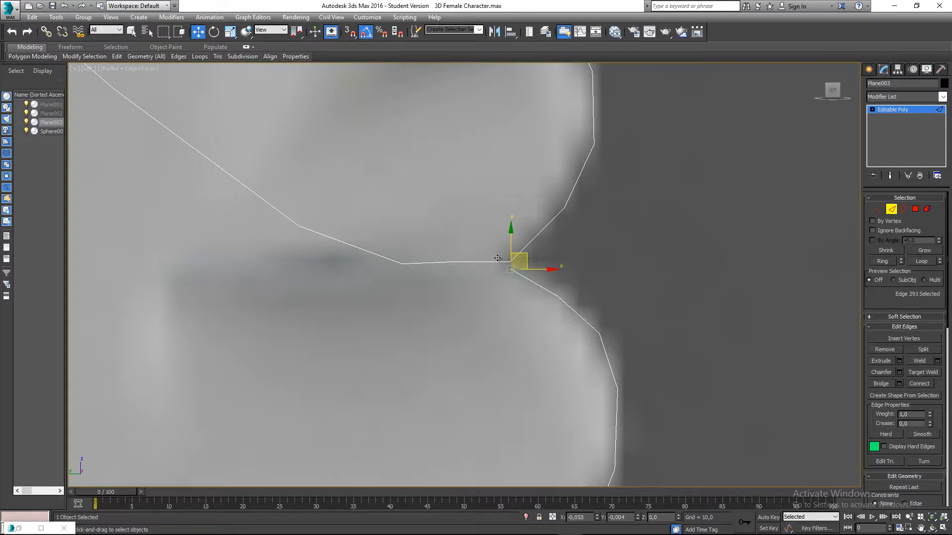
Step: Extrude the lower lip's inner edge a short, level segment into the mouth and line up its end vertices below the upper strip's
click(474, 260)
click(526, 273)
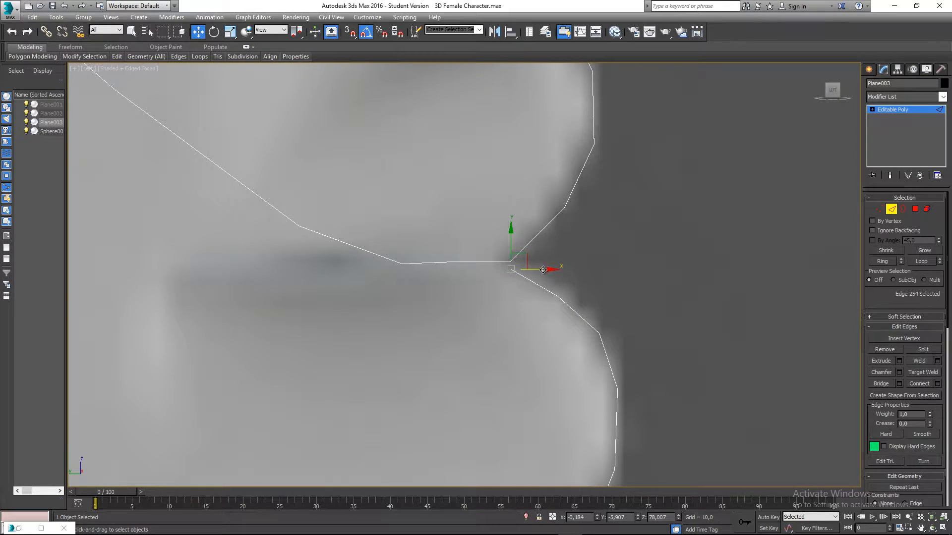
click(476, 262)
scroll(472, 275, up, 2)
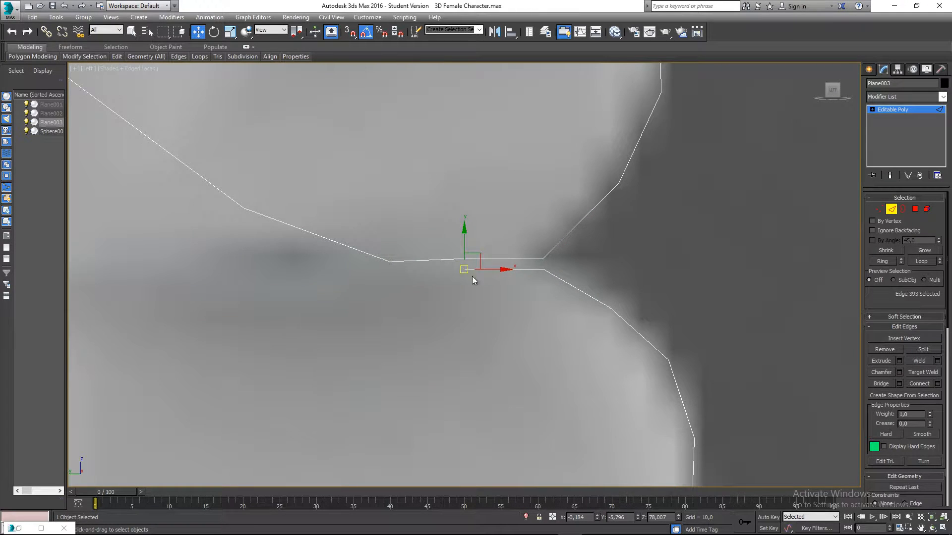
middle_drag(472, 276, 468, 296)
key(1)
click(459, 284)
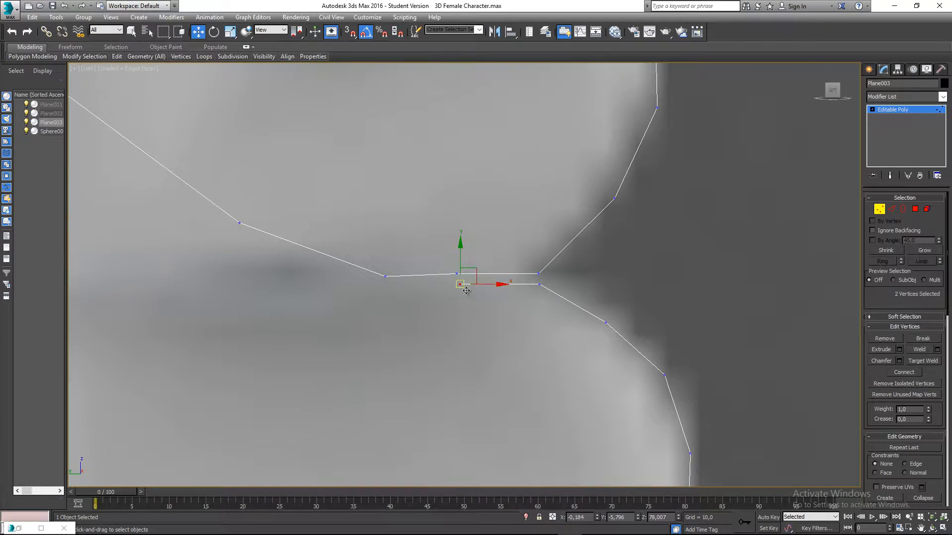
scroll(471, 280, up, 3)
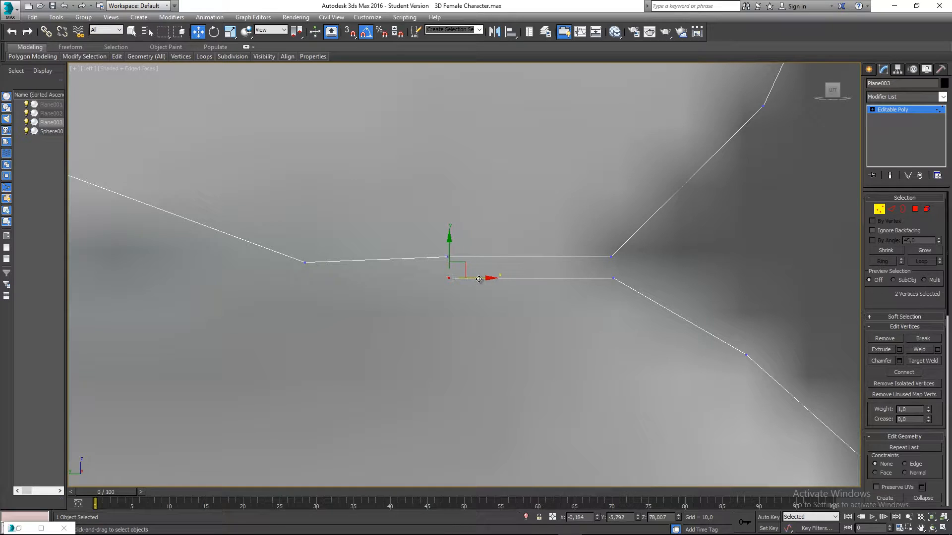
scroll(463, 290, down, 5)
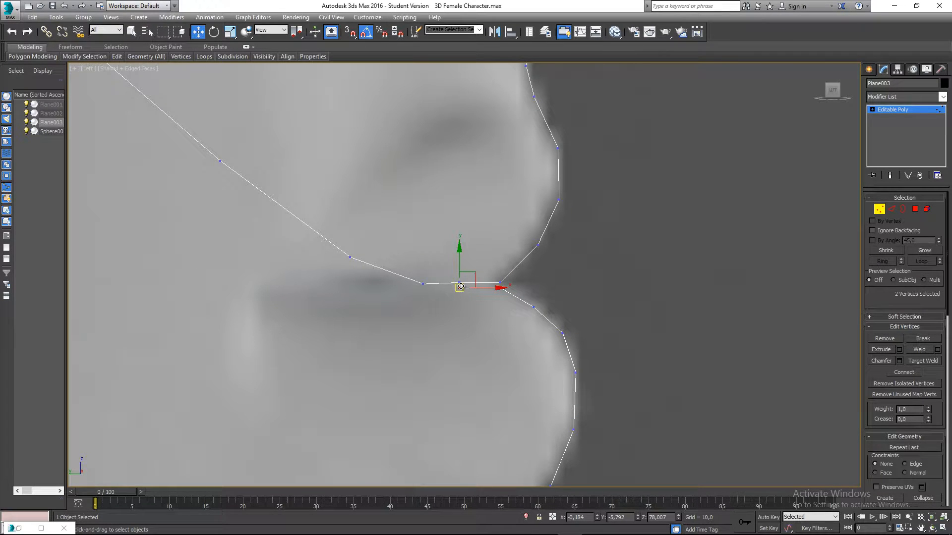
Step: Extrude the lower mouth edge further backward in several segments, descending behind the lower lip
middle_drag(466, 305, 455, 305)
key(2)
shift+drag(474, 276, 433, 286)
scroll(434, 286, down, 2)
middle_drag(466, 283, 528, 260)
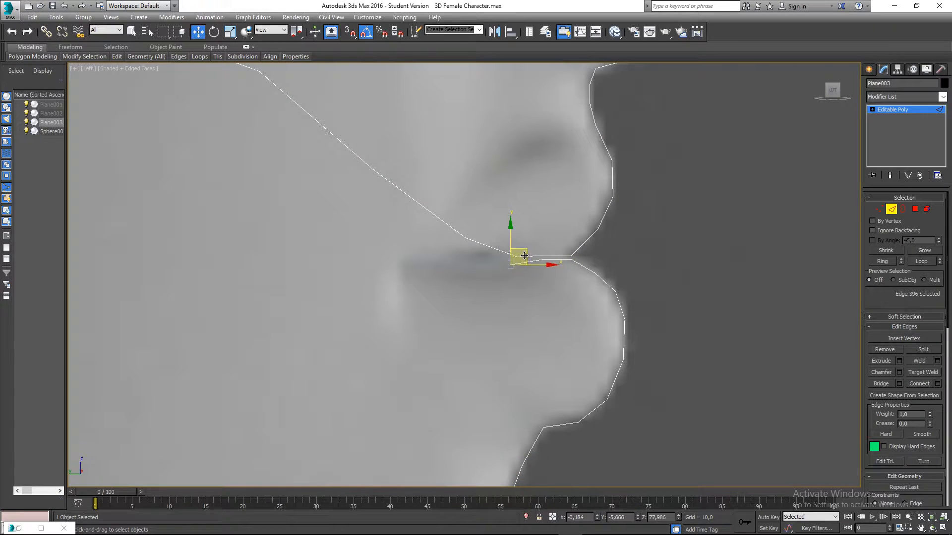
shift+drag(527, 258, 271, 401)
middle_drag(379, 333, 565, 271)
scroll(576, 208, down, 5)
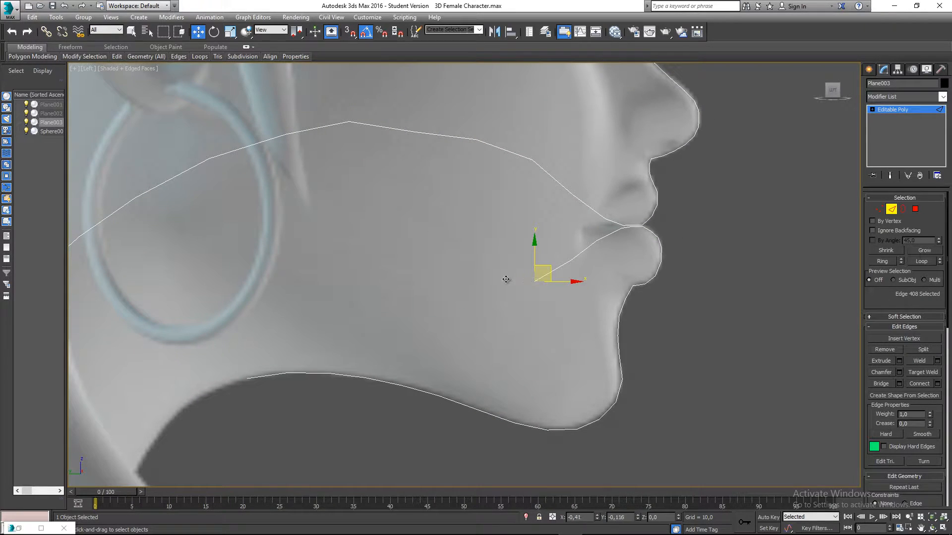
Step: Continue extruding the lower mouth strip across the lower cheek and under the earring to the back of the neck
shift+drag(505, 280, 300, 311)
middle_drag(299, 311, 383, 293)
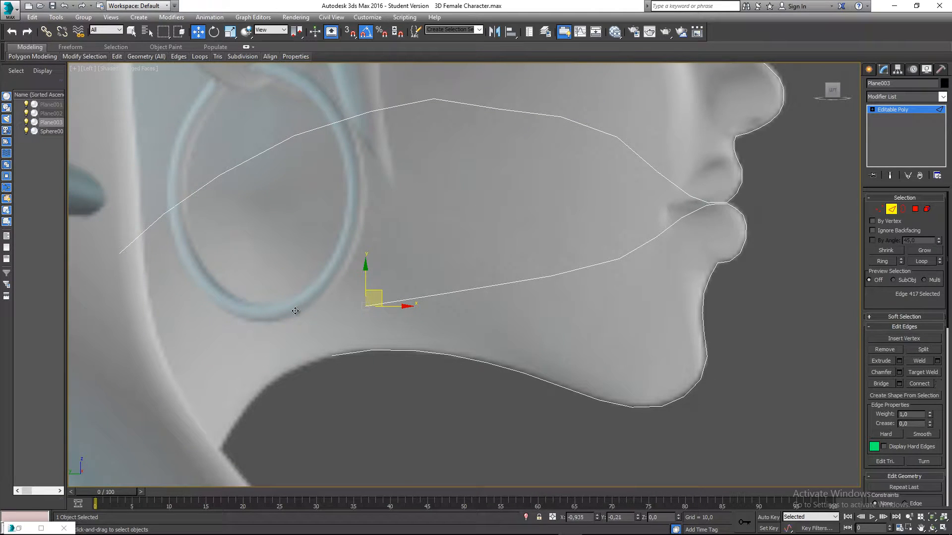
shift+drag(295, 311, 190, 325)
Step: Raise the lower strip's vertices around the earring and shift its end vertices onto the neck's back outline
key(1)
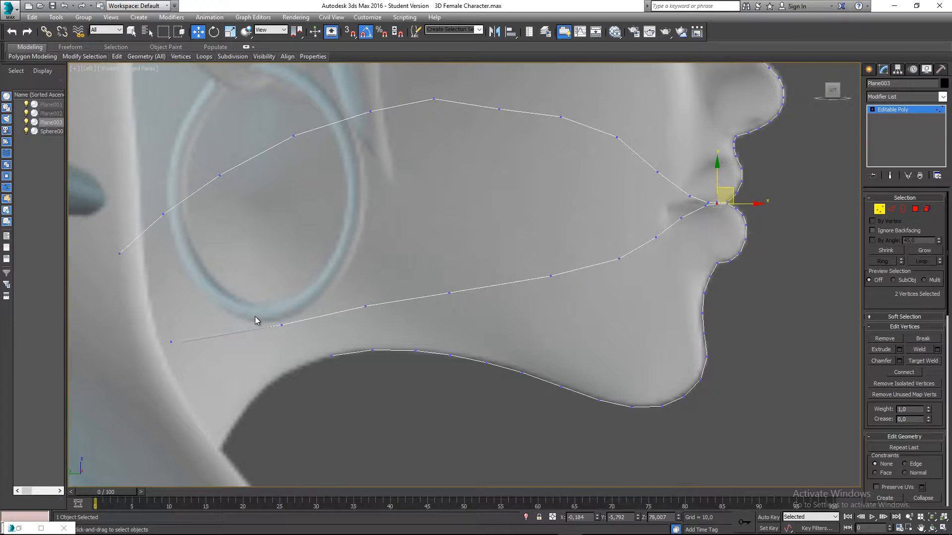
middle_drag(270, 312, 287, 284)
click(300, 297)
drag(316, 287, 286, 257)
drag(398, 291, 387, 226)
drag(455, 244, 472, 268)
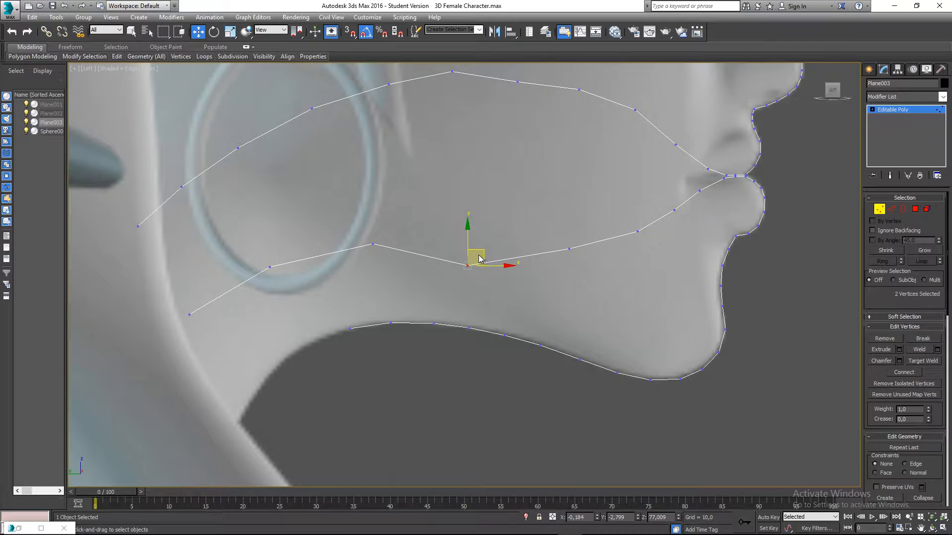
drag(174, 283, 208, 331)
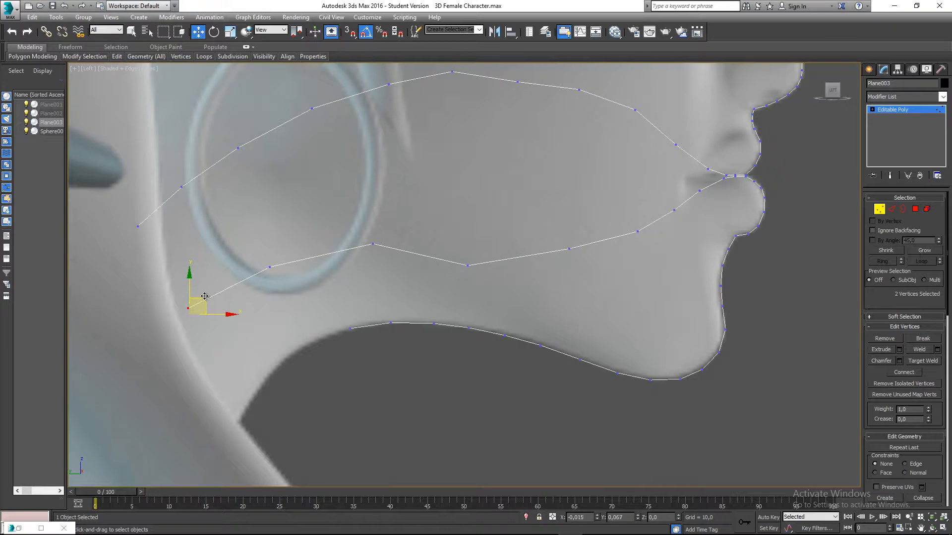
drag(204, 296, 281, 238)
drag(359, 224, 385, 271)
drag(457, 240, 493, 293)
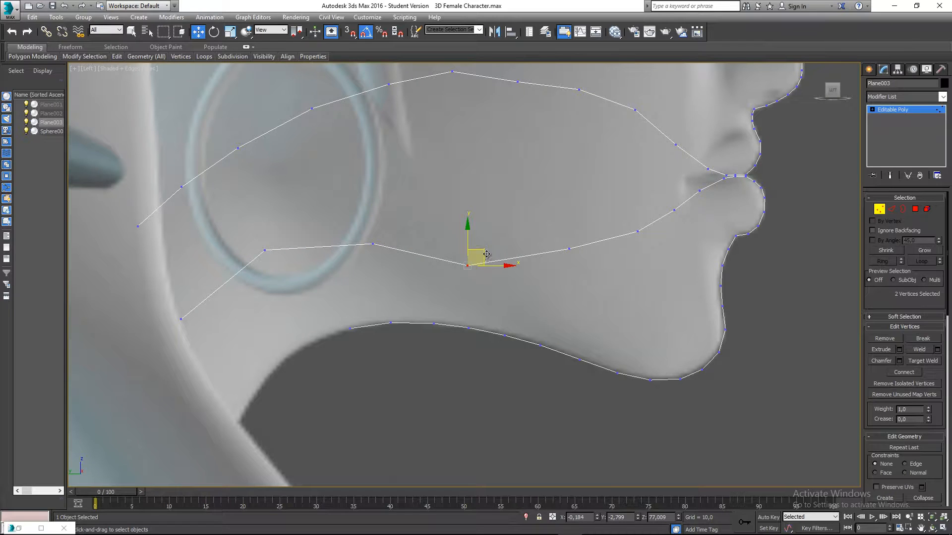
Step: Lower the lower strip's vertices behind the mouth and along the jaw so it drops steeply from the lips and levels out
drag(487, 254, 484, 249)
drag(567, 232, 597, 251)
drag(618, 219, 690, 198)
click(641, 207)
drag(625, 239, 667, 282)
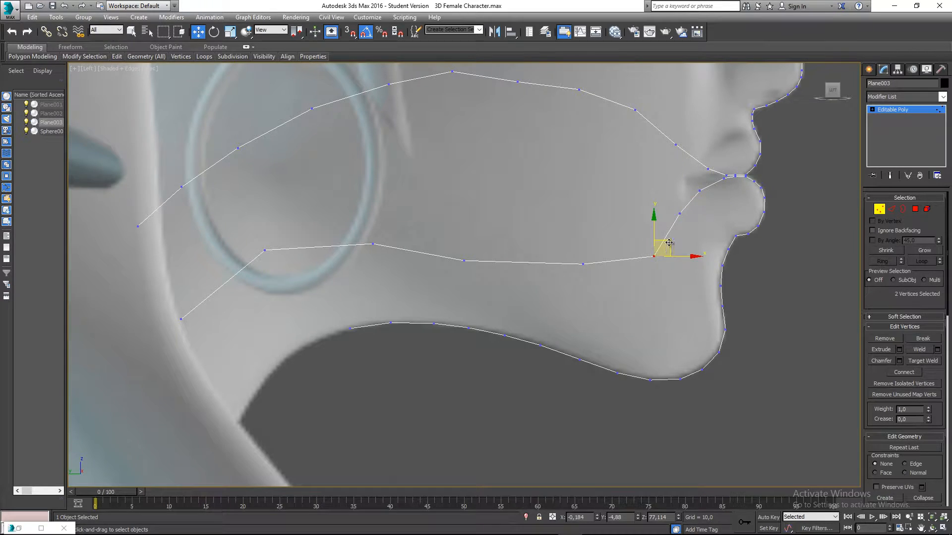
drag(661, 246, 651, 250)
drag(568, 247, 602, 289)
drag(595, 253, 571, 261)
click(547, 237)
Step: Fine-tune the lower strip's vertex at the front rim of the earring, moving it slightly back and up
scroll(548, 237, down, 3)
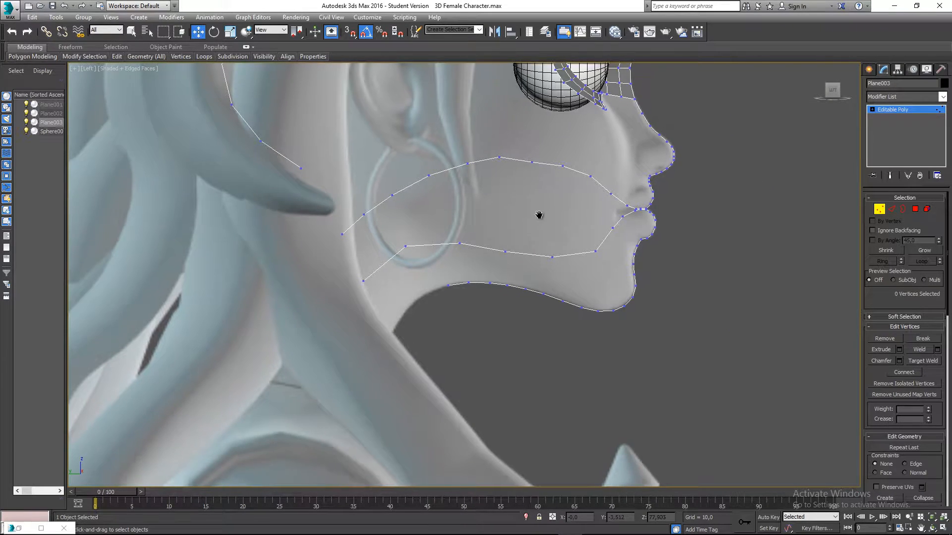
scroll(572, 231, up, 2)
scroll(572, 231, down, 3)
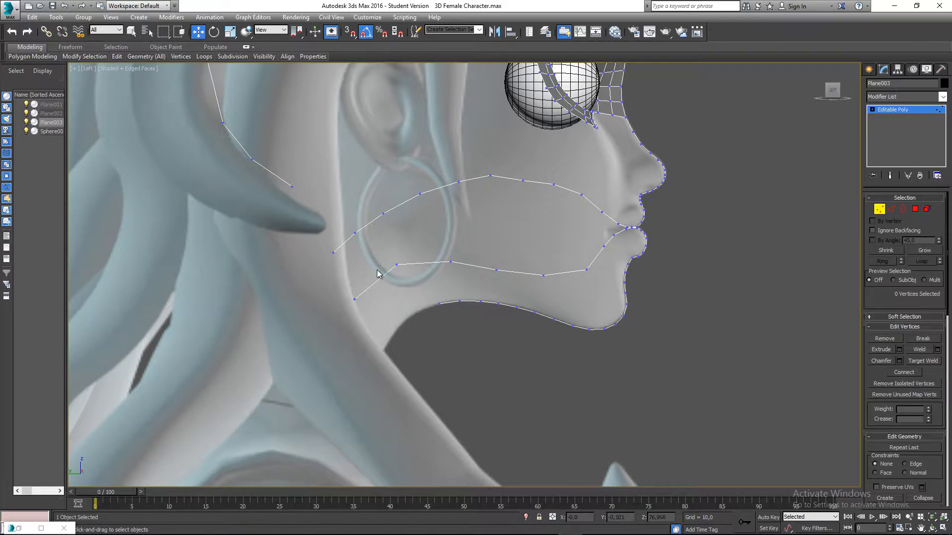
scroll(378, 270, up, 3)
mouse_move(395, 268)
mouse_down()
mouse_move(426, 257)
mouse_move(412, 261)
mouse_up()
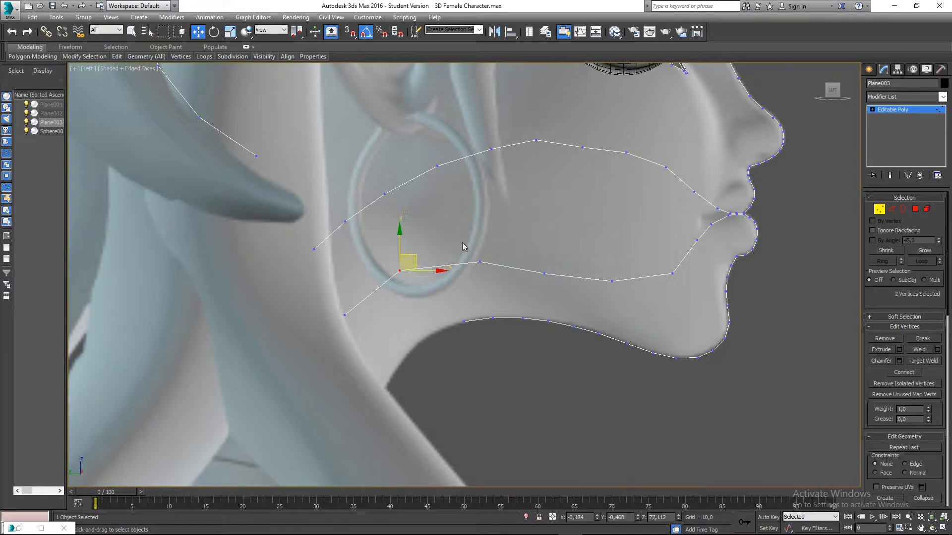
drag(500, 274, 486, 248)
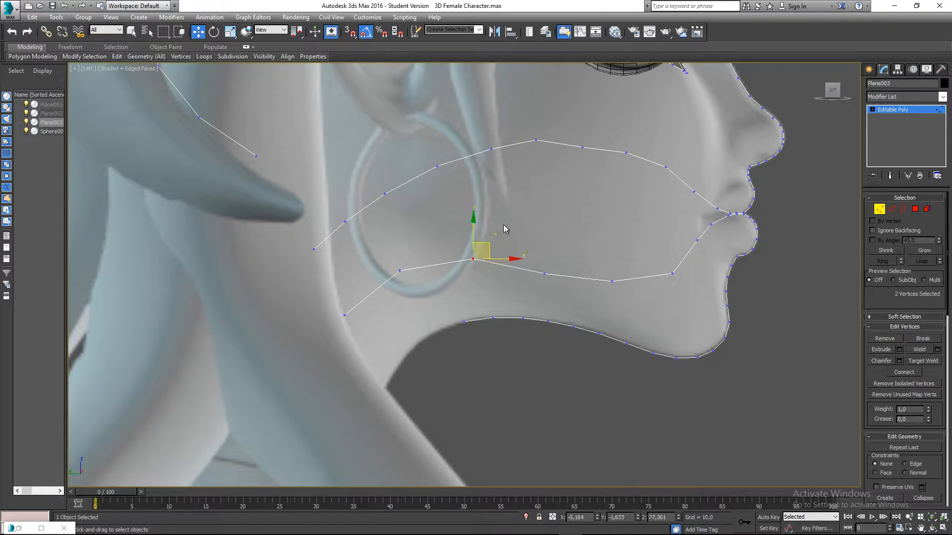
click(505, 225)
Step: Lower the upper strip's rear end vertices down the back of the neck and adjust the neighbouring vertices to smooth the curve
middle_drag(514, 238, 459, 238)
middle_drag(558, 216, 510, 249)
alt+middle_drag(525, 249, 352, 235)
drag(352, 232, 394, 263)
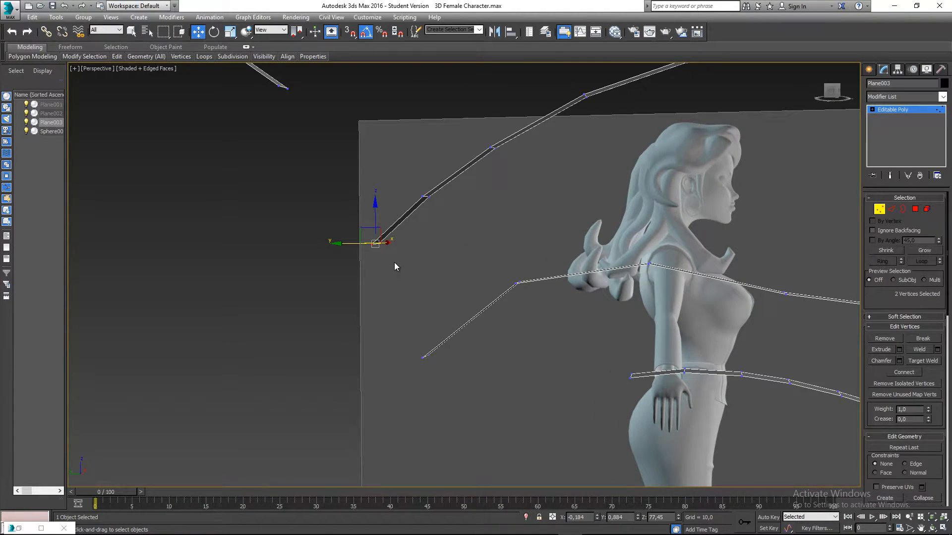
key(l)
middle_drag(293, 269, 365, 236)
scroll(302, 237, up, 2)
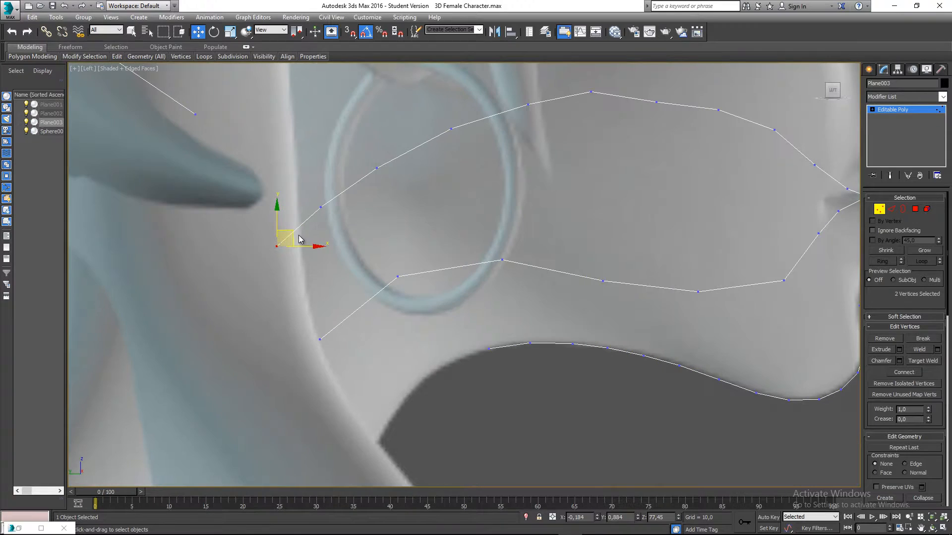
drag(286, 275, 334, 221)
drag(388, 188, 388, 188)
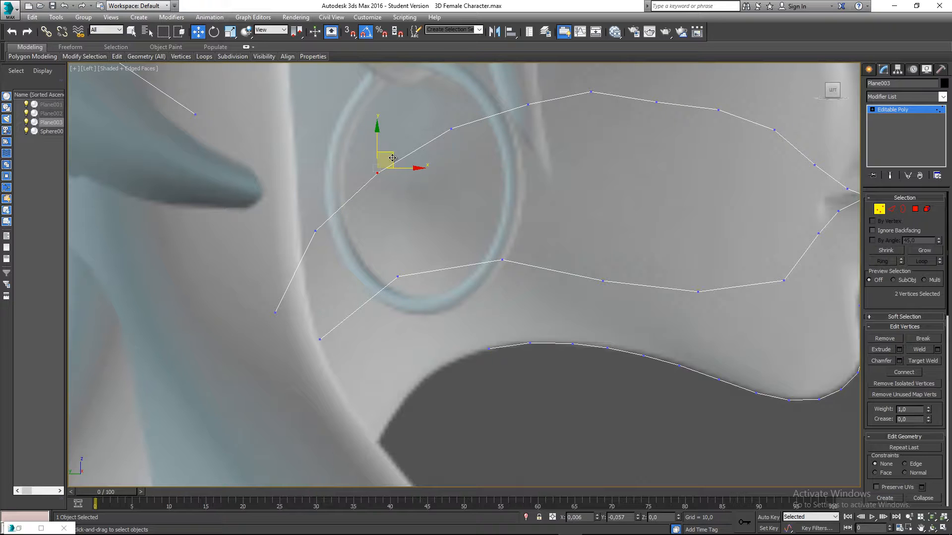
click(441, 244)
Step: Examine the upper and lower mouth strips and their junction at the lips in the perspective view
scroll(450, 245, down, 4)
scroll(462, 238, down, 1)
middle_drag(505, 230, 426, 236)
key(p)
scroll(461, 239, down, 4)
scroll(550, 231, up, 4)
scroll(550, 231, up, 3)
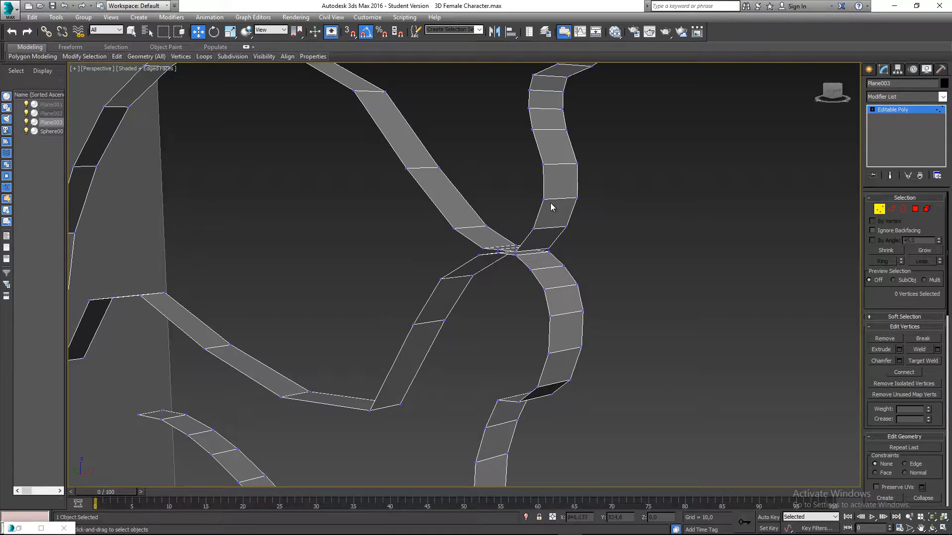
Step: In the front view, extrude the centre strip's side edge above the upper lip into a strip arching along the lip's contour toward the mouth corner
key(f)
middle_drag(454, 314, 440, 175)
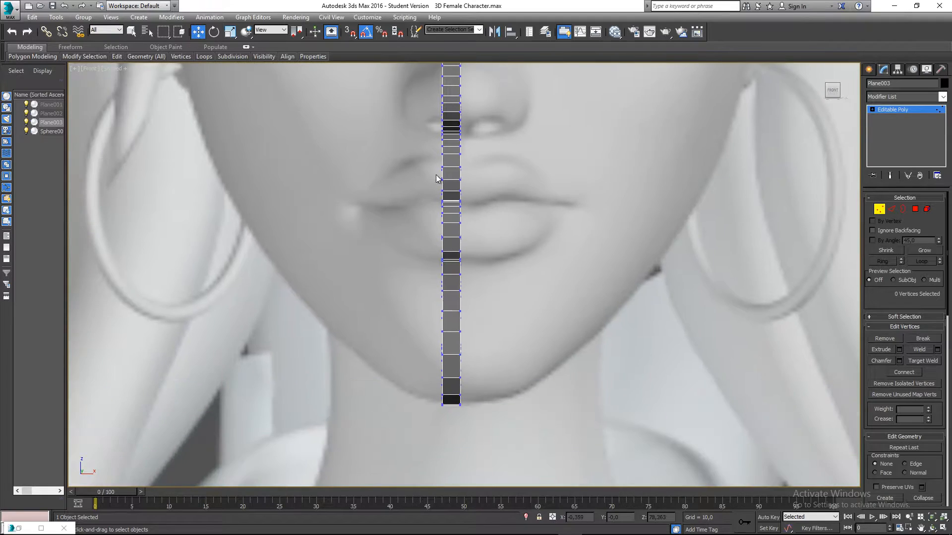
scroll(449, 174, up, 5)
key(2)
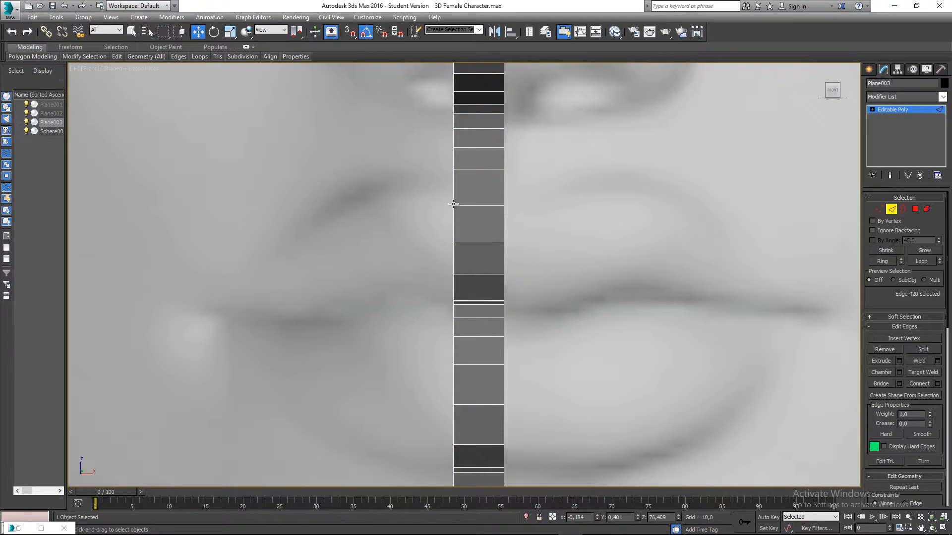
click(454, 192)
middle_drag(478, 200, 492, 222)
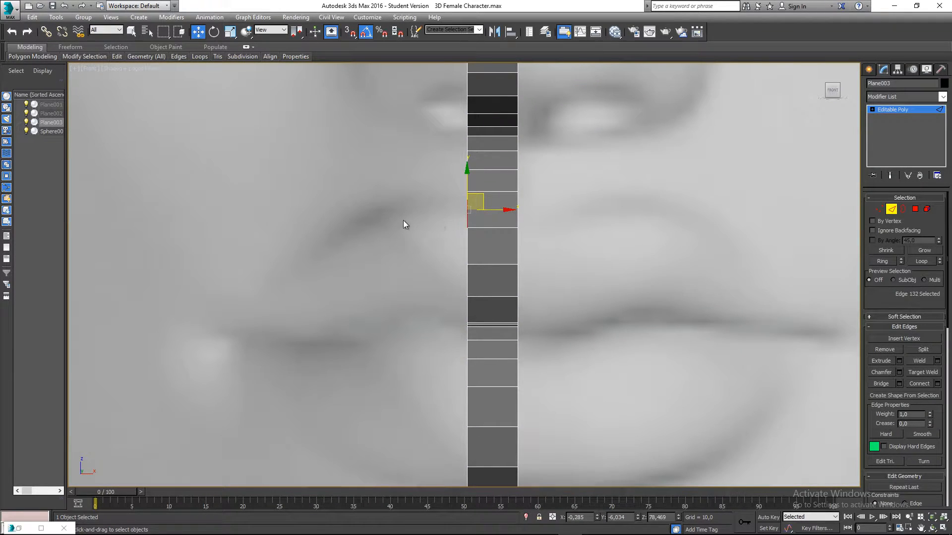
scroll(474, 208, up, 2)
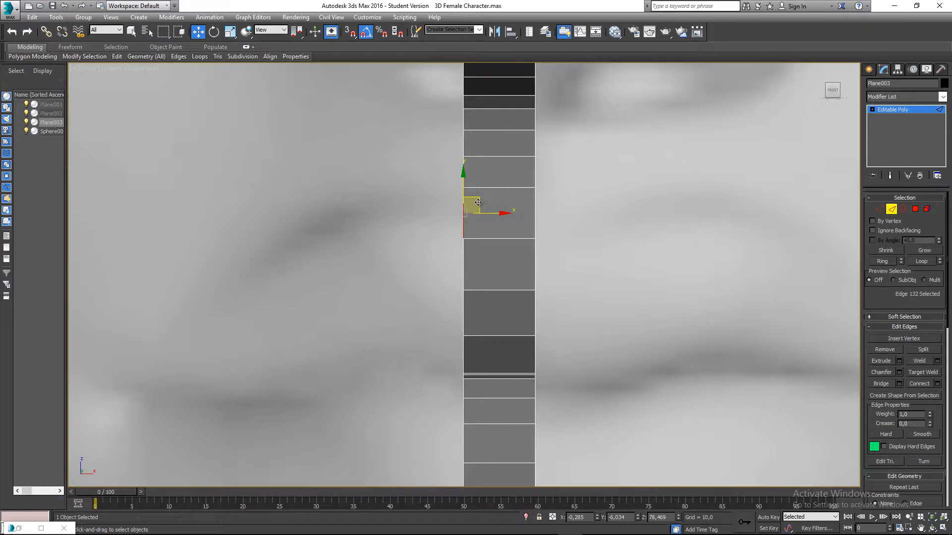
shift+drag(478, 199, 245, 270)
scroll(362, 233, down, 4)
middle_drag(362, 233, 388, 173)
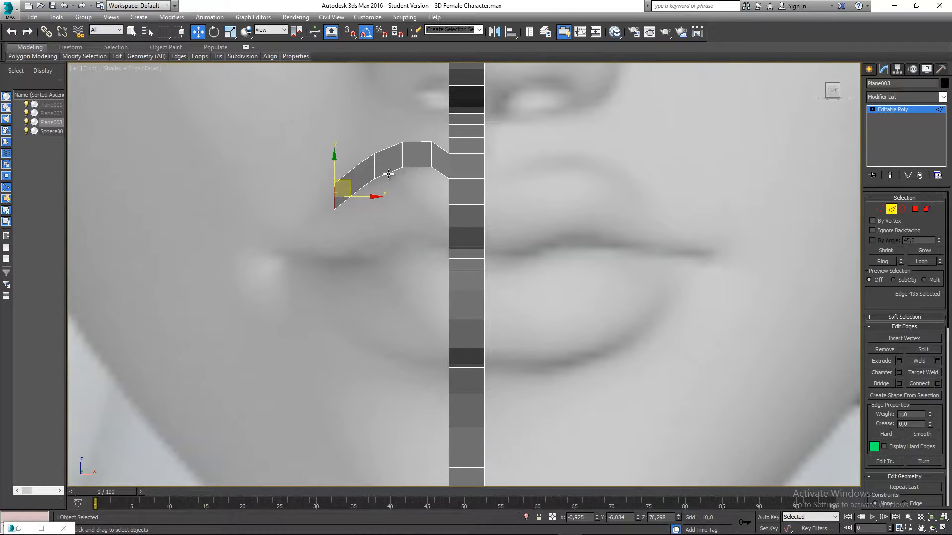
drag(352, 185, 315, 205)
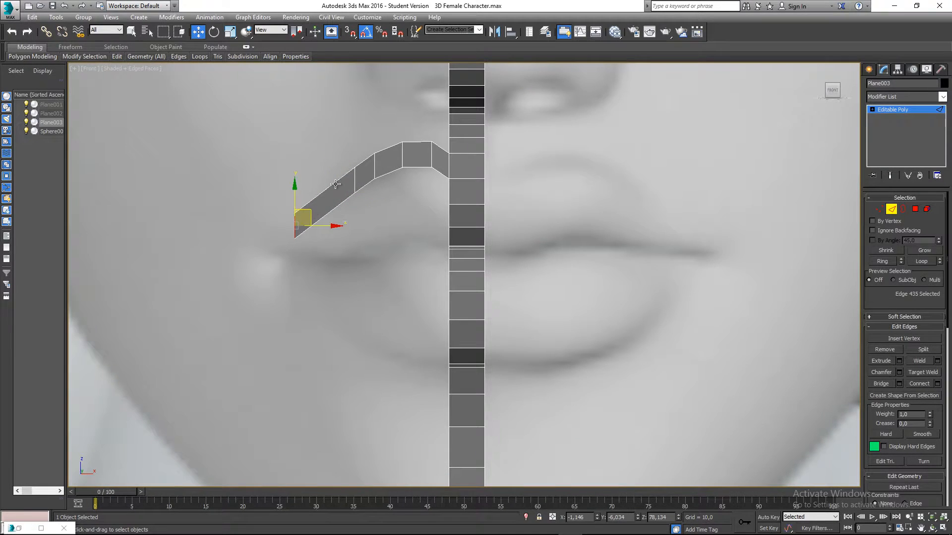
scroll(355, 183, up, 2)
click(365, 184)
click(362, 183)
key(ctrl+z)
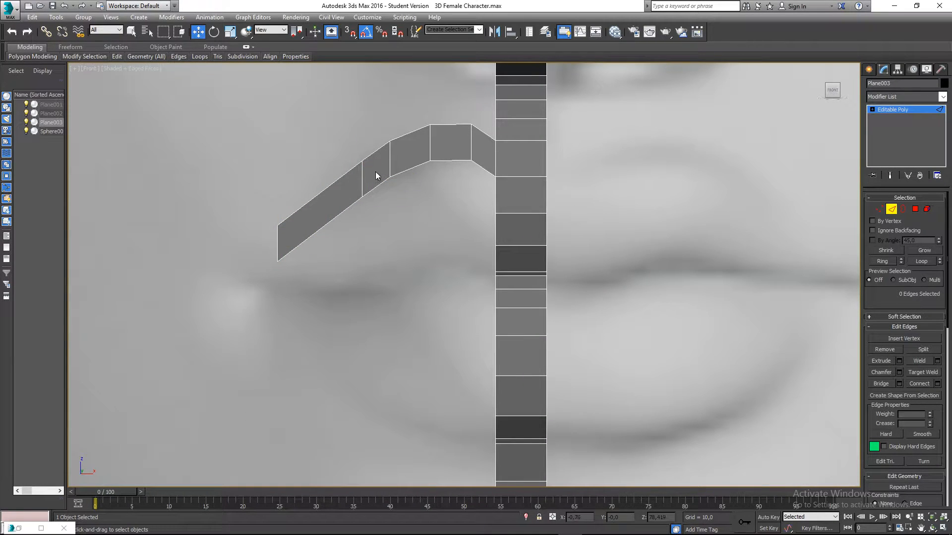
key(ctrl+z)
key(ctrl+z)
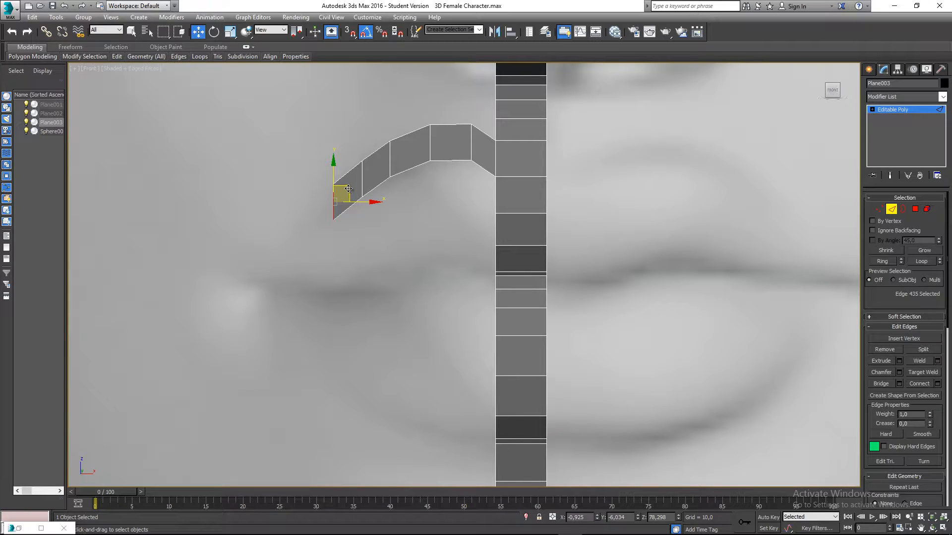
Step: Extend the strip by one more segment to near the mouth corner and slightly raise the vertex pair at the arch's peak
shift+drag(343, 188, 282, 241)
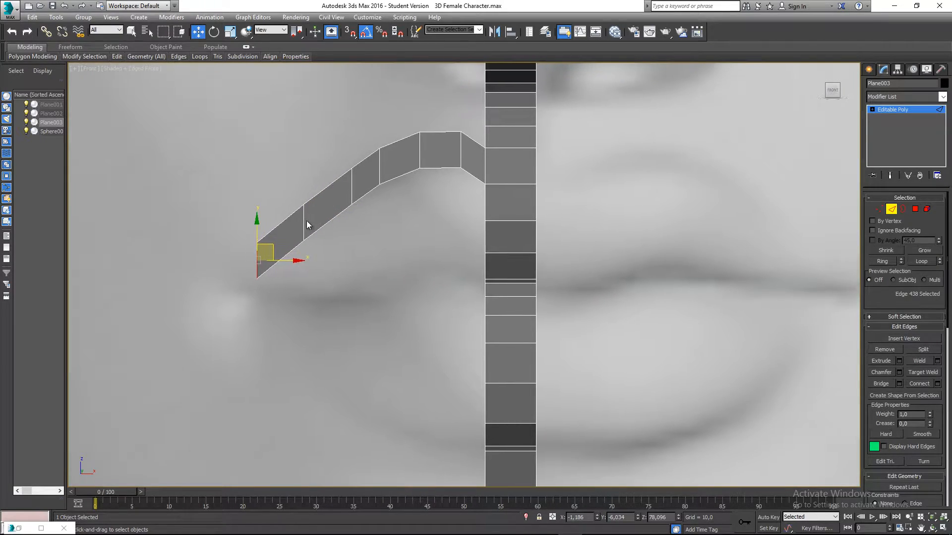
key(1)
scroll(324, 210, up, 2)
middle_drag(446, 180, 414, 204)
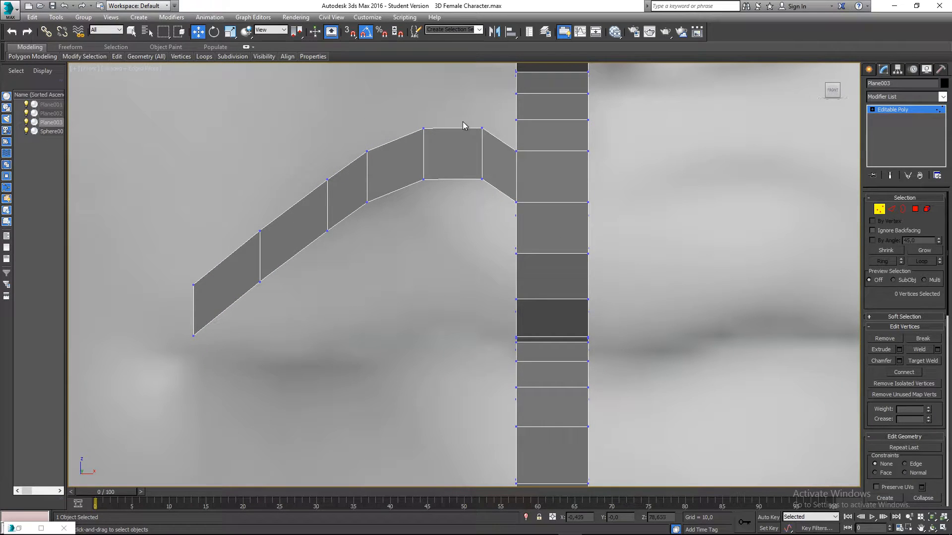
drag(471, 221, 471, 221)
click(434, 140)
drag(449, 210, 450, 209)
drag(432, 146, 431, 140)
Step: Move the vertex pairs between the peak and the strip's outer end outward and up to round the arch along the upper lip
drag(347, 128, 384, 218)
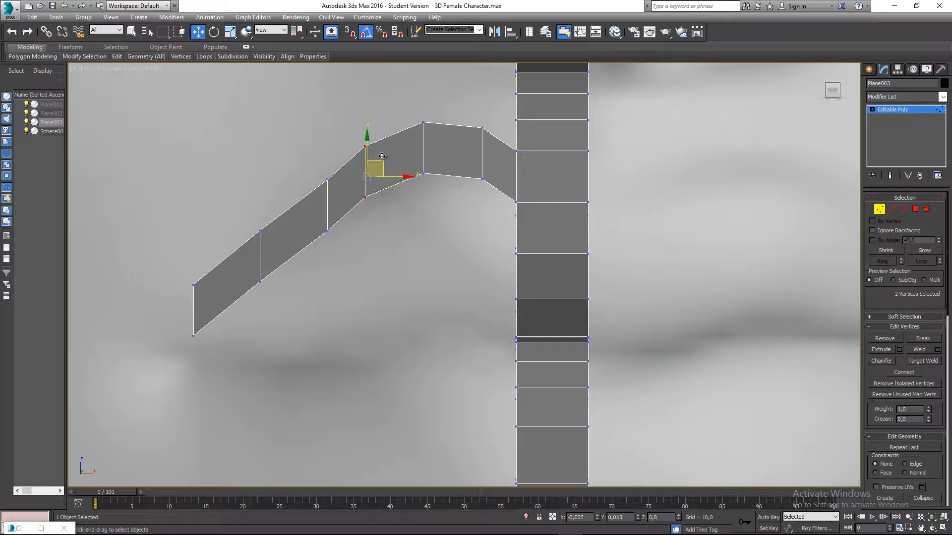
drag(375, 169, 373, 160)
drag(315, 161, 341, 237)
drag(344, 191, 334, 181)
drag(295, 314, 295, 314)
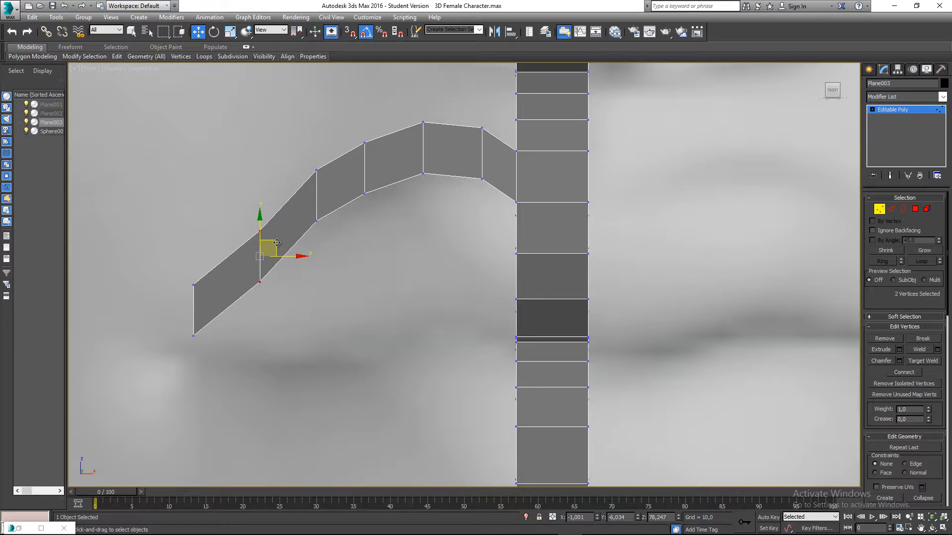
drag(273, 241, 262, 228)
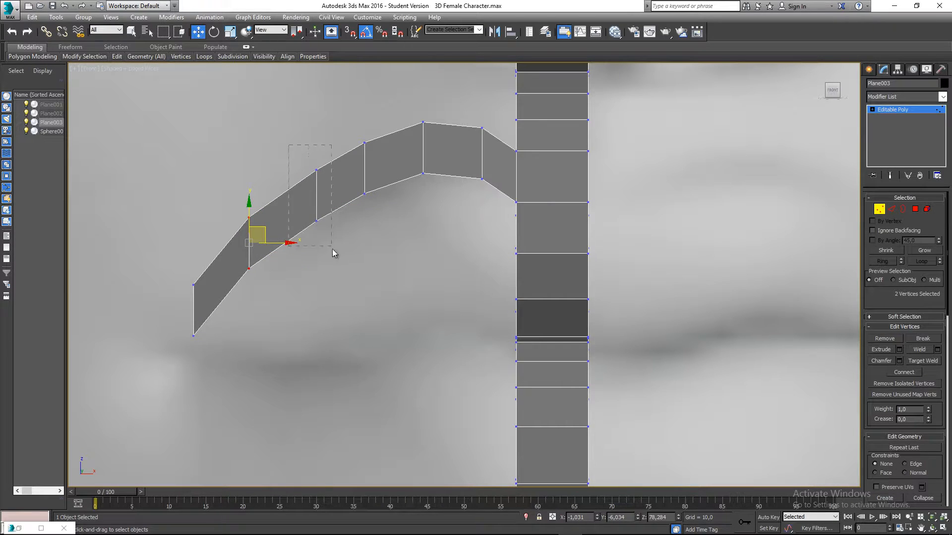
drag(332, 249, 332, 249)
drag(329, 182, 320, 180)
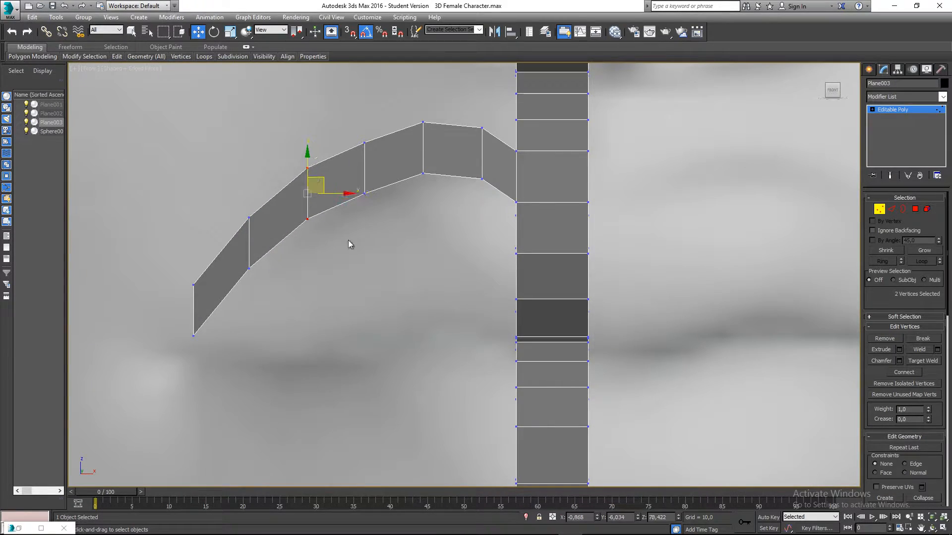
click(349, 240)
scroll(370, 266, down, 5)
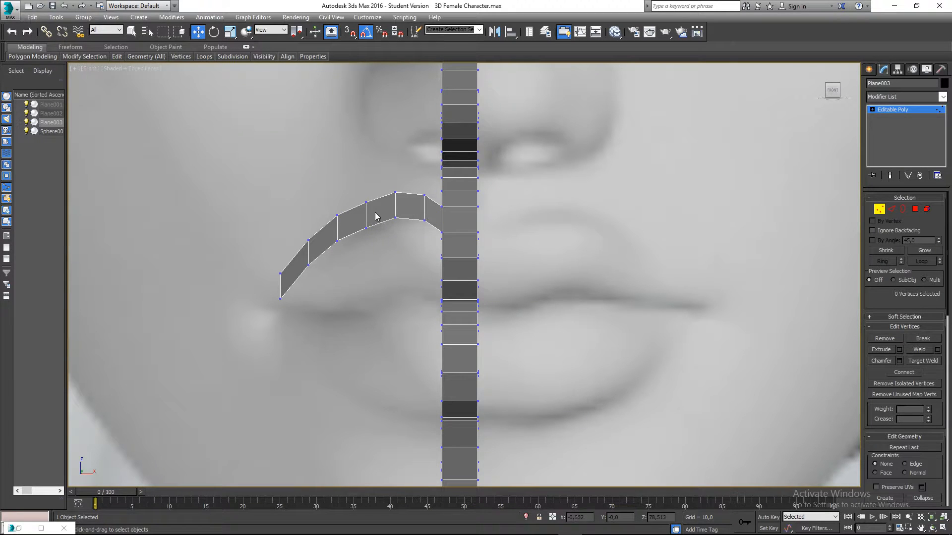
Step: Adjust the arch's upper vertex beside the centre strip and slightly raise the upper vertex where the two strips join
middle_drag(406, 222, 430, 212)
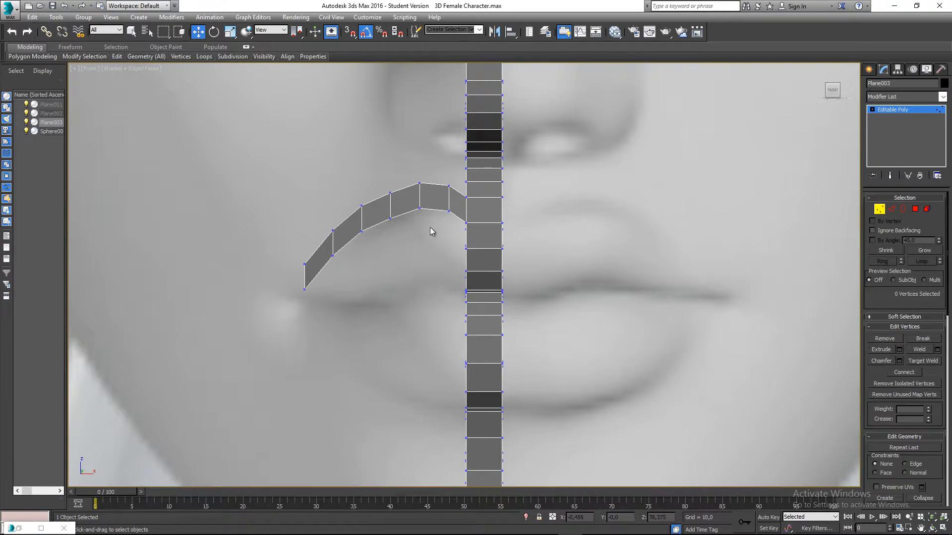
scroll(439, 245, up, 3)
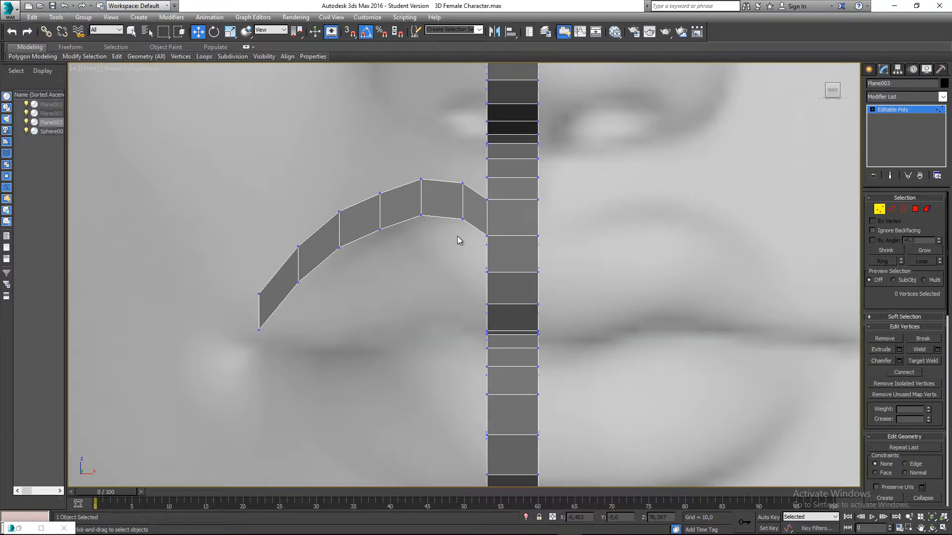
middle_drag(458, 240, 454, 248)
drag(444, 183, 463, 175)
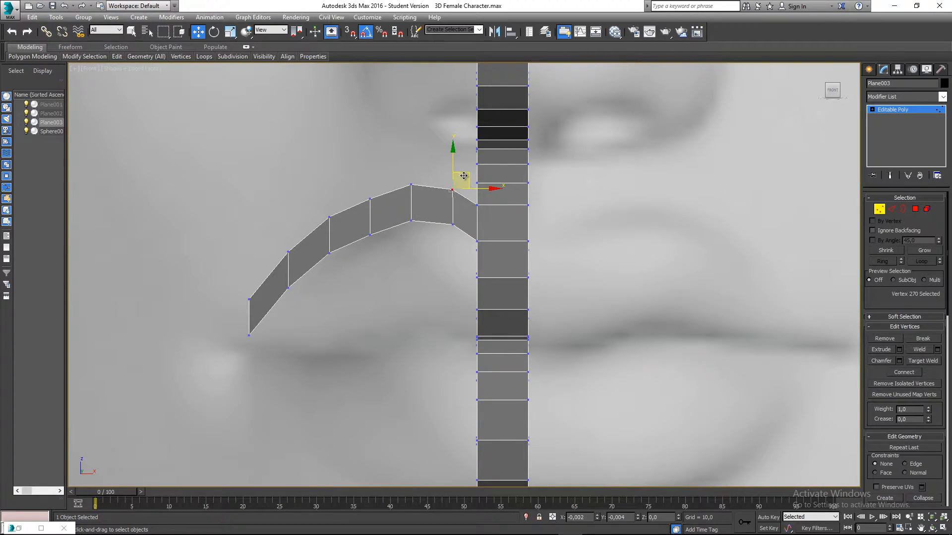
scroll(474, 216, up, 5)
drag(497, 225, 498, 177)
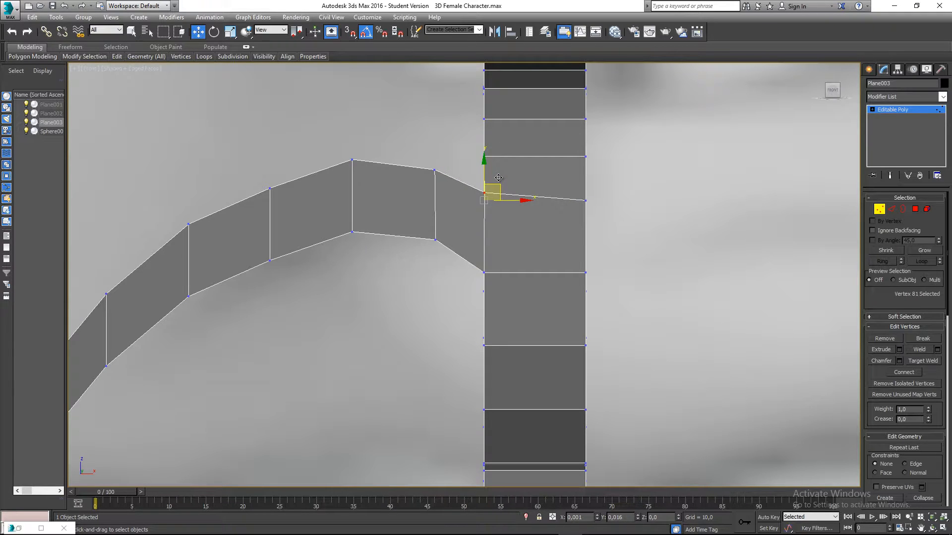
scroll(432, 269, down, 5)
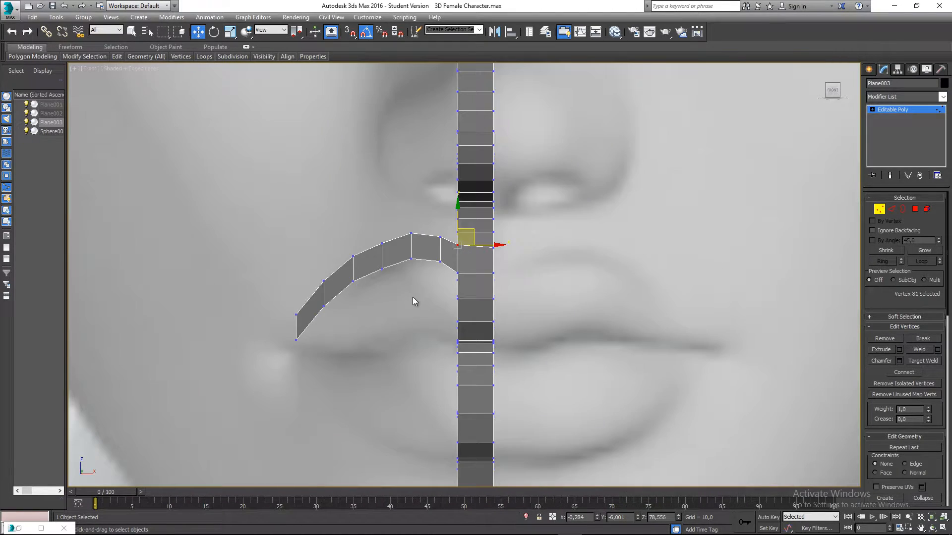
click(413, 298)
Step: Slant the two cross edges nearest the centre strip by moving their upper vertices outward and the peak's lower vertex slightly inward
middle_drag(344, 324, 388, 282)
scroll(379, 278, up, 2)
middle_drag(436, 237, 422, 245)
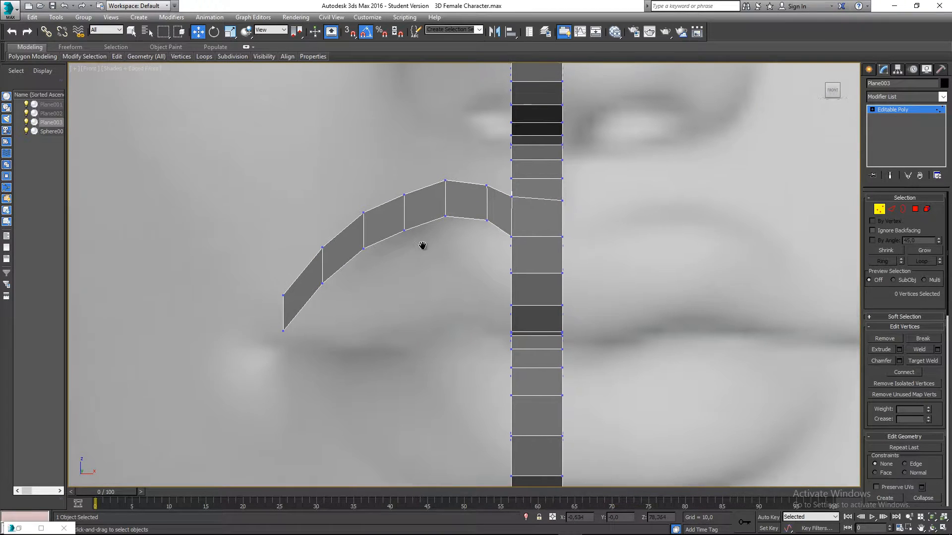
scroll(466, 191, up, 2)
mouse_move(427, 155)
mouse_down()
mouse_move(469, 180)
mouse_move(442, 147)
mouse_up()
drag(417, 200, 450, 236)
drag(448, 204, 451, 206)
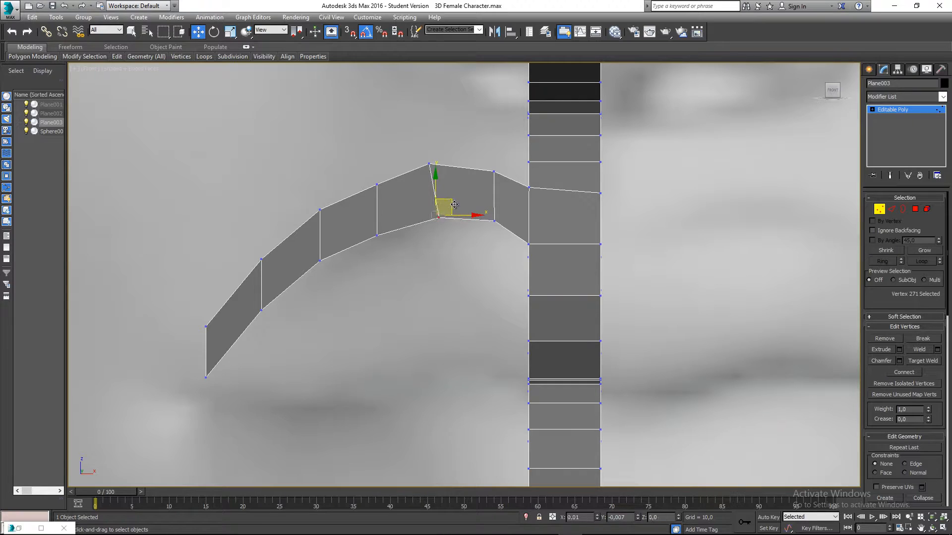
mouse_move(489, 155)
mouse_down()
mouse_move(501, 176)
mouse_move(500, 155)
mouse_up()
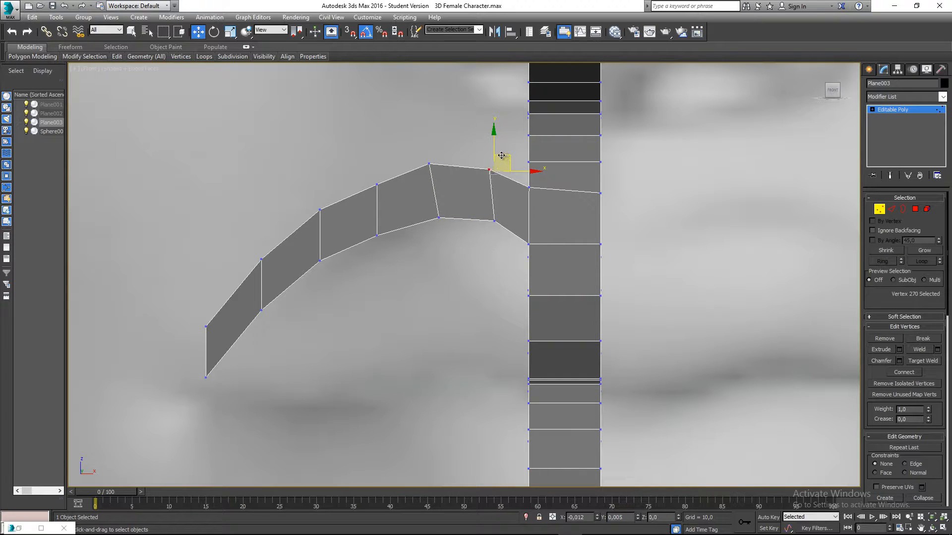
Step: Slant the lip strip's three remaining inner cross edges by moving their upper vertices outward, and refine the outermost one's lower vertex
mouse_move(374, 176)
mouse_down()
mouse_move(385, 191)
mouse_move(384, 169)
mouse_move(373, 170)
mouse_up()
click(320, 209)
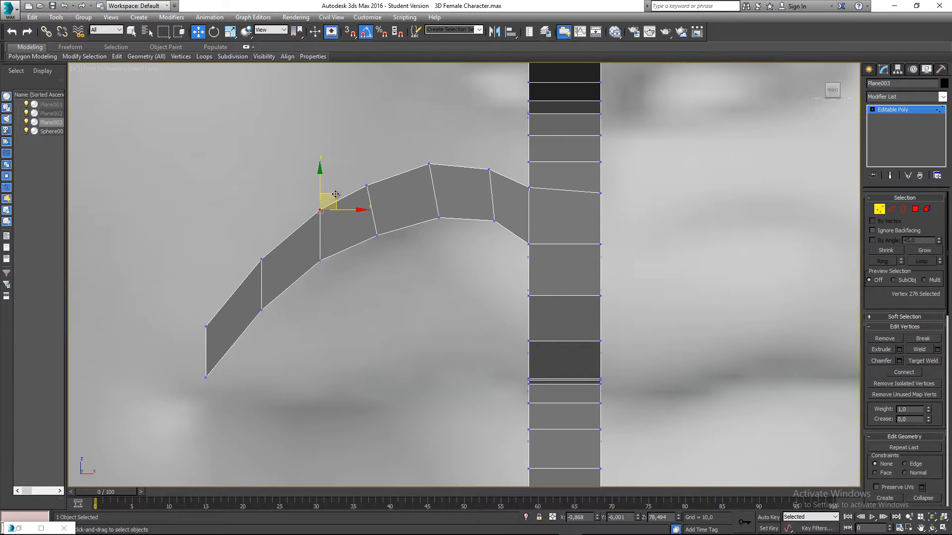
drag(335, 194, 324, 198)
middle_drag(233, 272, 344, 219)
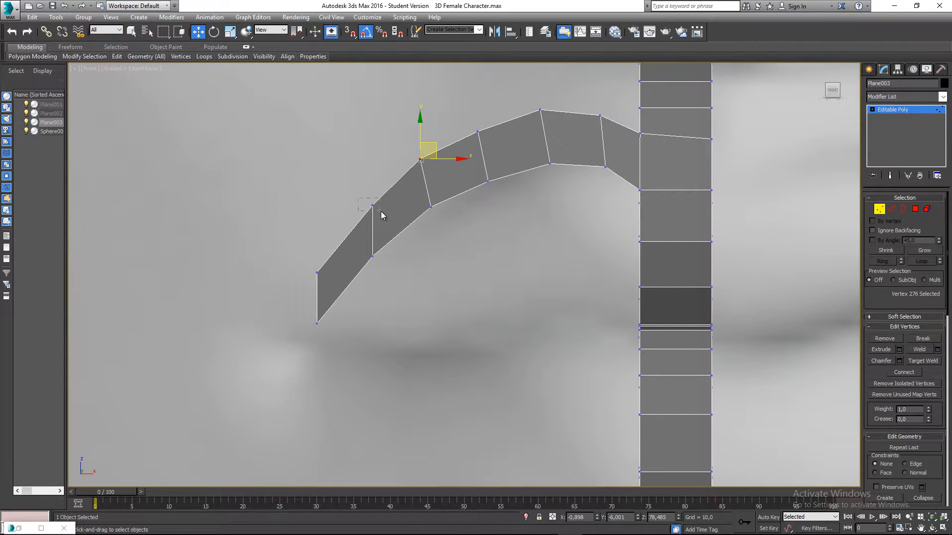
drag(381, 213, 376, 199)
drag(366, 243, 393, 249)
Step: Reposition the two end vertices near the mouth corner to shorten and tilt the strip's end edge
drag(330, 287, 330, 279)
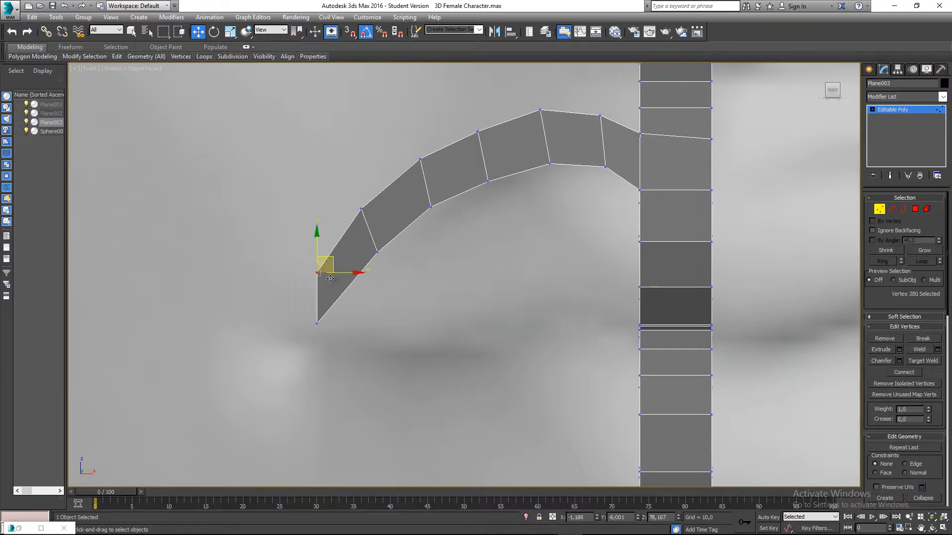
click(319, 266)
drag(342, 342, 342, 342)
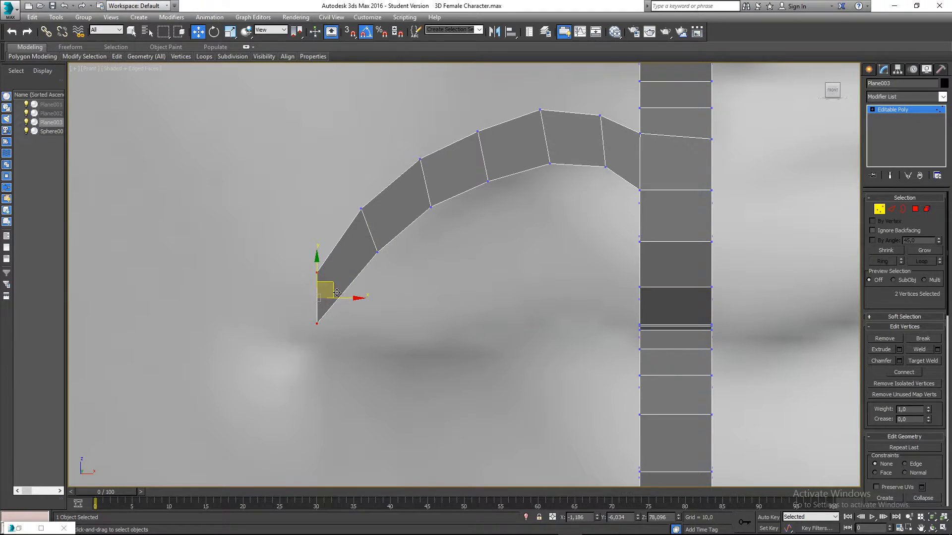
drag(328, 289, 312, 277)
click(321, 269)
middle_drag(348, 252, 343, 252)
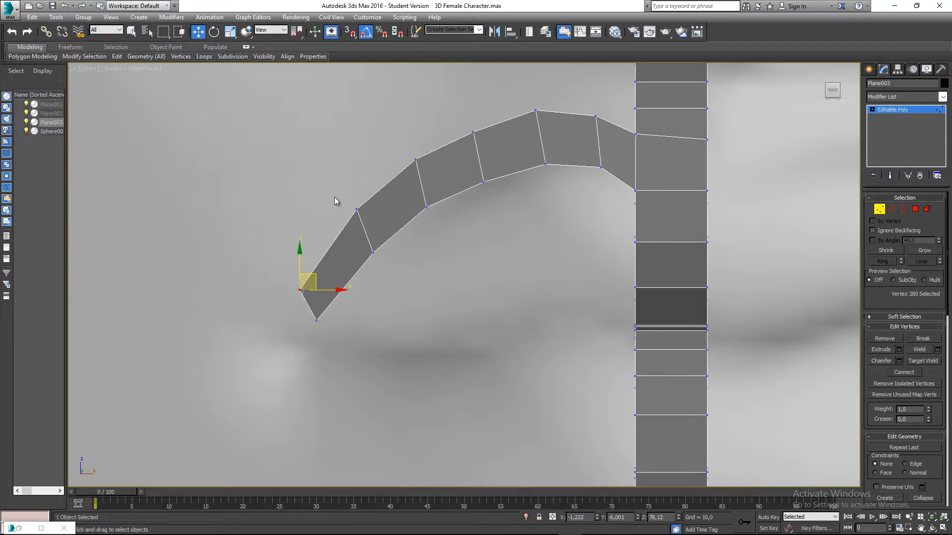
Step: Slide the lip strip's vertex pairs from the outer end to the peak outward and slightly down to even the segment spacing
drag(335, 197, 402, 318)
drag(379, 218, 366, 232)
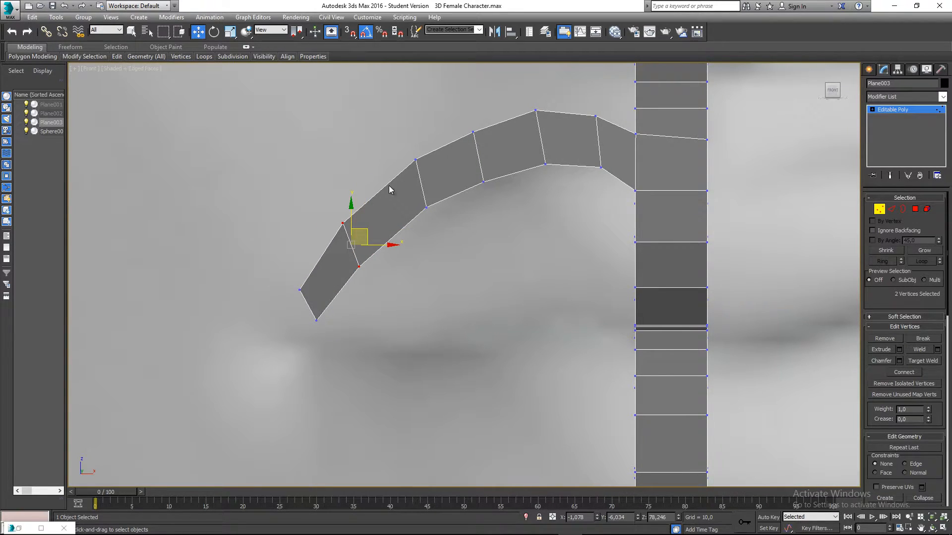
drag(438, 226, 436, 221)
drag(434, 172, 420, 182)
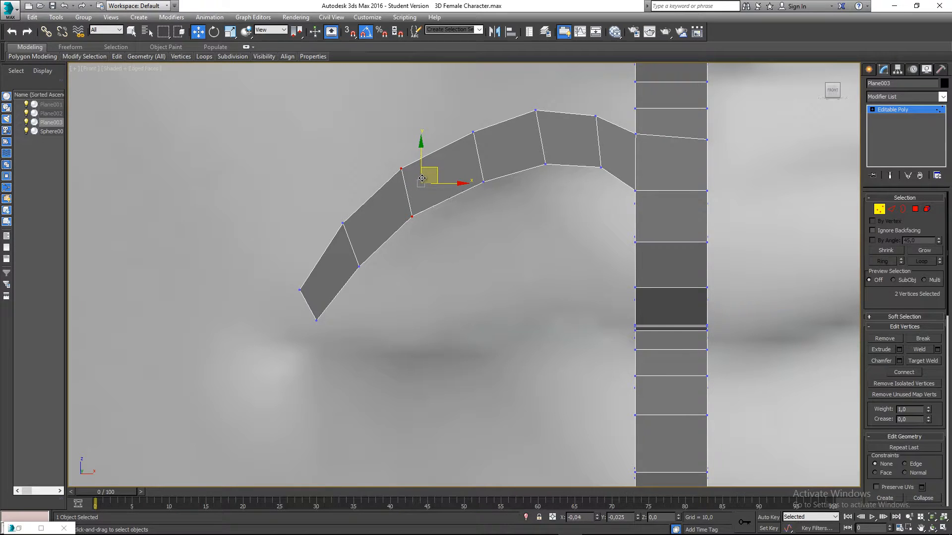
drag(504, 201, 502, 197)
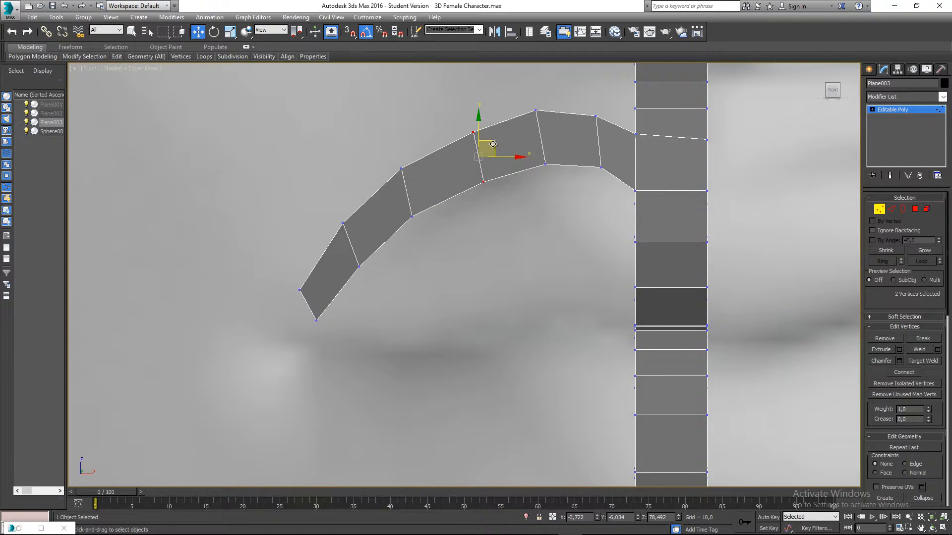
drag(493, 144, 484, 147)
drag(530, 119, 564, 193)
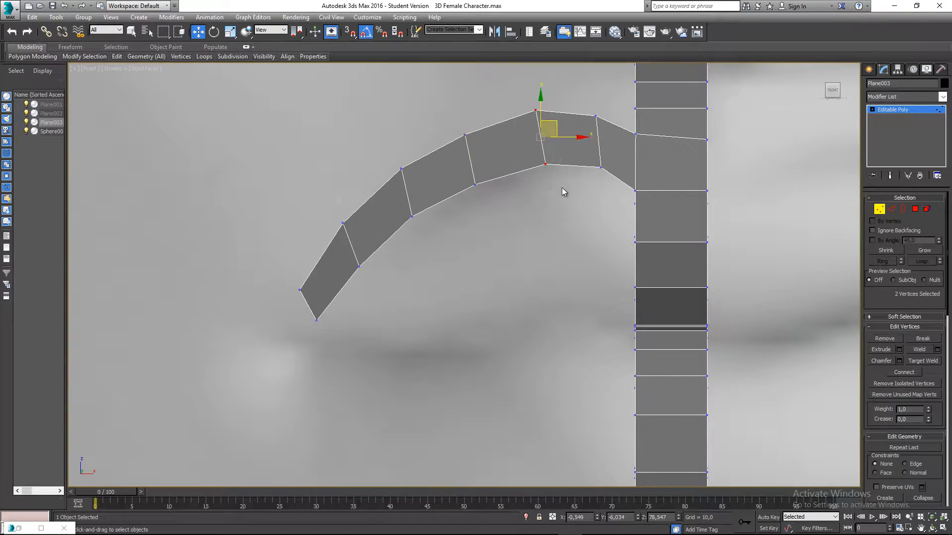
drag(559, 124, 554, 126)
click(553, 249)
scroll(555, 256, down, 4)
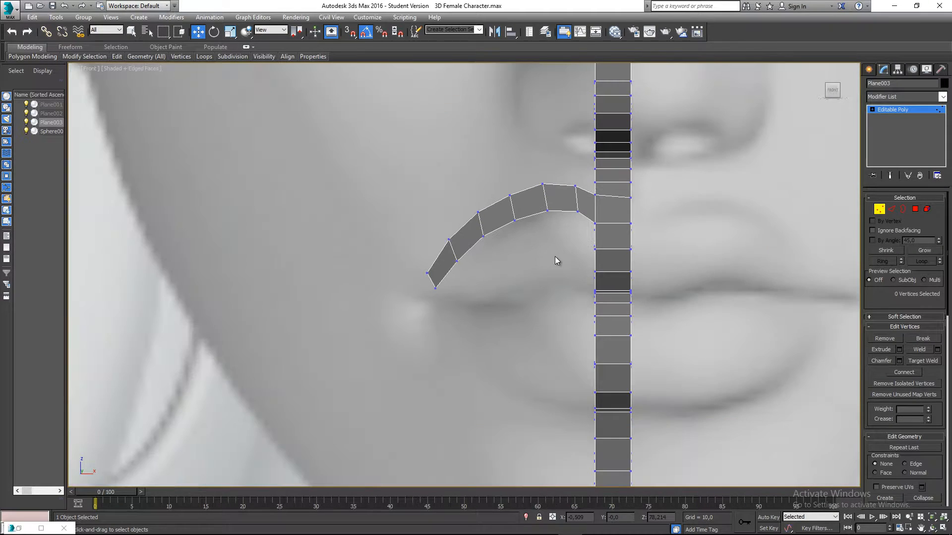
Step: Fine-tune the lip strip's end vertex near the mouth corner to refine the angle of its end edge
middle_drag(555, 256, 450, 255)
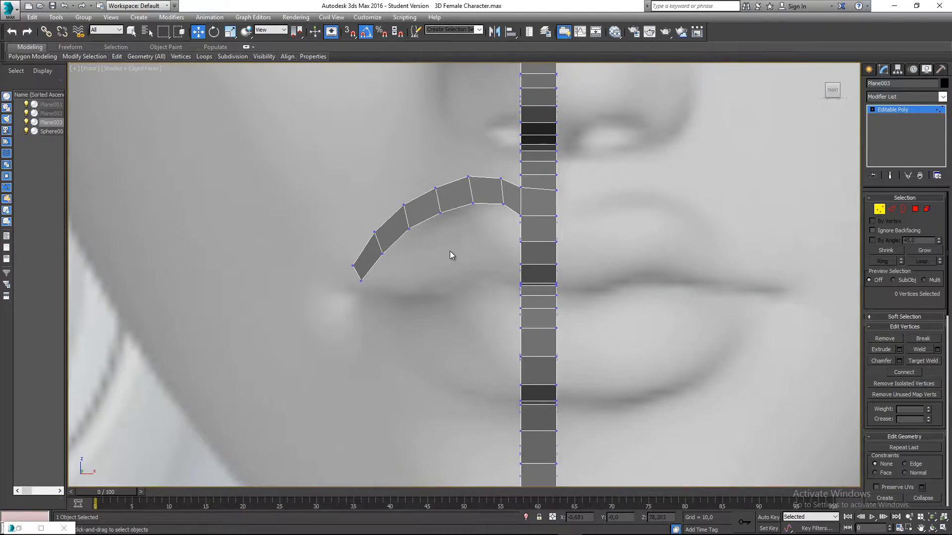
scroll(451, 255, up, 3)
scroll(314, 274, up, 2)
mouse_move(326, 286)
mouse_down()
mouse_move(319, 263)
mouse_move(339, 301)
mouse_move(335, 269)
mouse_up()
click(467, 297)
scroll(478, 299, down, 5)
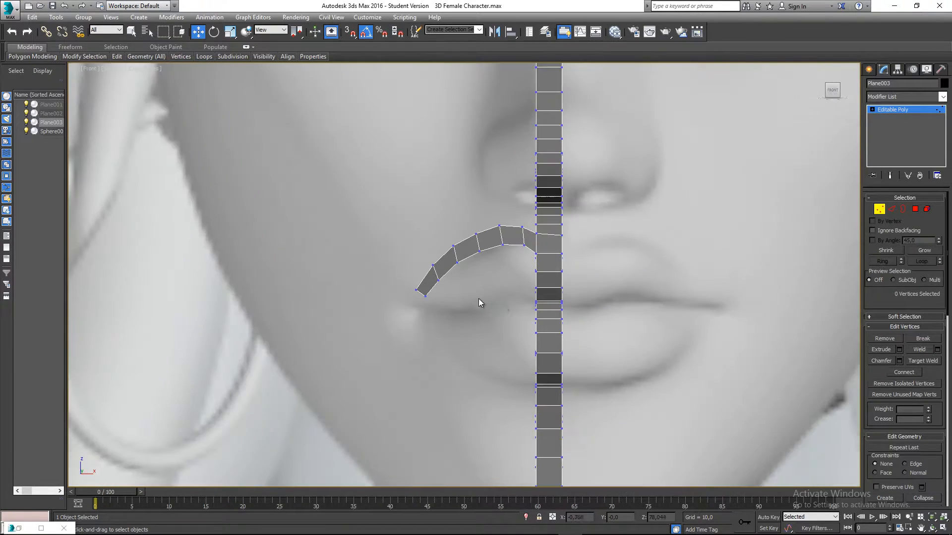
Step: Move the upper lip strip's two end vertices slightly outward and down towards the mouth corner
middle_drag(497, 302, 382, 302)
scroll(430, 291, up, 2)
scroll(357, 303, up, 2)
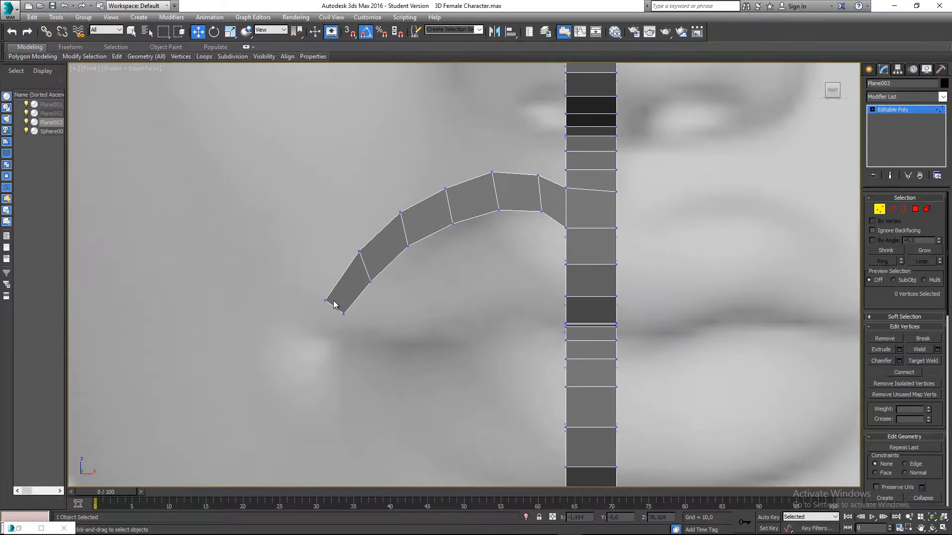
drag(285, 244, 353, 339)
drag(347, 298, 342, 304)
click(414, 294)
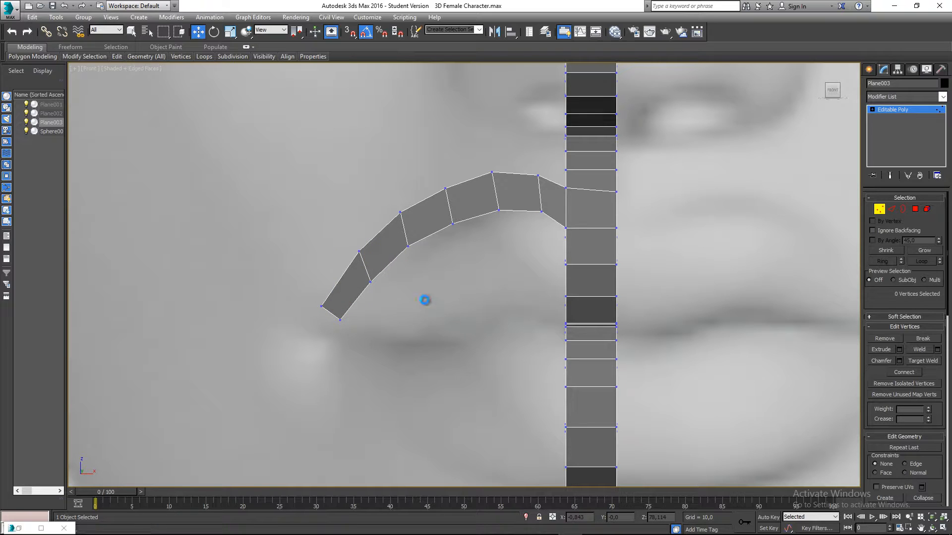
Step: Extrude the centre strip's side edge just above the mouth opening outward into a six-segment strip reaching the mouth corner in the front view
middle_drag(425, 300, 406, 287)
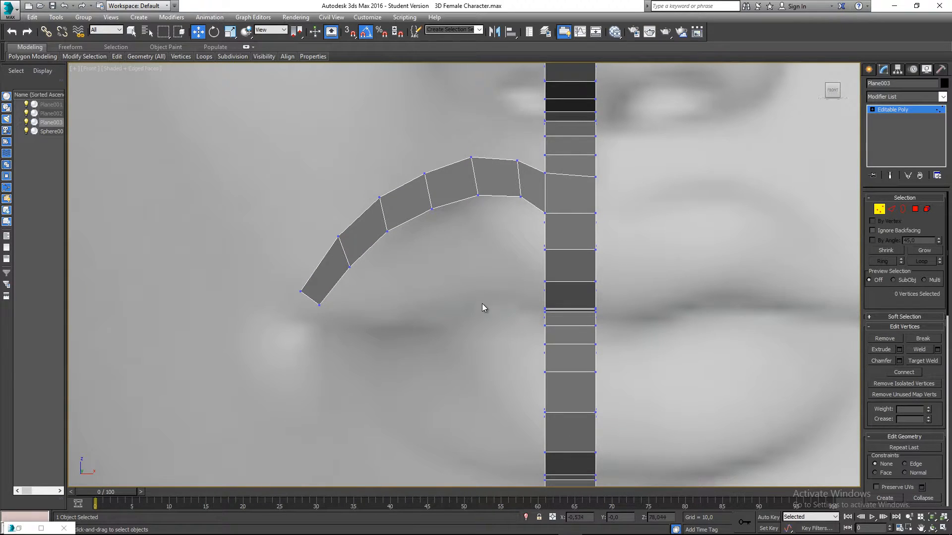
middle_drag(482, 303, 439, 306)
click(891, 209)
click(281, 296)
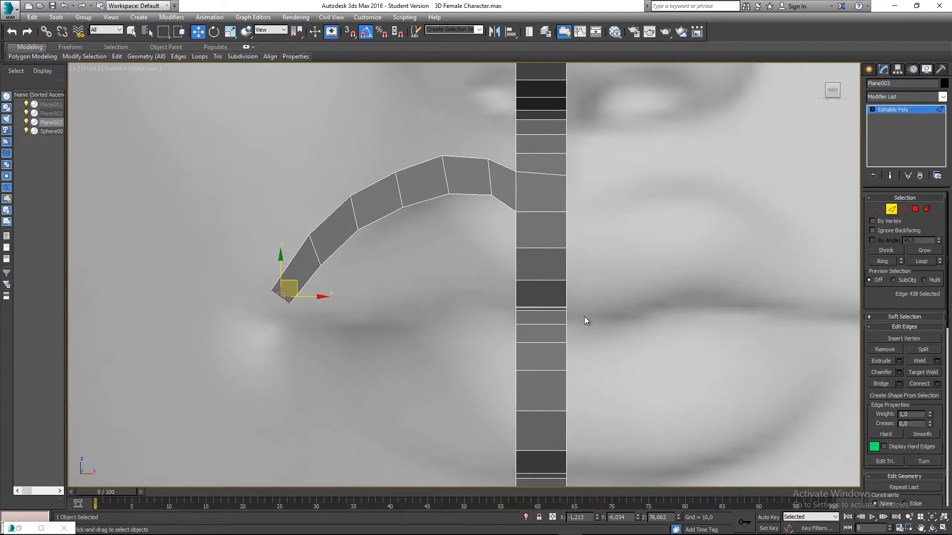
scroll(533, 307, up, 2)
click(509, 293)
mouse_move(544, 334)
alt+middle_down()
mouse_move(573, 319)
mouse_move(611, 325)
mouse_move(573, 314)
mouse_move(641, 326)
mouse_move(644, 336)
mouse_move(549, 318)
alt+middle_up()
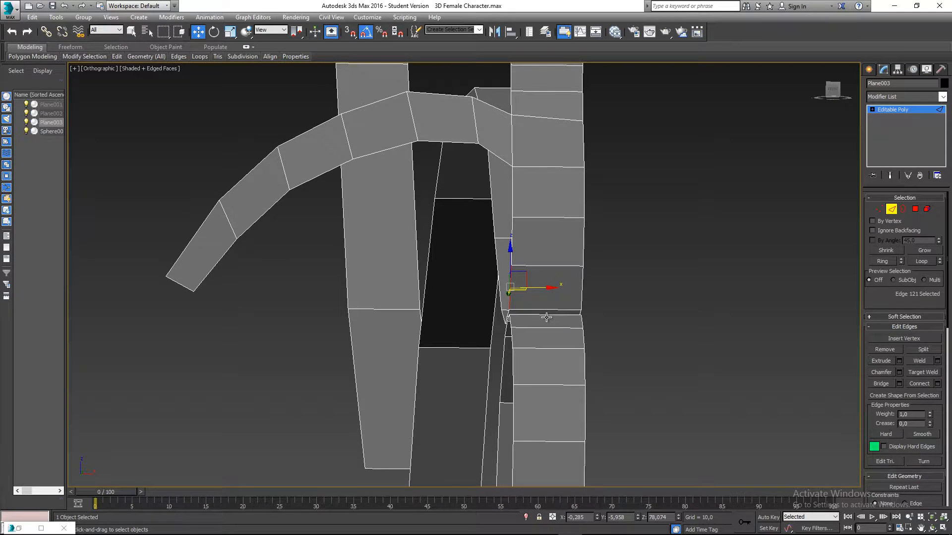
key(f)
scroll(431, 272, up, 6)
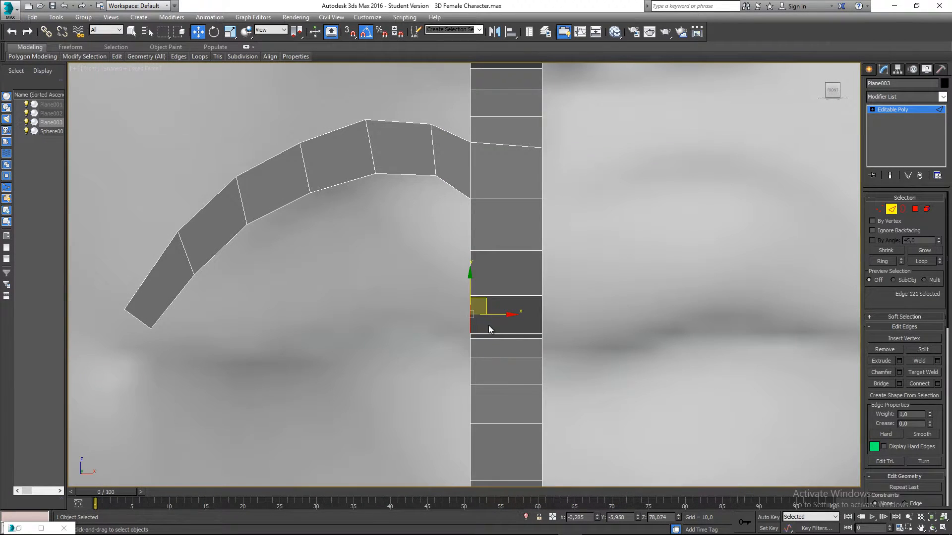
shift+drag(485, 300, 343, 292)
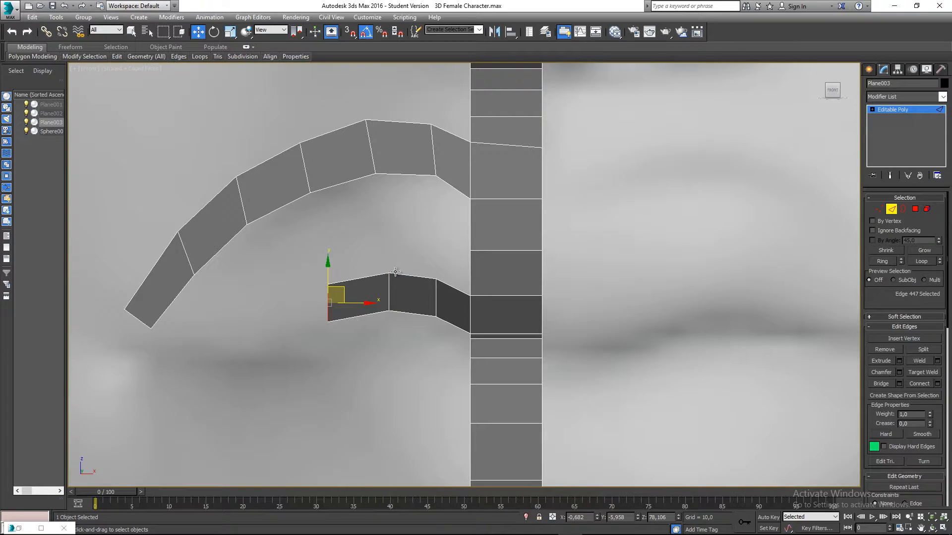
middle_drag(350, 184, 380, 165)
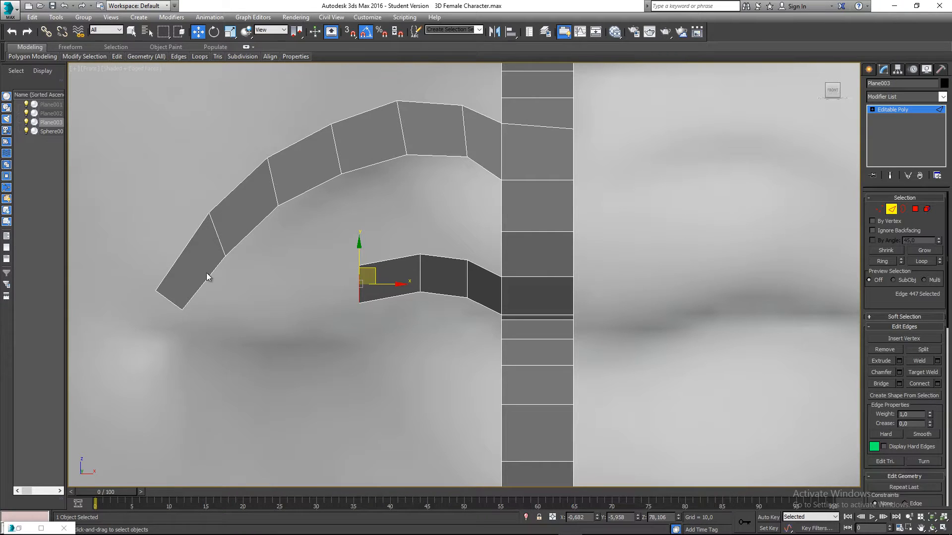
middle_drag(358, 269, 385, 238)
shift+drag(400, 239, 237, 293)
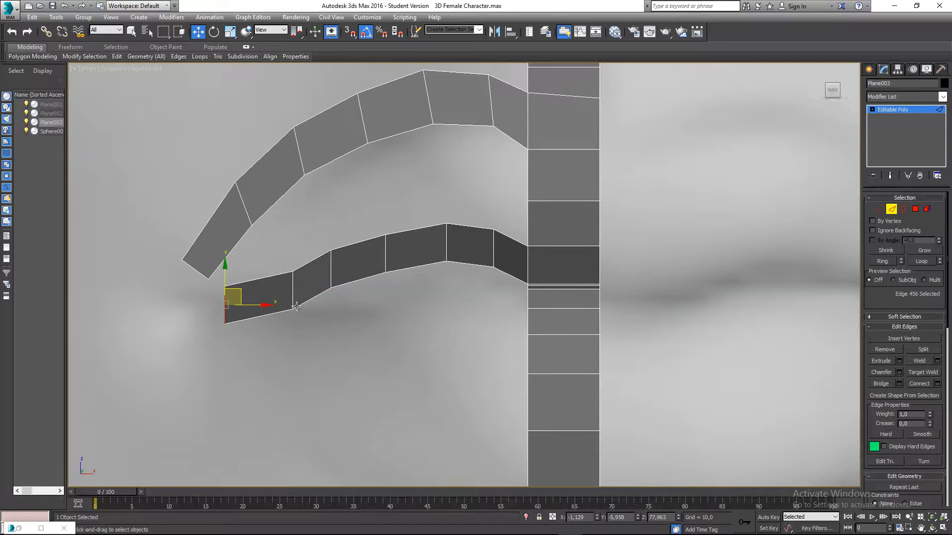
middle_drag(308, 302, 315, 253)
Step: Lower the four vertex pairs nearest the centre on the new strip to follow the line between the lips
key(1)
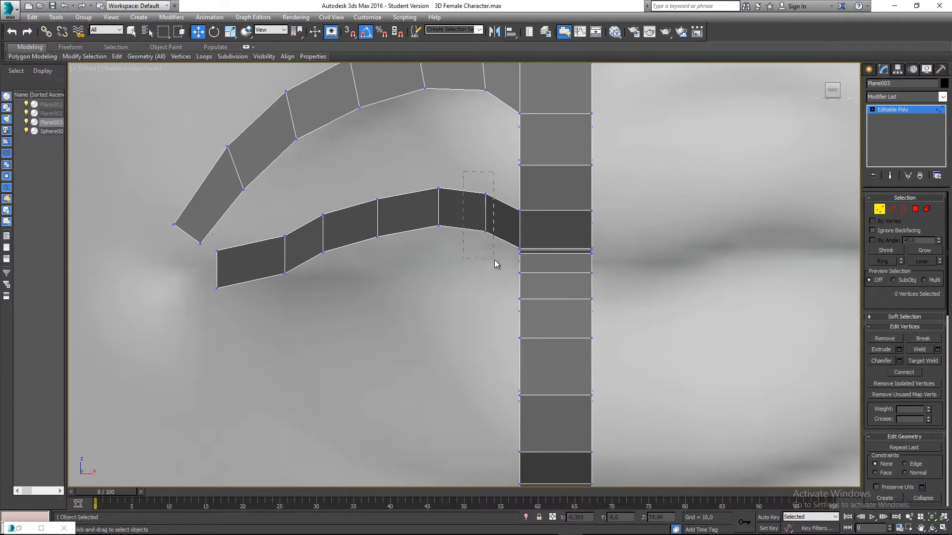
drag(494, 261, 495, 261)
drag(497, 198, 496, 212)
drag(425, 184, 439, 234)
drag(452, 193, 453, 221)
drag(361, 187, 401, 260)
drag(388, 205, 389, 223)
drag(312, 207, 339, 287)
drag(337, 219, 337, 233)
Step: Slant the mouth-line strip's end edge and reposition the vertices of the next two cross edges
drag(233, 310, 233, 310)
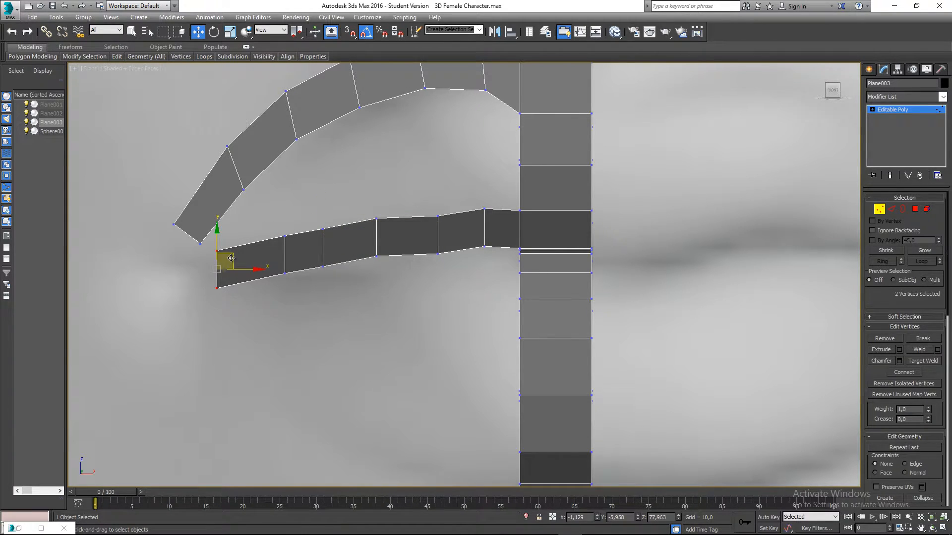
drag(231, 257, 224, 258)
drag(203, 279, 232, 273)
drag(294, 247, 291, 222)
click(285, 273)
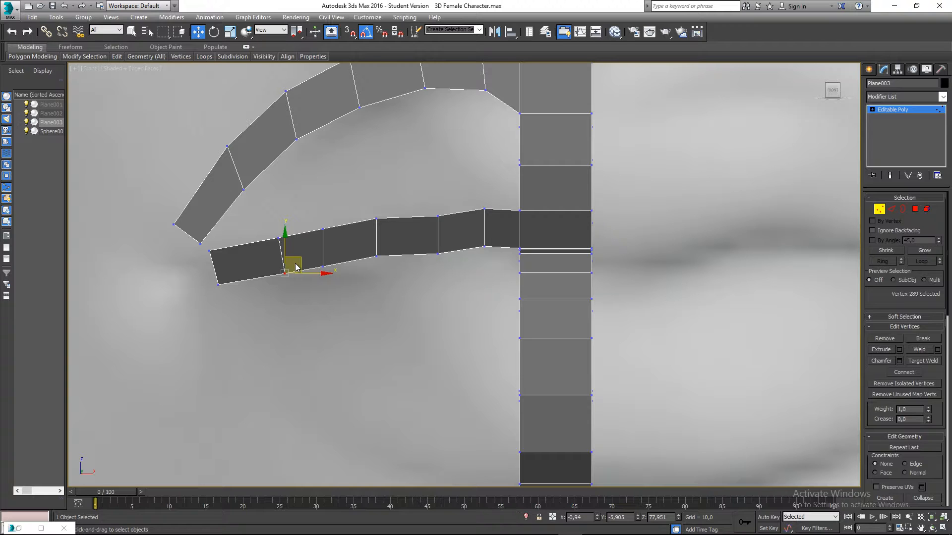
click(322, 267)
drag(295, 264, 339, 261)
click(323, 229)
drag(333, 218, 340, 219)
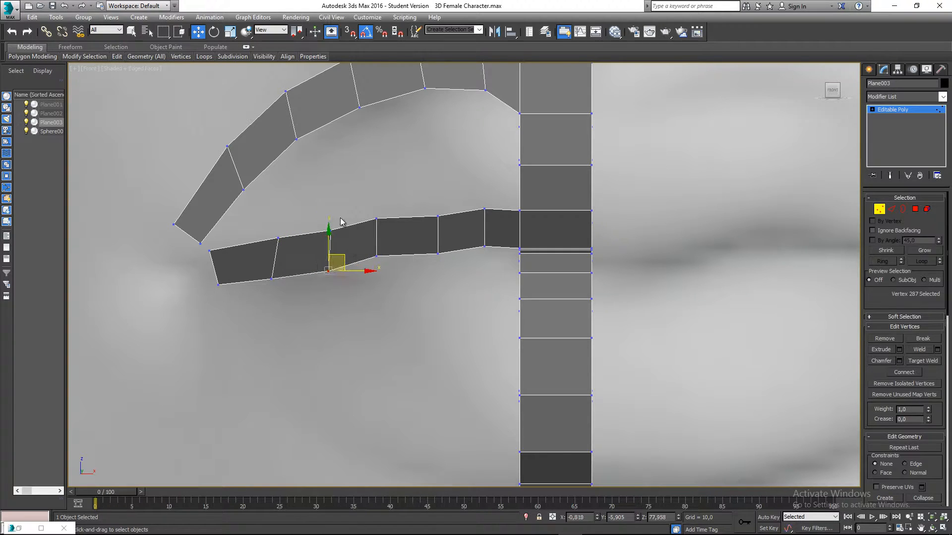
Step: Adjust the vertices of the three cross edges nearest the centre to smooth the mouth-line strip
drag(401, 237, 394, 211)
drag(368, 249, 394, 253)
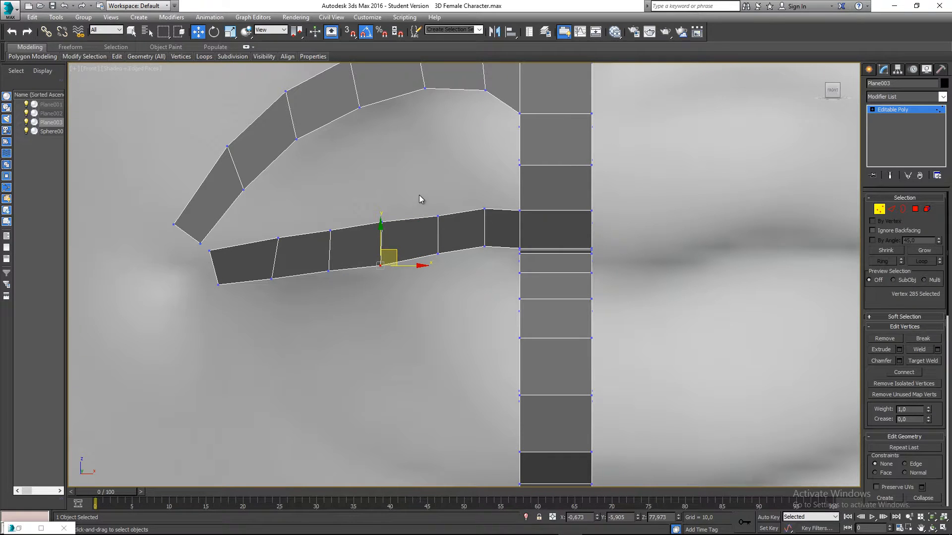
click(438, 216)
drag(449, 205, 449, 202)
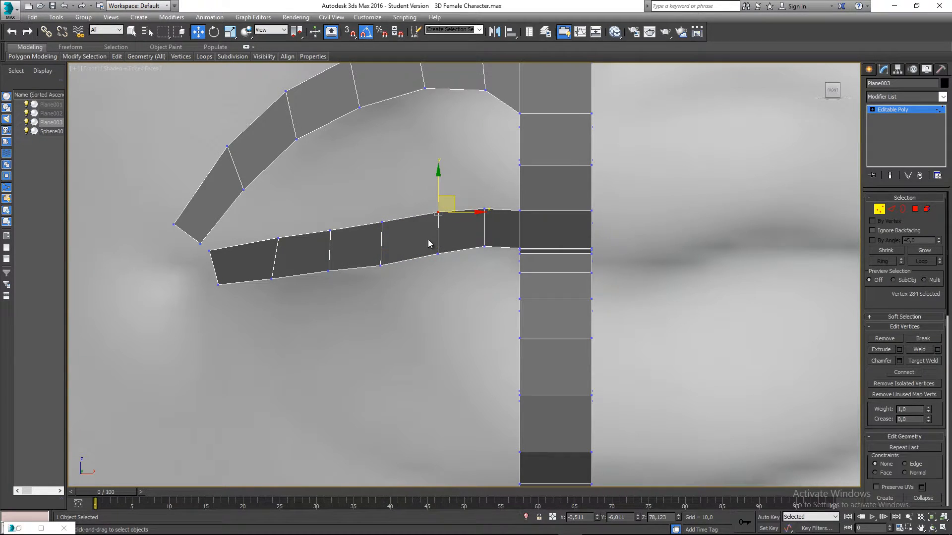
drag(456, 271, 455, 270)
drag(452, 249, 501, 236)
click(484, 246)
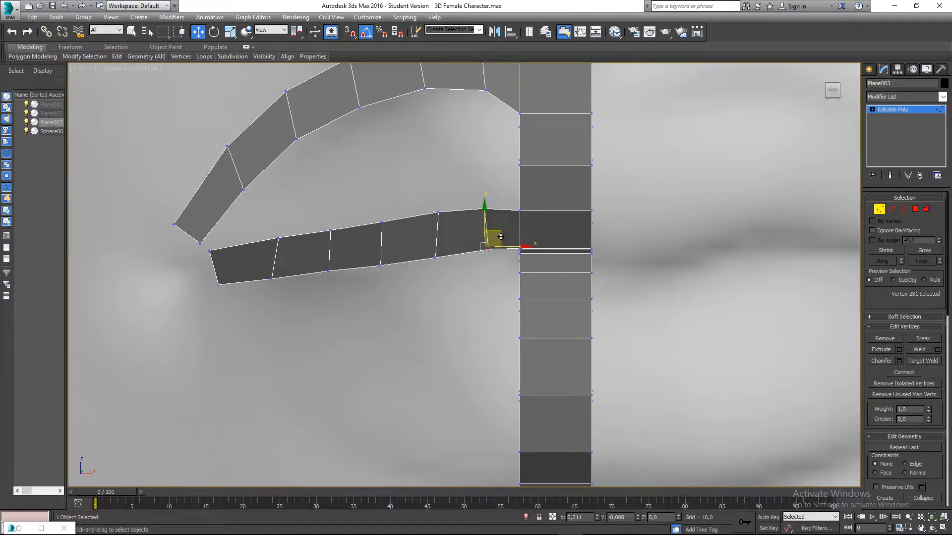
click(485, 209)
Step: Slant the mouth-line strip's inner cross edges by shifting their upper vertices outward and lower vertices towards the centre
click(438, 213)
drag(453, 212, 438, 214)
drag(463, 281, 464, 281)
drag(364, 211, 388, 211)
drag(369, 251, 415, 301)
drag(398, 257, 404, 261)
drag(311, 215, 334, 219)
drag(309, 260, 342, 267)
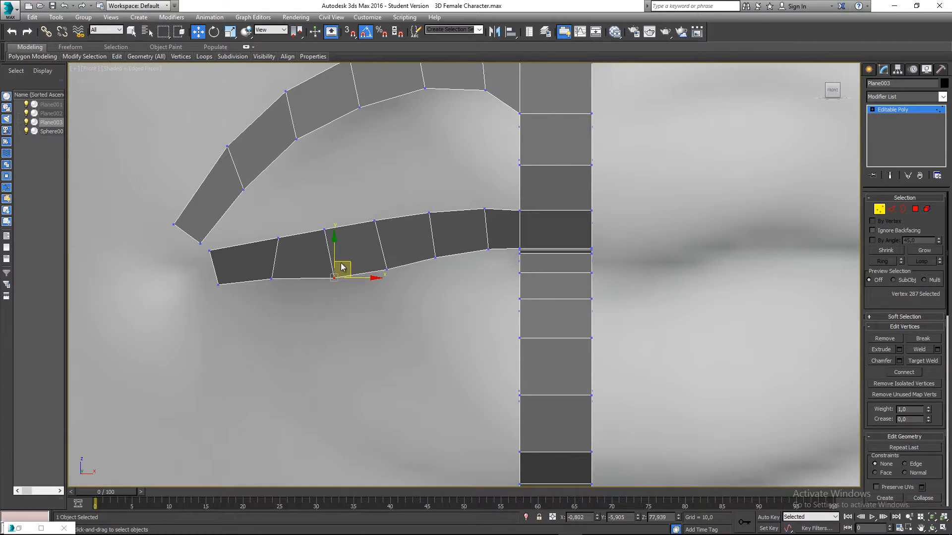
click(271, 280)
drag(276, 273, 289, 276)
Step: Move the mouth-line strip's lower end vertex inward and up, and shift the vertices of the next three cross edges outward
drag(202, 252, 227, 290)
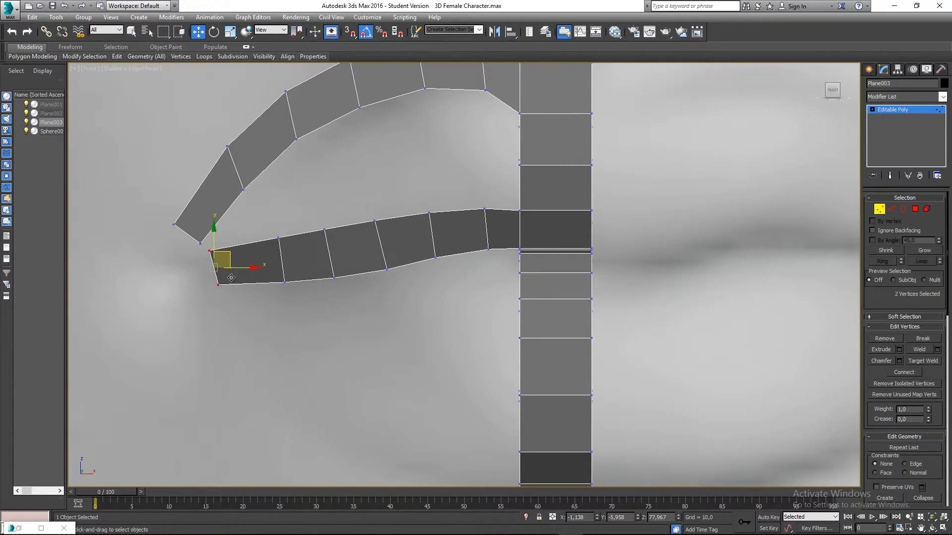
click(270, 234)
scroll(380, 216, down, 2)
middle_drag(380, 215, 363, 244)
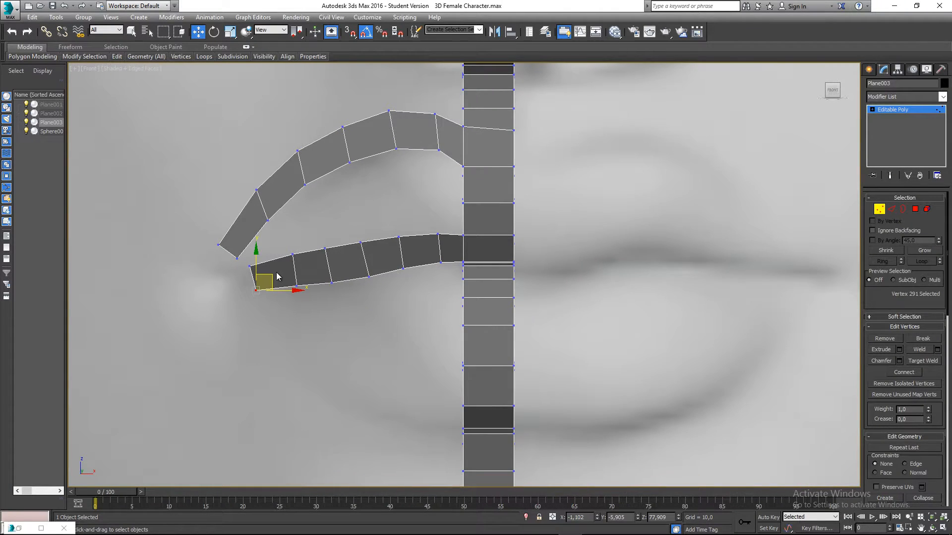
drag(268, 276, 298, 246)
drag(313, 300, 305, 268)
mouse_move(321, 238)
mouse_down()
mouse_move(333, 262)
mouse_move(337, 235)
mouse_up()
drag(317, 275, 339, 269)
drag(384, 298, 377, 268)
Step: Raise the third vertex pair from the centre on the mouth-line strip and slightly lower the two pairs beside the centre strip
drag(350, 232, 375, 284)
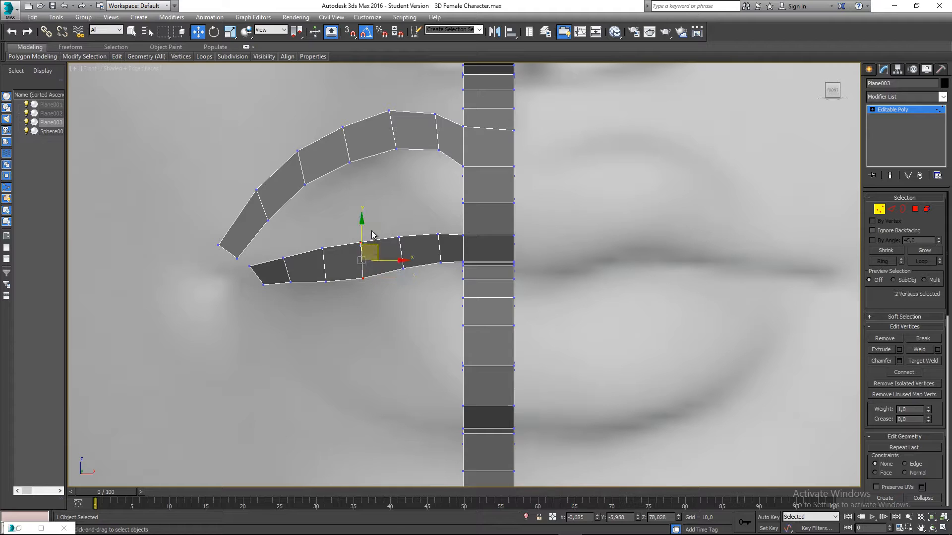
drag(376, 248, 372, 239)
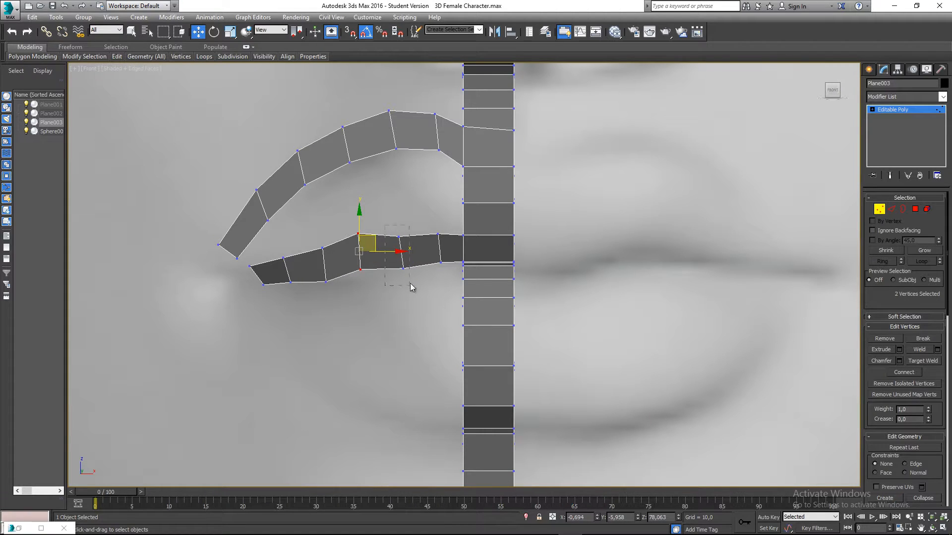
drag(410, 283, 410, 284)
drag(413, 239, 414, 241)
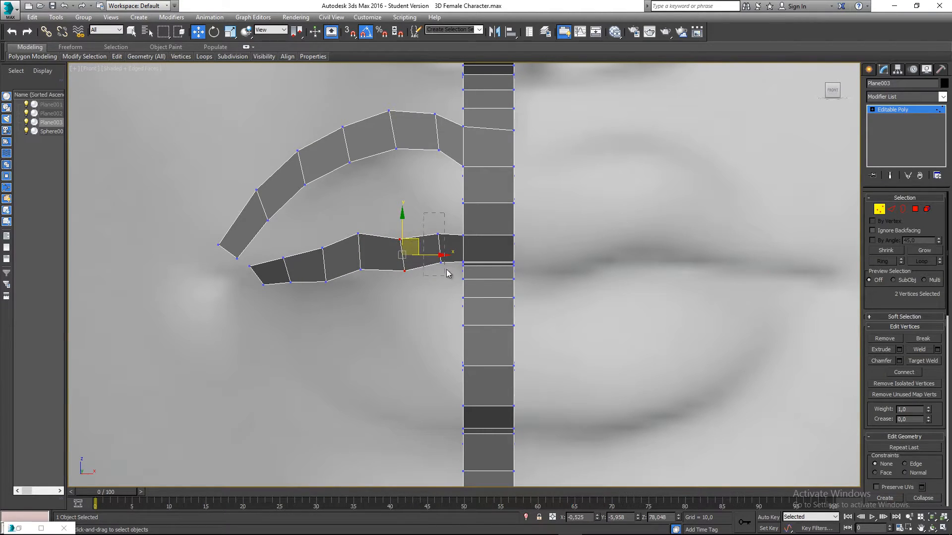
drag(447, 273, 447, 273)
drag(452, 231, 452, 234)
Step: Raise the lower vertex just outside the mouth-line strip's peak slightly and lower the peak's upper vertex
middle_drag(376, 246, 393, 235)
click(390, 271)
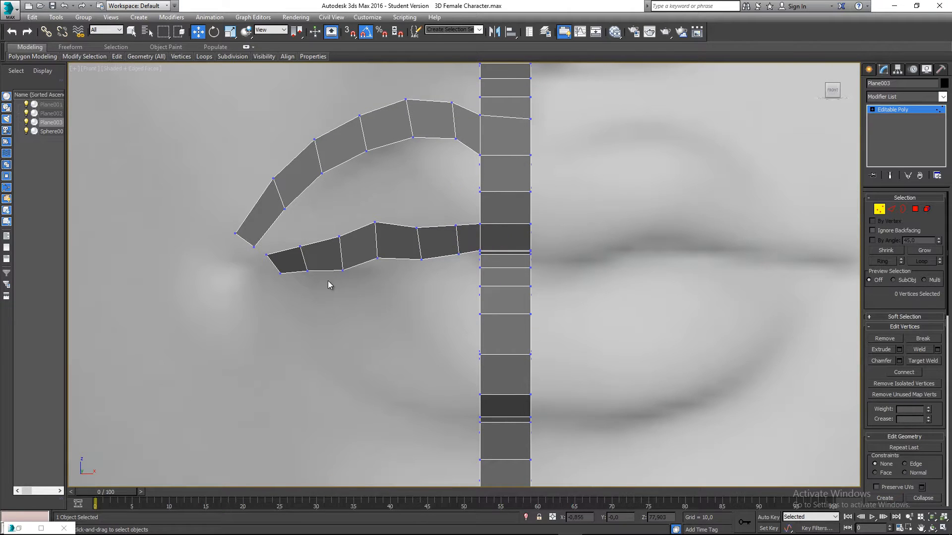
drag(328, 280, 359, 252)
click(391, 284)
middle_drag(396, 229, 392, 253)
scroll(366, 252, up, 2)
drag(382, 276, 382, 276)
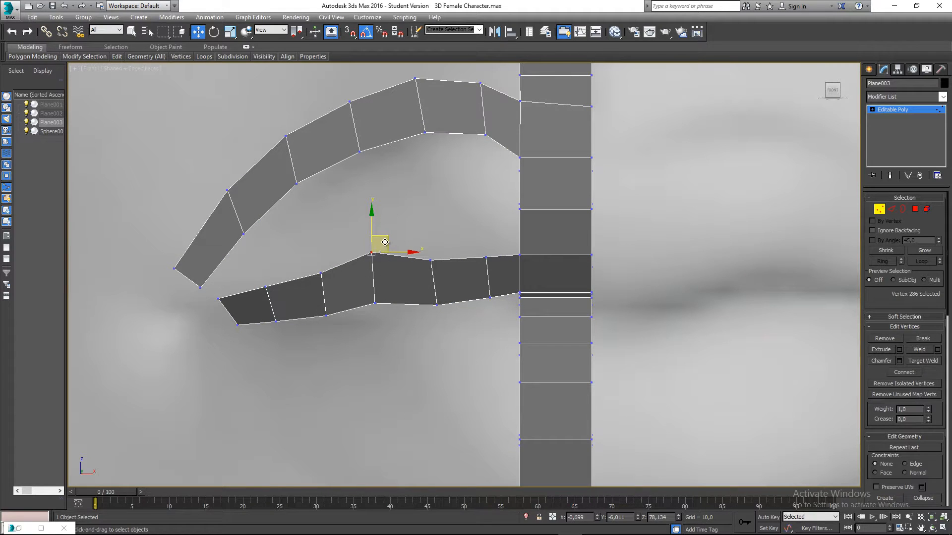
drag(382, 237, 380, 242)
Step: Shift the vertex pair just inside the mouth-line strip's peak slightly outward
click(350, 239)
middle_drag(349, 234, 358, 236)
middle_drag(441, 254, 422, 251)
drag(402, 245, 440, 332)
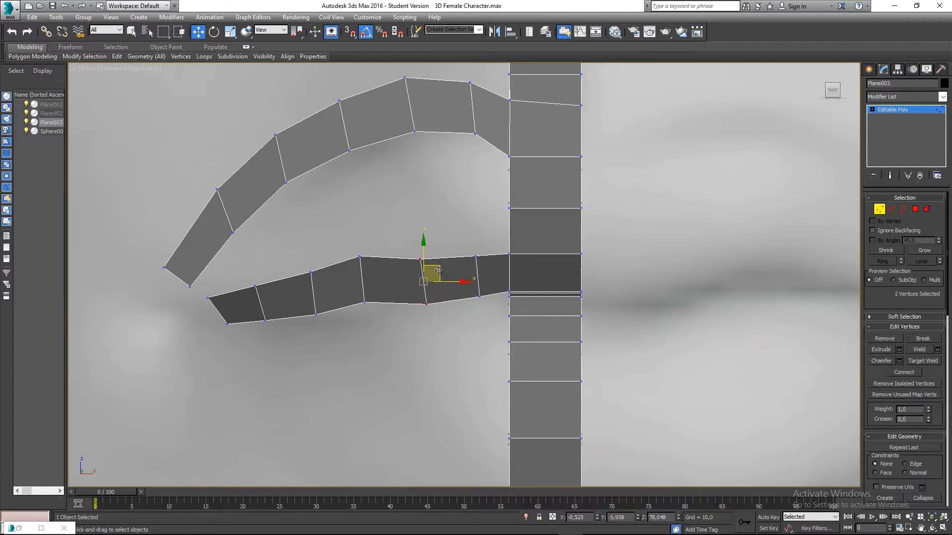
drag(425, 273, 423, 273)
click(395, 230)
scroll(377, 238, down, 1)
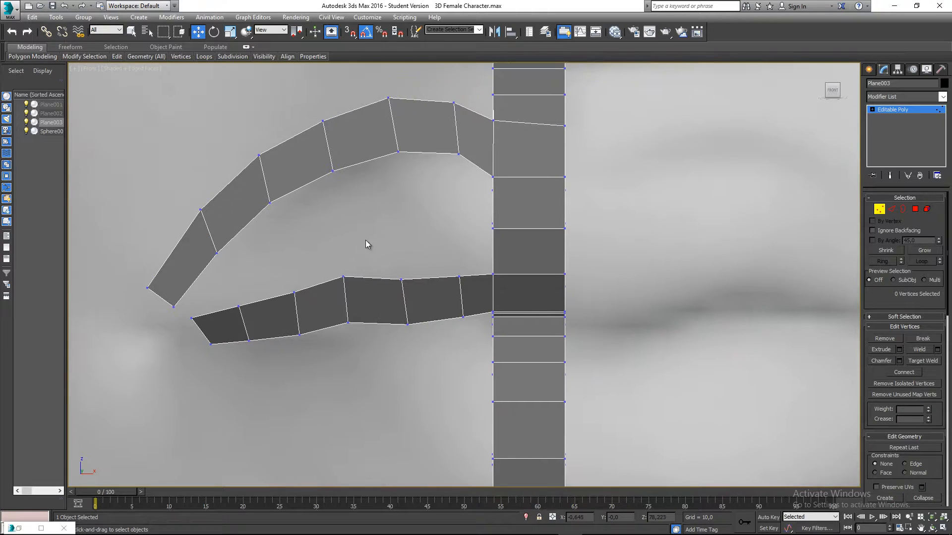
scroll(399, 182, down, 5)
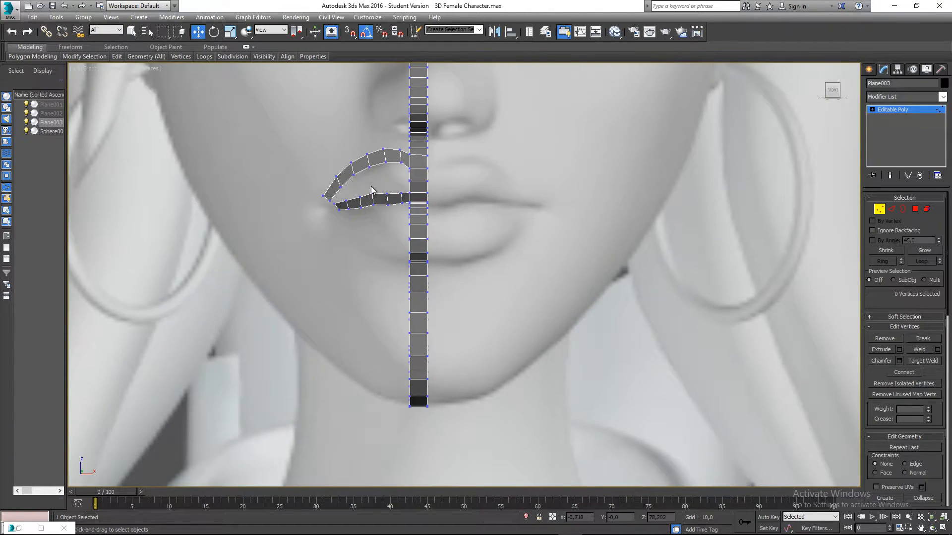
scroll(377, 188, up, 2)
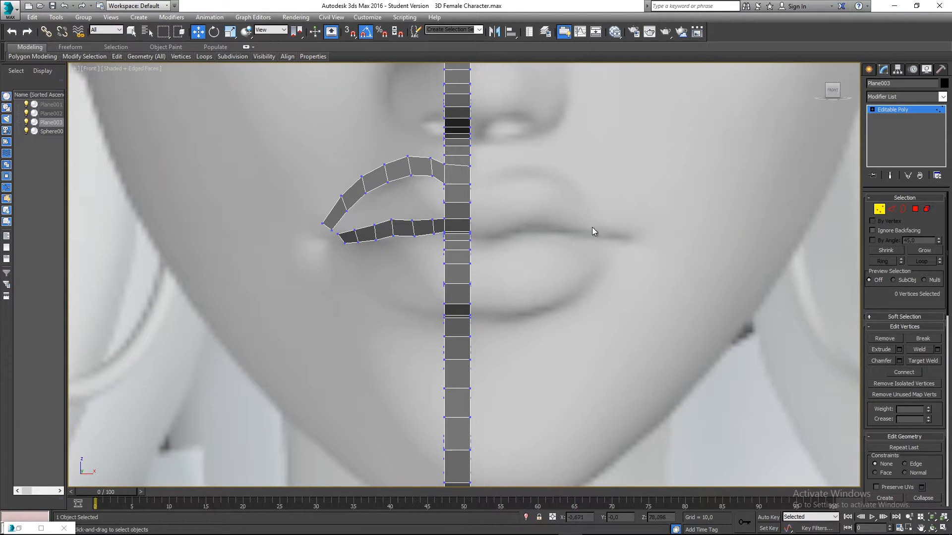
Step: In the side view, move the end edge of the upper-lip outline strip back toward the corner of the mouth
click(891, 209)
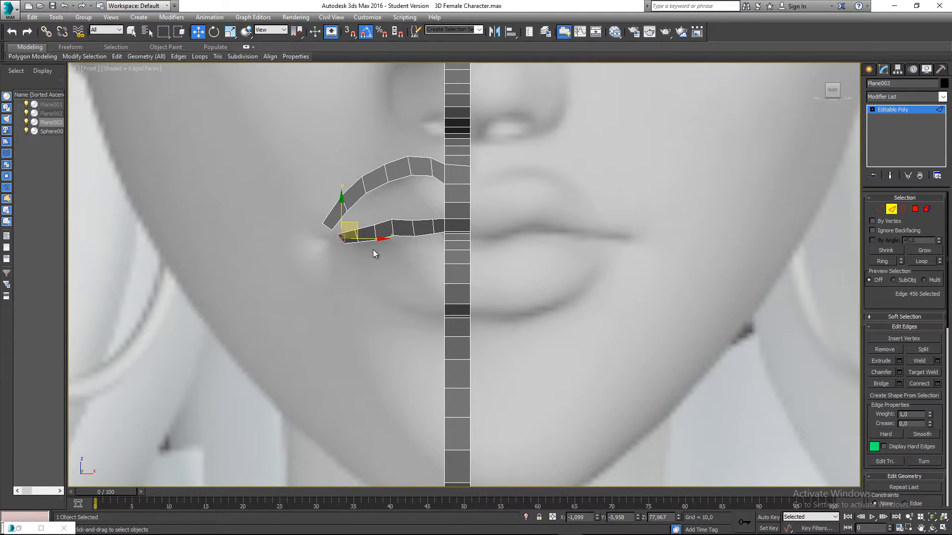
key(l)
middle_drag(638, 249, 557, 253)
scroll(546, 228, up, 3)
scroll(517, 240, up, 2)
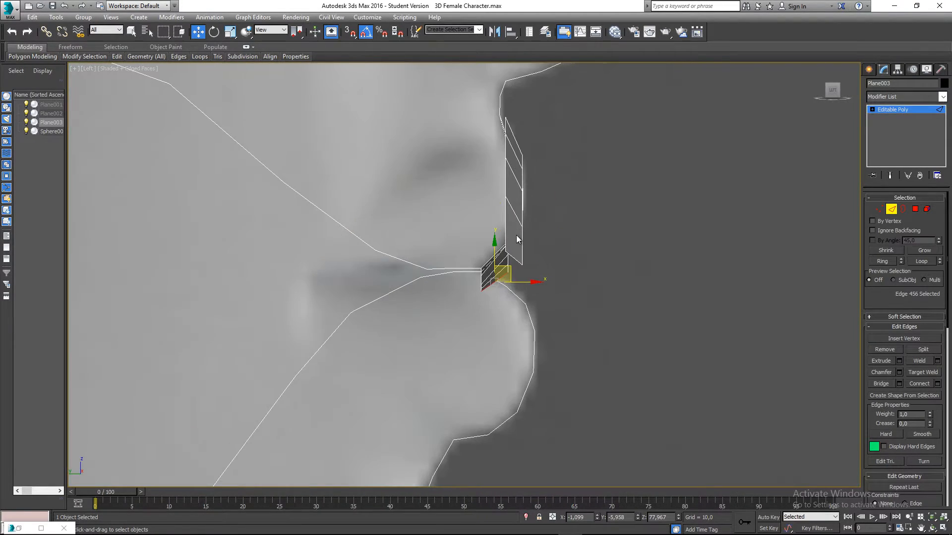
middle_drag(507, 279, 508, 300)
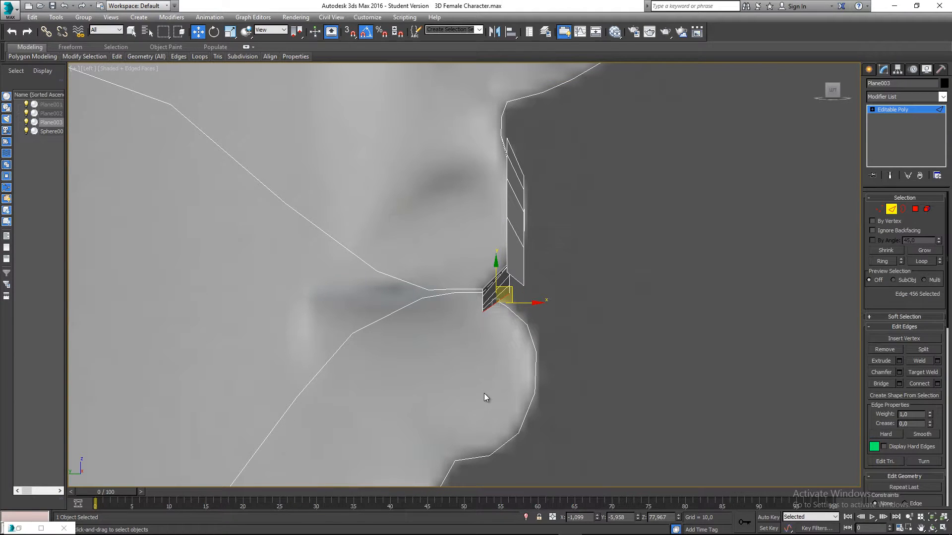
middle_drag(566, 264, 522, 296)
key(p)
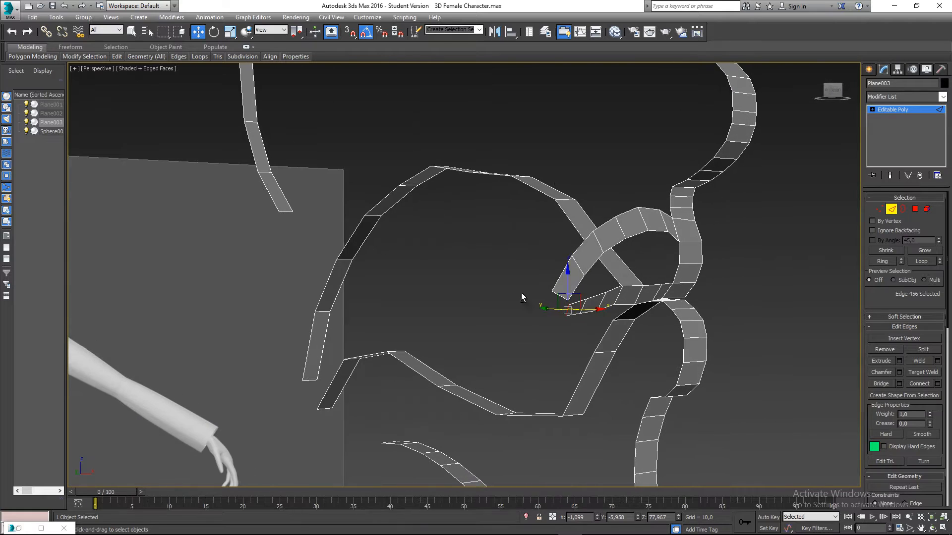
click(562, 298)
scroll(560, 295, up, 5)
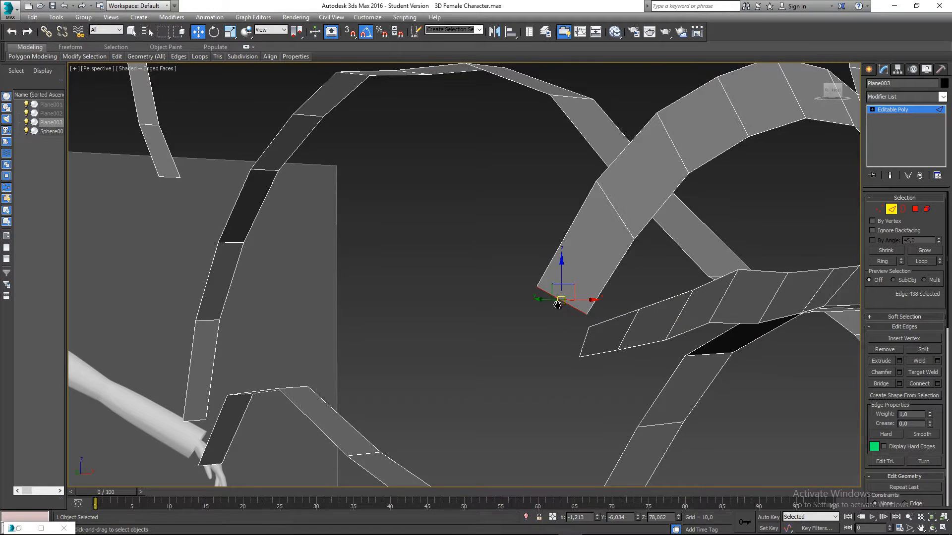
middle_drag(557, 304, 536, 300)
key(l)
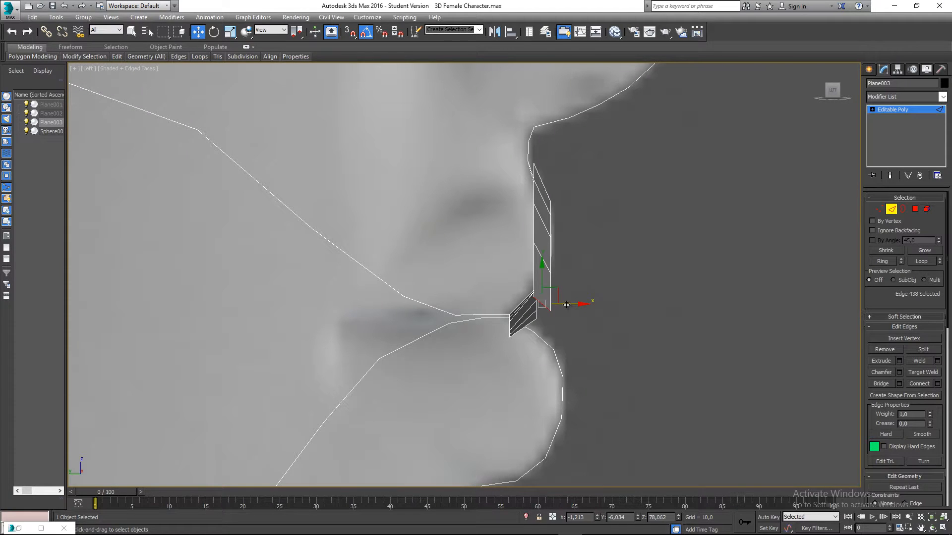
shift+drag(573, 304, 383, 294)
Step: Move the upper-lip strip's next three cross edges back by decreasing amounts so the strip curves toward the mouth corner in side view
click(542, 256)
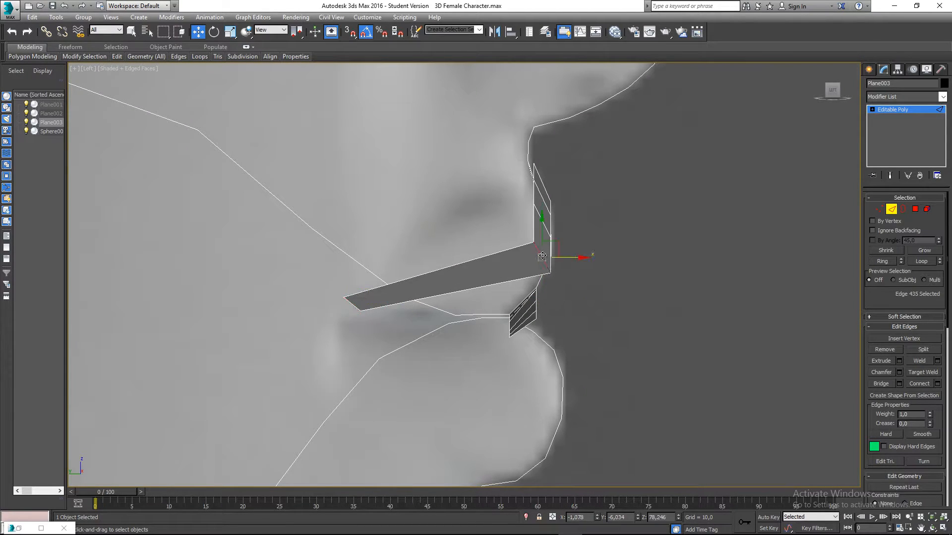
drag(572, 259, 423, 258)
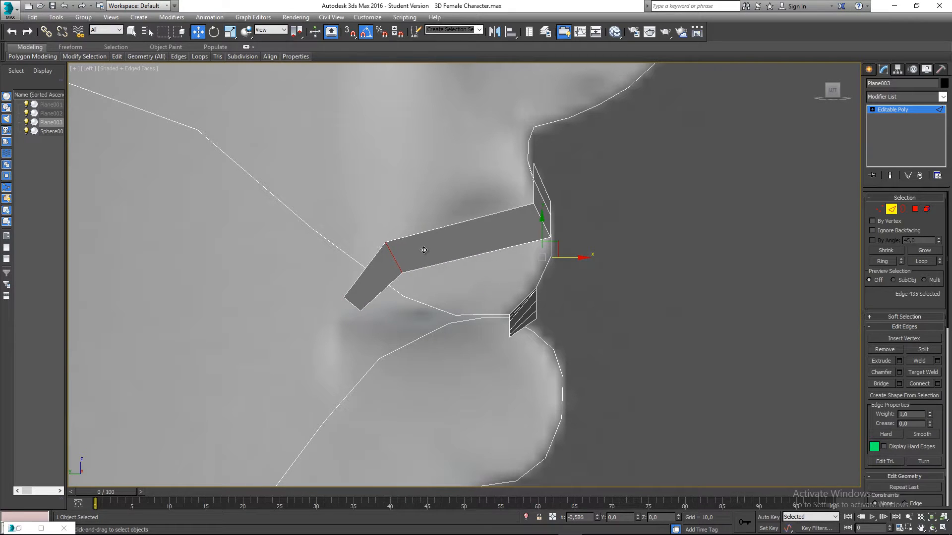
click(542, 219)
drag(574, 220, 473, 219)
click(543, 203)
drag(565, 198, 549, 182)
click(543, 186)
Step: In the side view, move the end edge of the mouth-line strip back toward the corner of the mouth
middle_drag(547, 222, 507, 242)
key(p)
scroll(519, 229, down, 4)
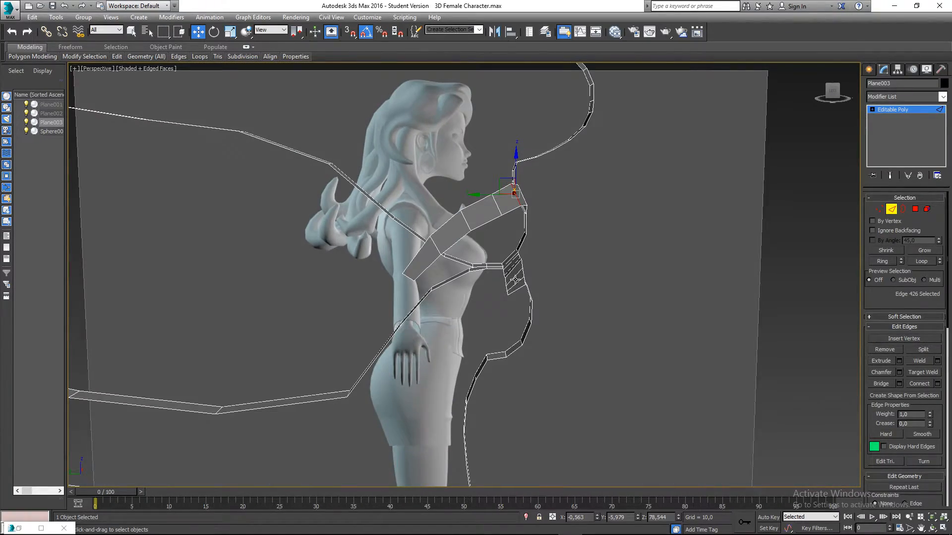
alt+middle_drag(527, 306, 518, 290)
click(514, 290)
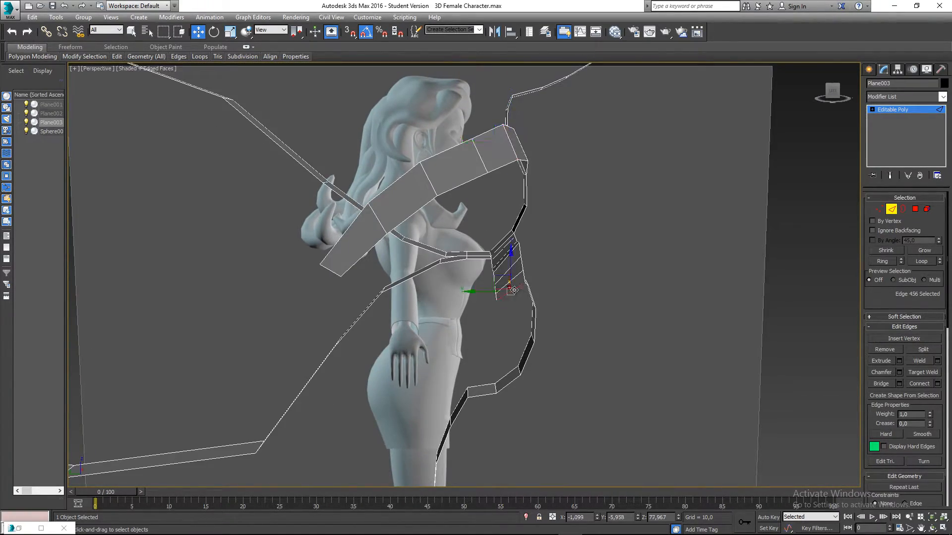
key(l)
scroll(516, 318, up, 2)
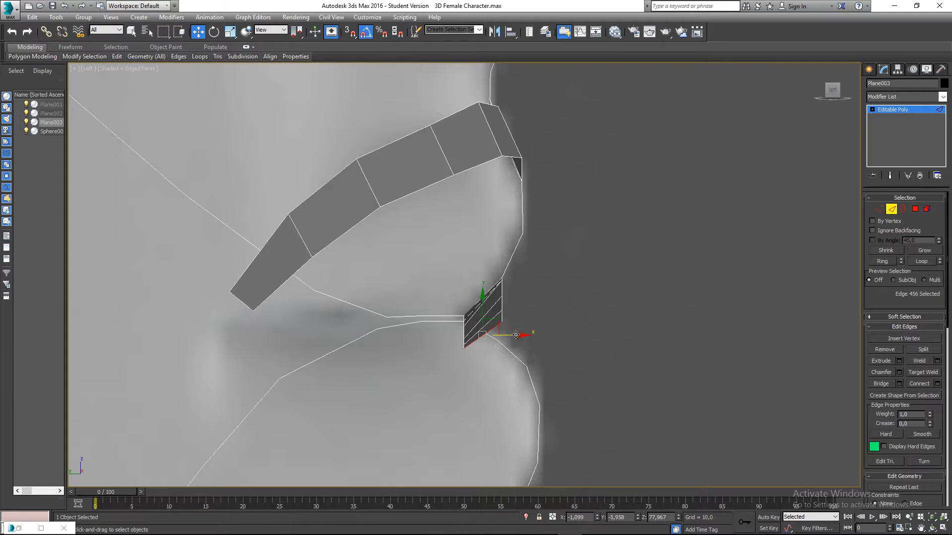
shift+drag(490, 336, 311, 321)
Step: Move the mouth-line strip's next three cross edges back by decreasing amounts to form a gradual curve in side view
click(483, 326)
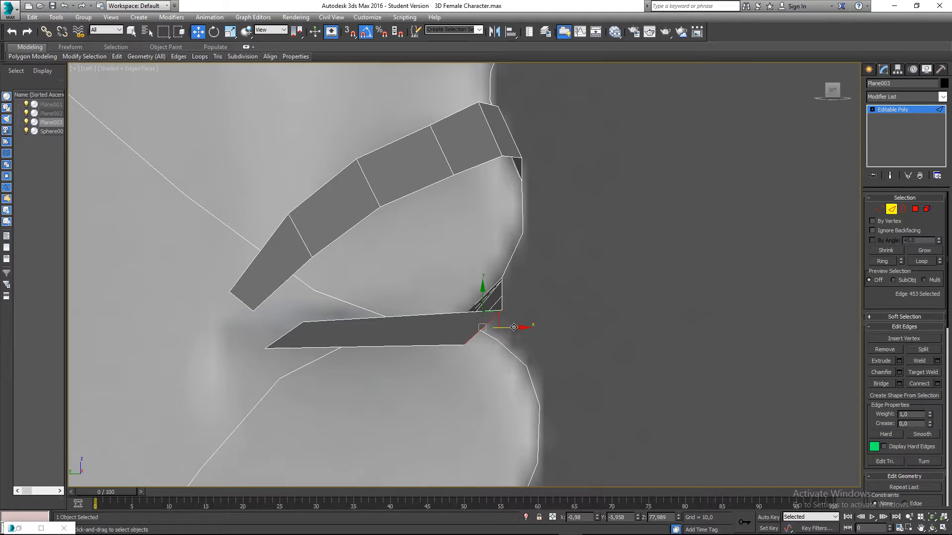
shift+drag(513, 328, 395, 316)
click(486, 314)
drag(515, 318, 457, 317)
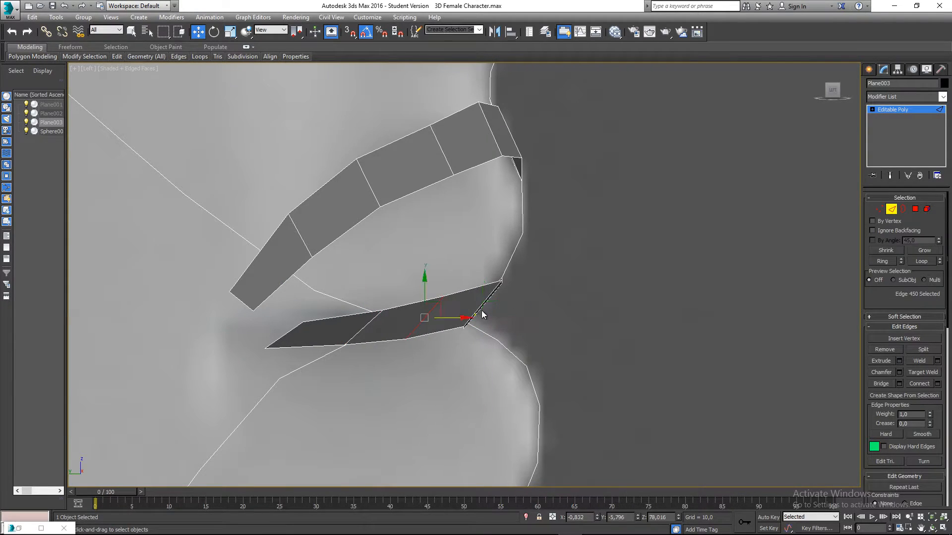
click(486, 297)
drag(509, 304, 498, 303)
Step: Nudge the mouth-line strip's fourth cross edge from the outer end slightly in depth and check the lip curvature from several angles
key(p)
scroll(498, 320, up, 4)
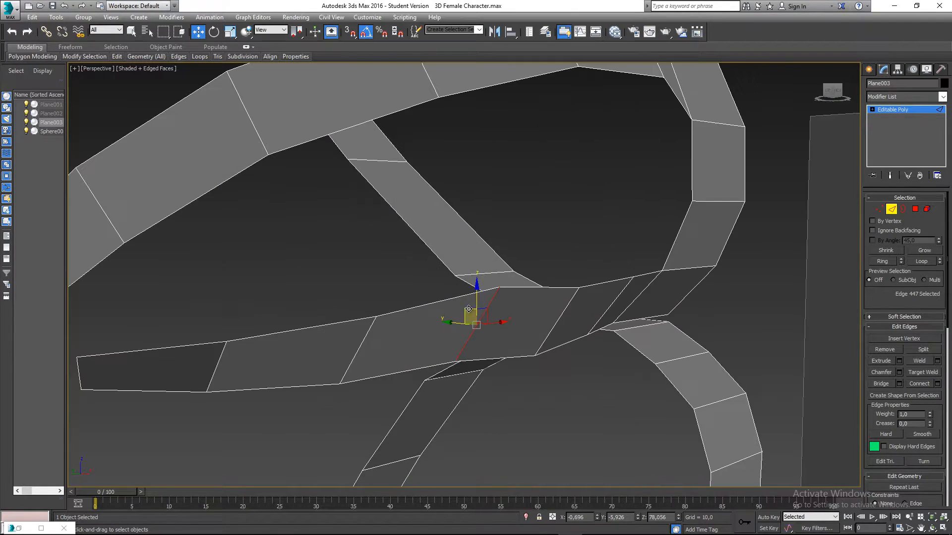
alt+middle_drag(498, 320, 496, 339)
drag(461, 323, 462, 324)
scroll(509, 343, down, 4)
alt+middle_drag(508, 342, 498, 390)
drag(497, 339, 497, 340)
alt+middle_drag(499, 340, 561, 416)
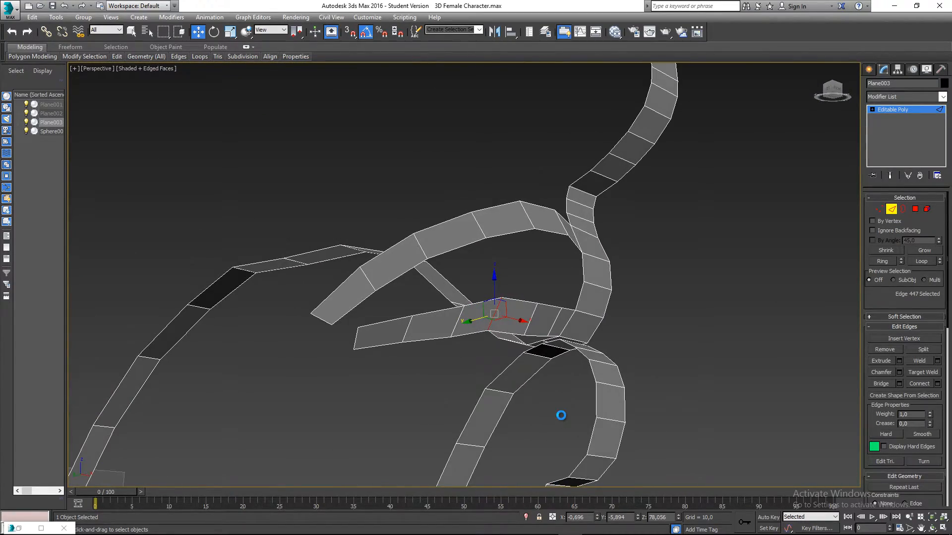
alt+middle_drag(512, 379, 510, 359)
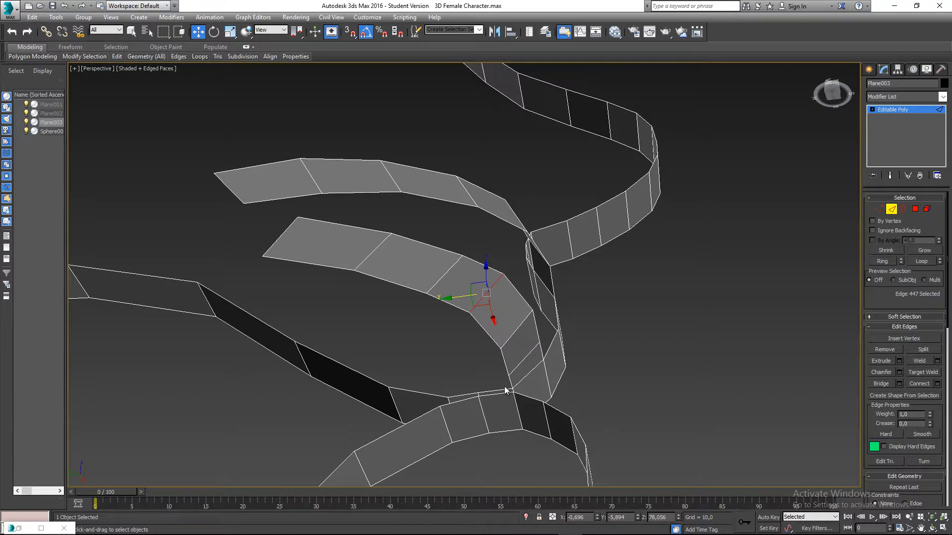
alt+middle_drag(499, 388, 559, 297)
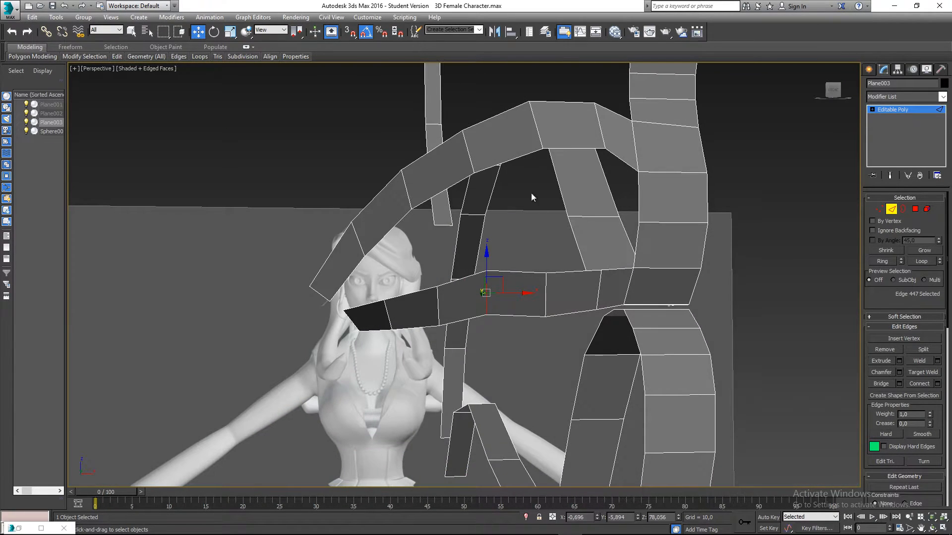
alt+middle_drag(533, 224, 536, 254)
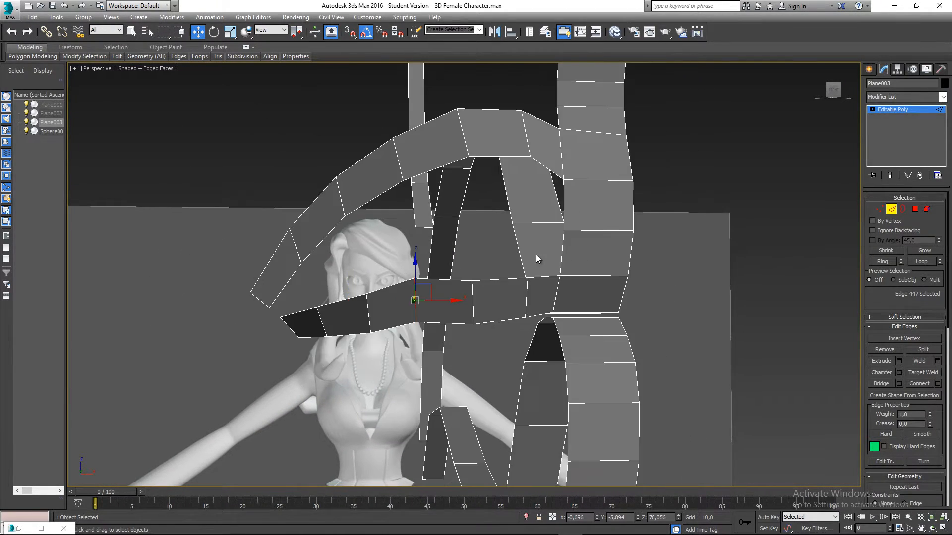
Step: In the front view, bridge the facing upper-lip and mouth-line edges beside the centre strip with 2 segments
key(f)
scroll(466, 213, up, 6)
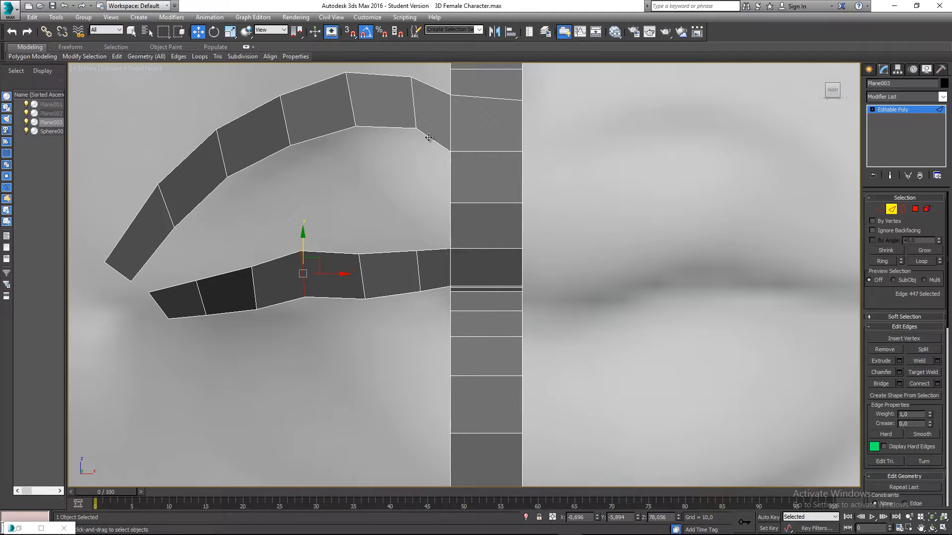
click(428, 138)
ctrl+click(437, 250)
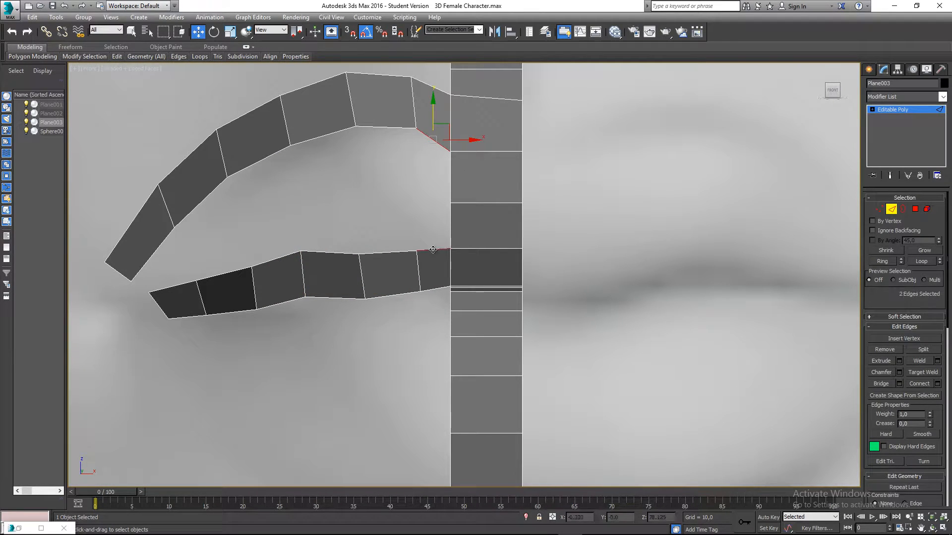
click(899, 384)
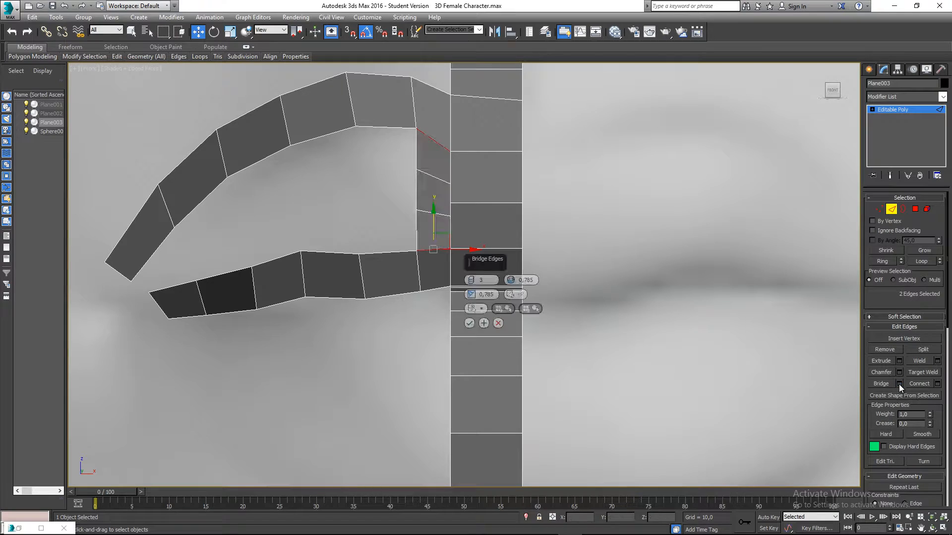
click(470, 282)
click(484, 323)
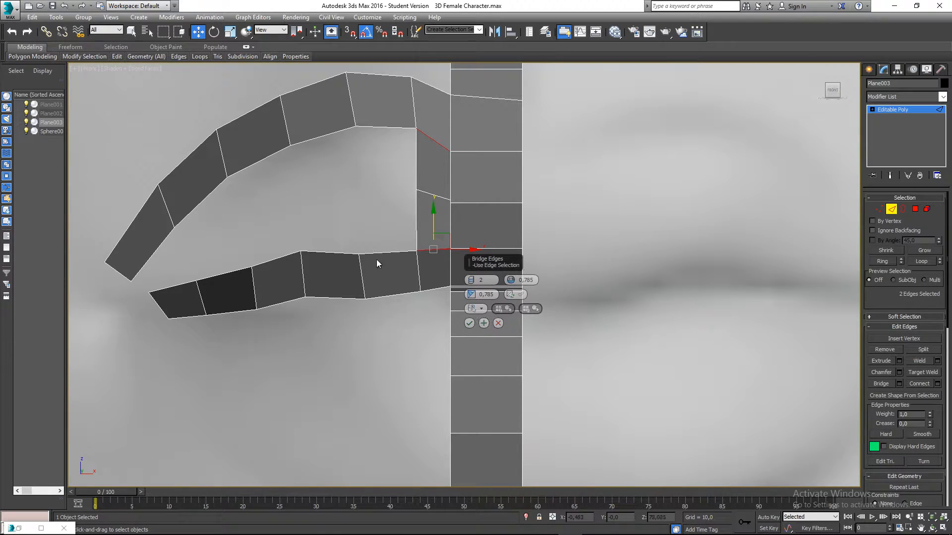
Step: Bridge the second pair of facing lip edges outward from the centre strip with 2 segments
click(378, 252)
ctrl+click(377, 127)
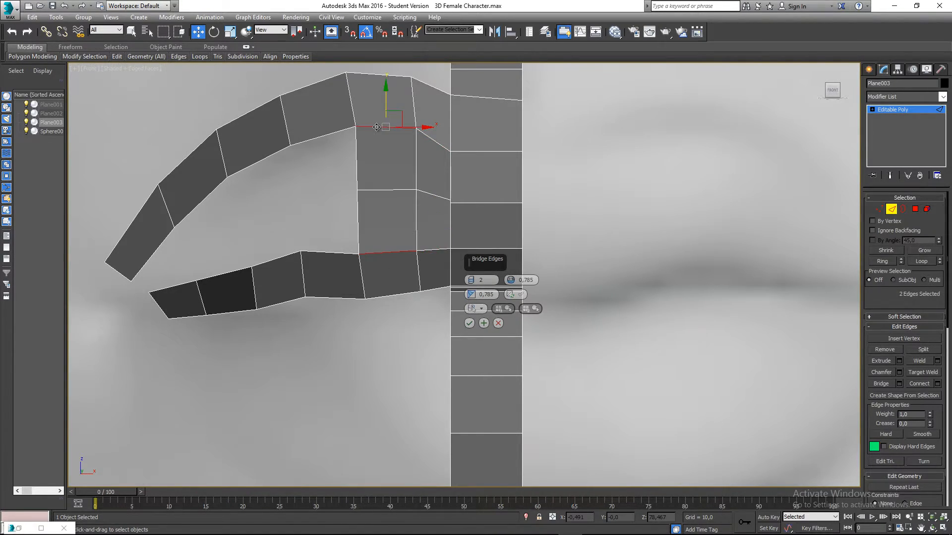
click(469, 323)
click(406, 253)
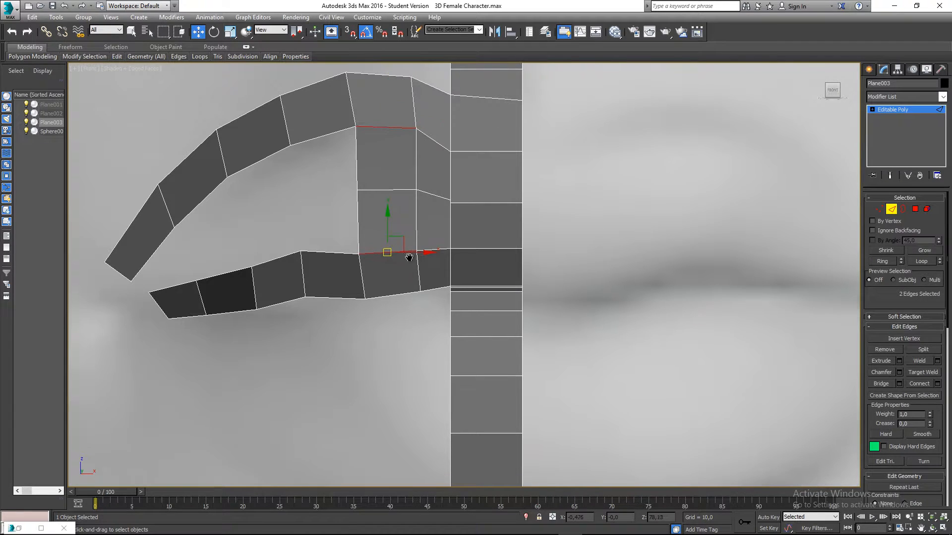
middle_drag(406, 253, 432, 264)
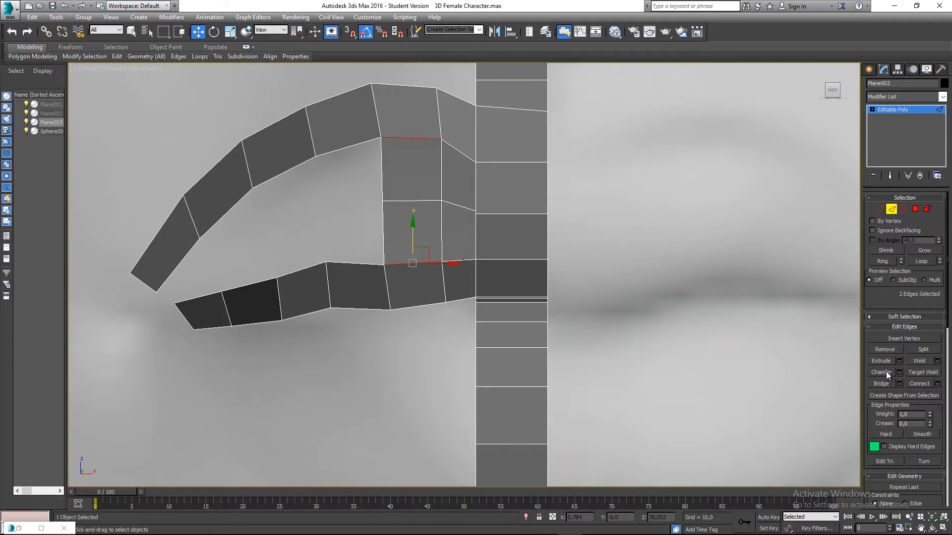
click(899, 384)
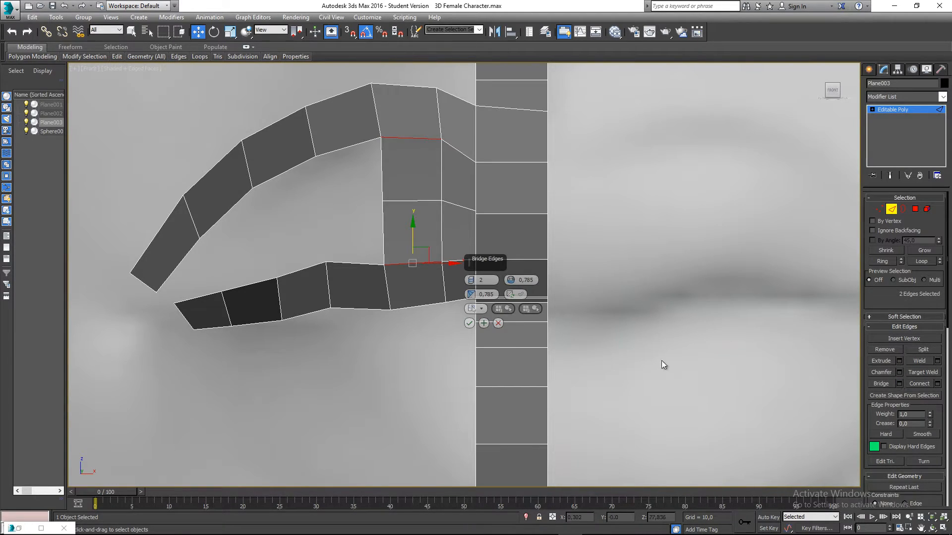
click(498, 323)
middle_drag(568, 343, 567, 357)
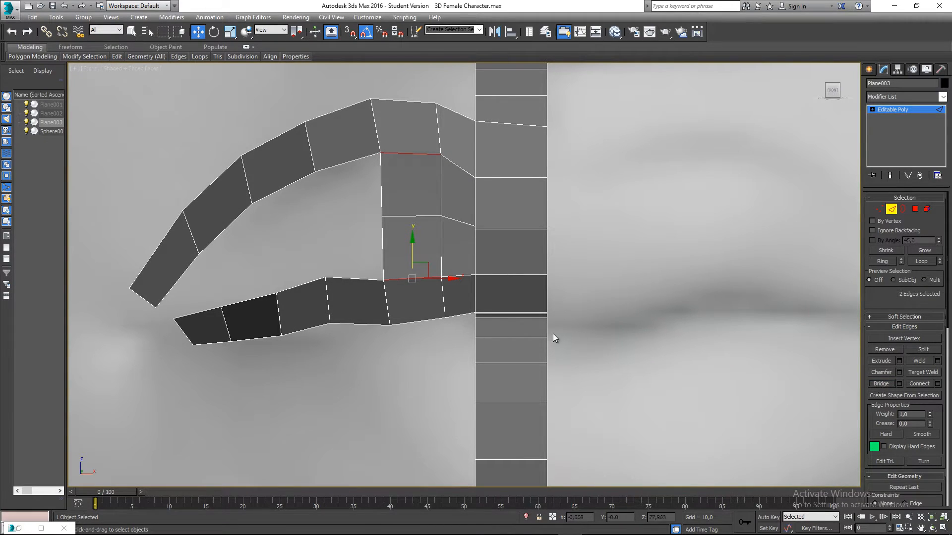
Step: Bridge the third and fourth pairs of facing upper-lip and mouth-line edges outward from the centre strip
click(346, 279)
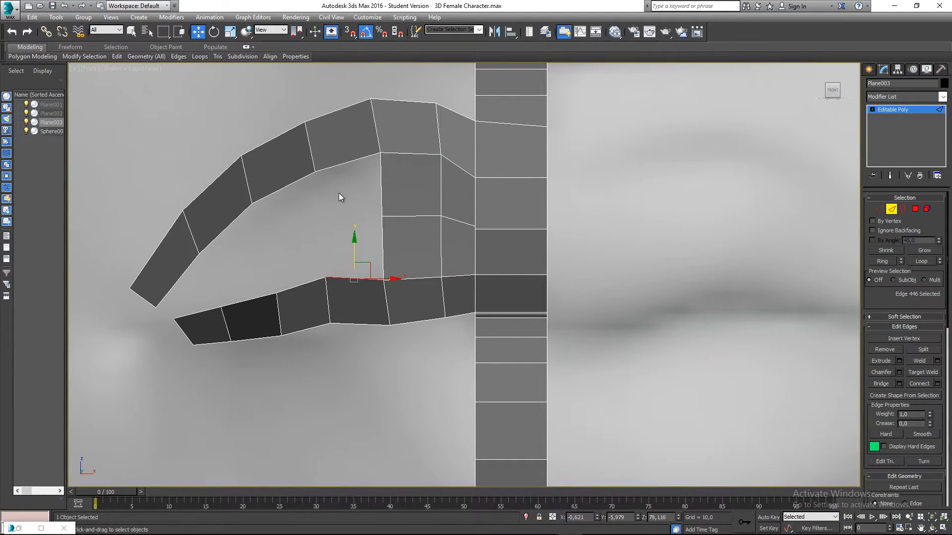
click(338, 167)
ctrl+click(343, 278)
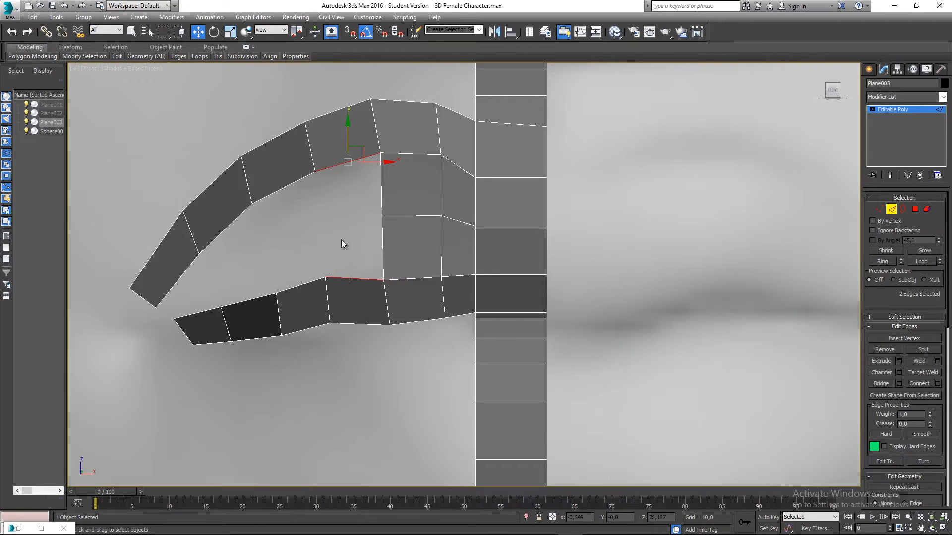
click(881, 384)
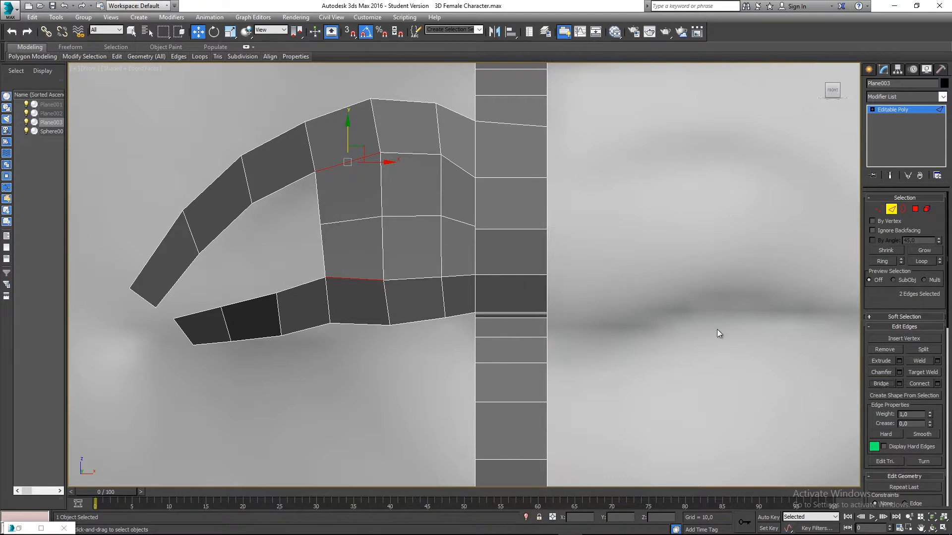
click(284, 187)
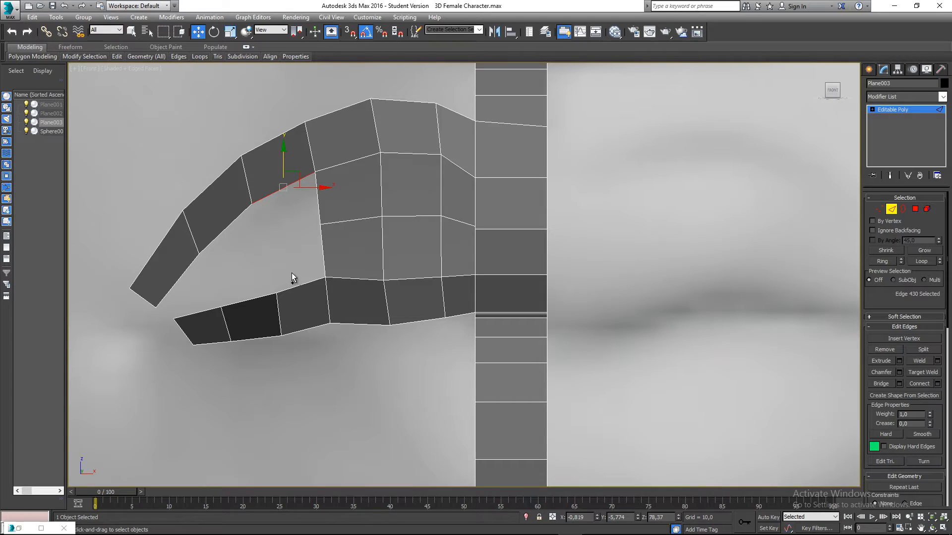
ctrl+click(294, 288)
click(882, 384)
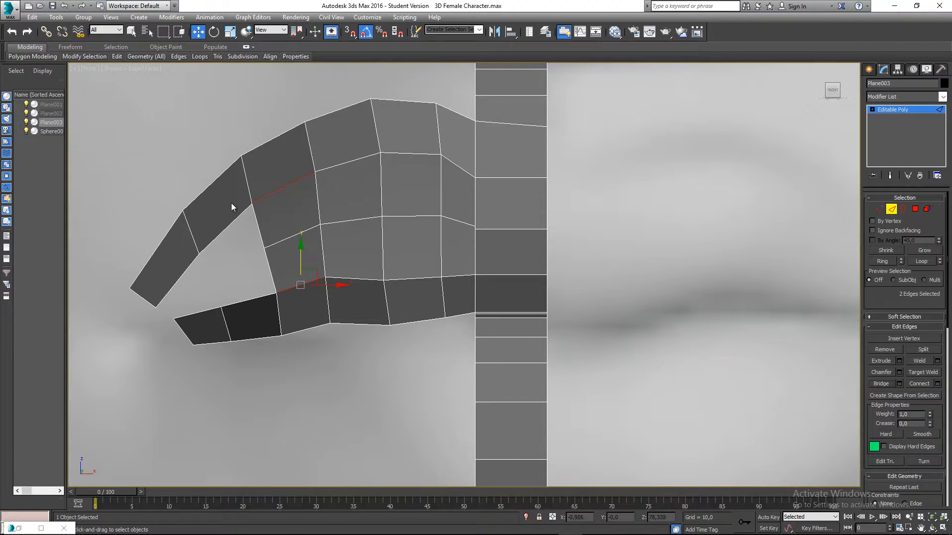
Step: Bridge the last two pairs of facing upper-lip and mouth-line edges out to the mouth corner
click(226, 228)
ctrl+click(256, 297)
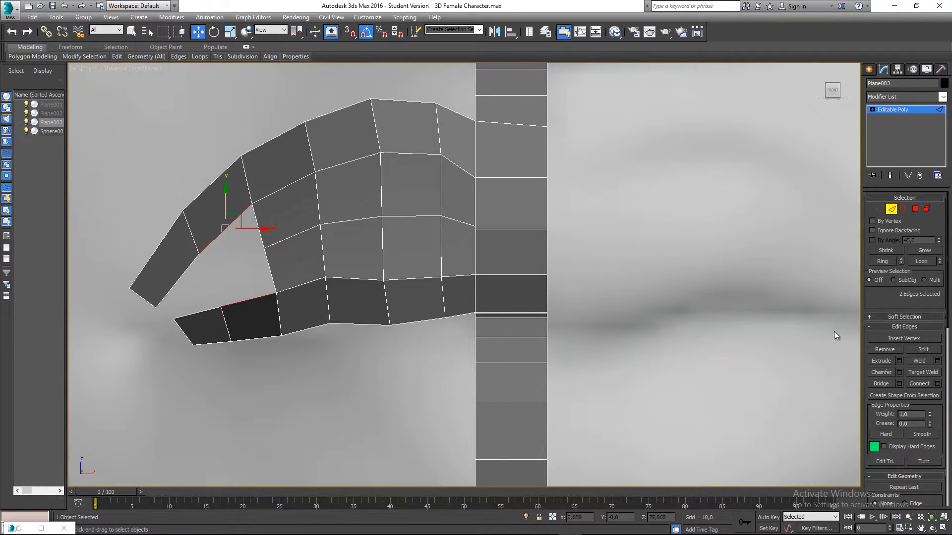
click(881, 383)
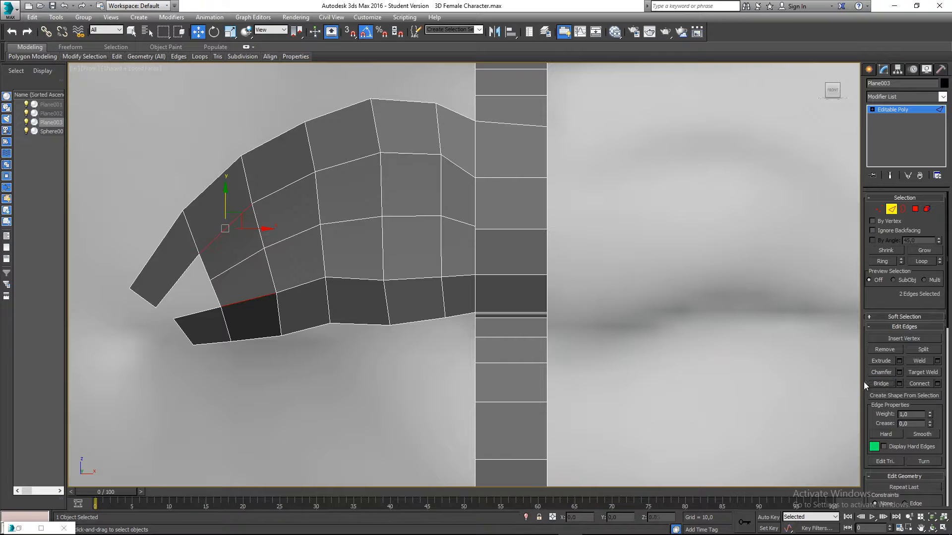
click(180, 281)
ctrl+click(203, 312)
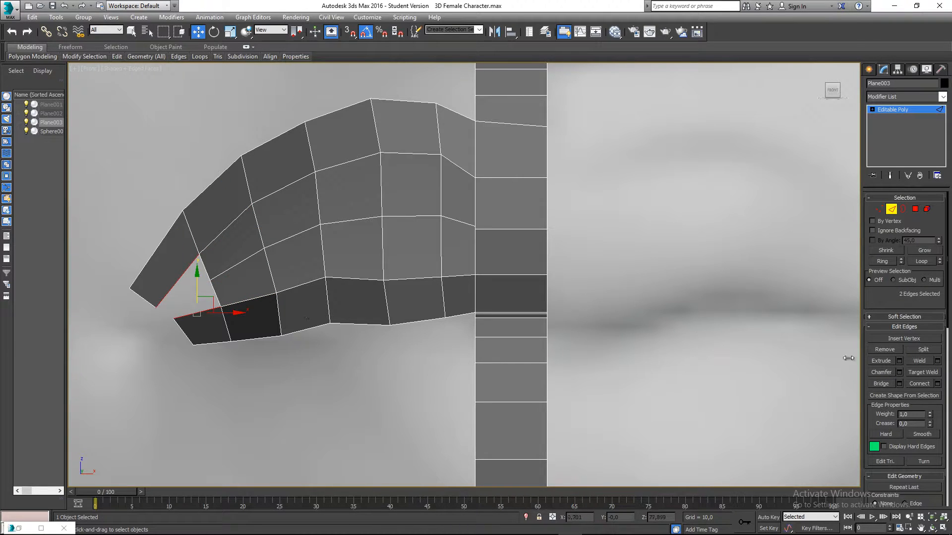
click(881, 384)
scroll(377, 282, down, 5)
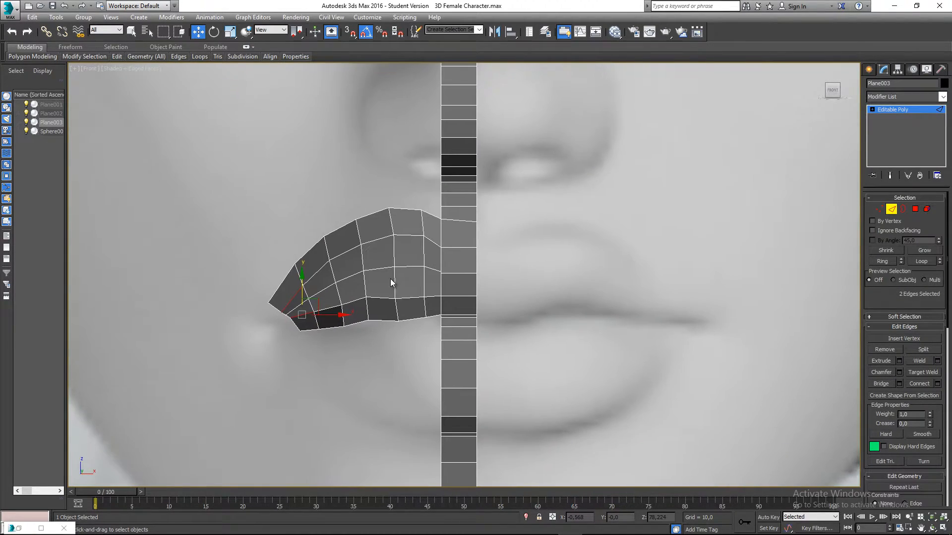
Step: Target-weld the bridge's loose inner vertex to the adjacent centre-strip vertex to close the gap in the upper lip
key(p)
scroll(385, 257, down, 5)
alt+middle_drag(369, 258, 426, 254)
scroll(377, 255, up, 5)
scroll(412, 292, up, 4)
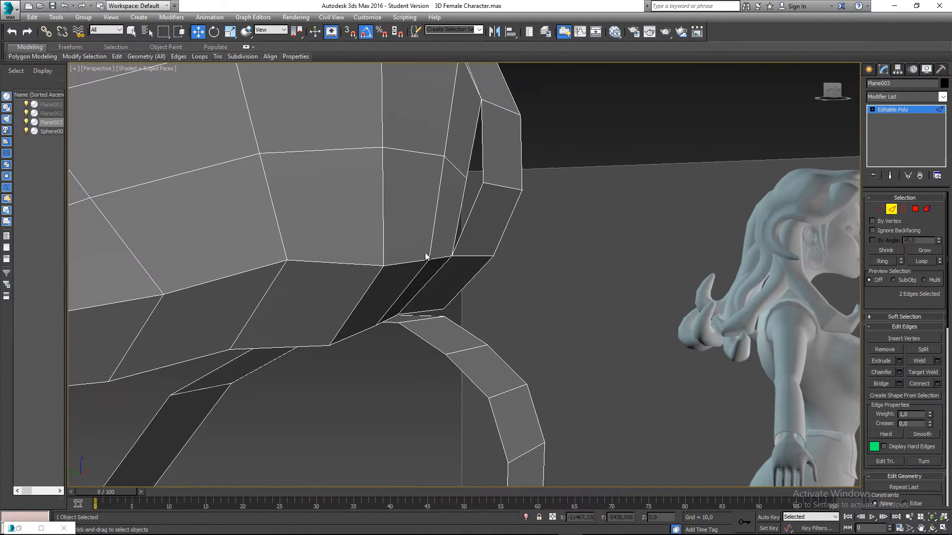
middle_drag(455, 200, 436, 230)
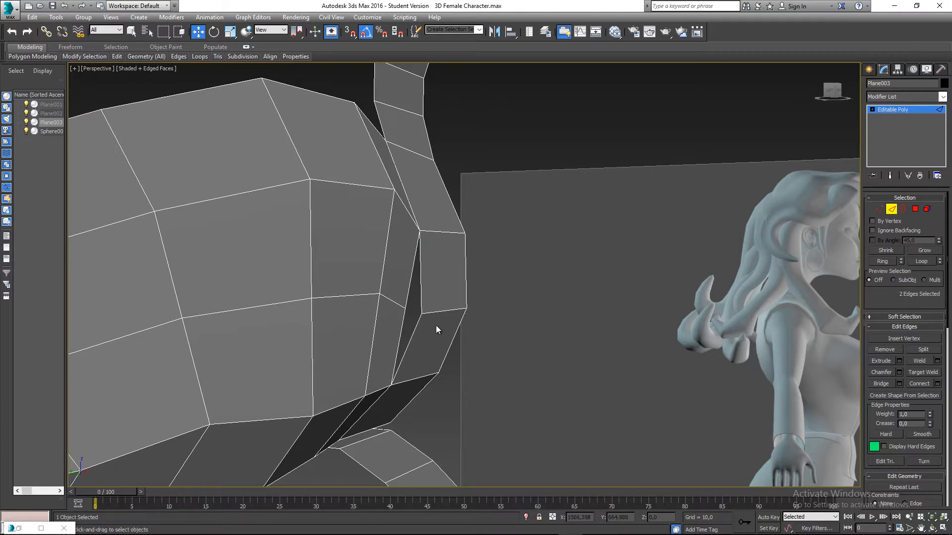
alt+middle_drag(436, 325, 392, 294)
middle_drag(483, 426, 467, 317)
middle_drag(441, 220, 454, 281)
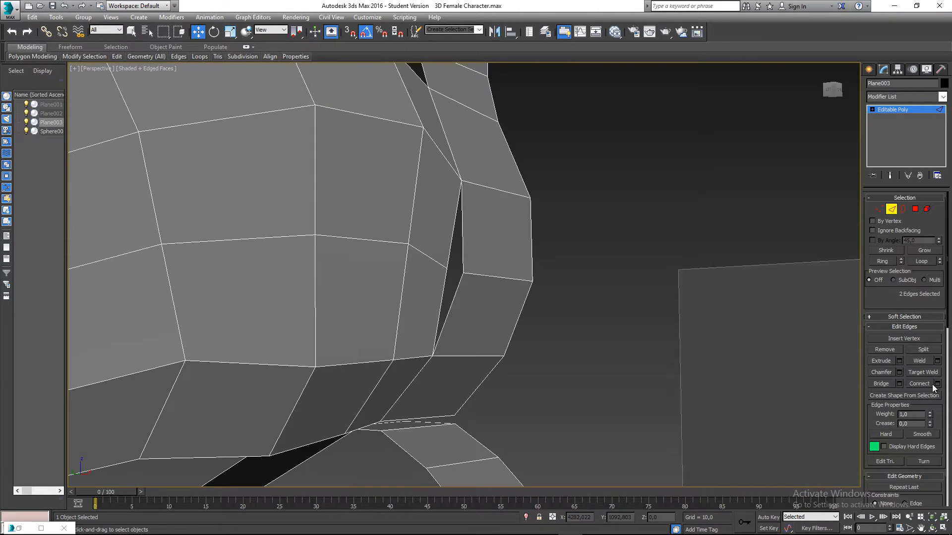
click(923, 373)
click(878, 209)
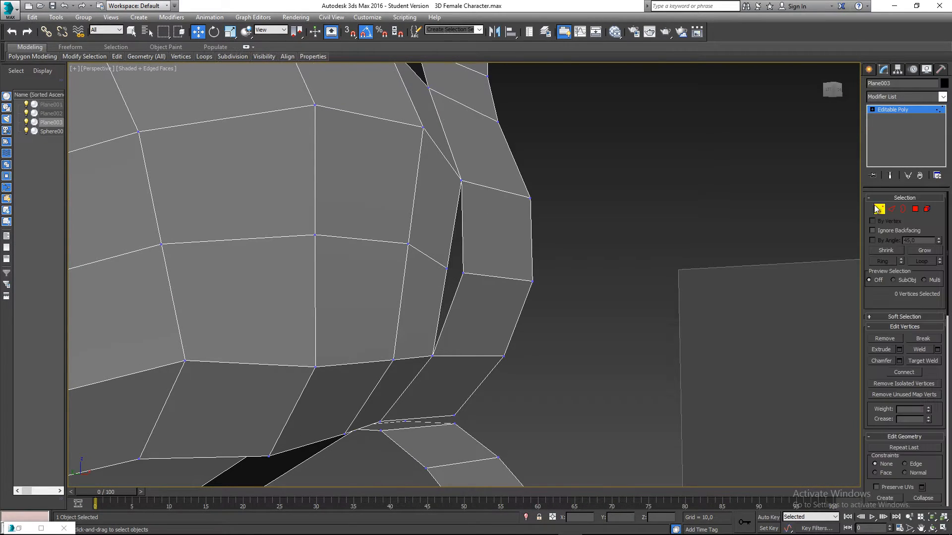
click(446, 269)
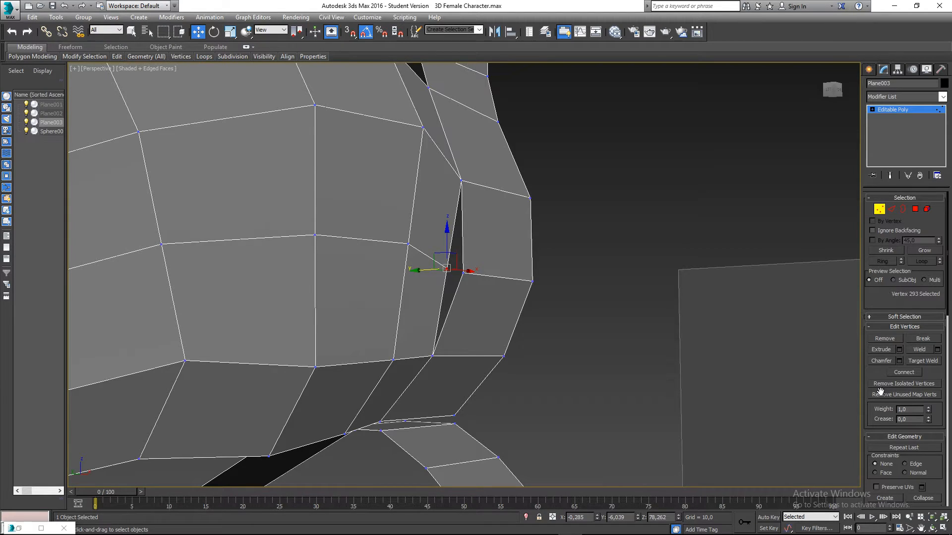
click(922, 361)
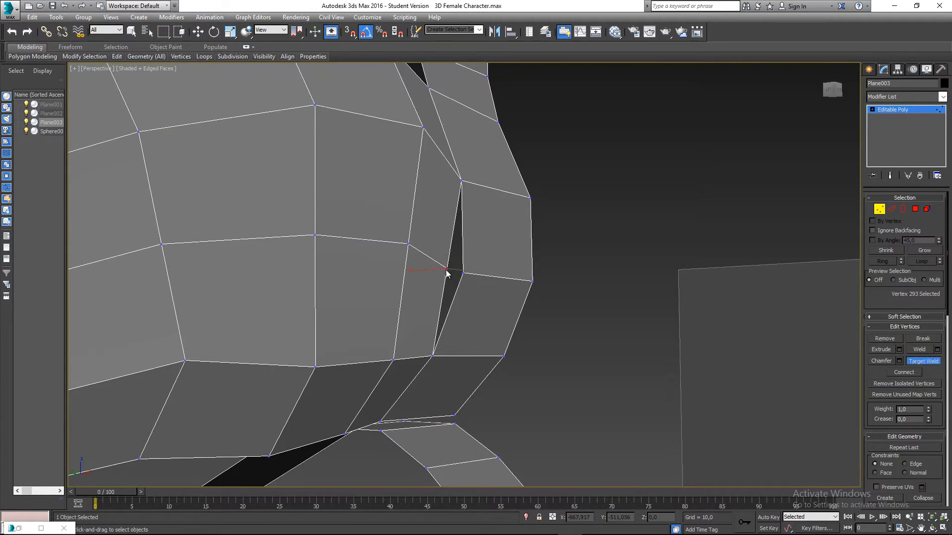
click(463, 273)
key(w)
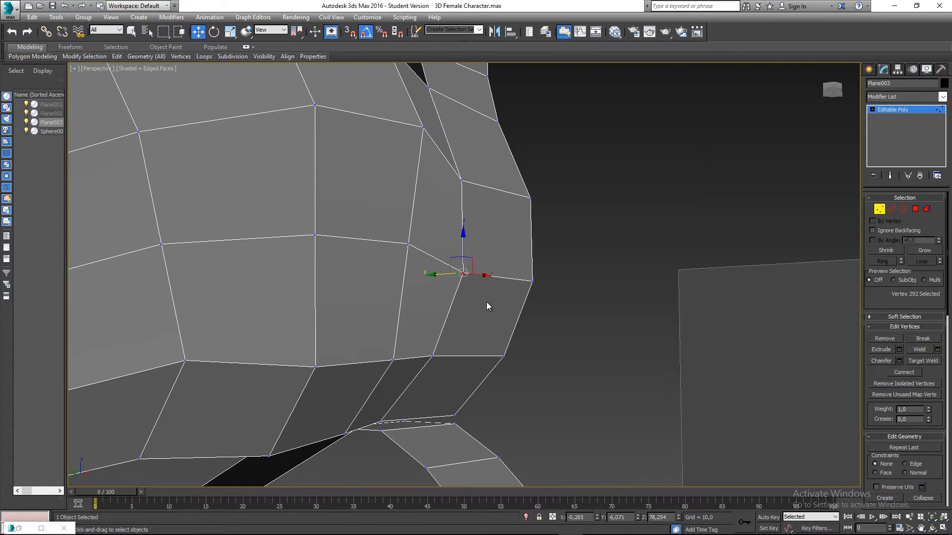
Step: Nudge the mouth-line strip's upper end vertex at the mouth corner slightly back and down
scroll(484, 316, down, 4)
mouse_move(483, 317)
alt+middle_down()
mouse_move(425, 312)
mouse_move(471, 304)
alt+middle_up()
click(569, 250)
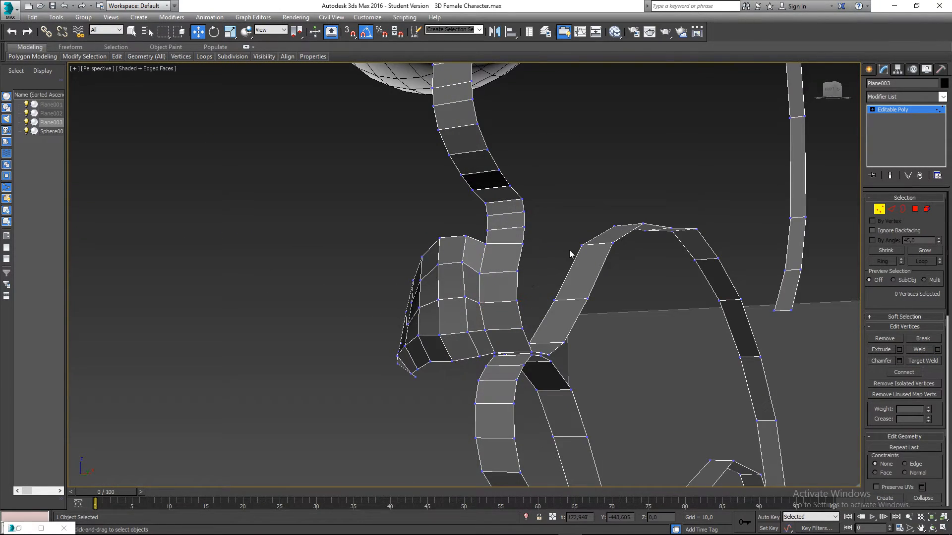
alt+middle_drag(569, 250, 506, 268)
scroll(393, 248, down, 3)
scroll(507, 269, up, 3)
scroll(424, 307, up, 2)
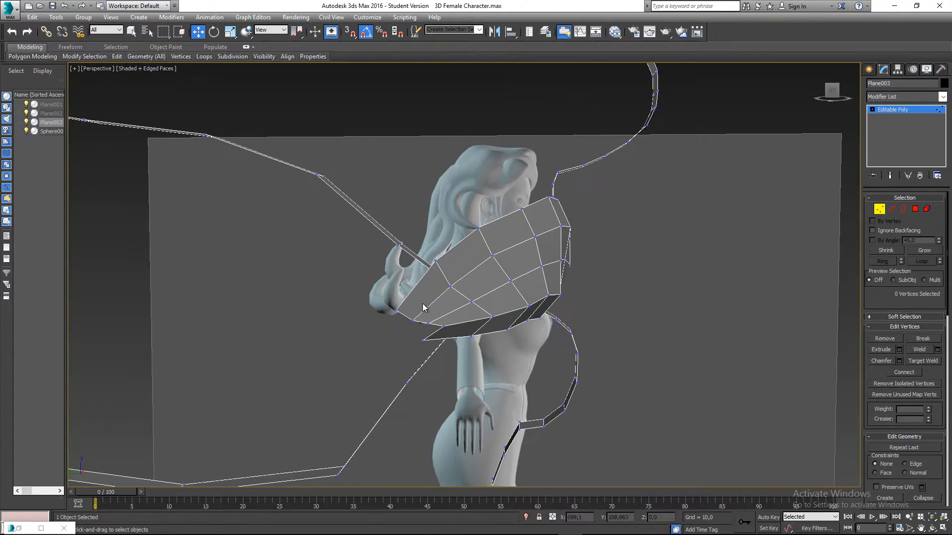
click(439, 332)
alt+middle_drag(440, 332, 441, 324)
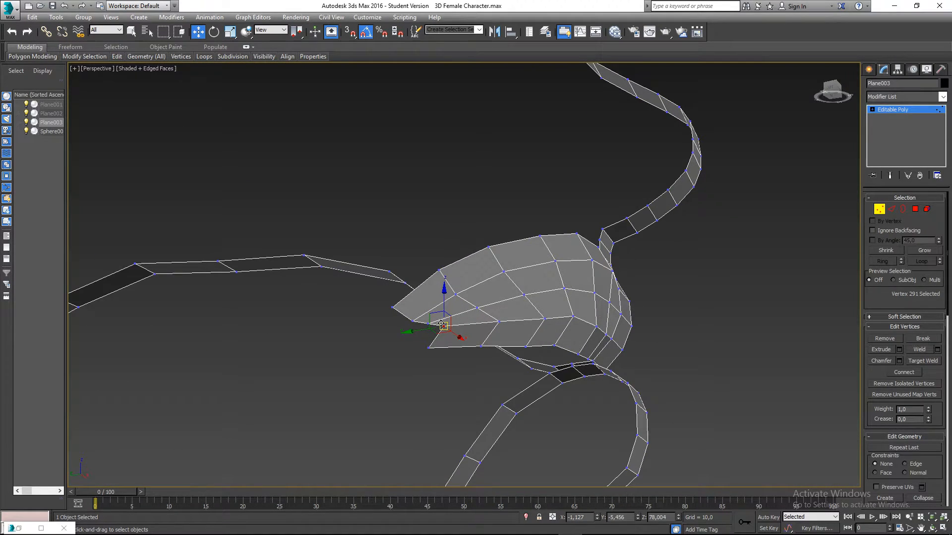
scroll(436, 334, up, 2)
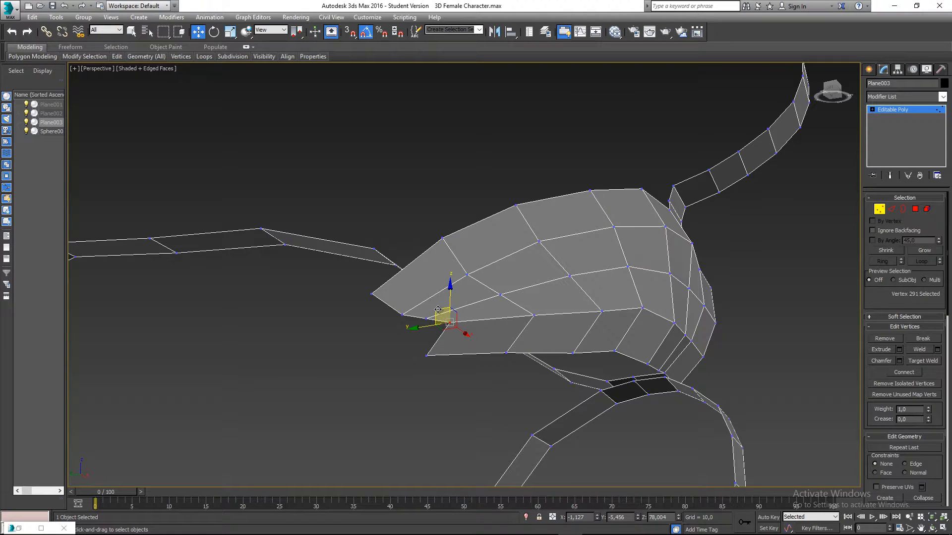
drag(438, 309, 425, 320)
Step: Move the bridge's middle end vertex at the mouth corner slightly down
alt+middle_drag(458, 337, 484, 349)
click(427, 319)
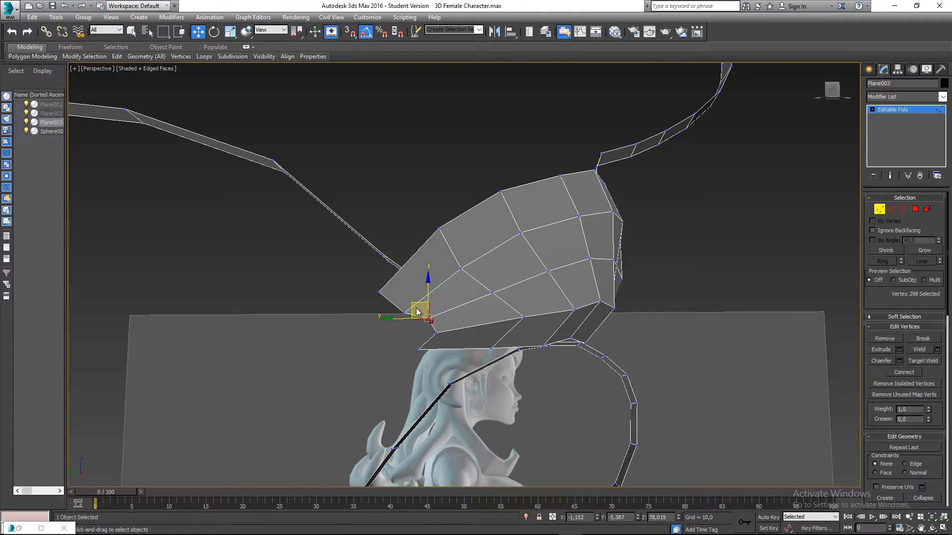
drag(414, 306, 416, 316)
alt+middle_drag(435, 332, 466, 310)
click(427, 324)
click(474, 315)
Step: Pull two neighbouring middle-row vertices of the bridged upper lip slightly forward to round the surface
click(461, 255)
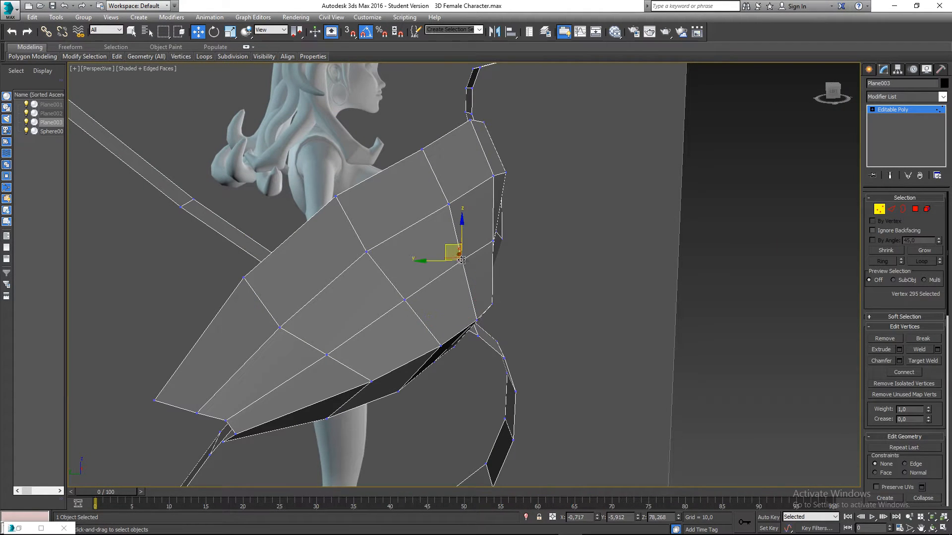
drag(462, 260, 459, 250)
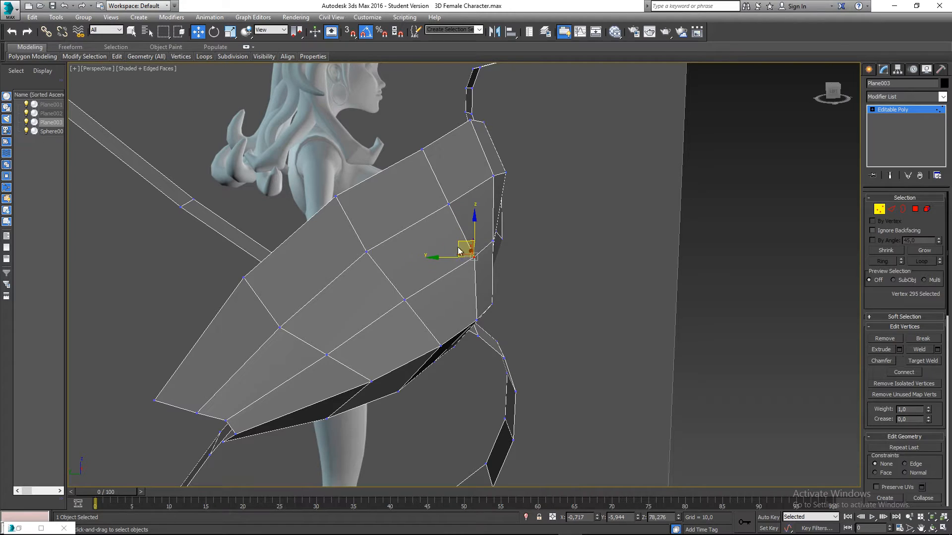
click(403, 302)
alt+middle_drag(403, 302, 391, 263)
click(407, 271)
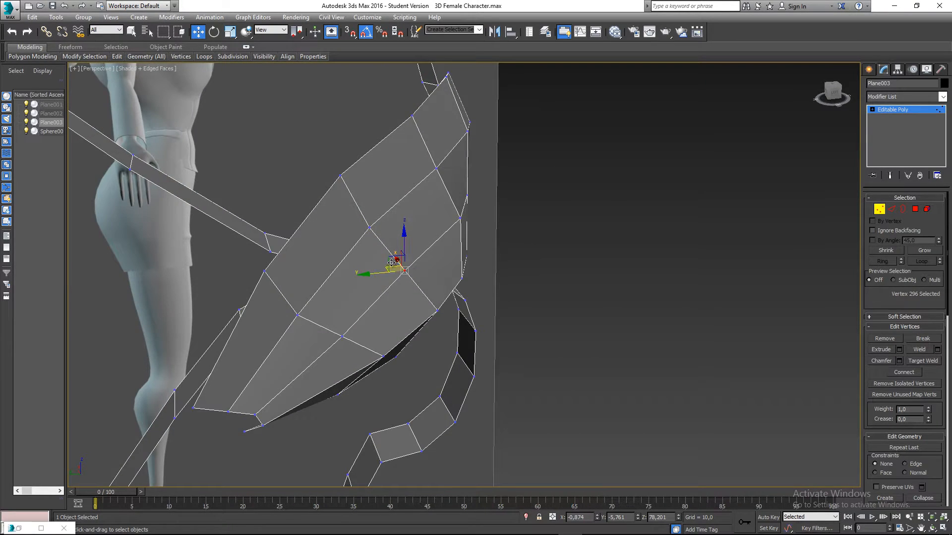
drag(392, 263, 399, 265)
Step: Nudge the fourth vertex outward from the centre on the upper-lip strip's lower border slightly forward
alt+middle_drag(504, 284, 474, 299)
scroll(546, 275, up, 2)
scroll(546, 274, down, 5)
scroll(469, 300, up, 3)
click(472, 306)
click(467, 301)
drag(485, 305, 483, 303)
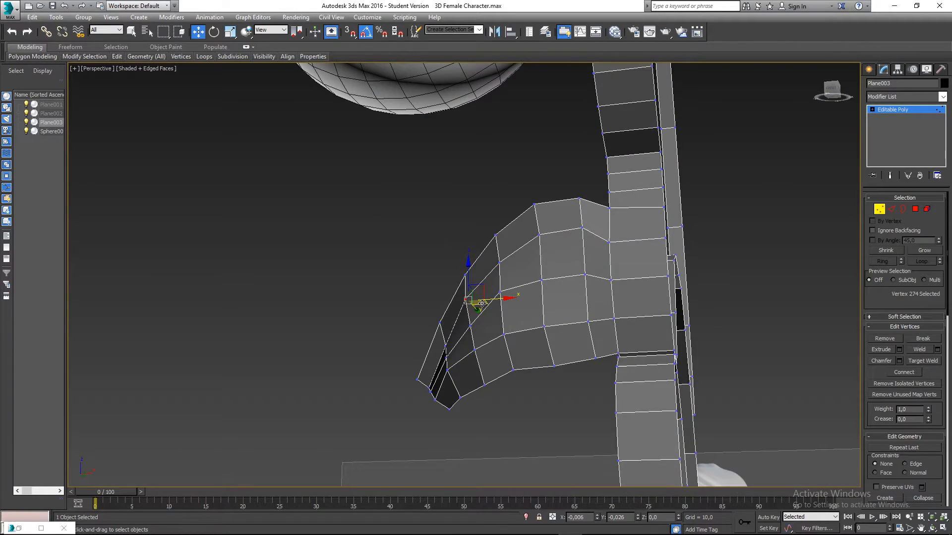
click(411, 306)
Step: Examine the bridged upper lip from the front, side and below against the centre profile and inner mouth strips
middle_drag(483, 283, 526, 290)
scroll(448, 274, down, 4)
middle_drag(526, 290, 403, 237)
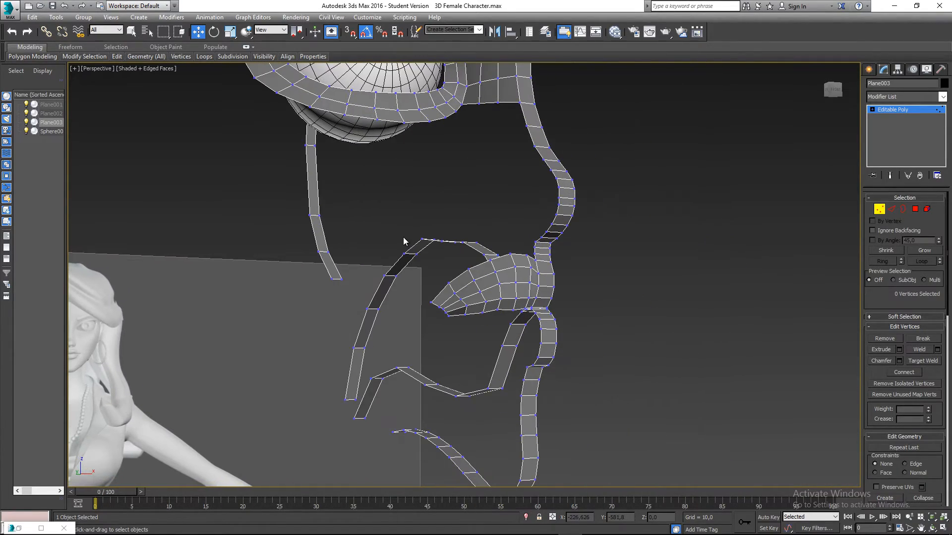
alt+middle_drag(463, 250, 517, 292)
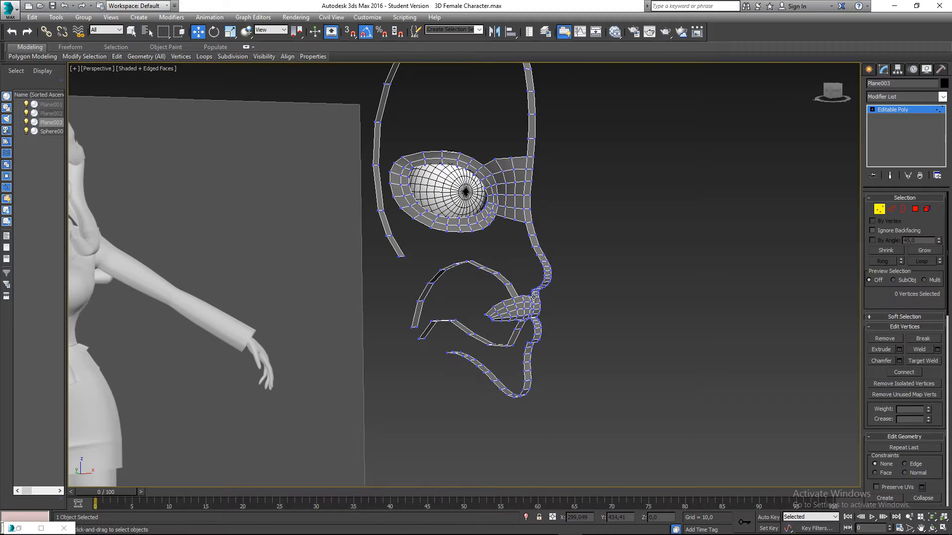
scroll(527, 300, up, 4)
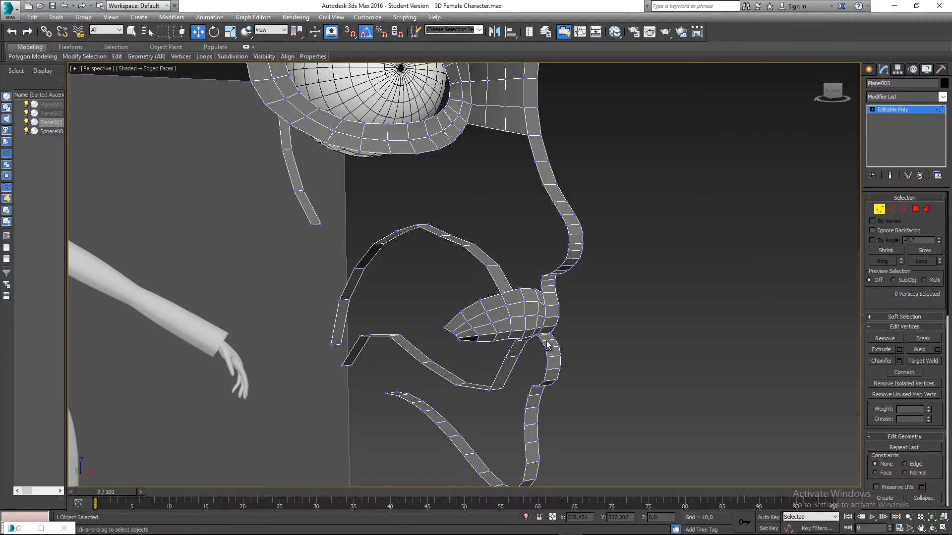
alt+middle_drag(555, 349, 553, 316)
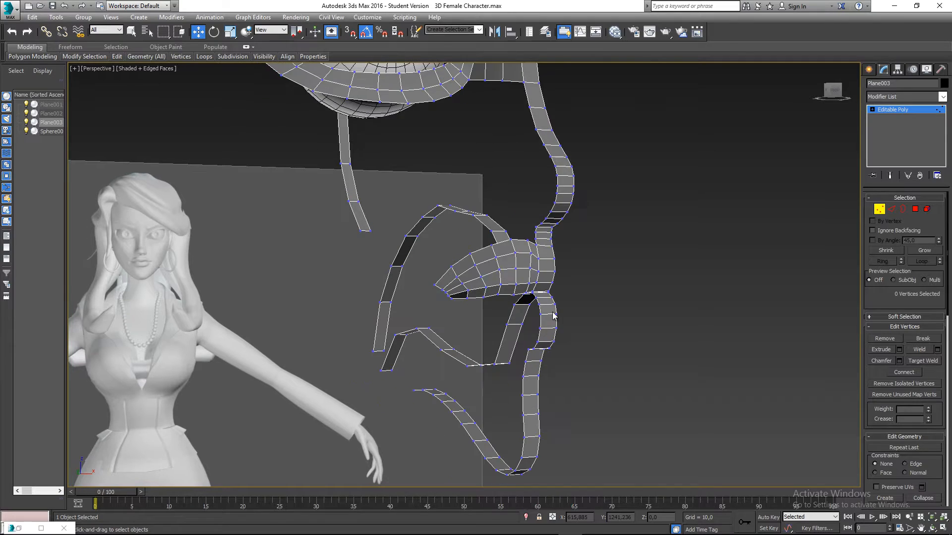
scroll(554, 316, up, 8)
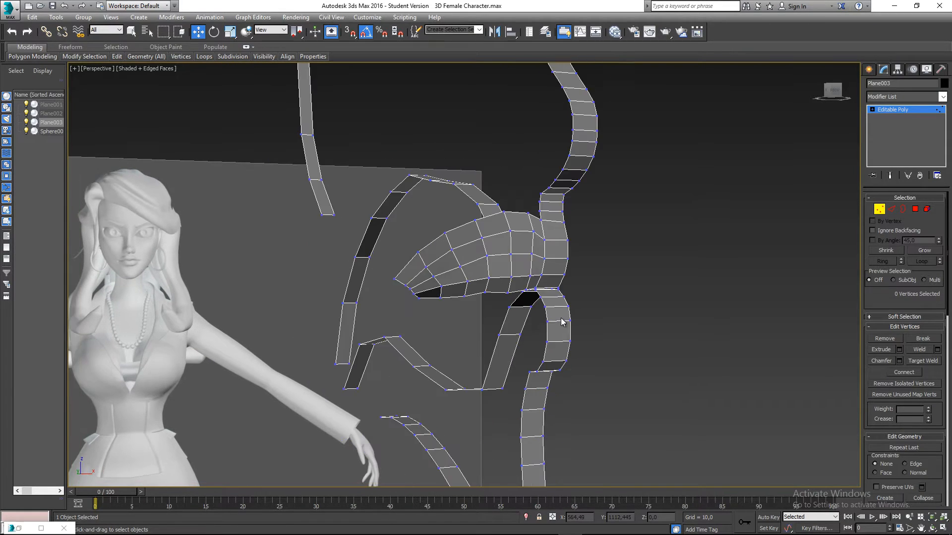
alt+middle_drag(667, 282, 723, 265)
scroll(663, 287, up, 2)
scroll(660, 302, up, 4)
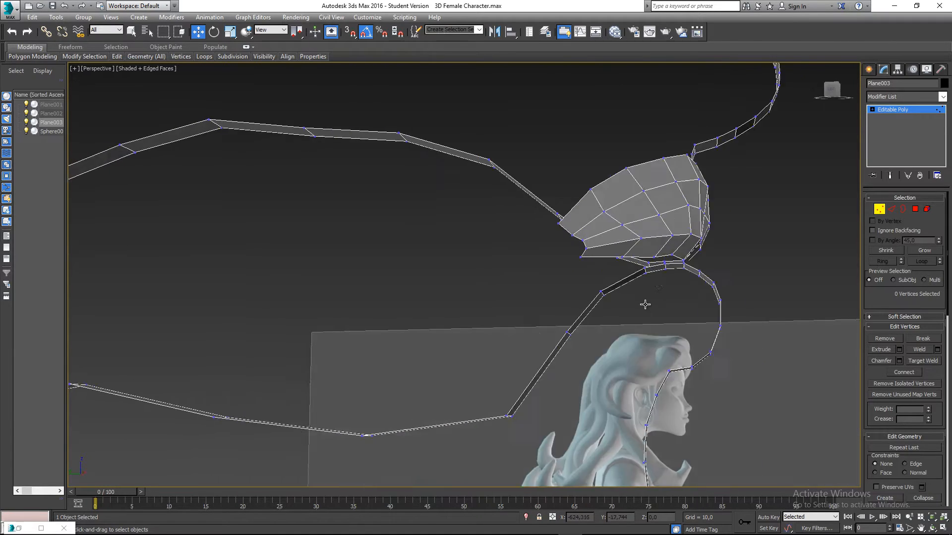
scroll(627, 258, down, 1)
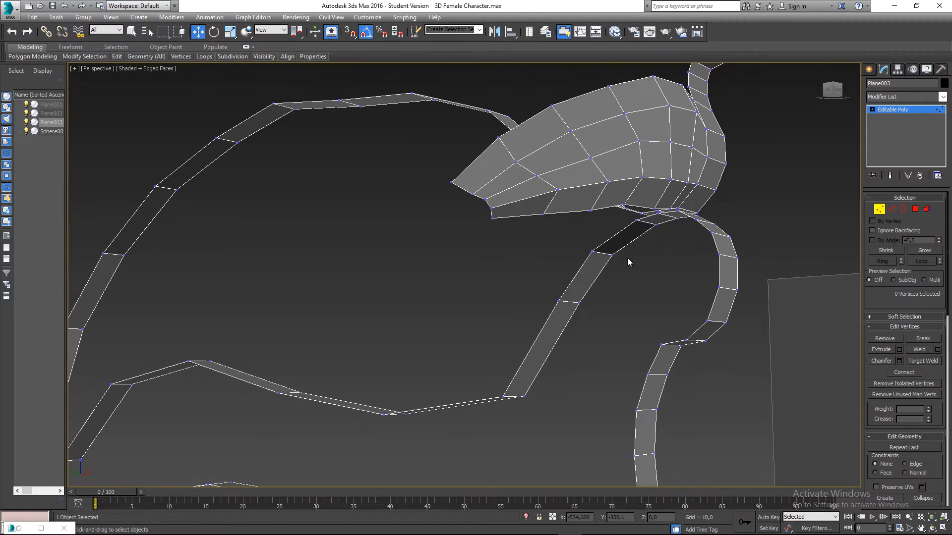
middle_drag(626, 258, 753, 209)
middle_drag(435, 287, 680, 237)
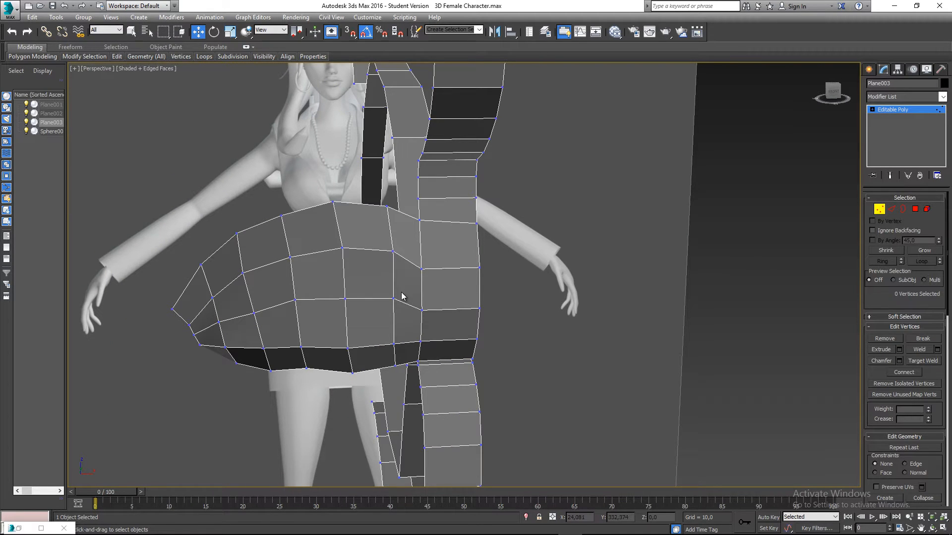
scroll(445, 290, down, 3)
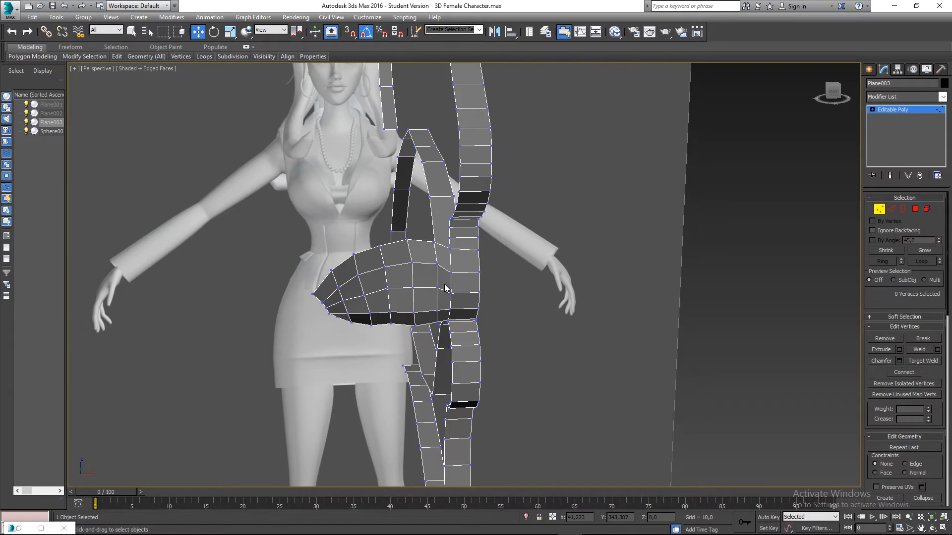
alt+middle_drag(445, 289, 493, 286)
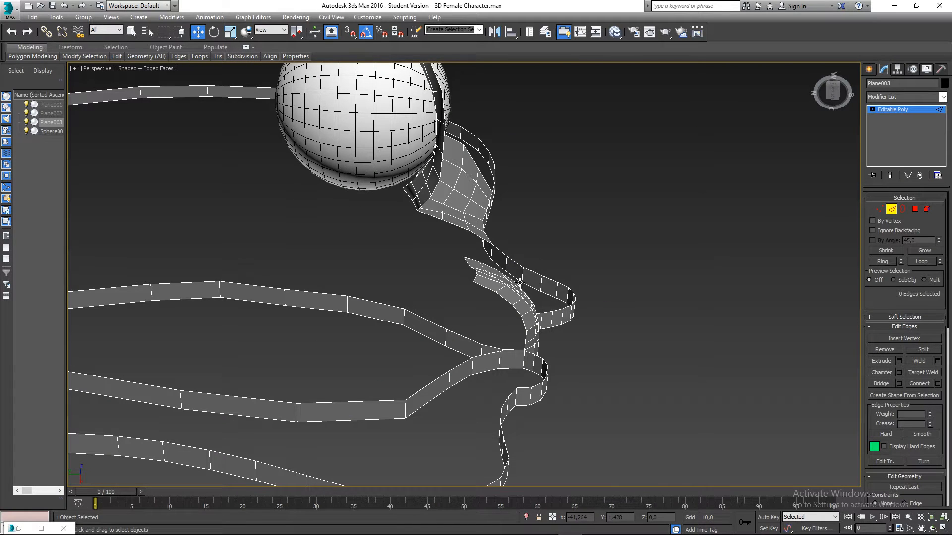
Step: Extrude the centre profile strip's side edge just below the upper lip outward in successive segments along the lip's underside to the mouth corner
scroll(523, 277, up, 6)
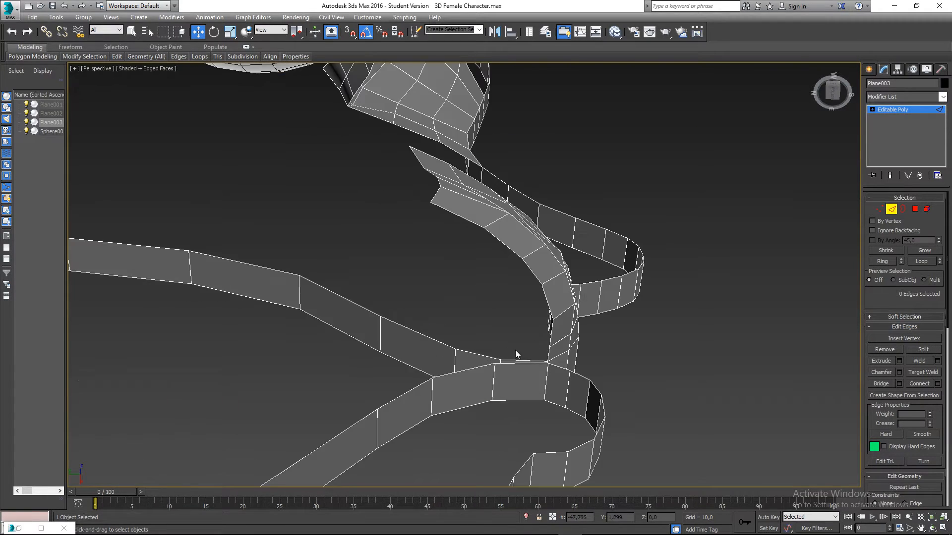
scroll(537, 381, down, 3)
click(538, 375)
alt+middle_drag(539, 375, 565, 307)
scroll(568, 308, up, 4)
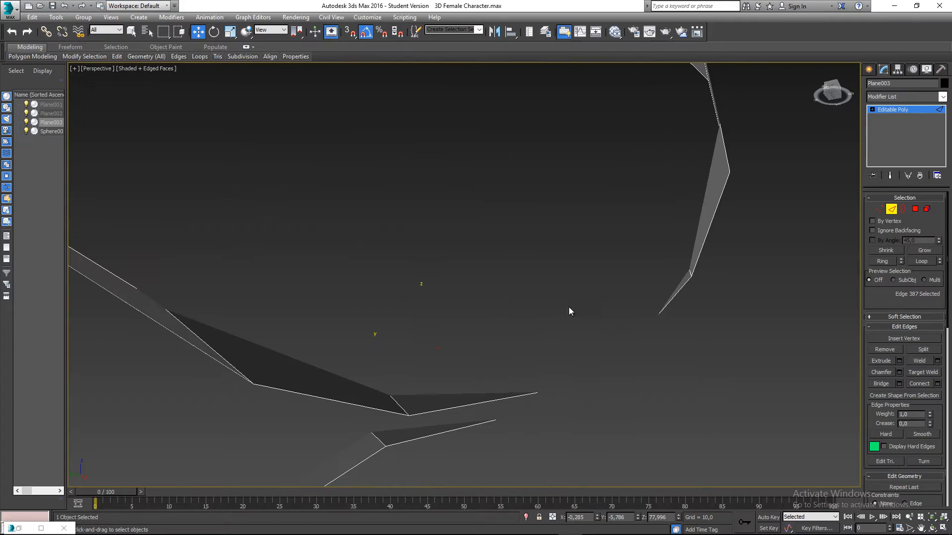
scroll(567, 307, down, 4)
scroll(565, 301, up, 2)
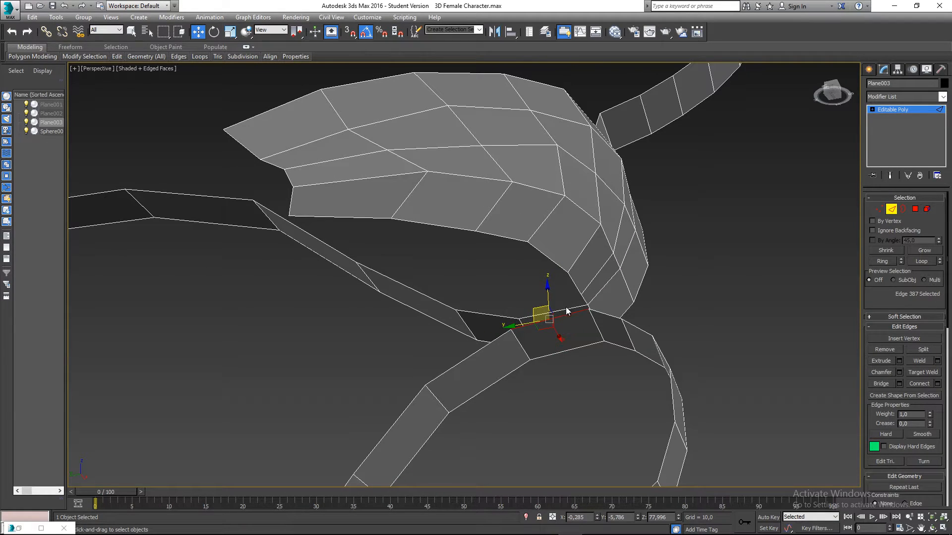
click(566, 307)
mouse_move(567, 311)
alt+middle_down()
mouse_move(581, 263)
mouse_move(562, 313)
alt+middle_up()
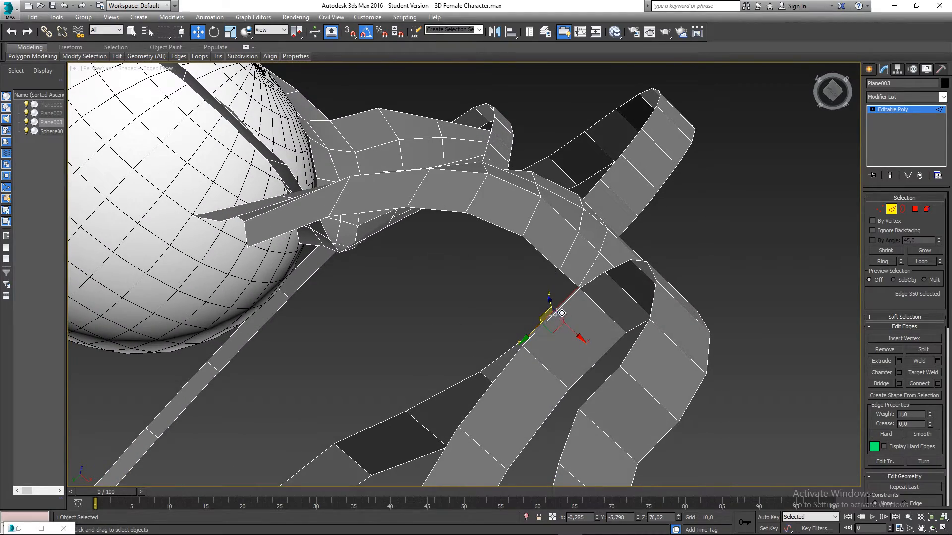
alt+middle_drag(437, 253, 475, 278)
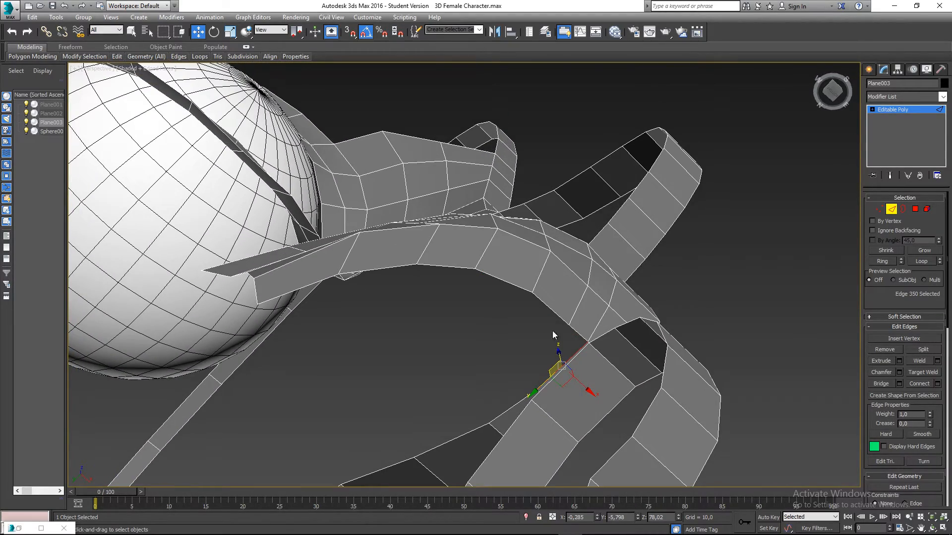
alt+middle_drag(557, 313, 378, 132)
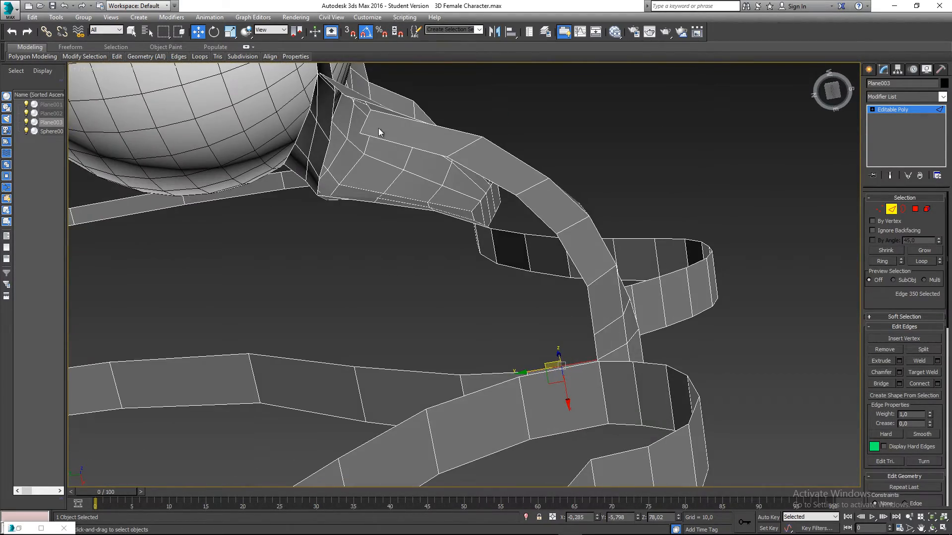
alt+middle_drag(526, 277, 548, 392)
shift+drag(542, 399, 294, 436)
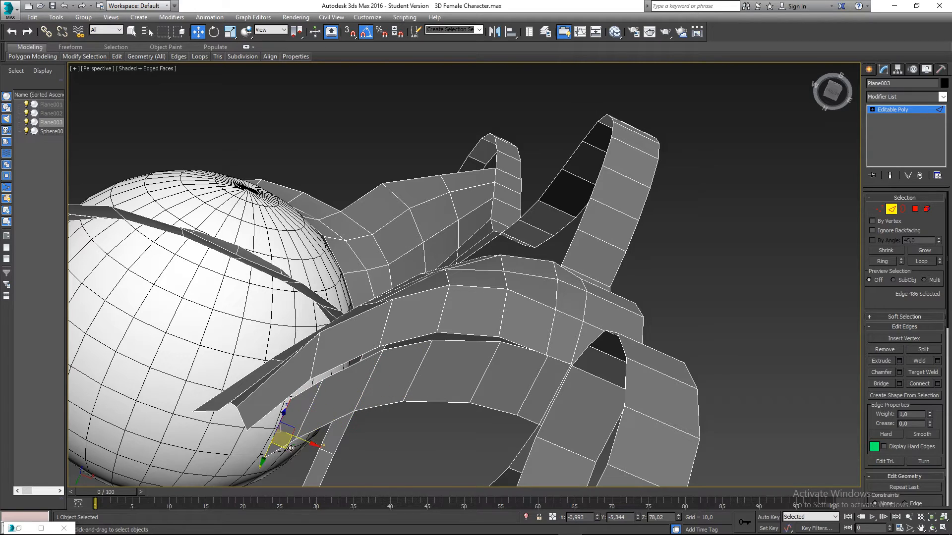
Step: Reposition the new inner-lip strip's two end vertices to match the upper lip's end at the mouth corner
alt+middle_drag(412, 417, 425, 380)
key(1)
alt+middle_drag(602, 263, 397, 278)
click(386, 277)
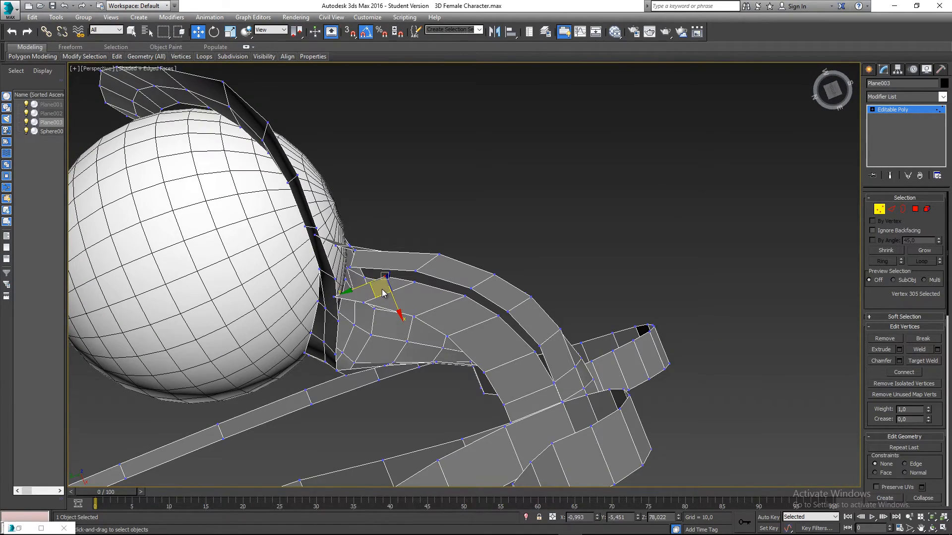
key(z)
scroll(446, 285, down, 3)
middle_drag(457, 298, 440, 274)
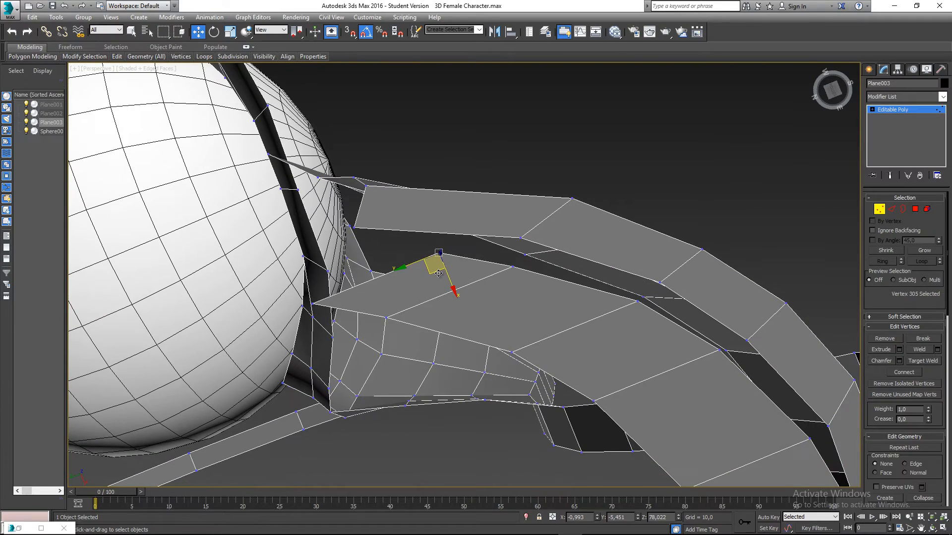
drag(430, 273, 357, 260)
click(314, 304)
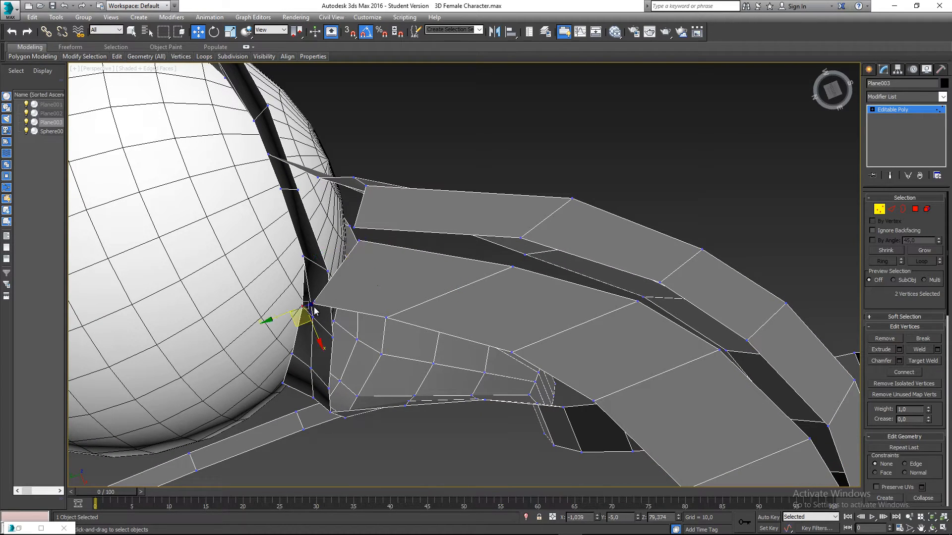
drag(309, 316, 447, 339)
Step: Adjust the strip's remaining vertices along its inner border, and one on its outer border, into an even arc following the lip
click(387, 318)
click(512, 354)
drag(503, 372, 555, 394)
middle_drag(629, 417, 439, 308)
alt+middle_drag(439, 308, 505, 305)
click(397, 269)
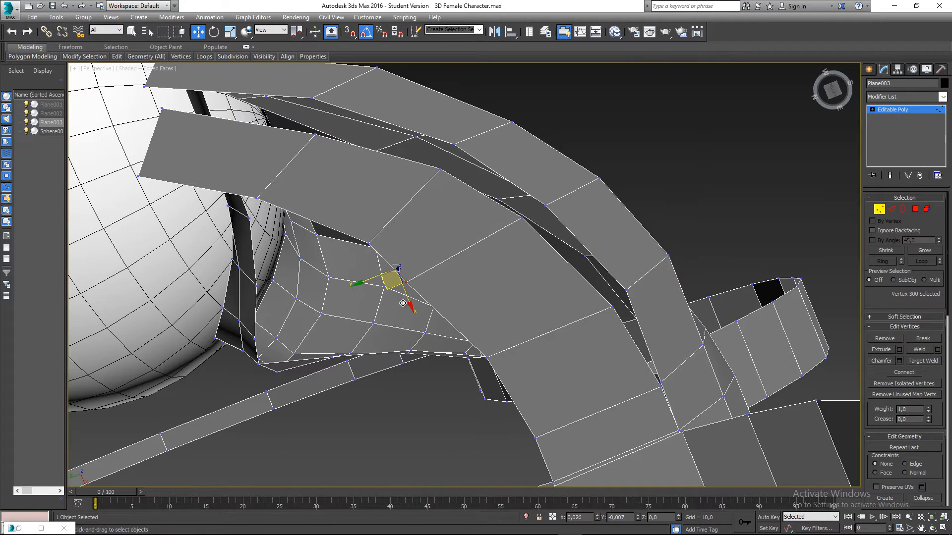
drag(396, 269, 425, 294)
click(522, 219)
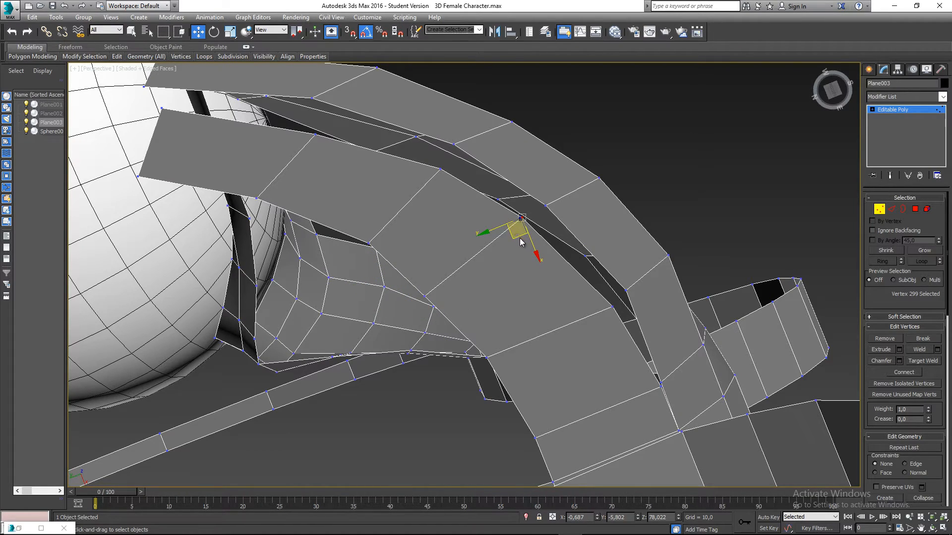
drag(516, 236, 520, 239)
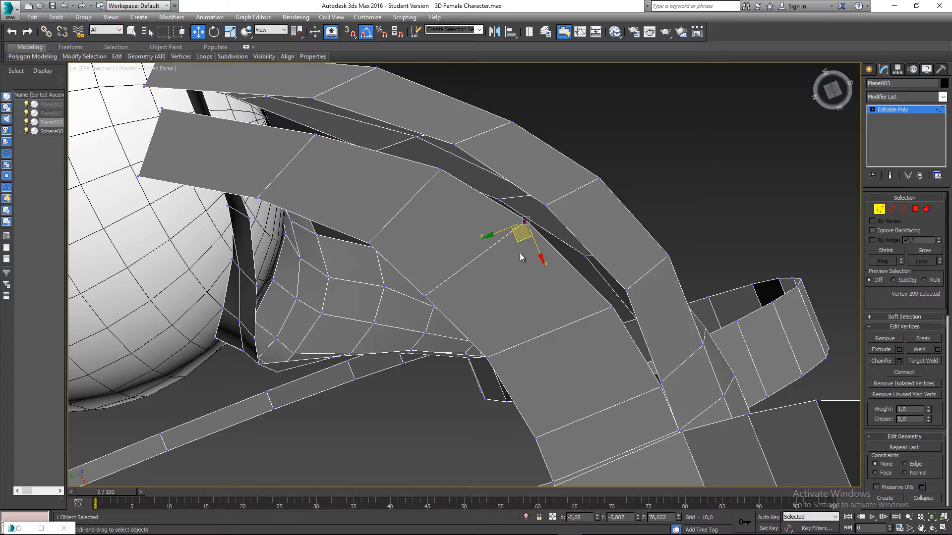
click(484, 358)
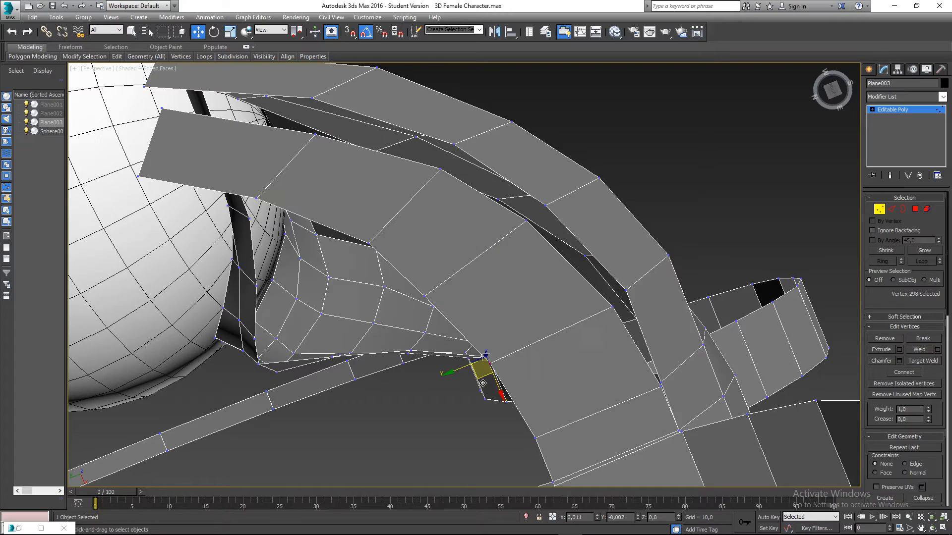
Step: Nudge the strip's outer-border vertex nearest the centre to line up with the upper lip's lower border
middle_drag(704, 446, 650, 325)
scroll(651, 325, down, 7)
alt+middle_drag(585, 285, 496, 268)
scroll(605, 257, up, 6)
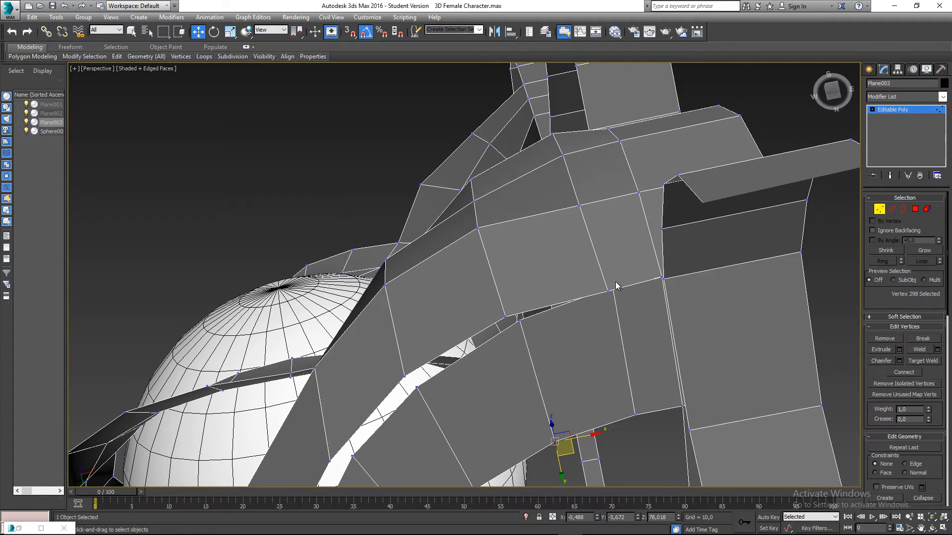
mouse_move(616, 284)
alt+middle_down()
mouse_move(618, 299)
mouse_move(627, 278)
mouse_move(627, 289)
alt+middle_up()
click(620, 285)
scroll(626, 294, up, 3)
scroll(626, 294, down, 2)
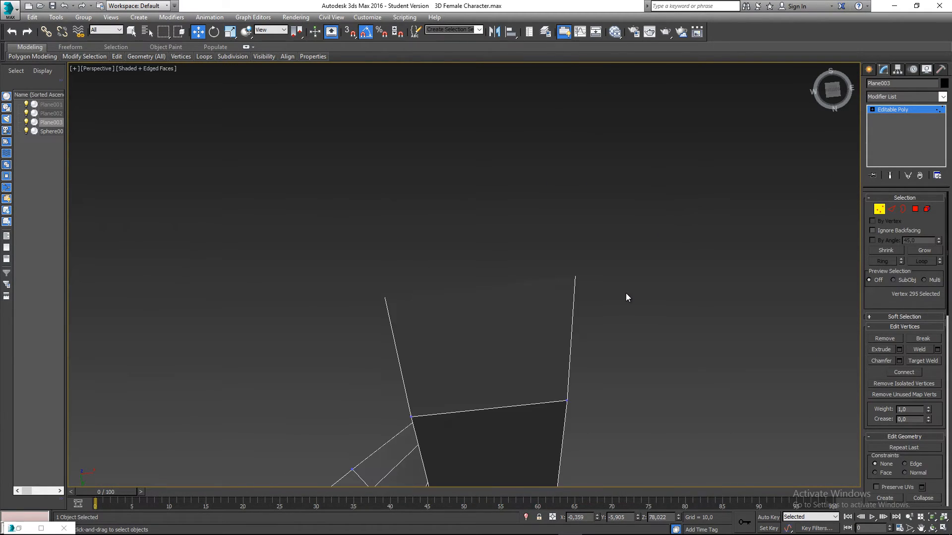
scroll(545, 269, down, 1)
alt+middle_drag(539, 267, 551, 272)
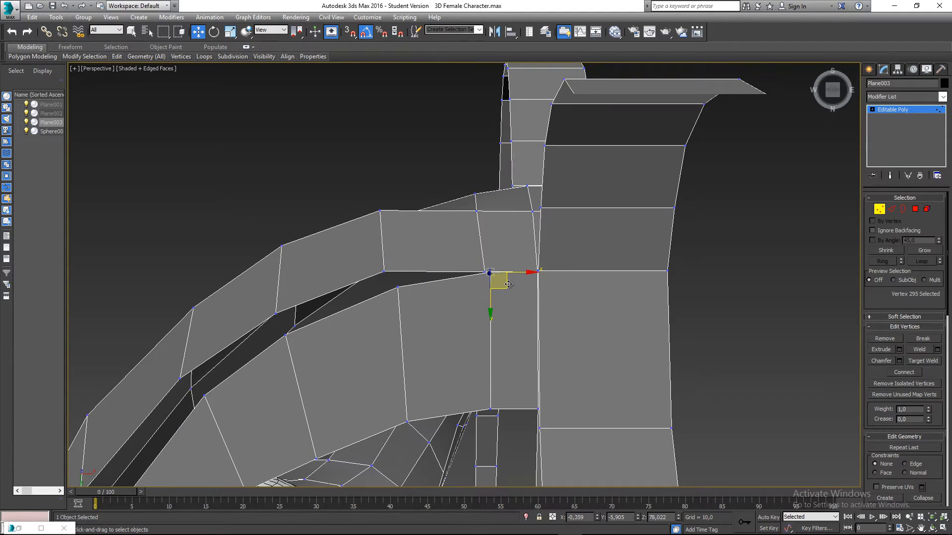
drag(508, 284, 505, 289)
Step: Target-weld the inner strip's outer-border vertices one by one to the upper lip's lower border, from the centre to the mouth corner
scroll(533, 293, down, 2)
middle_drag(538, 290, 590, 188)
click(924, 361)
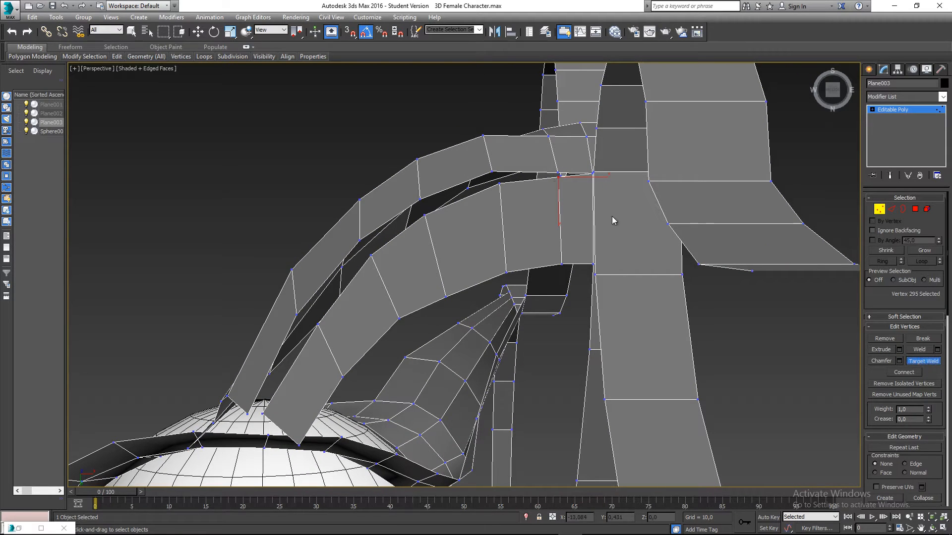
scroll(613, 219, up, 3)
click(557, 190)
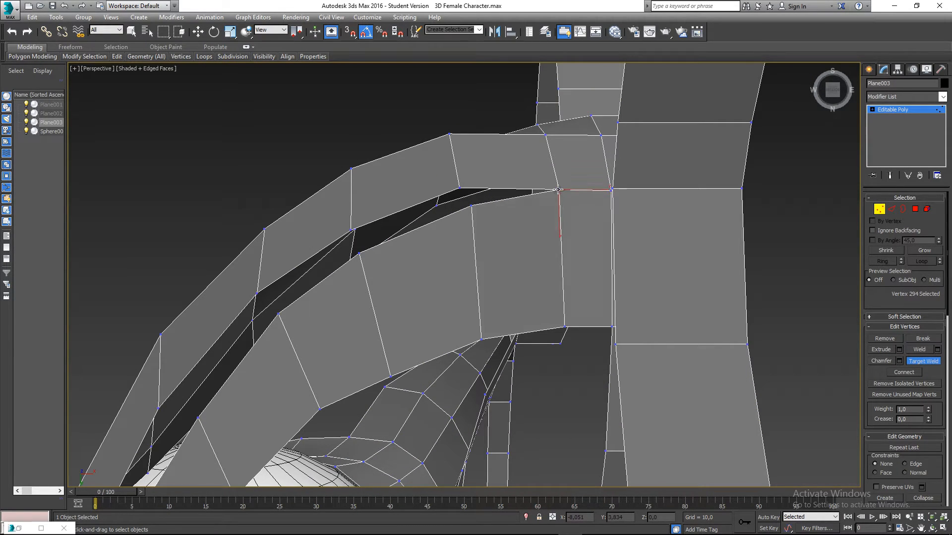
click(460, 189)
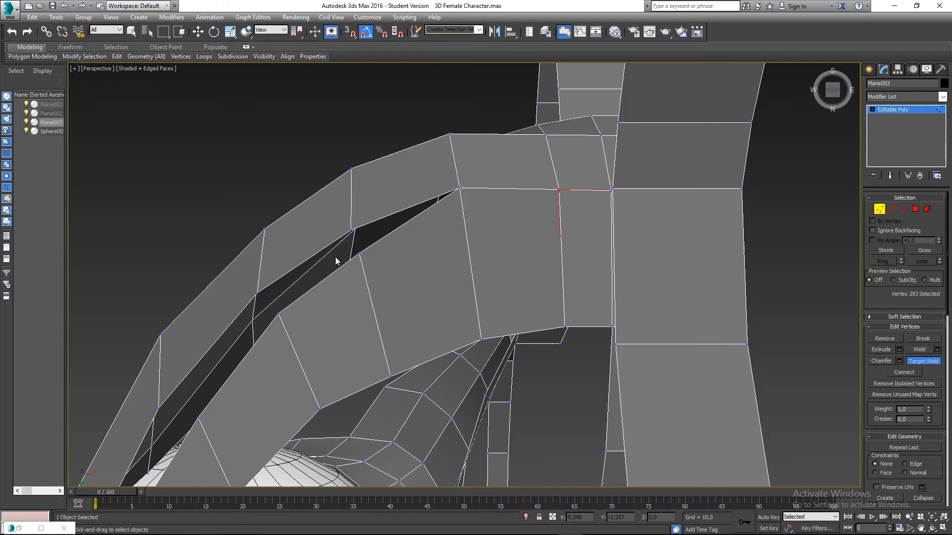
click(351, 232)
middle_drag(375, 253, 450, 220)
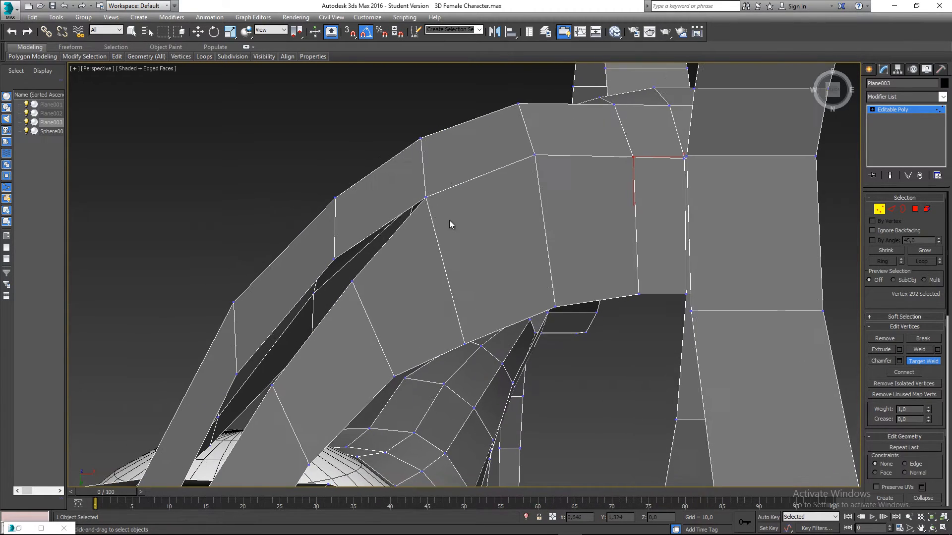
click(334, 259)
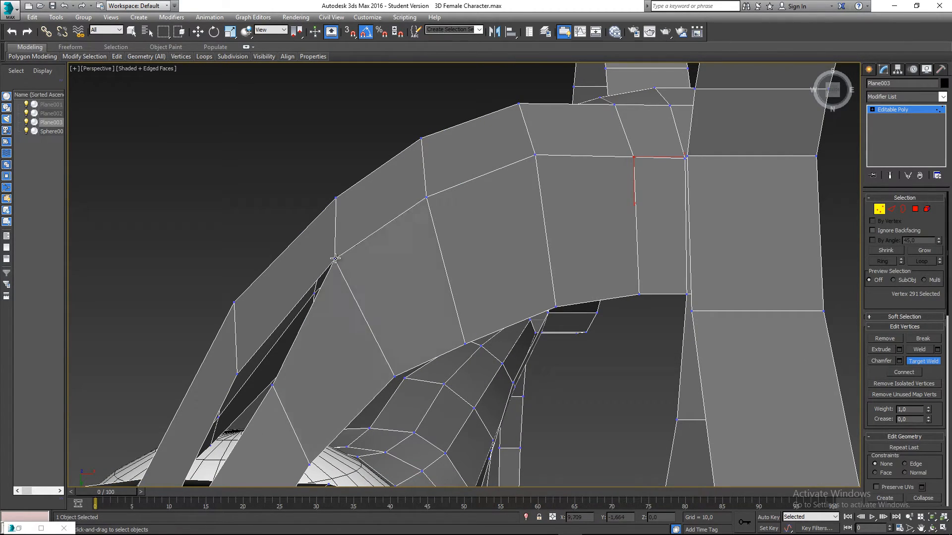
middle_drag(333, 258, 520, 258)
click(387, 273)
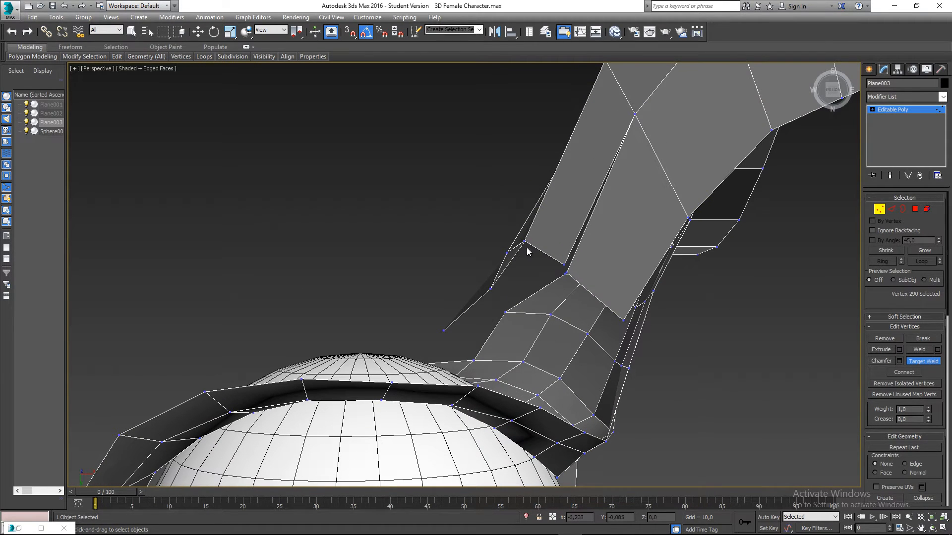
click(564, 265)
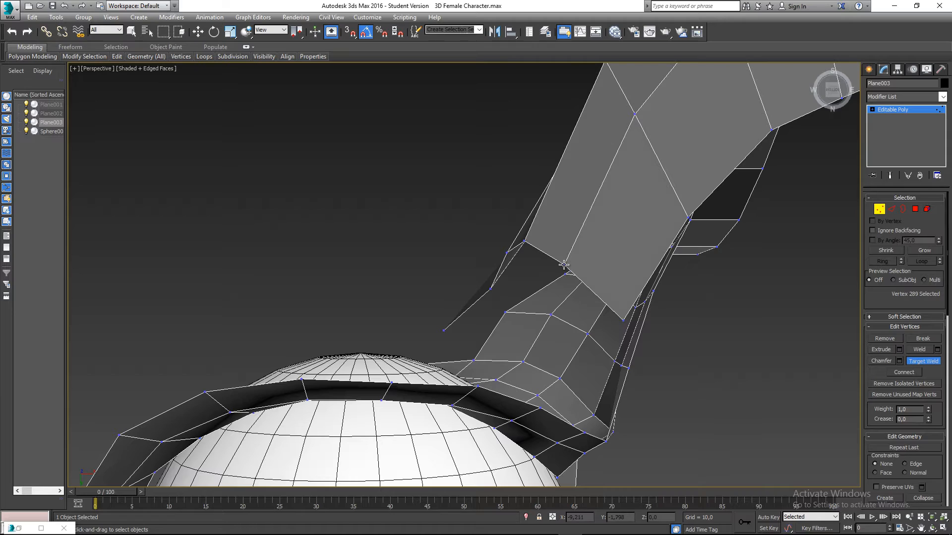
key(w)
Step: Examine the welded inner-lip strip from the side, behind and below, checking its end vertex and cross edges
scroll(714, 268, down, 1)
middle_drag(721, 267, 657, 333)
scroll(583, 282, down, 6)
scroll(570, 242, up, 7)
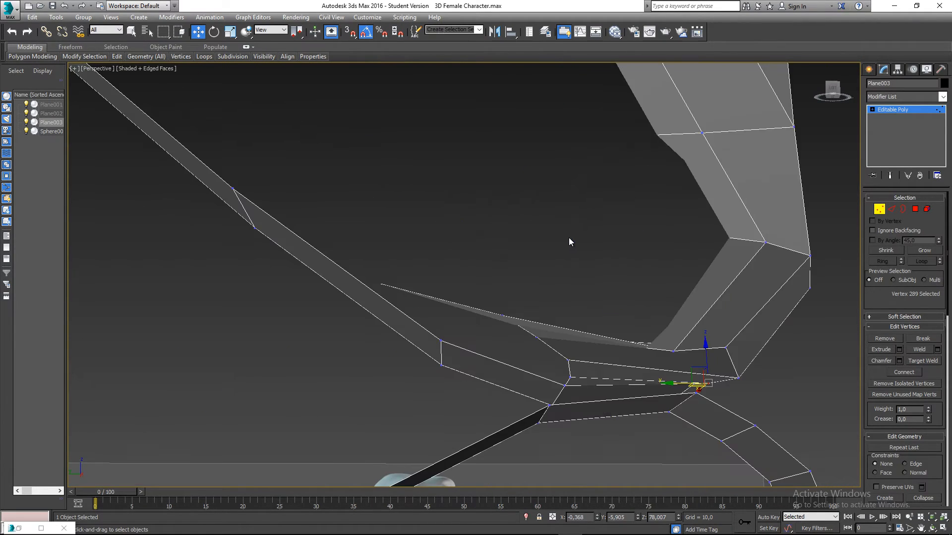
scroll(531, 241, down, 3)
alt+middle_drag(526, 241, 527, 256)
click(538, 251)
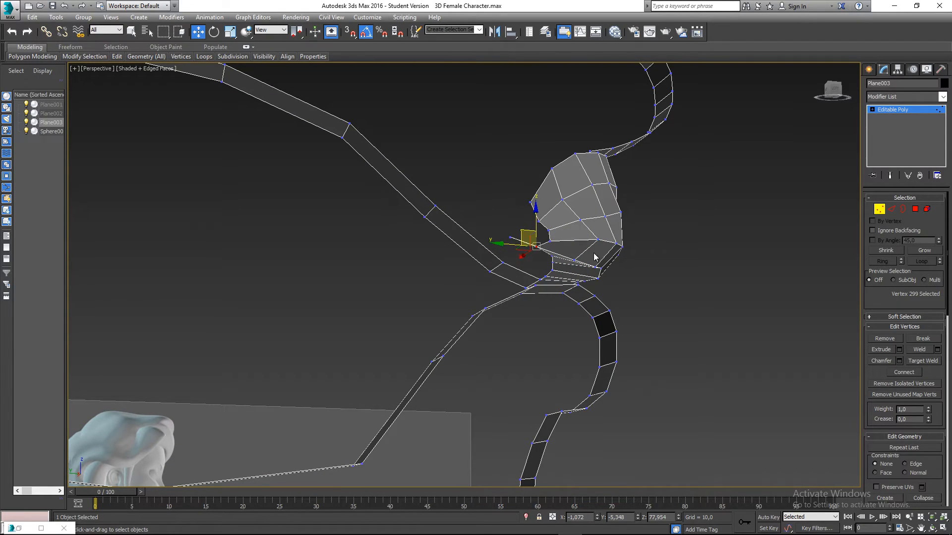
alt+middle_drag(531, 235, 612, 298)
key(2)
scroll(407, 252, up, 5)
scroll(407, 252, down, 5)
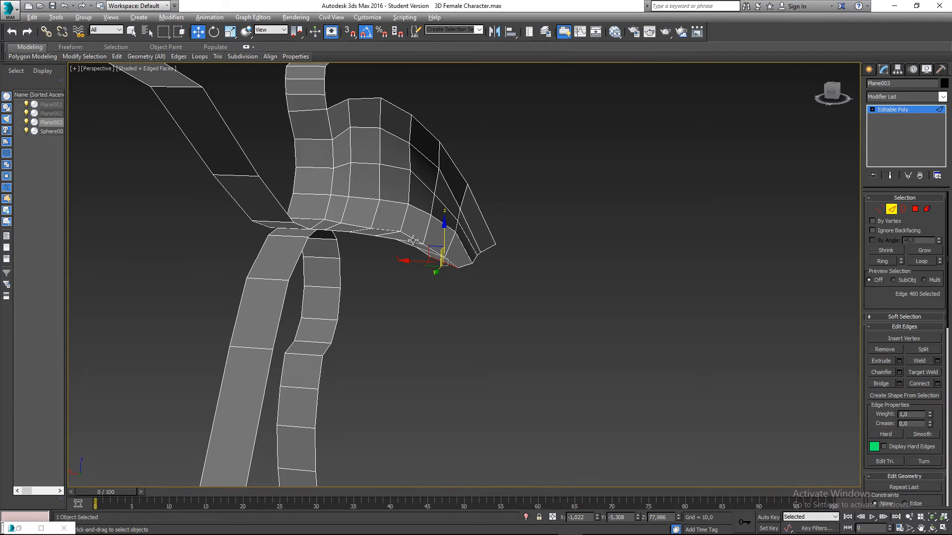
click(352, 180)
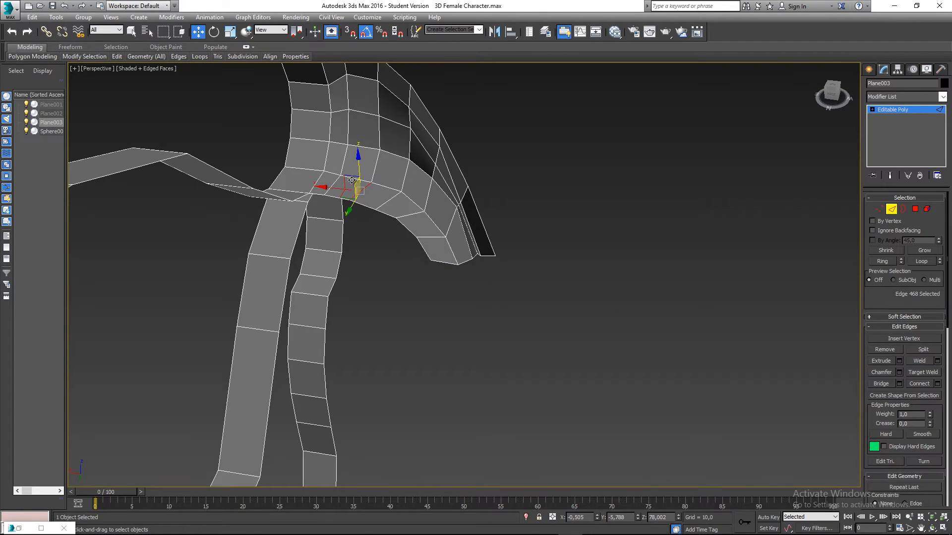
alt+middle_drag(356, 165, 273, 168)
Step: In the front wireframe view, lower the inner-lip strip's third cross edge from the mouth corner slightly
key(f)
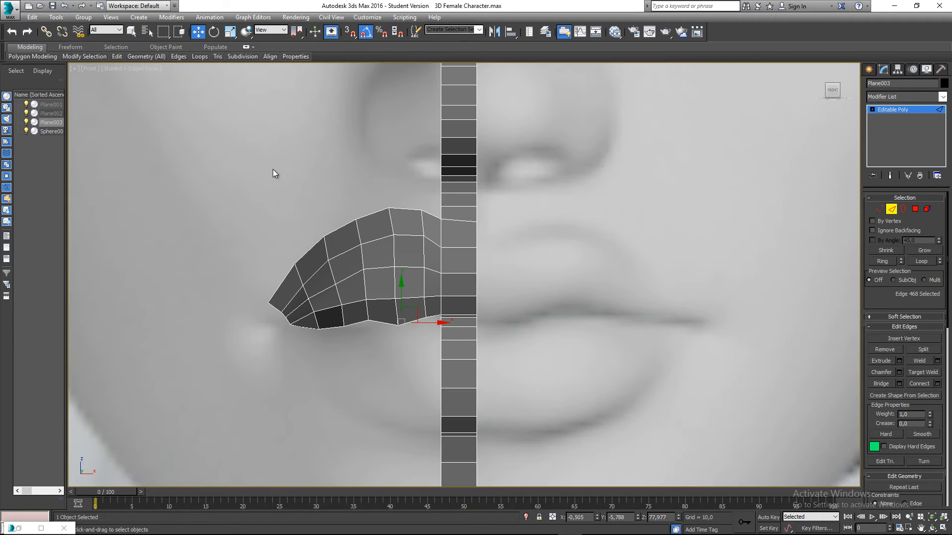
scroll(365, 298, up, 2)
middle_drag(395, 350, 387, 320)
key(F3)
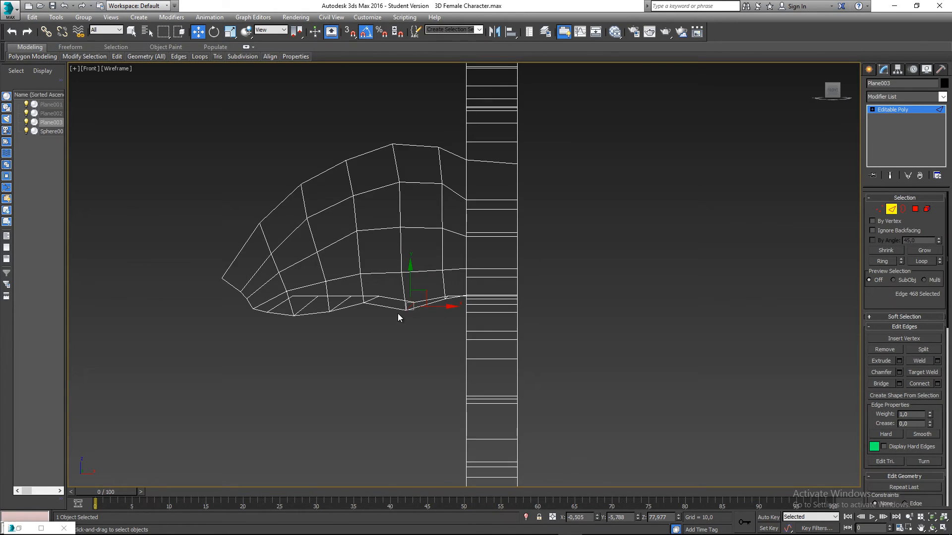
scroll(398, 317, up, 2)
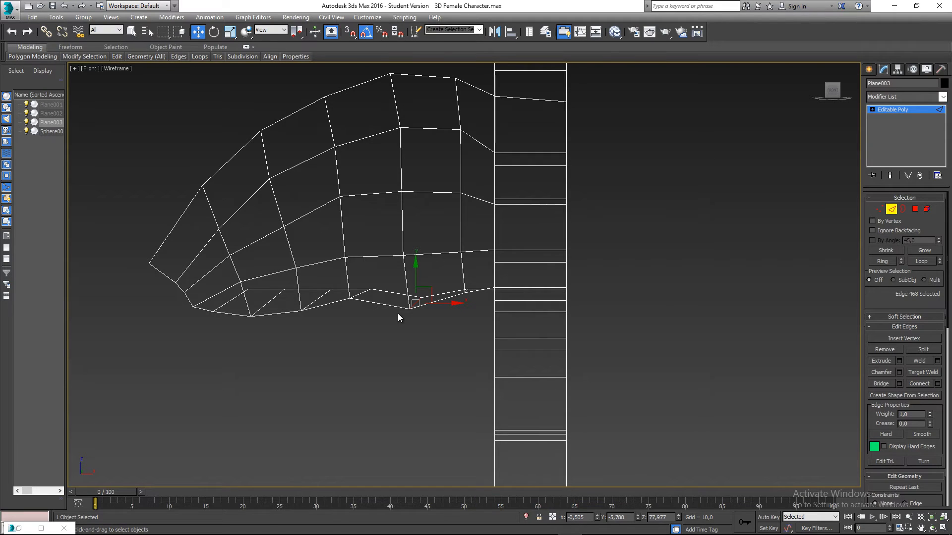
scroll(397, 315, up, 2)
click(283, 295)
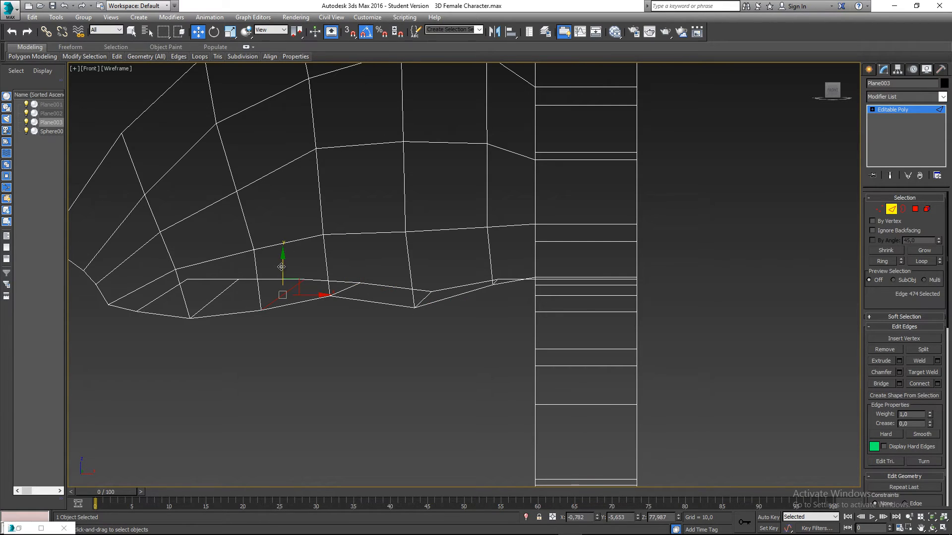
drag(281, 267, 281, 274)
Step: Lower the inner-lip strip's two inner-border vertices nearest the mouth corner until they sit level with each other
click(233, 285)
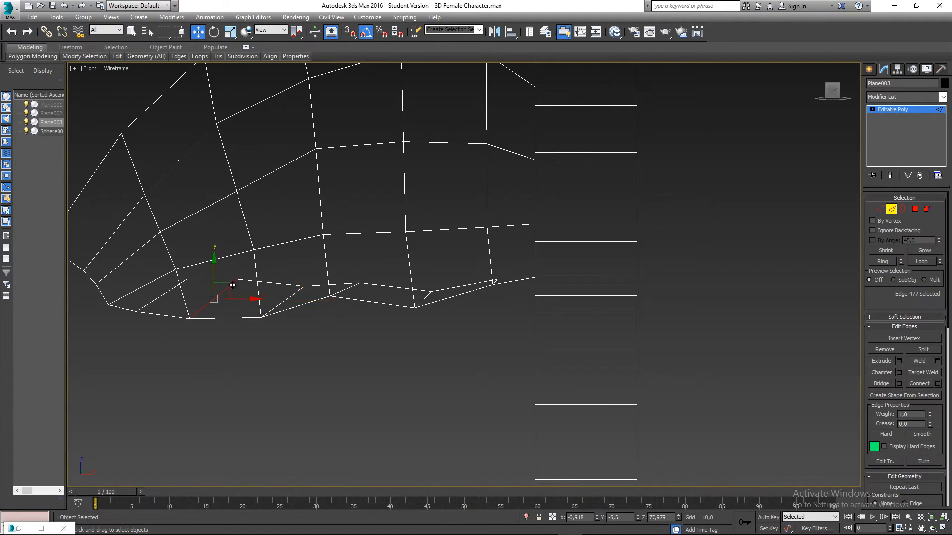
scroll(298, 268, up, 2)
key(1)
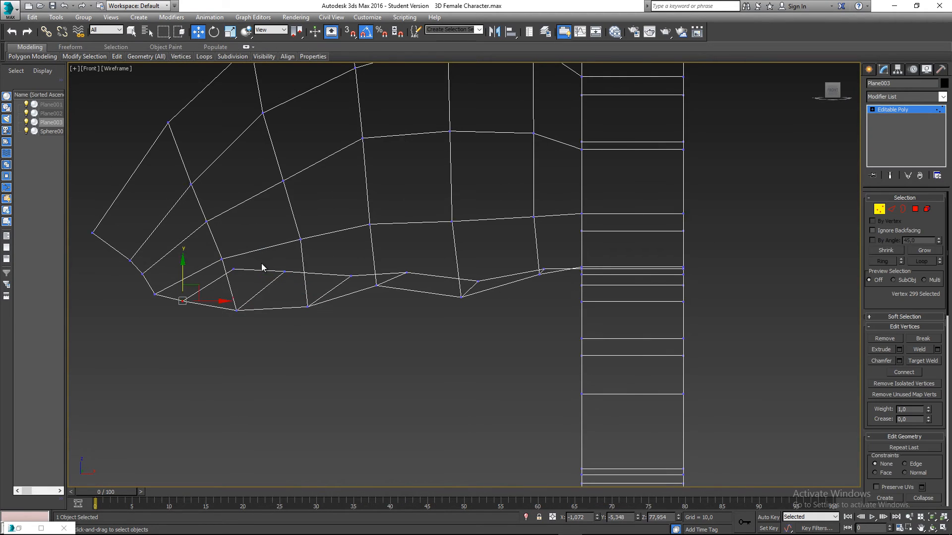
scroll(260, 265, up, 2)
drag(295, 259, 223, 267)
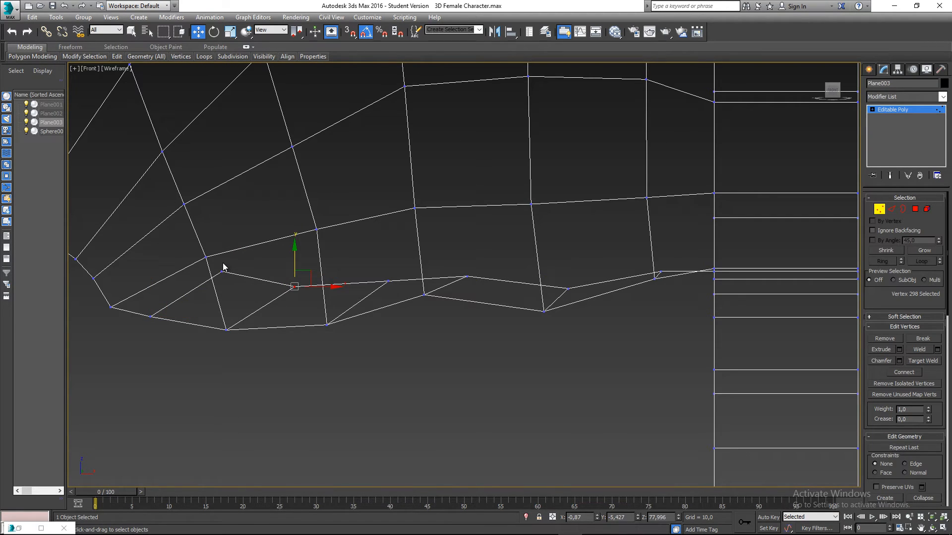
click(221, 272)
drag(223, 250, 224, 264)
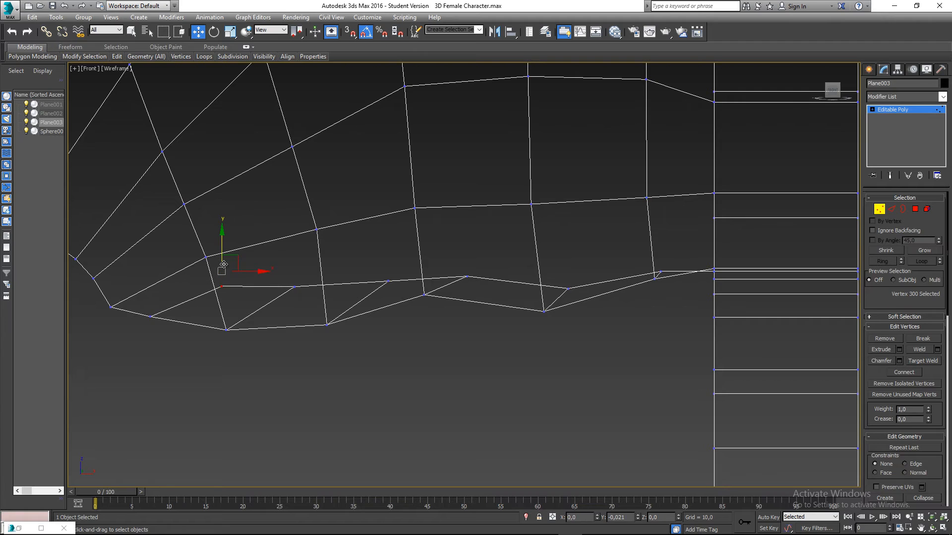
Step: Lower the strip's next two inner-border vertices toward the centre slightly to smooth the inner border
click(389, 281)
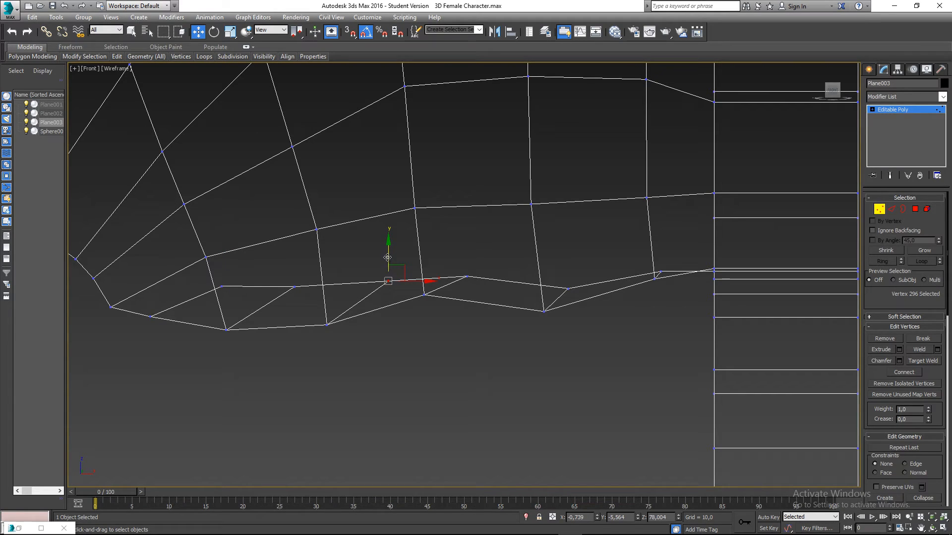
drag(387, 257, 392, 263)
click(466, 276)
drag(467, 253, 467, 258)
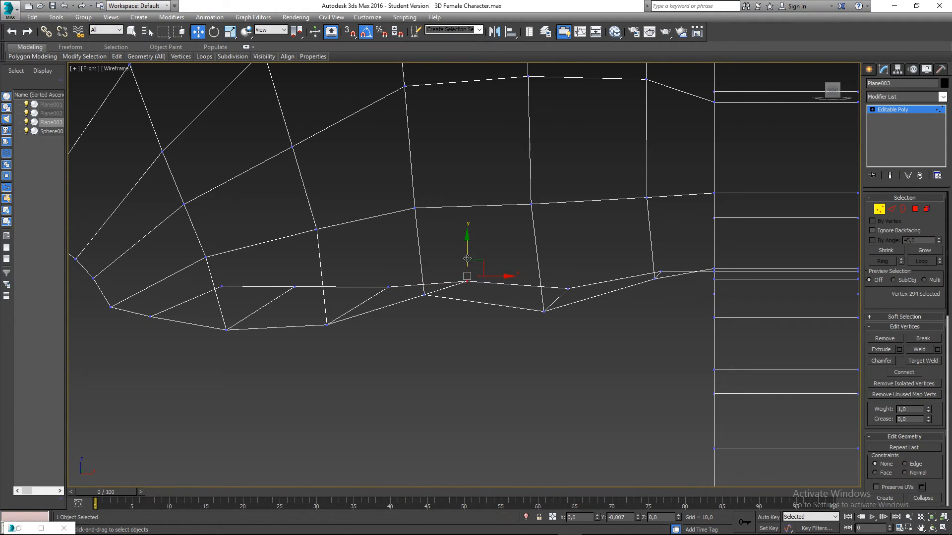
click(549, 271)
middle_drag(550, 272, 459, 268)
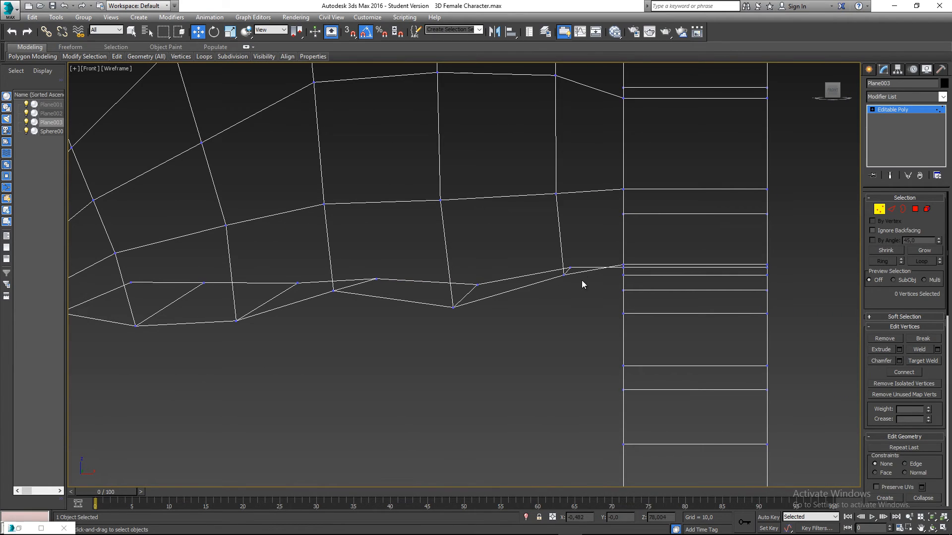
click(570, 266)
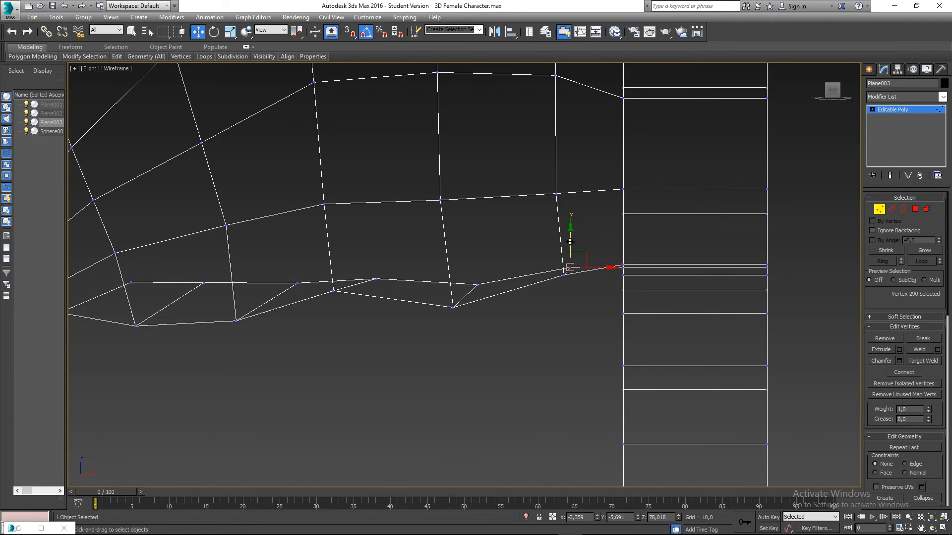
click(500, 246)
Step: Raise the outer-border vertex at the strip's third cross edge from the mouth corner slightly
scroll(529, 263, down, 2)
middle_drag(497, 277, 480, 286)
scroll(345, 309, up, 1)
scroll(361, 310, down, 3)
scroll(440, 317, up, 1)
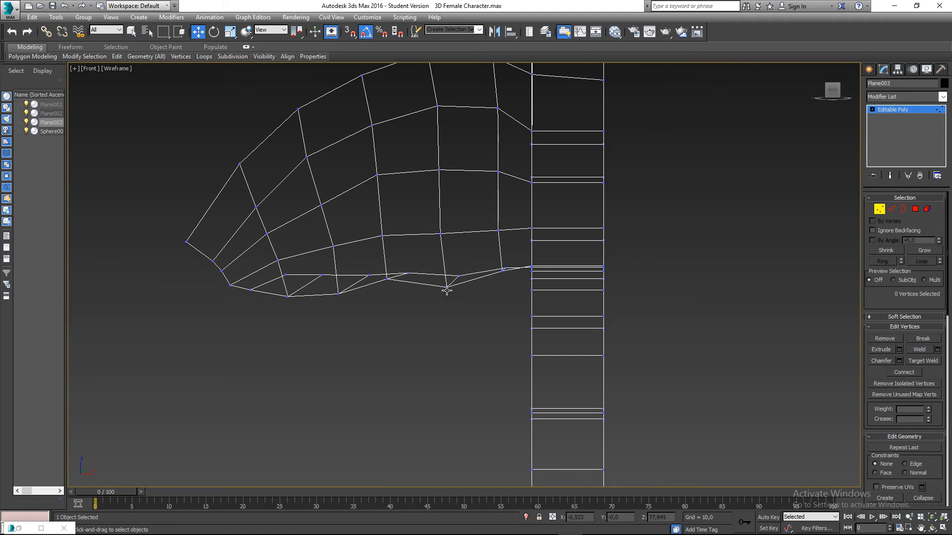
click(445, 286)
scroll(446, 280, up, 3)
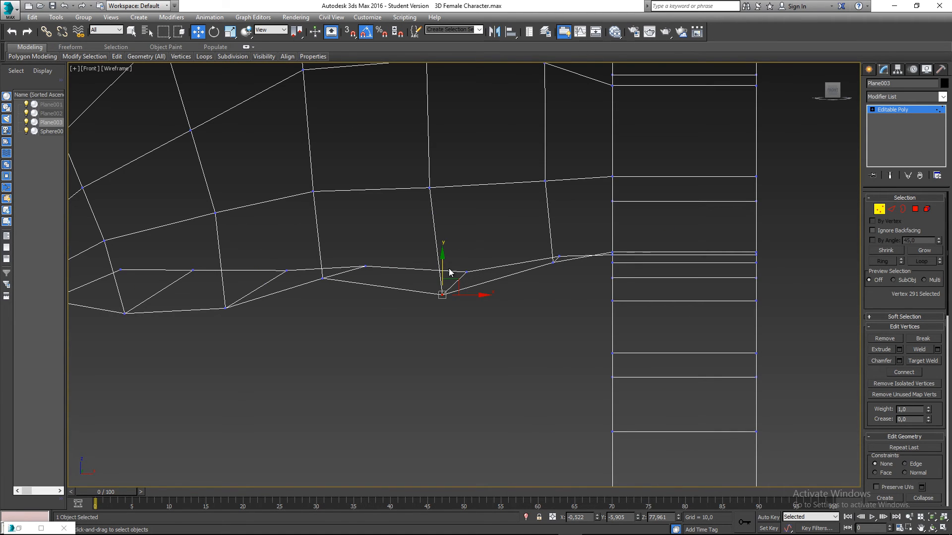
click(336, 310)
scroll(335, 315, down, 3)
middle_drag(334, 315, 434, 307)
scroll(434, 307, down, 2)
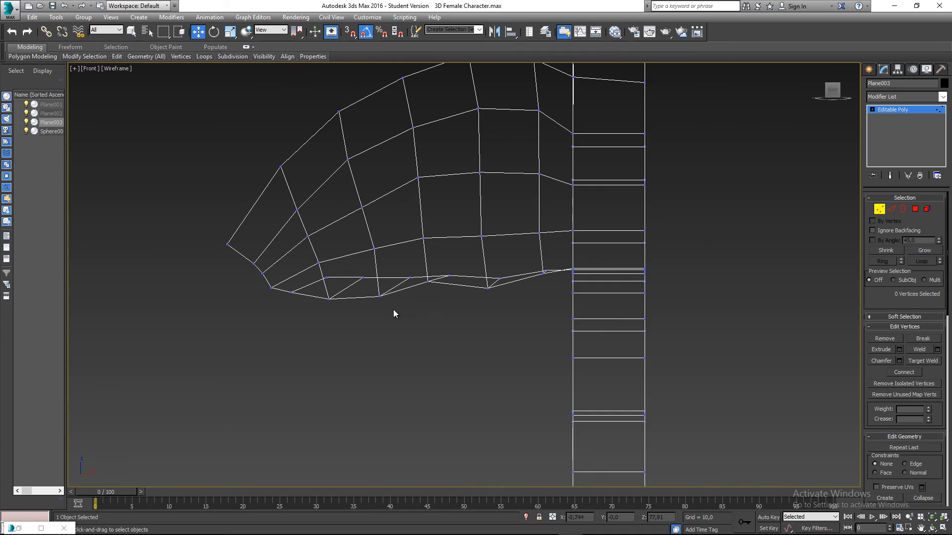
click(380, 297)
drag(380, 272, 379, 269)
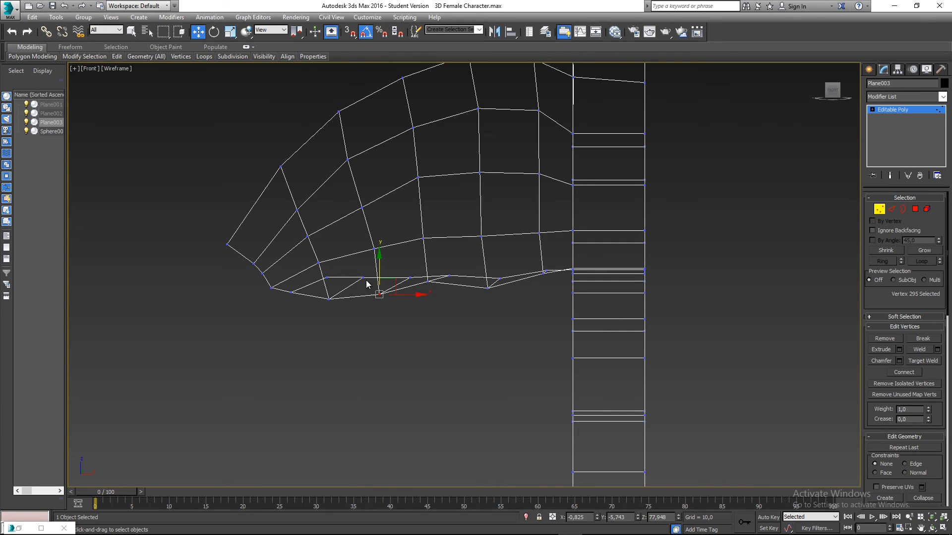
click(325, 304)
middle_drag(334, 312, 321, 320)
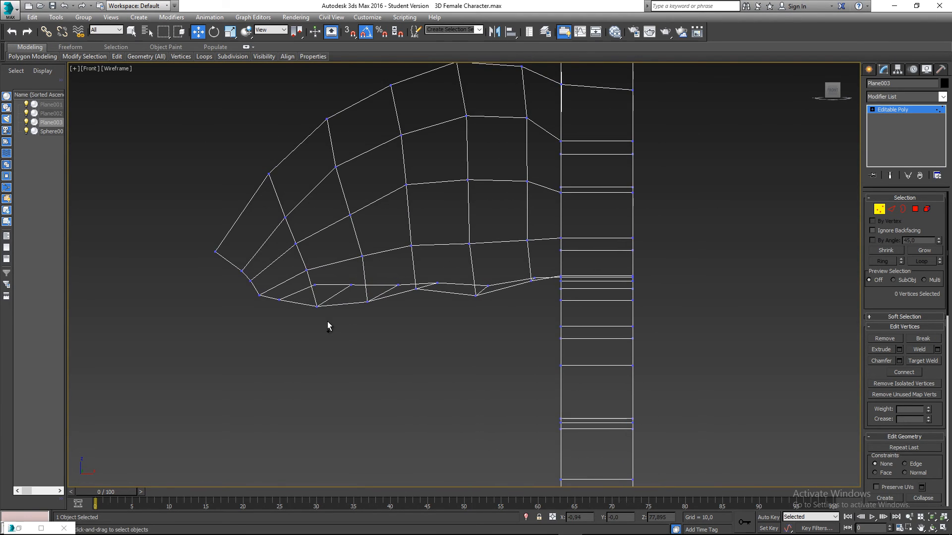
Step: Examine the smoothed lip and inner-lip strip in shaded perspective from the side and front, against the reference image
mouse_move(361, 344)
middle_down()
mouse_move(345, 342)
mouse_move(436, 336)
middle_up()
key(F3)
scroll(363, 349, down, 3)
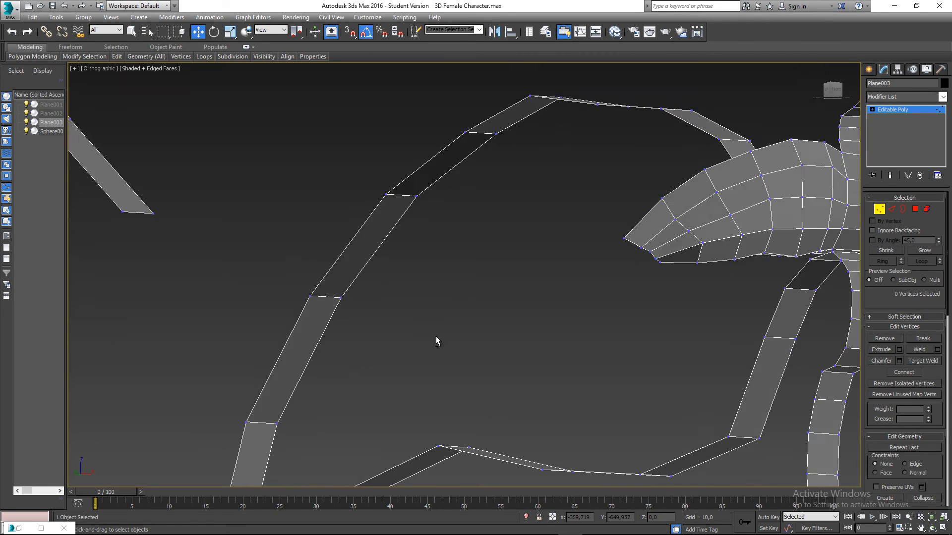
middle_drag(626, 341, 403, 374)
alt+middle_drag(519, 325, 639, 316)
key(p)
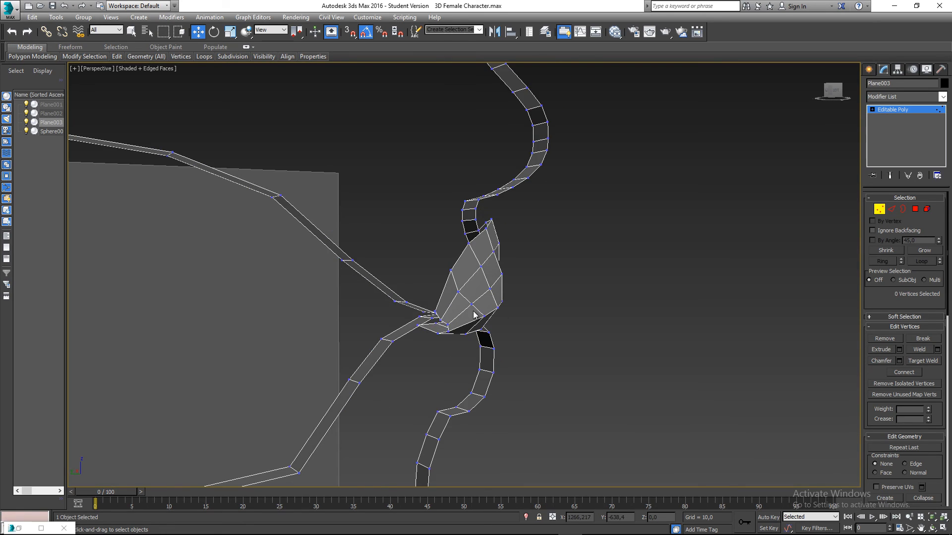
alt+middle_drag(473, 311, 618, 365)
scroll(530, 259, down, 4)
alt+middle_drag(530, 260, 369, 233)
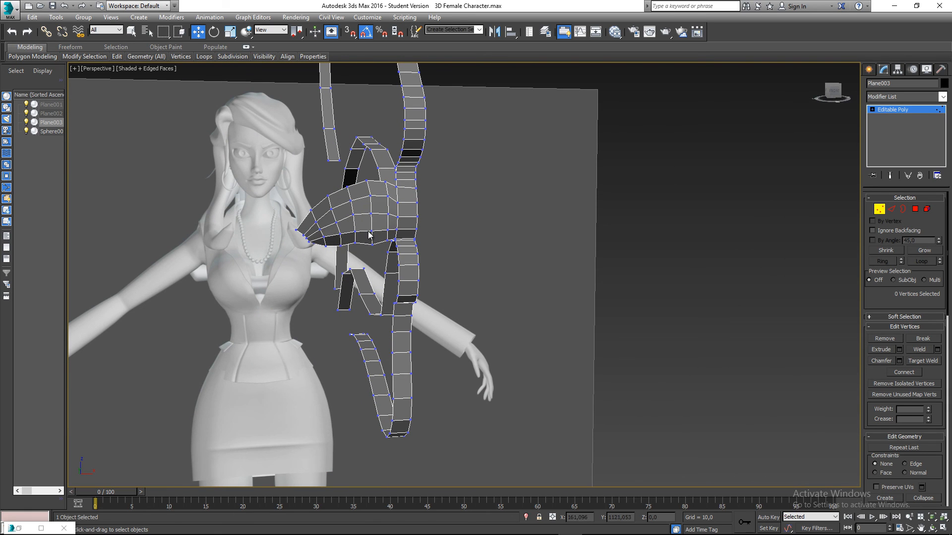